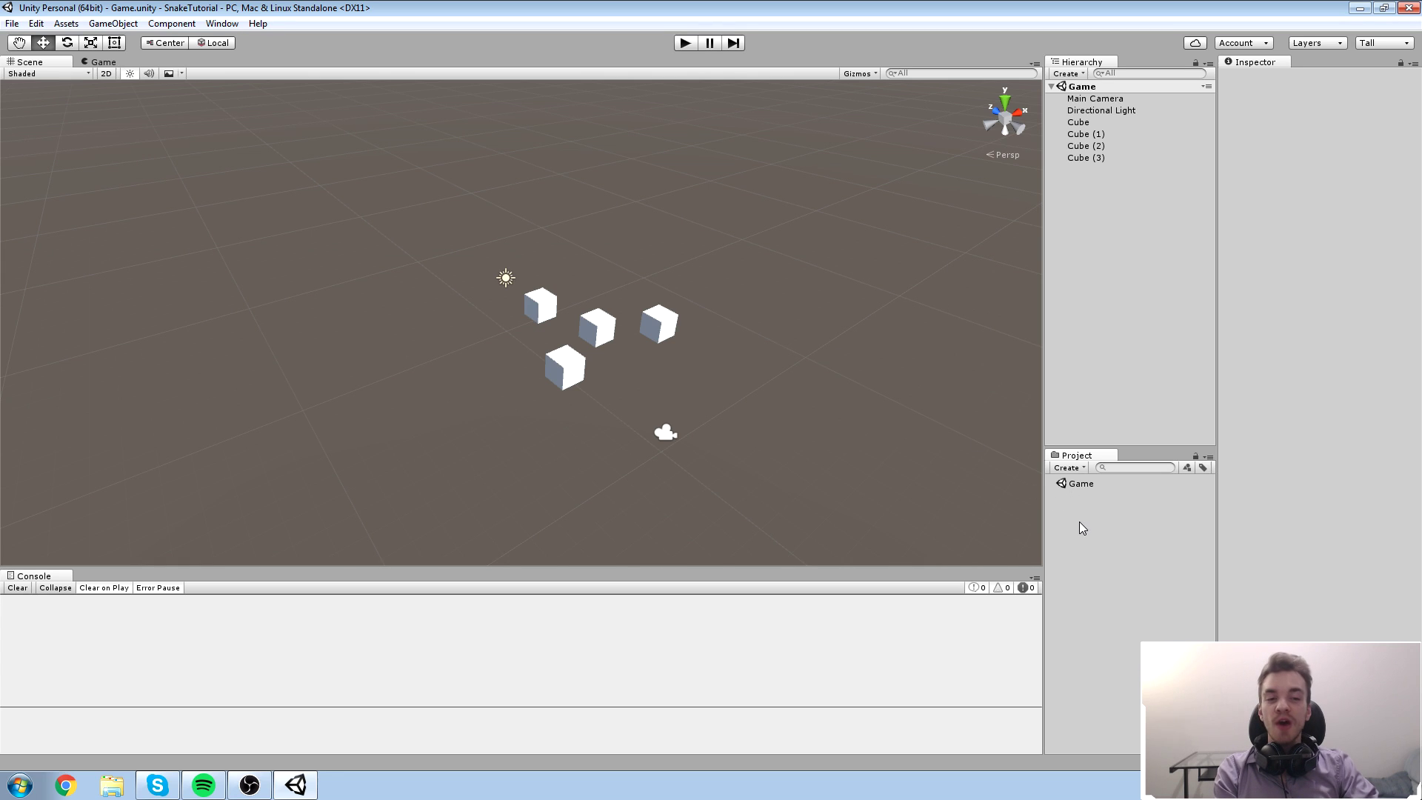
Show the project in Windows Explorer and locate the SnakeTutorial folder within its parent Unity folder
{"action": "right_click", "coordinate": [1112, 555]}
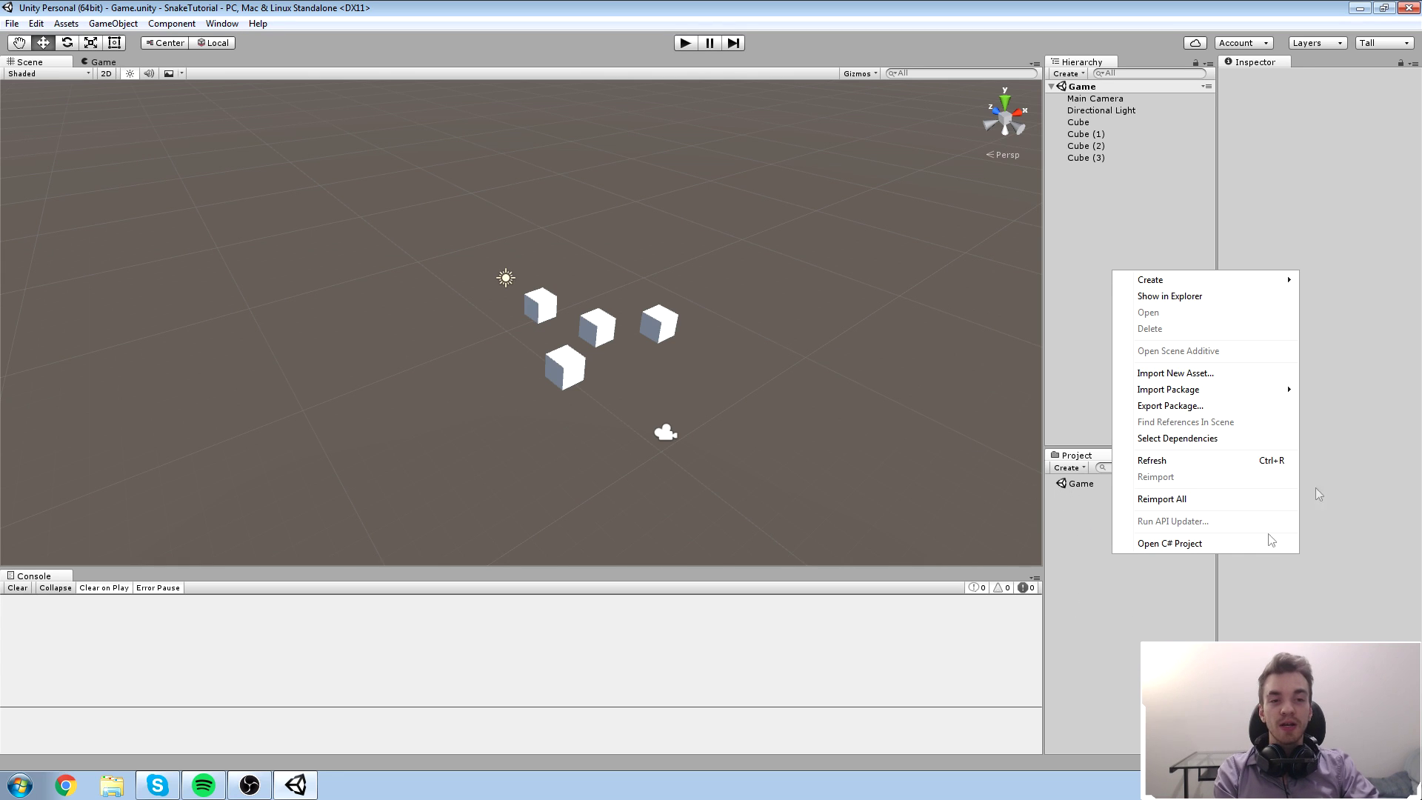
{"action": "left_click", "coordinate": [1239, 301]}
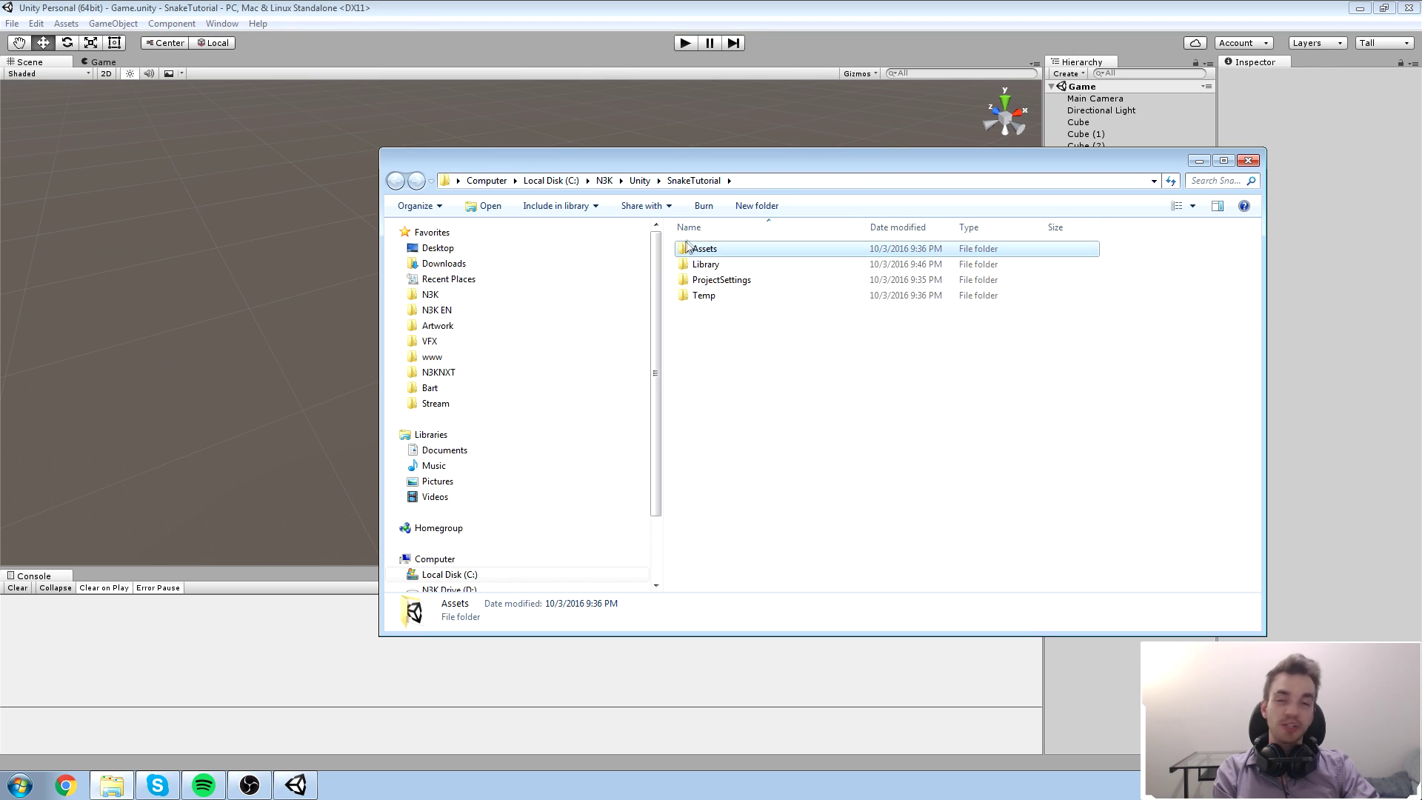
{"action": "left_click", "coordinate": [640, 181]}
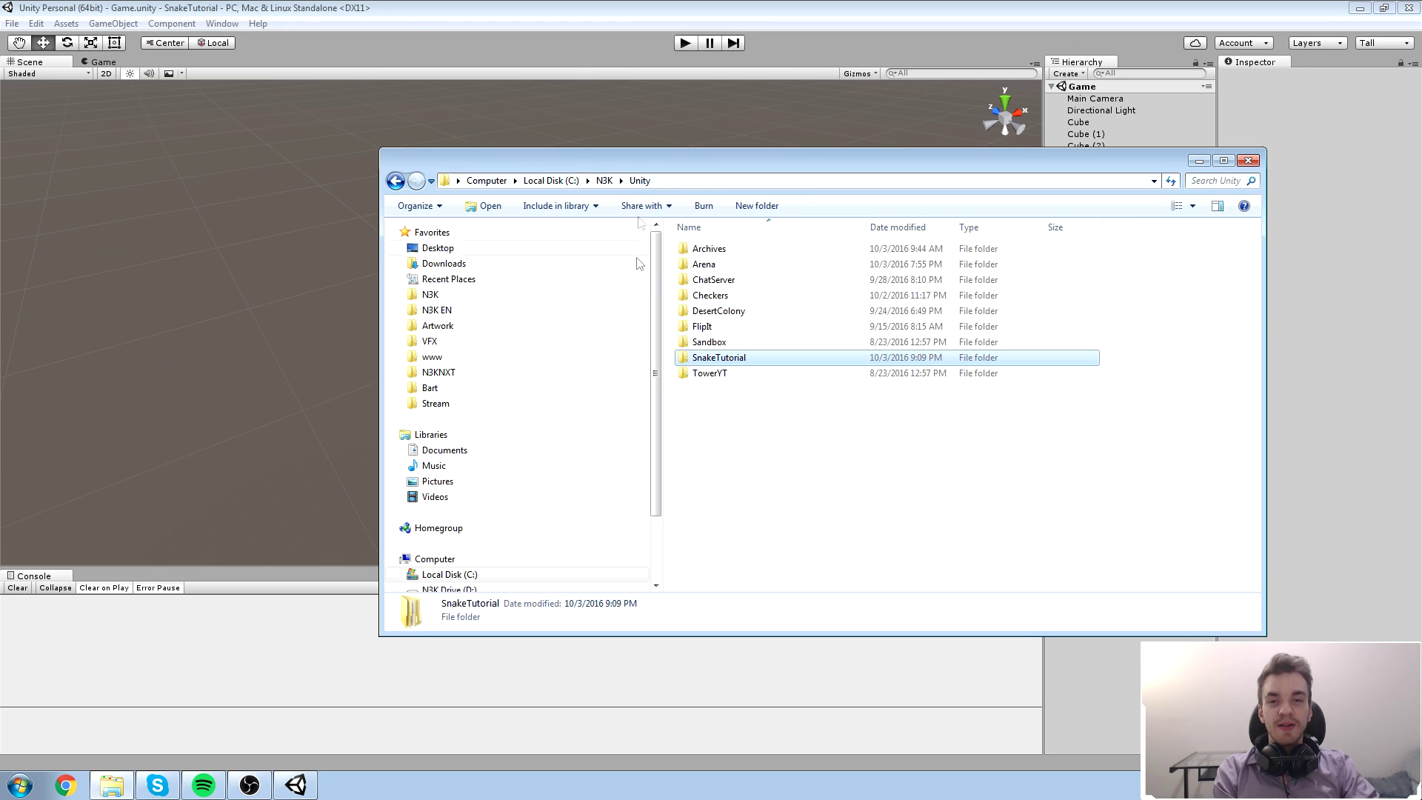
{"action": "left_click", "coordinate": [765, 360]}
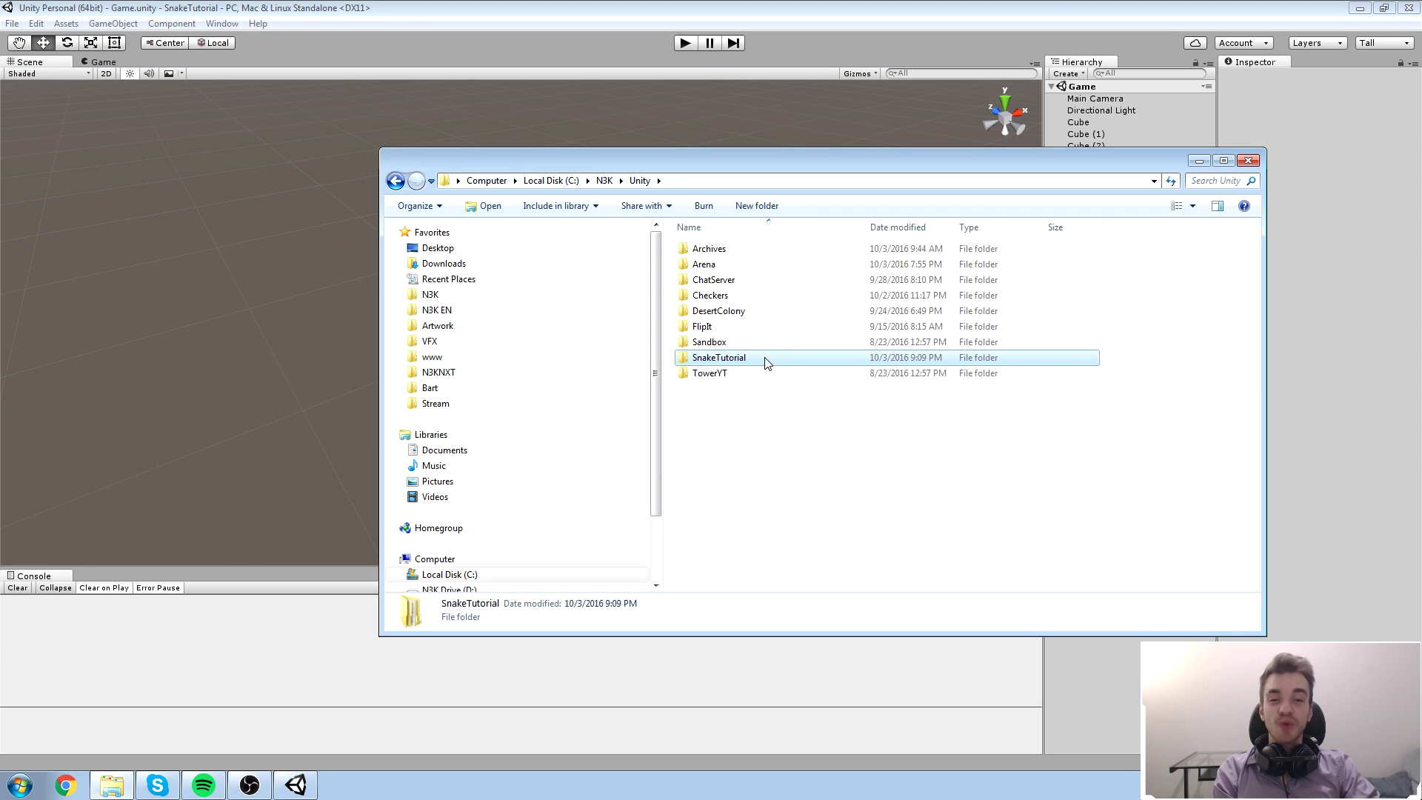
{"action": "left_click", "coordinate": [776, 425]}
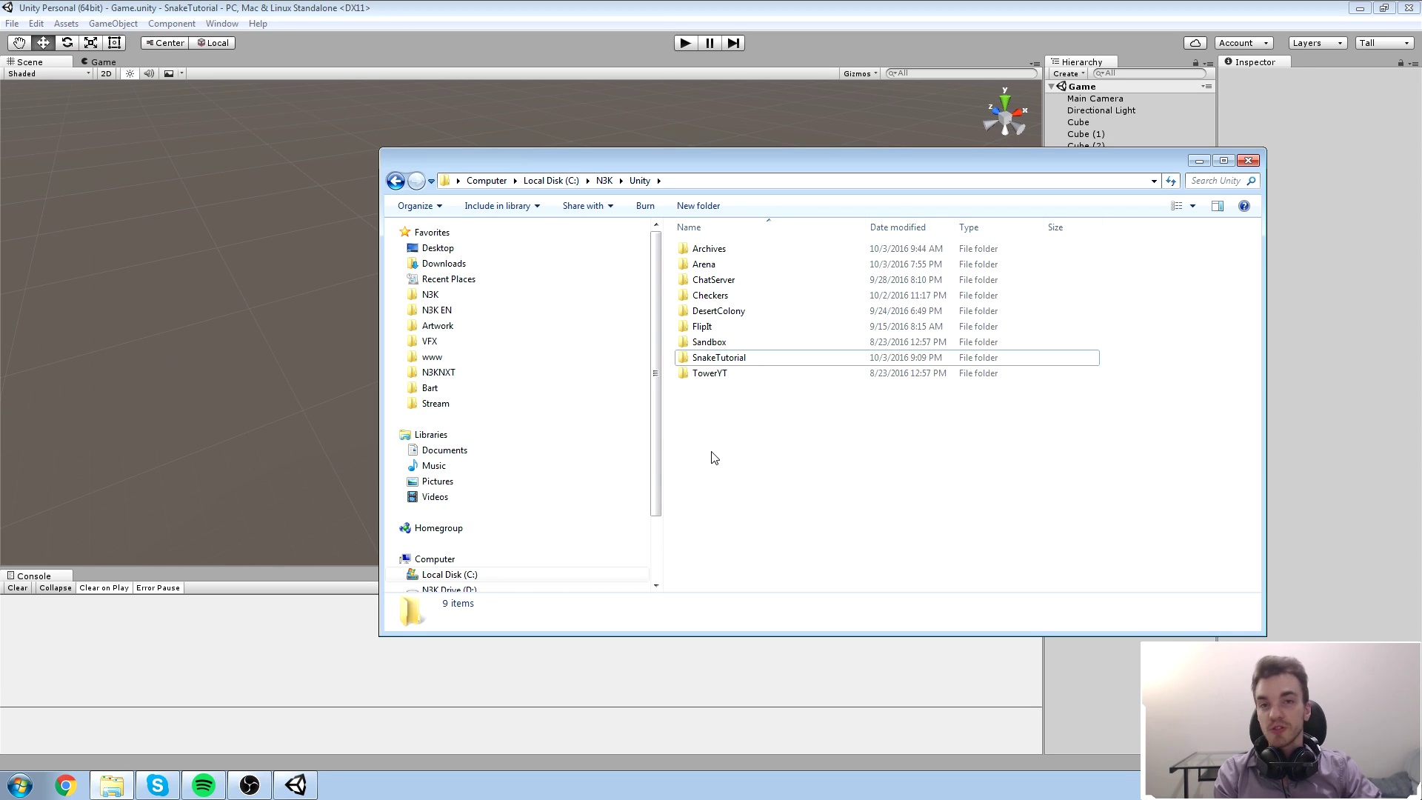
{"action": "left_click", "coordinate": [754, 360]}
{"action": "double_click", "coordinate": [754, 360]}
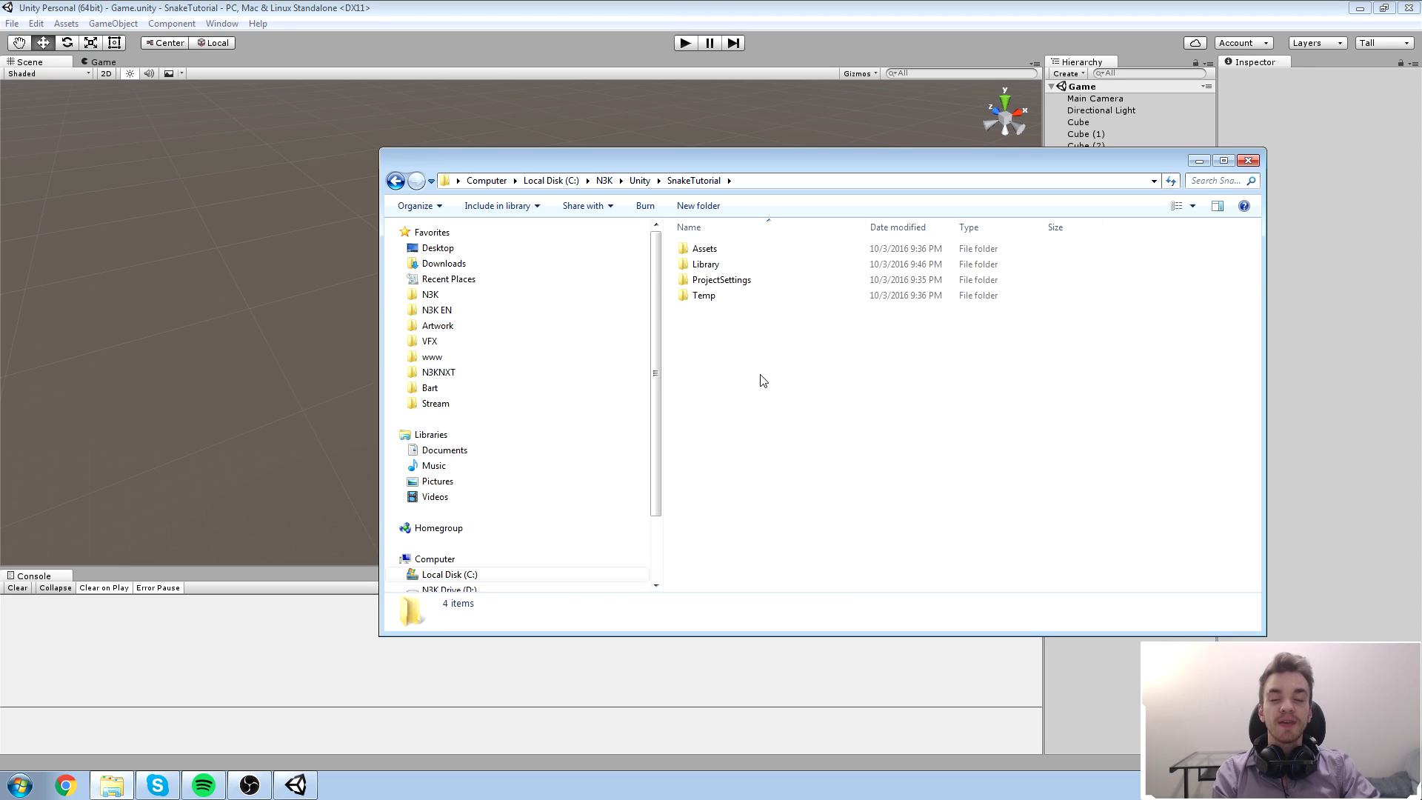
Review the project's subfolders, then open the Assets folder and dock its window beside the Unity editor
{"action": "left_click_drag", "start_coordinate": [785, 237], "coordinate": [670, 388]}
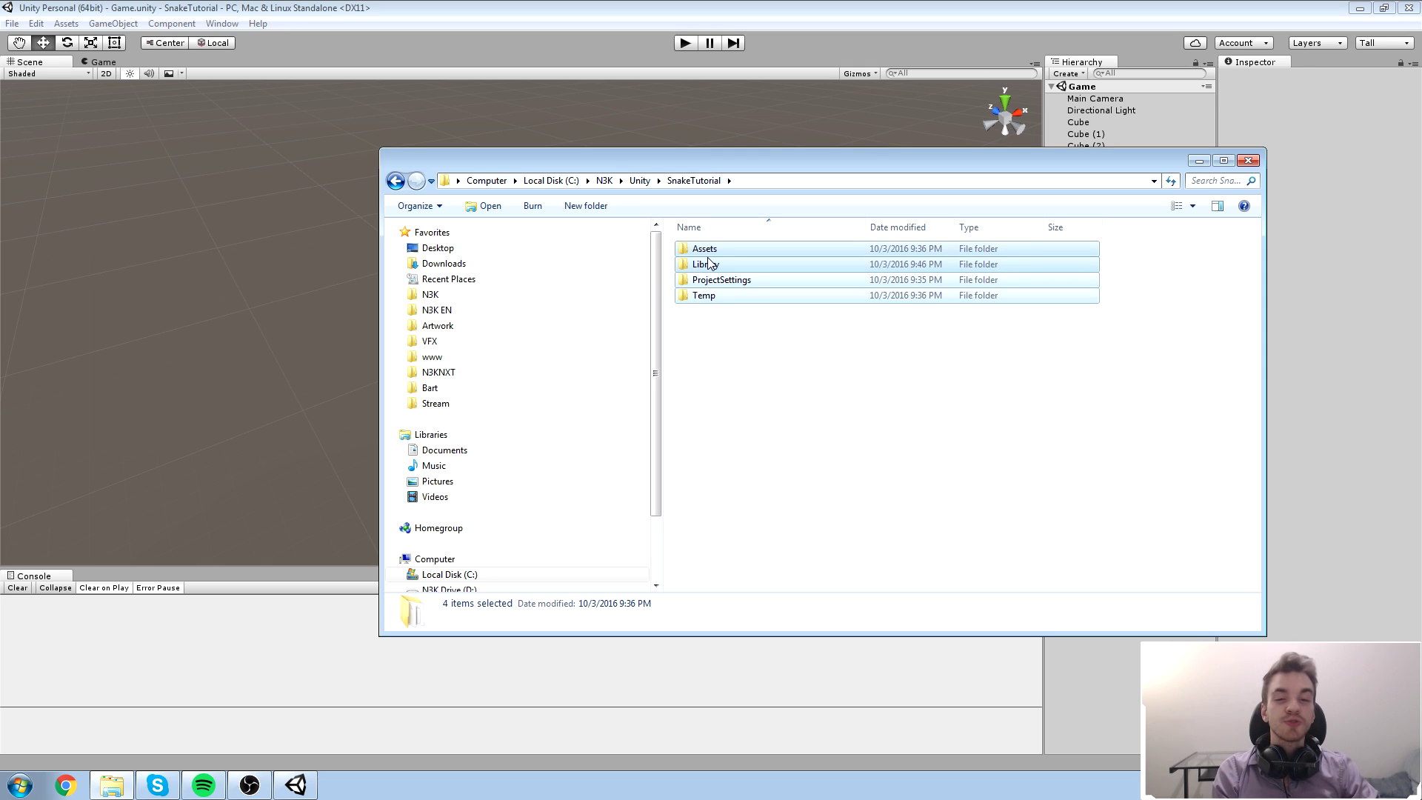
{"action": "left_click", "coordinate": [717, 300]}
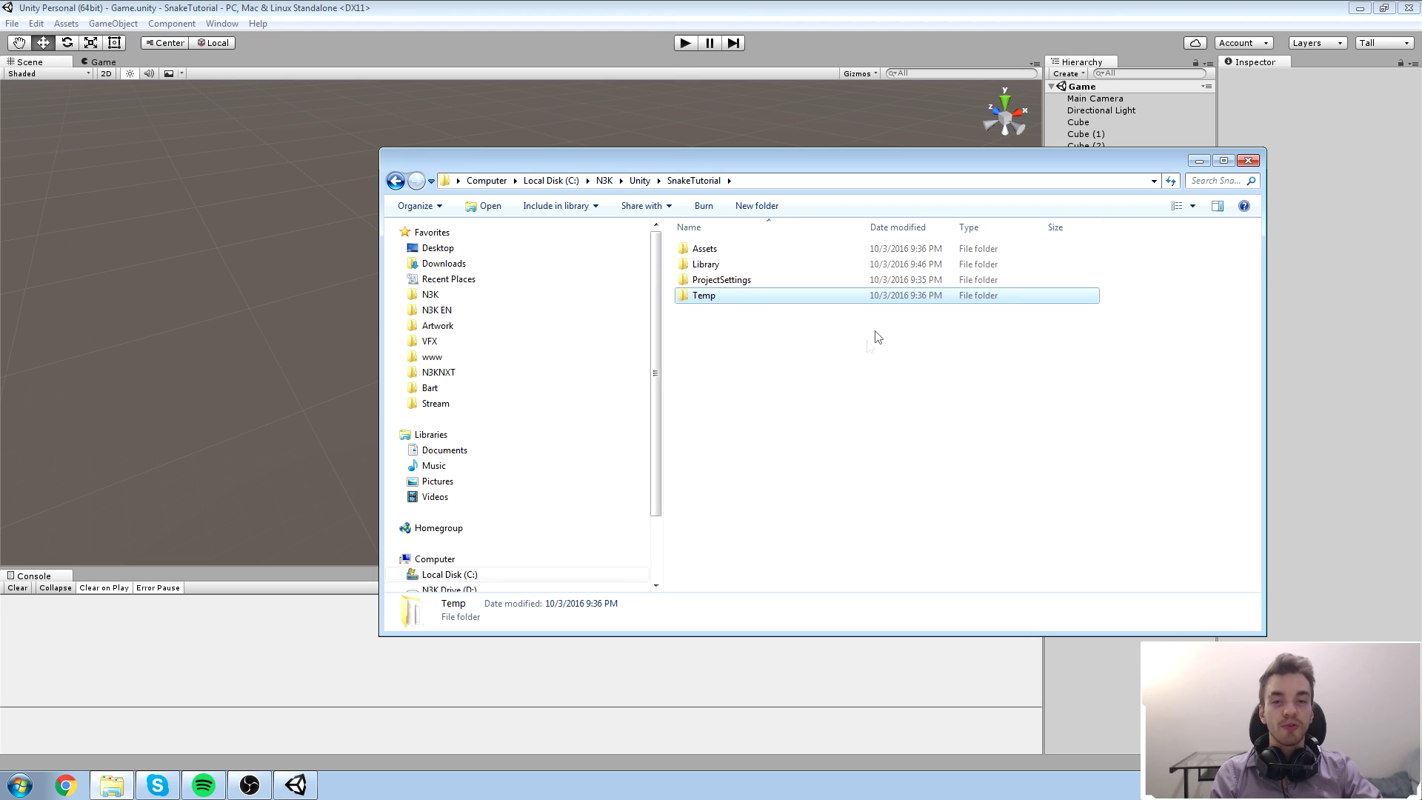
{"action": "left_click", "coordinate": [738, 328]}
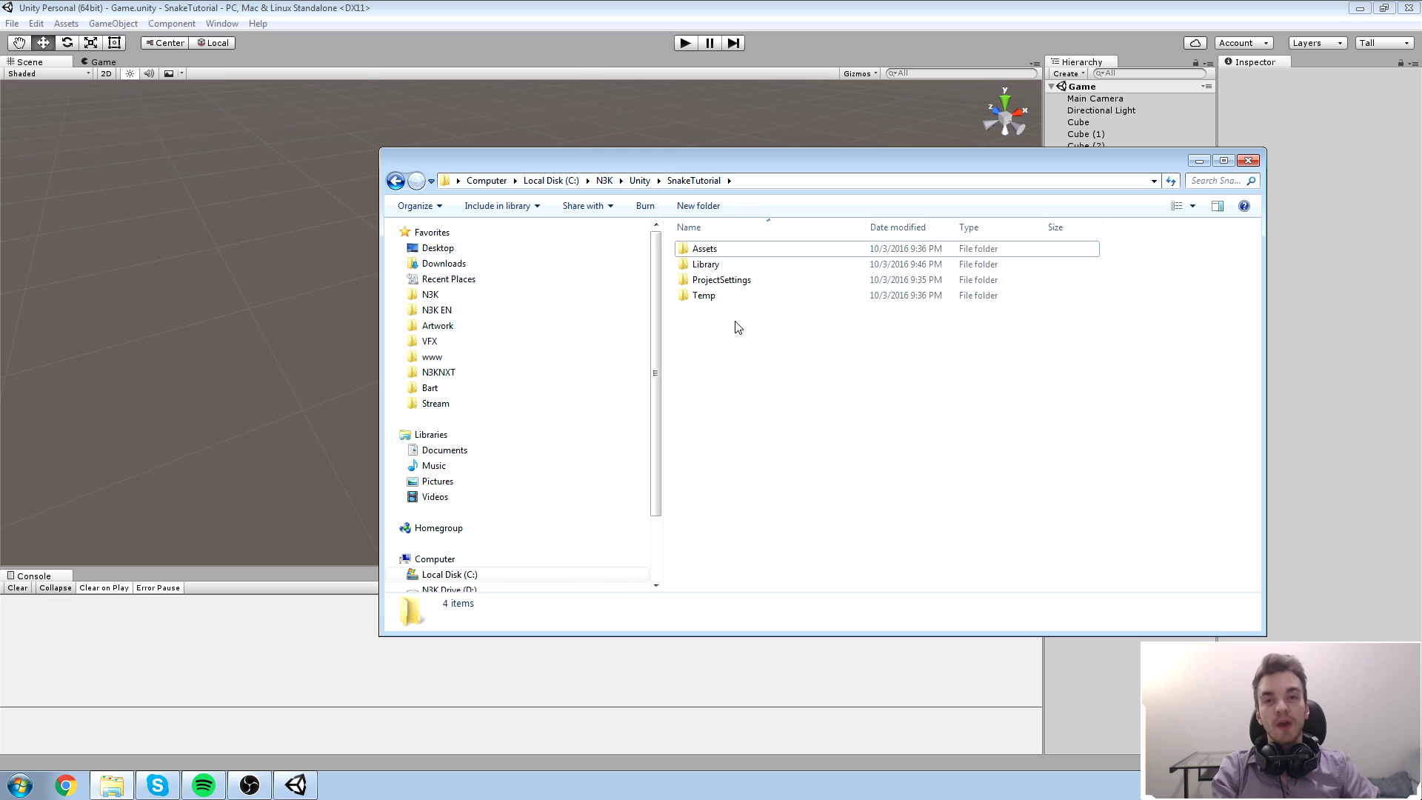
{"action": "double_click", "coordinate": [739, 249]}
{"action": "key", "text": "super+Left"}
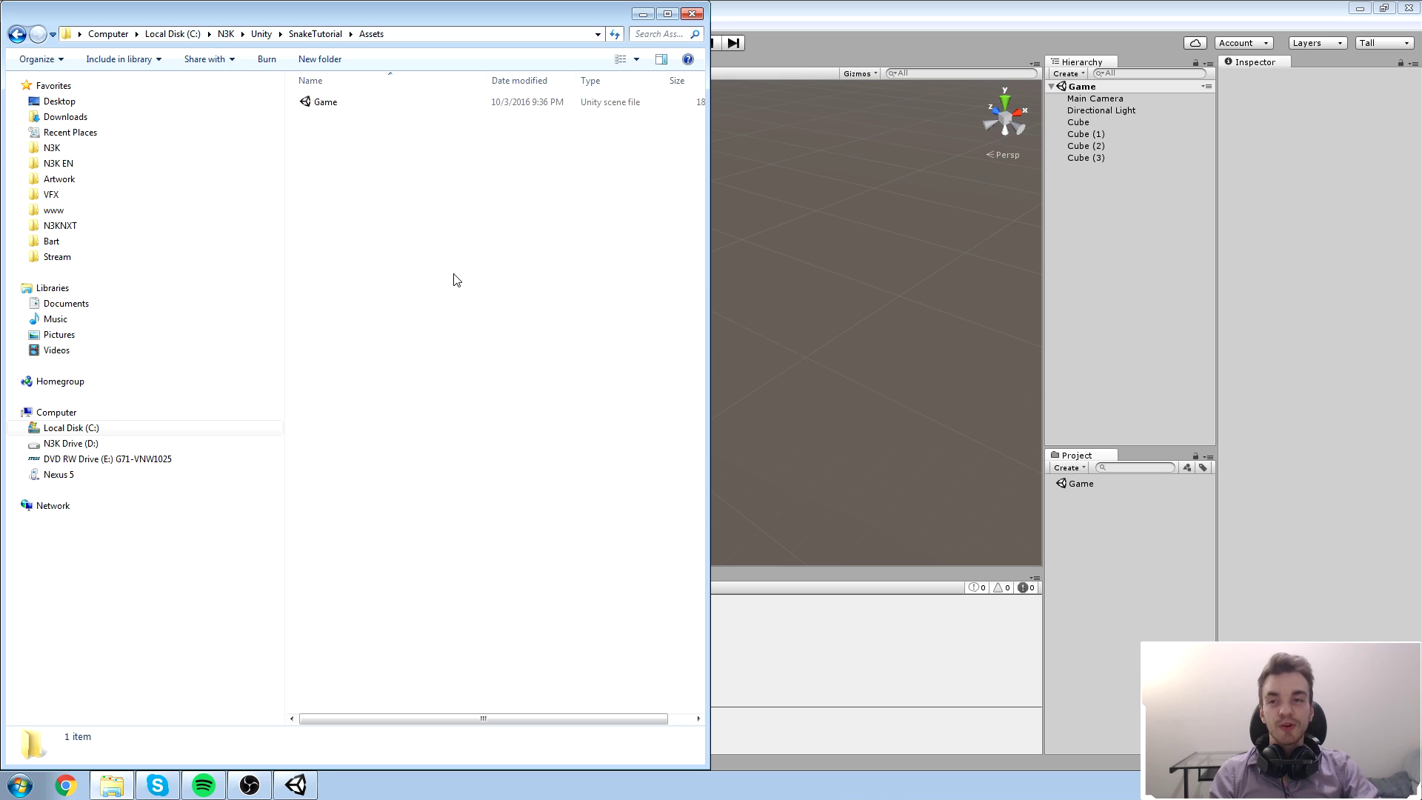
Create a new text document named "Dave" in the Assets folder
{"action": "right_click", "coordinate": [419, 195]}
{"action": "mouse_move", "coordinate": [470, 380]}
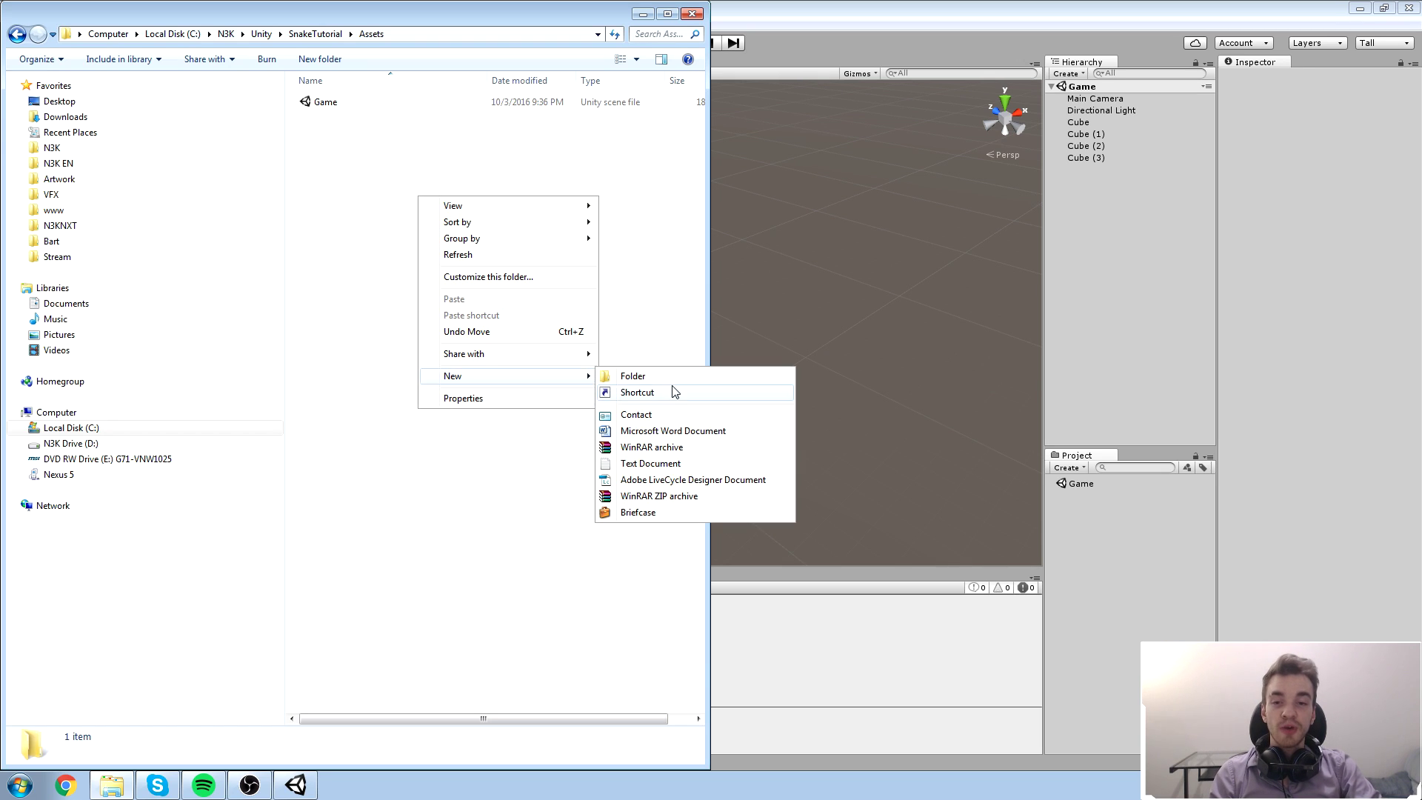
{"action": "left_click", "coordinate": [649, 467]}
{"action": "type", "text": "Dave"}
{"action": "key", "text": "Return"}
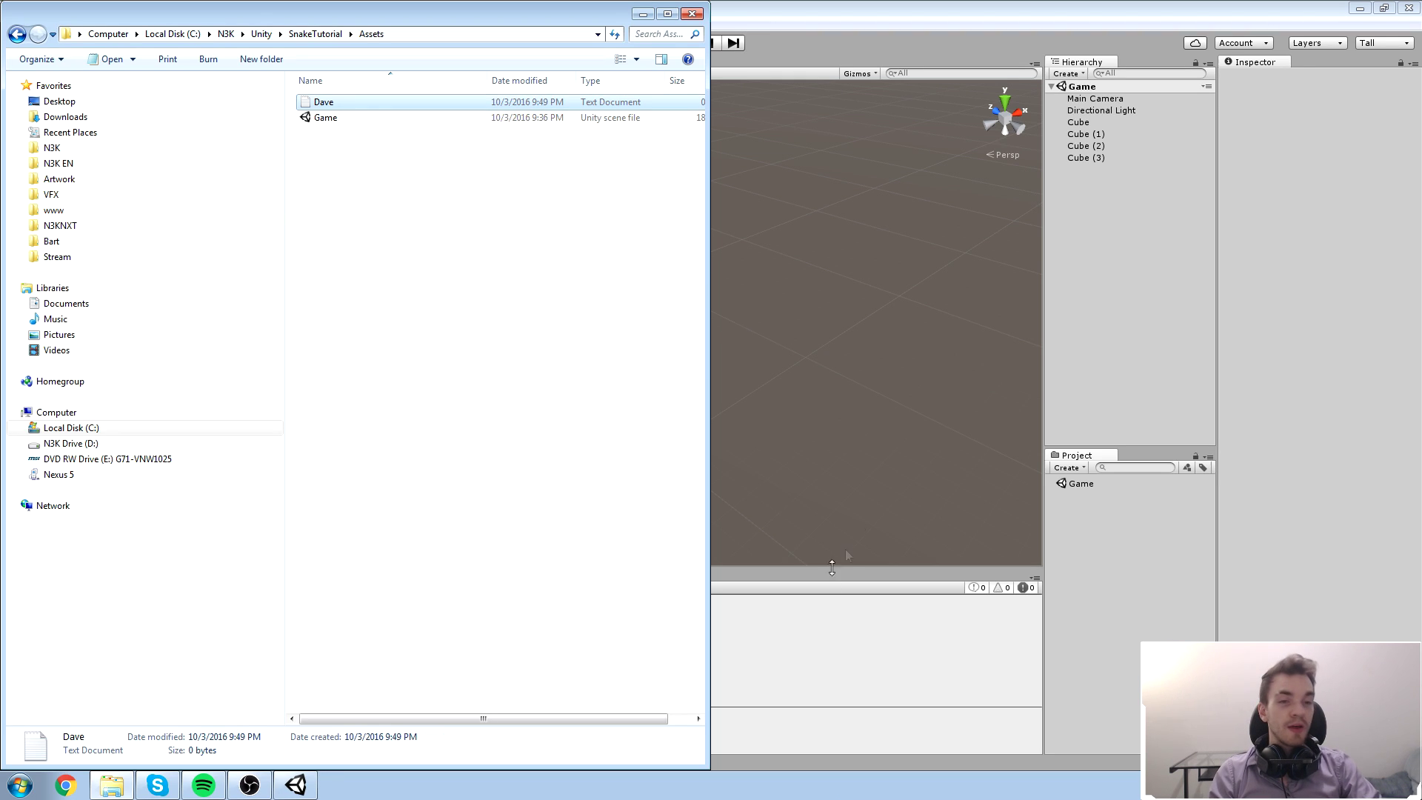
Switch to Unity and inspect the Dave and Game assets in the project
{"action": "left_click", "coordinate": [887, 384]}
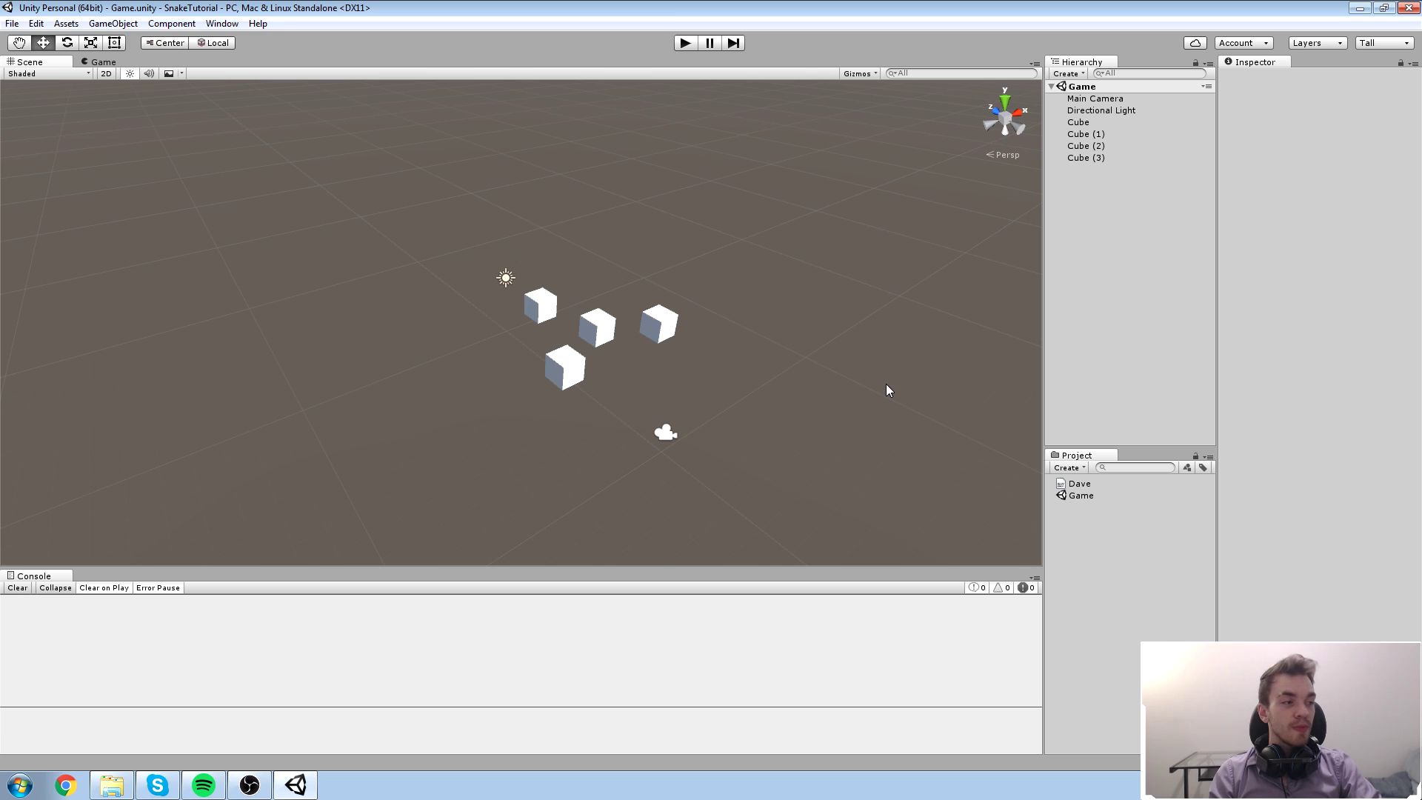
{"action": "left_click", "coordinate": [1087, 485]}
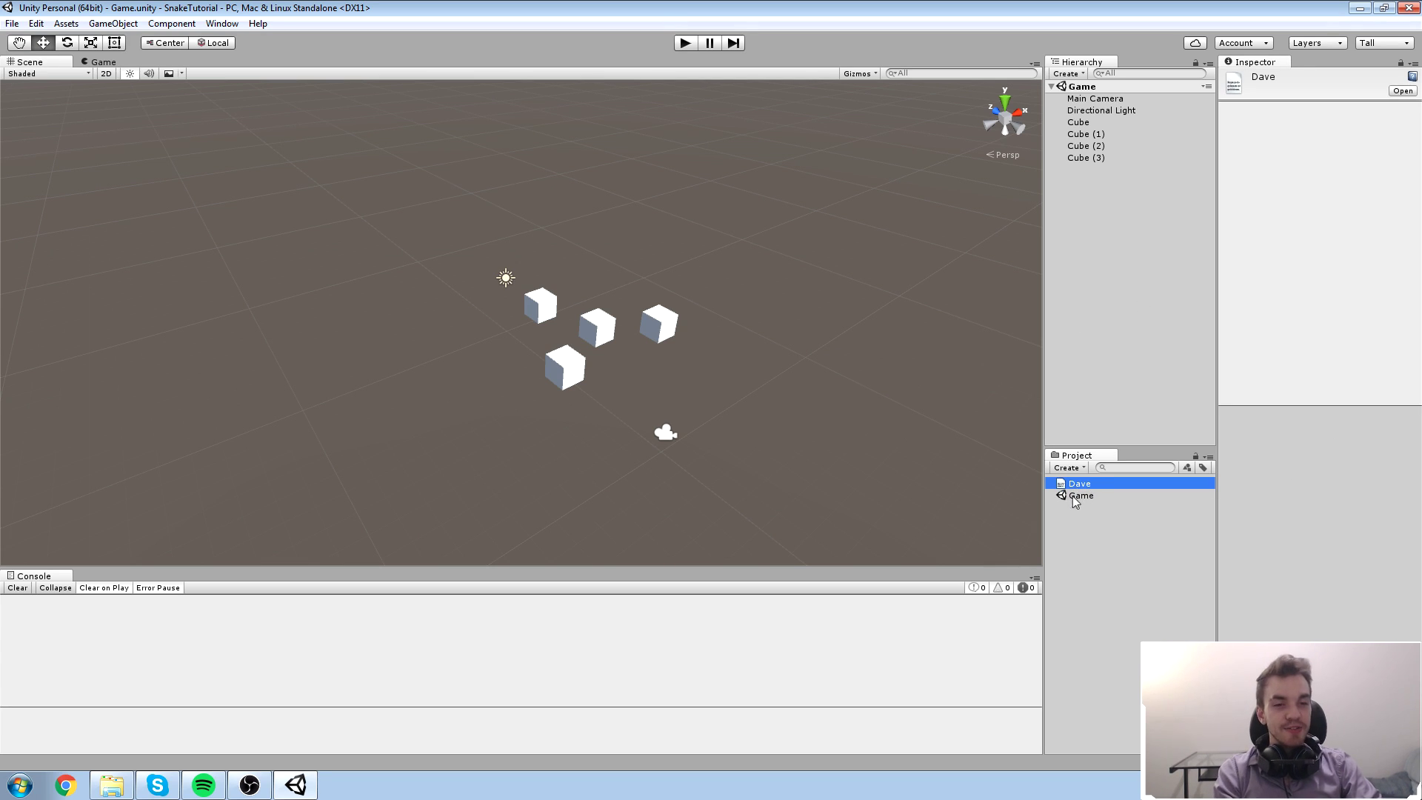
{"action": "left_click", "coordinate": [1074, 495]}
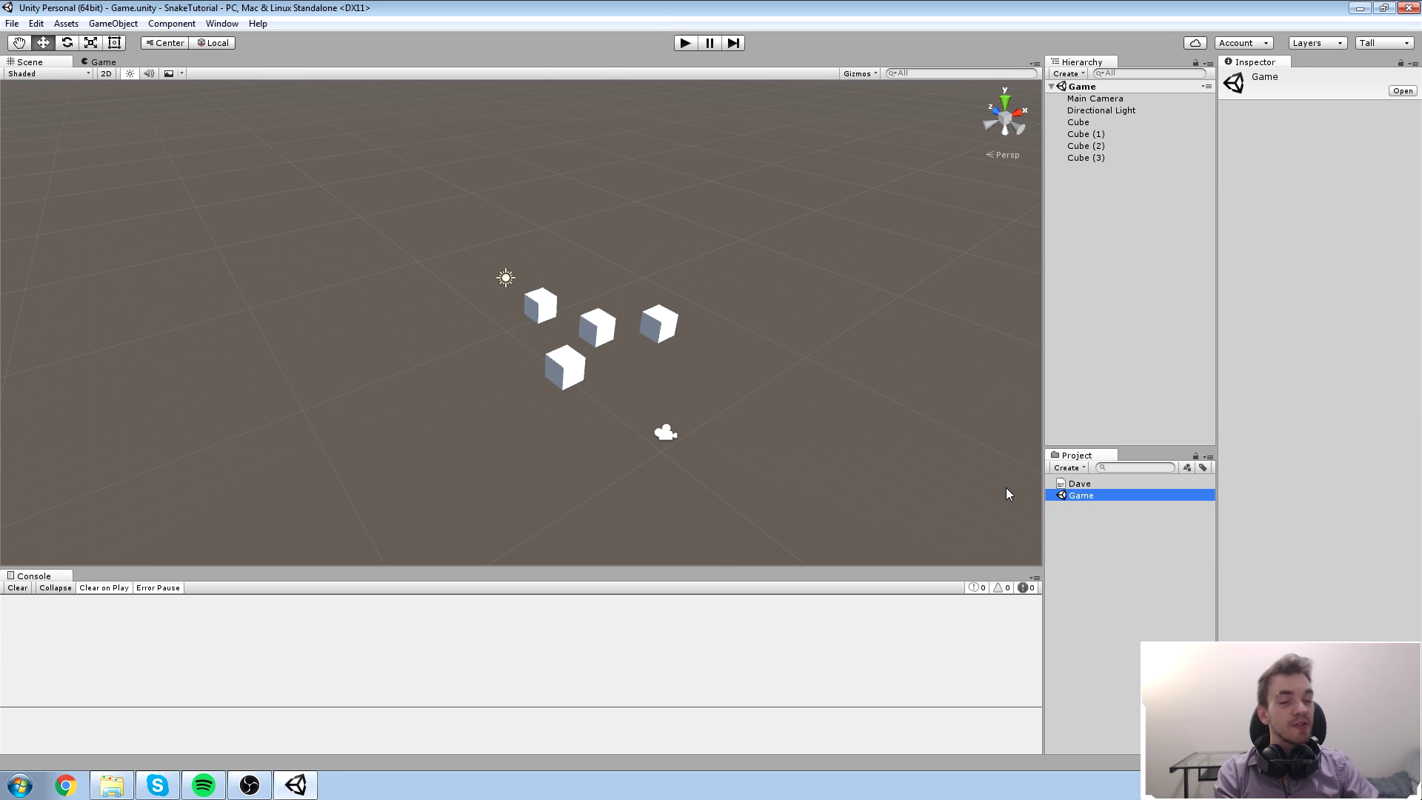
{"action": "left_click", "coordinate": [1092, 483]}
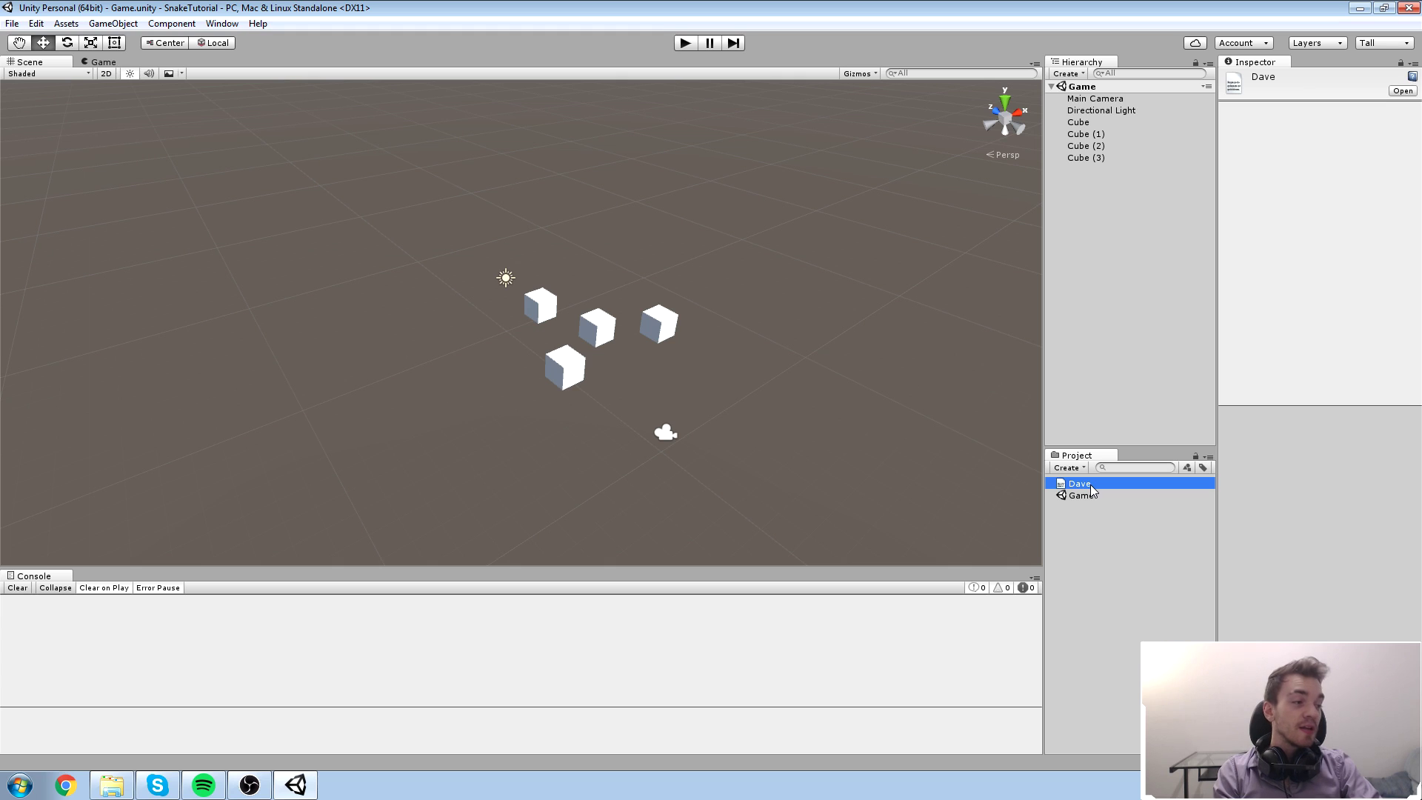
Open the Dave text asset in Visual Studio, write "Hello world", save and close it, and check its content in Unity
{"action": "double_click", "coordinate": [1090, 484]}
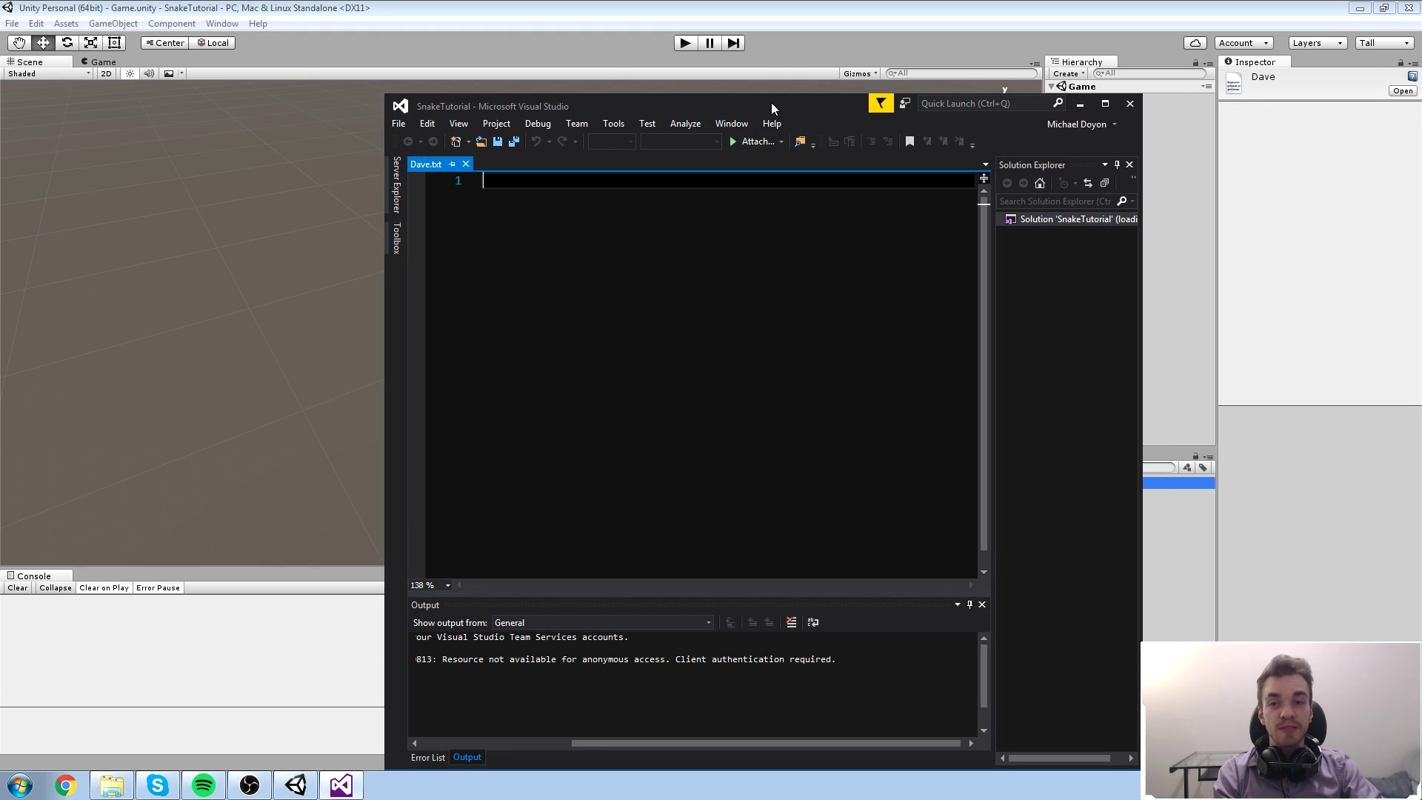
{"action": "double_click", "coordinate": [771, 102]}
{"action": "type", "text": "Hello world"}
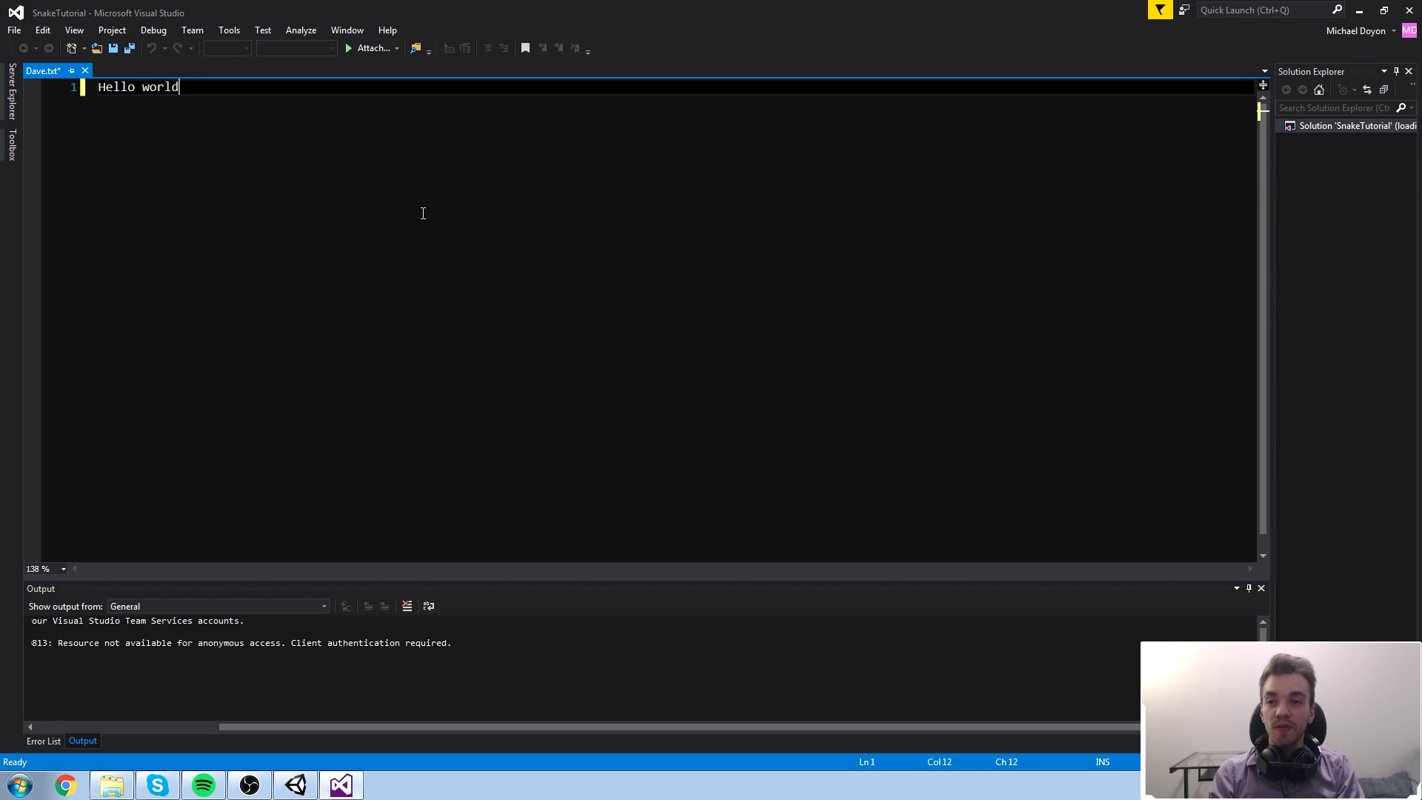
{"action": "key", "text": "ctrl+s"}
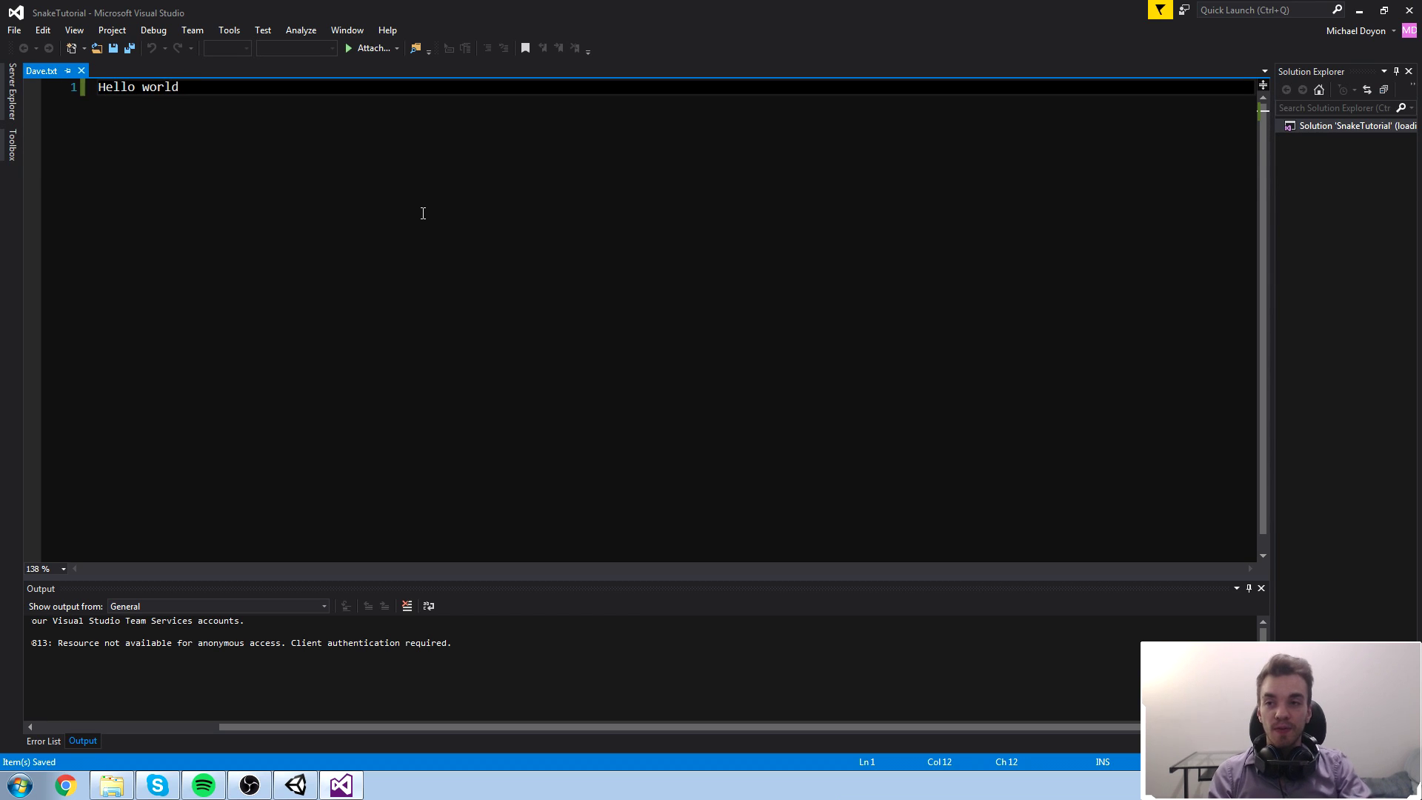
{"action": "key", "text": "alt+F4"}
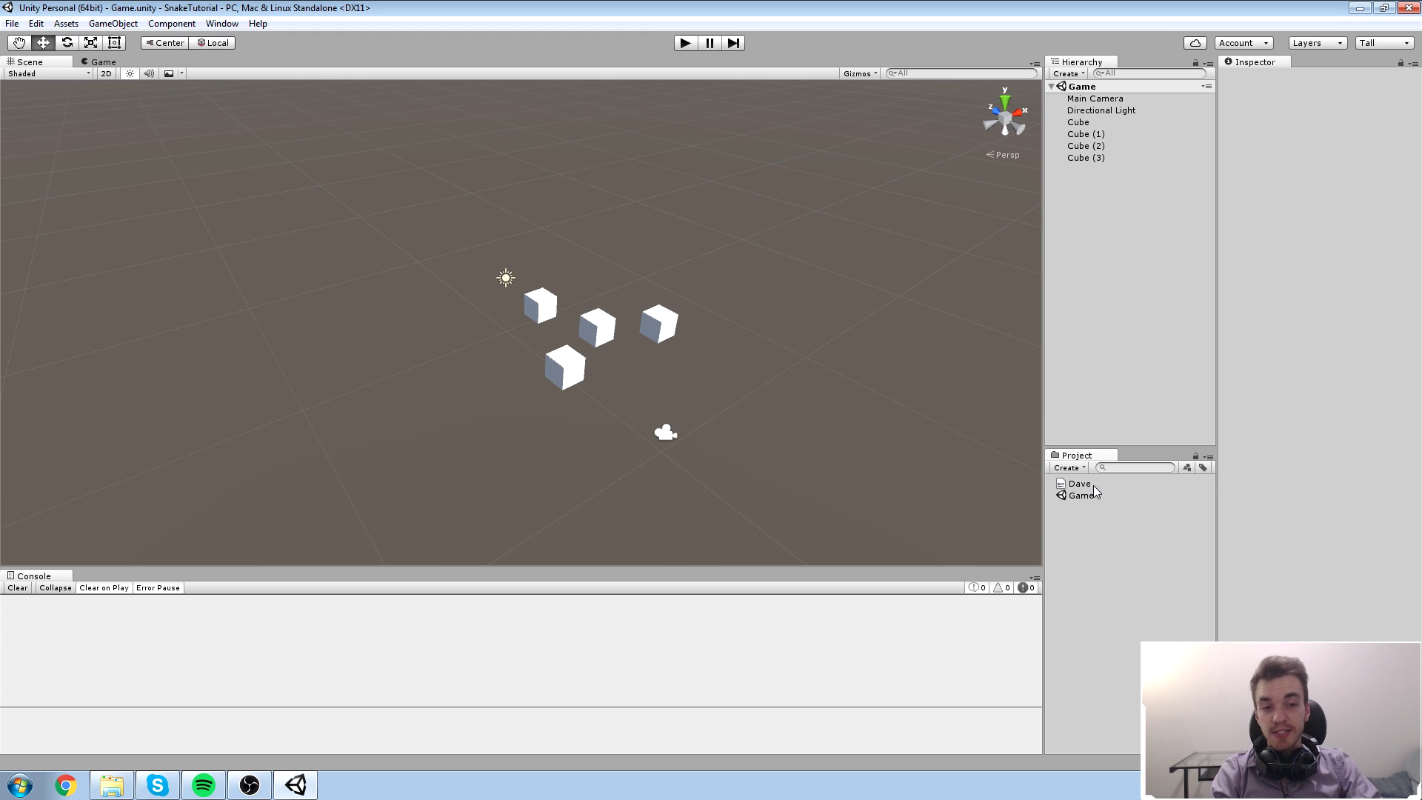
{"action": "left_click", "coordinate": [1092, 485]}
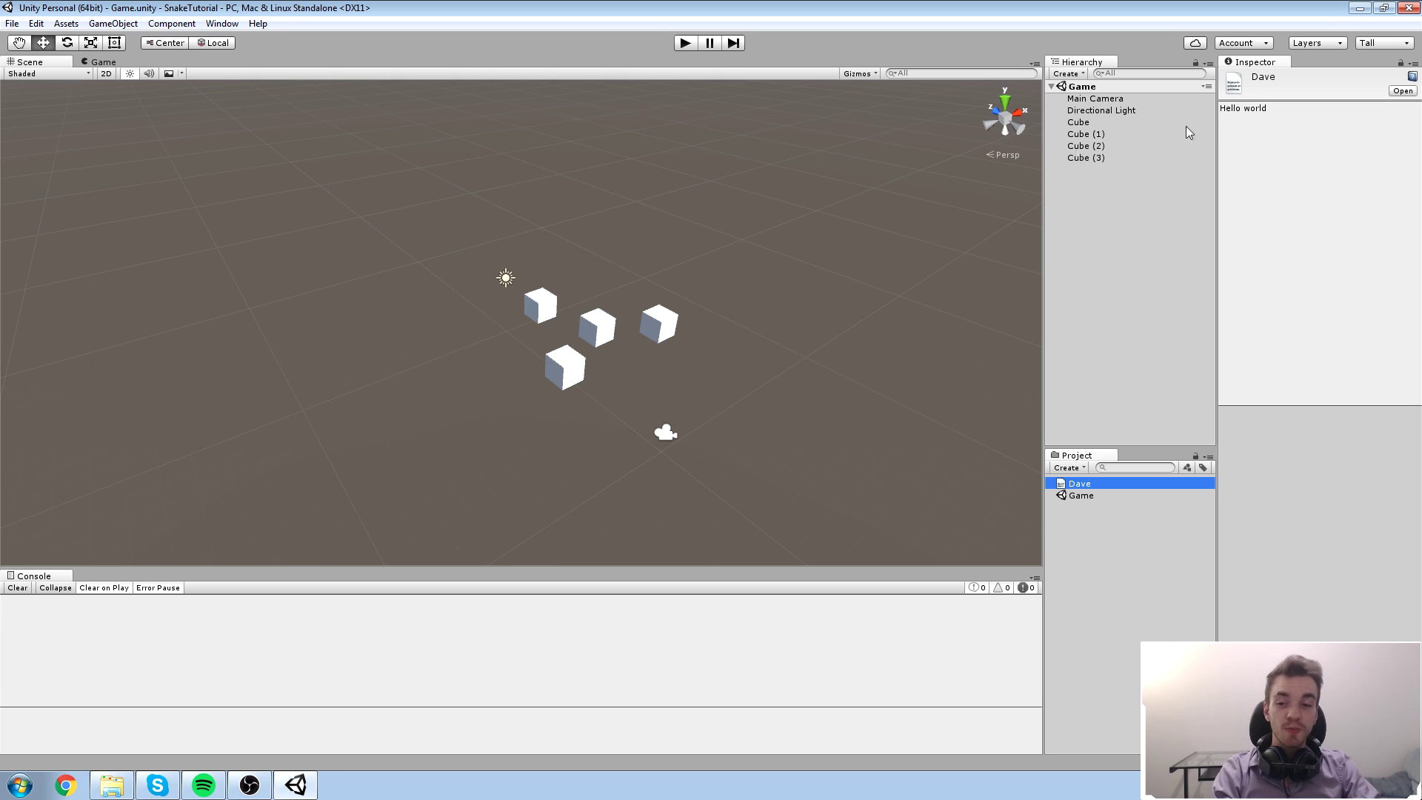
Open Dave from the Assets folder in Notepad, add a second line "Hi!", save and close it, and return to Unity
{"action": "left_click", "coordinate": [111, 785]}
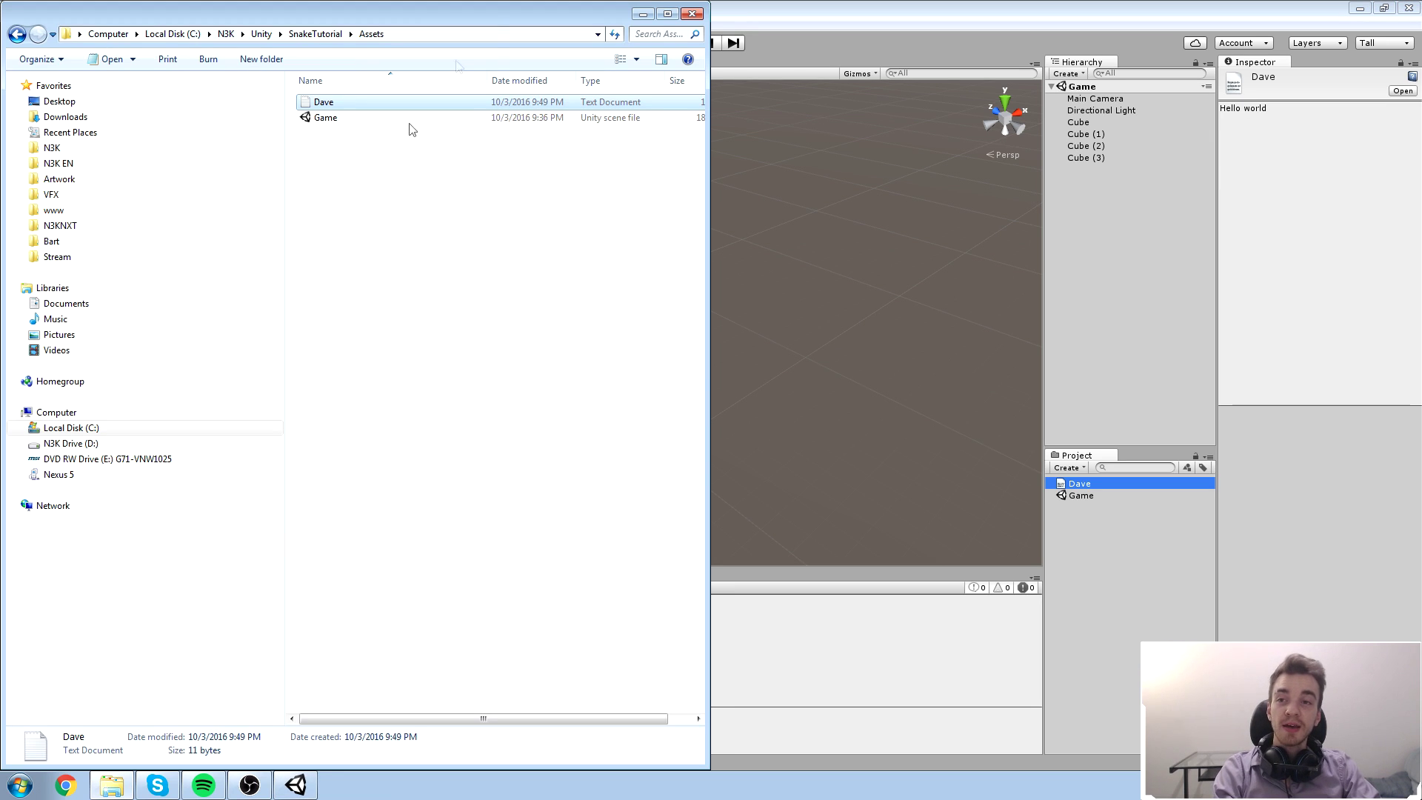
{"action": "double_click", "coordinate": [341, 103]}
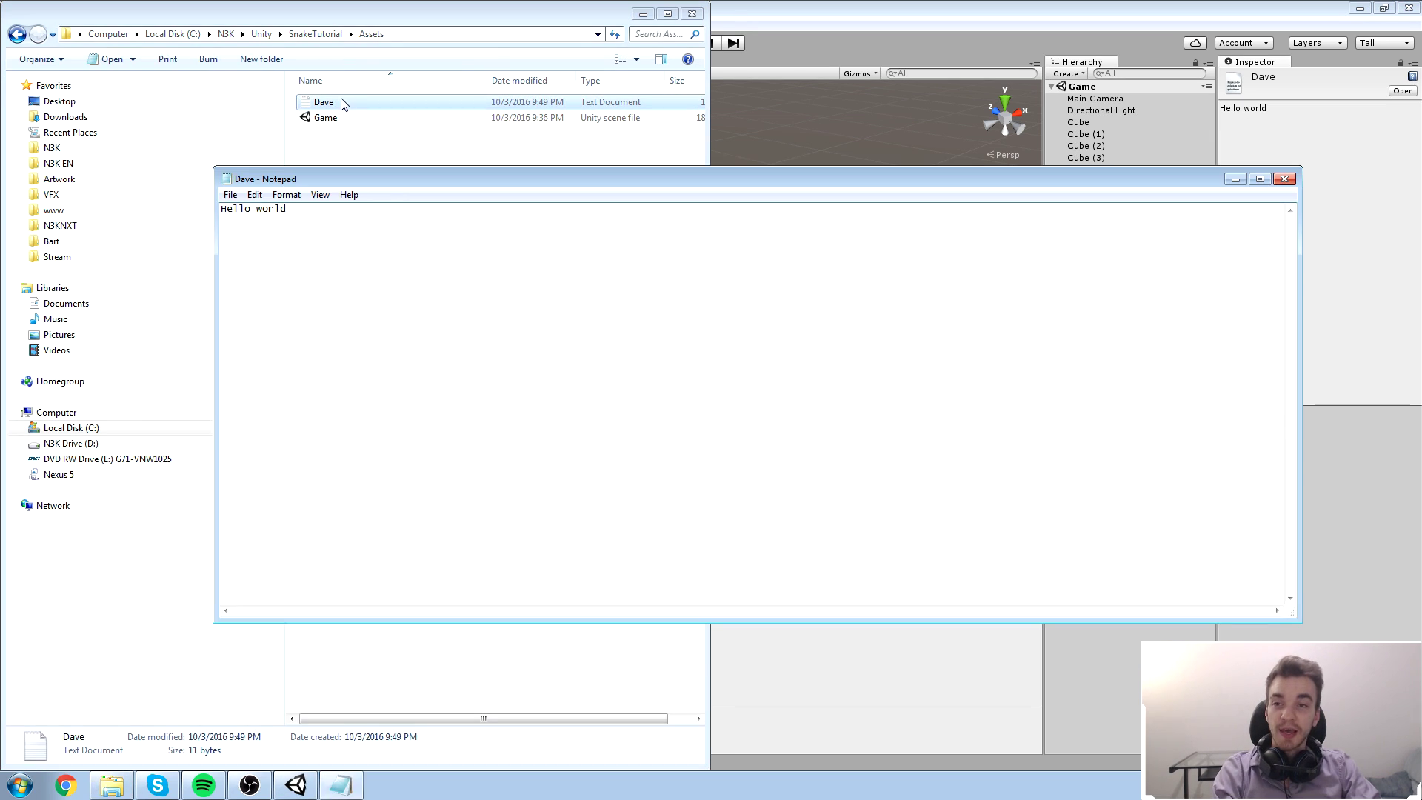
{"action": "left_click", "coordinate": [833, 298]}
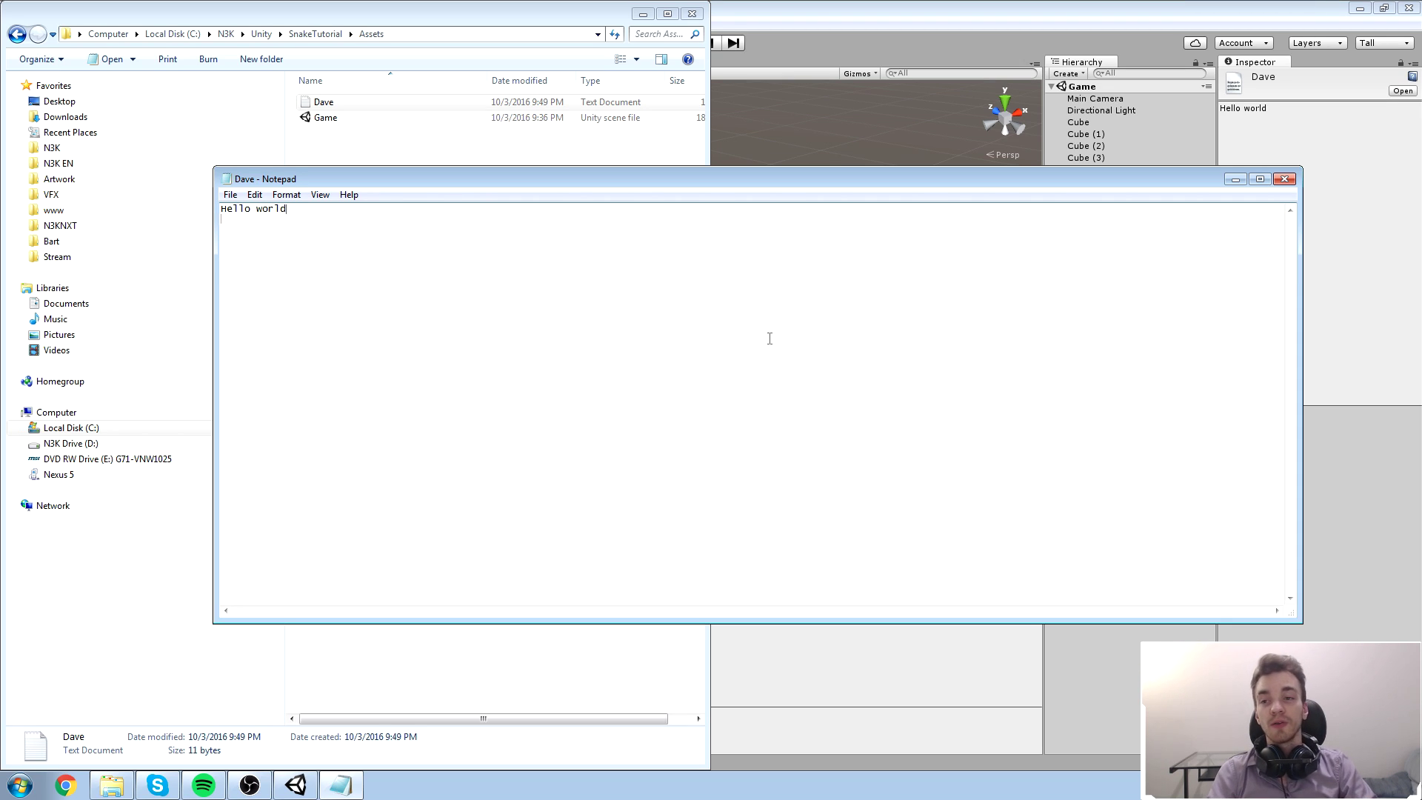
{"action": "key", "text": "Return"}
{"action": "type", "text": "Hi!"}
{"action": "key", "text": "ctrl+s"}
{"action": "left_click", "coordinate": [1284, 178]}
{"action": "left_click", "coordinate": [910, 220]}
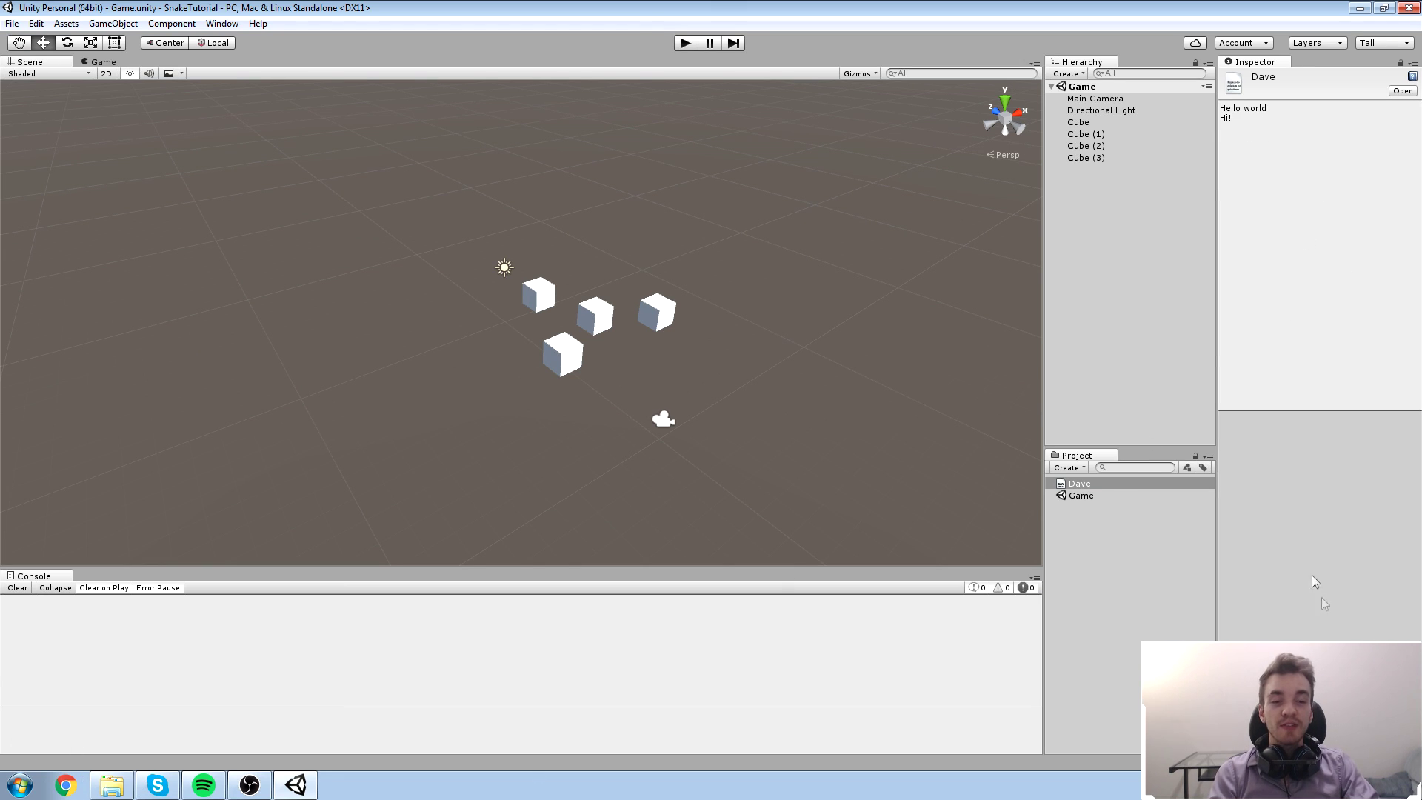
Show the project in Windows Explorer, delete the Dave text file from the Assets folder, and close that window
{"action": "right_click", "coordinate": [1145, 566]}
{"action": "left_click", "coordinate": [1192, 306]}
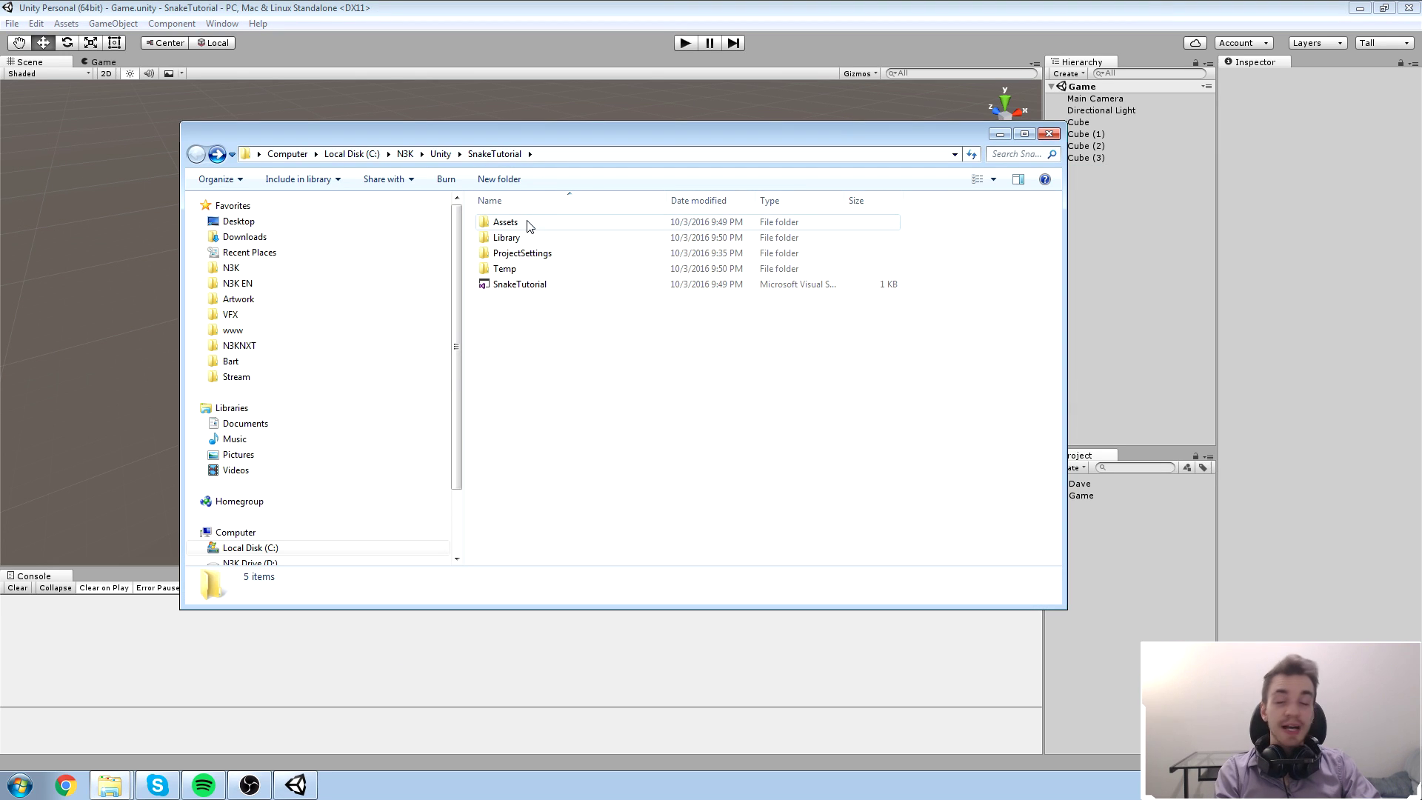
{"action": "double_click", "coordinate": [506, 223]}
{"action": "left_click", "coordinate": [526, 228]}
{"action": "key", "text": "Delete"}
{"action": "key", "text": "Return"}
{"action": "key", "text": "alt+F4"}
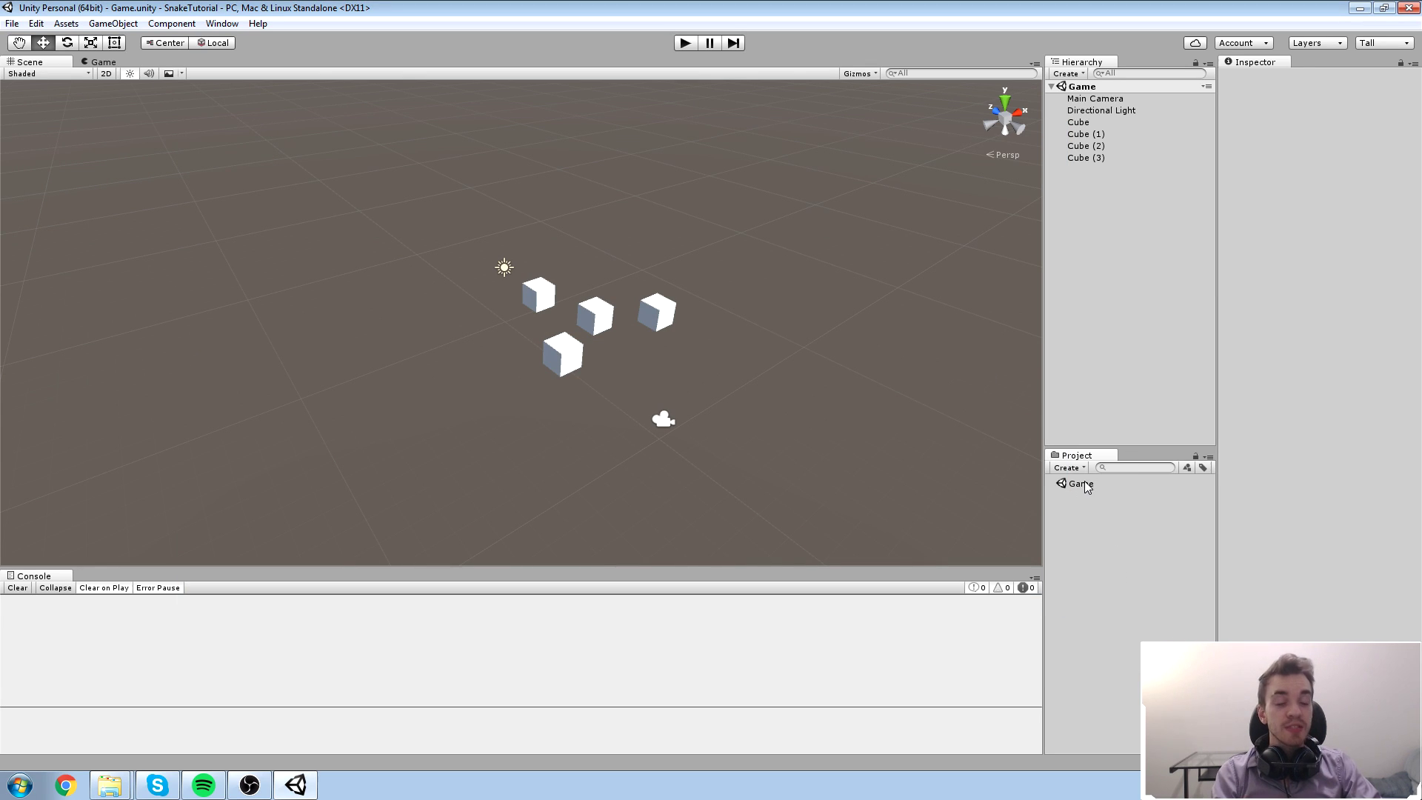
Create a C# script with the default name NewBehaviourScript in Unity and locate its file in the Assets folder in Explorer
{"action": "left_click", "coordinate": [1069, 468]}
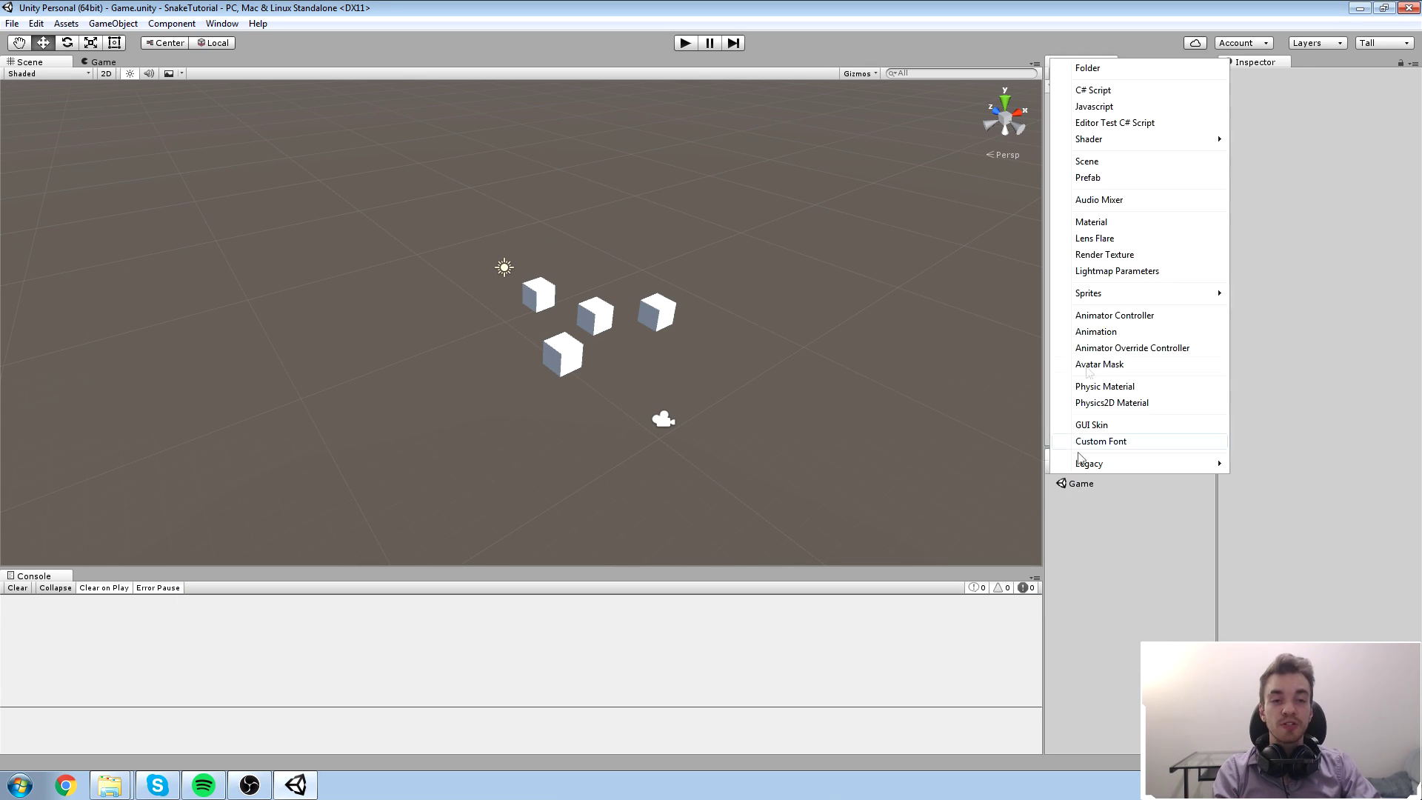
{"action": "left_click", "coordinate": [1096, 97]}
{"action": "key", "text": "Return"}
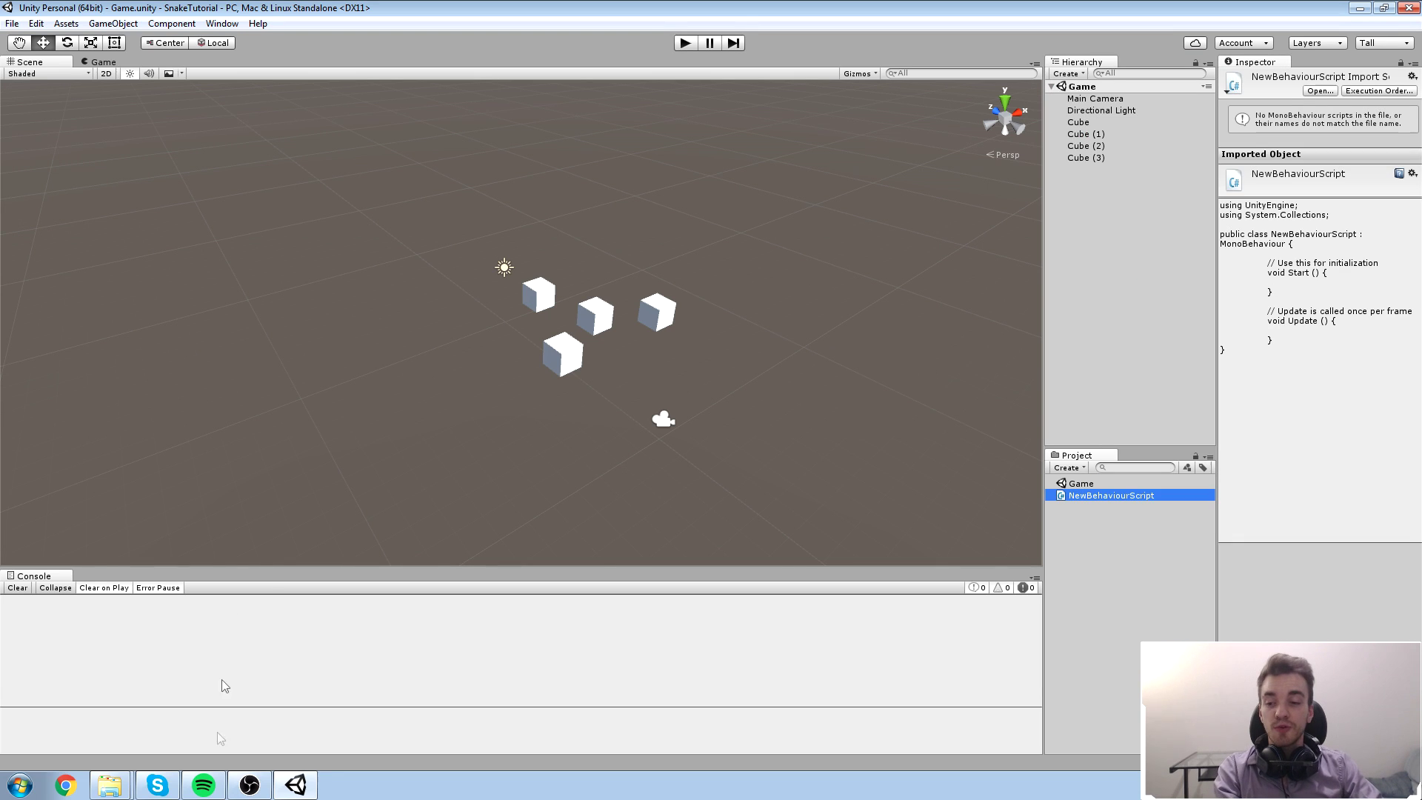
{"action": "left_click", "coordinate": [110, 785]}
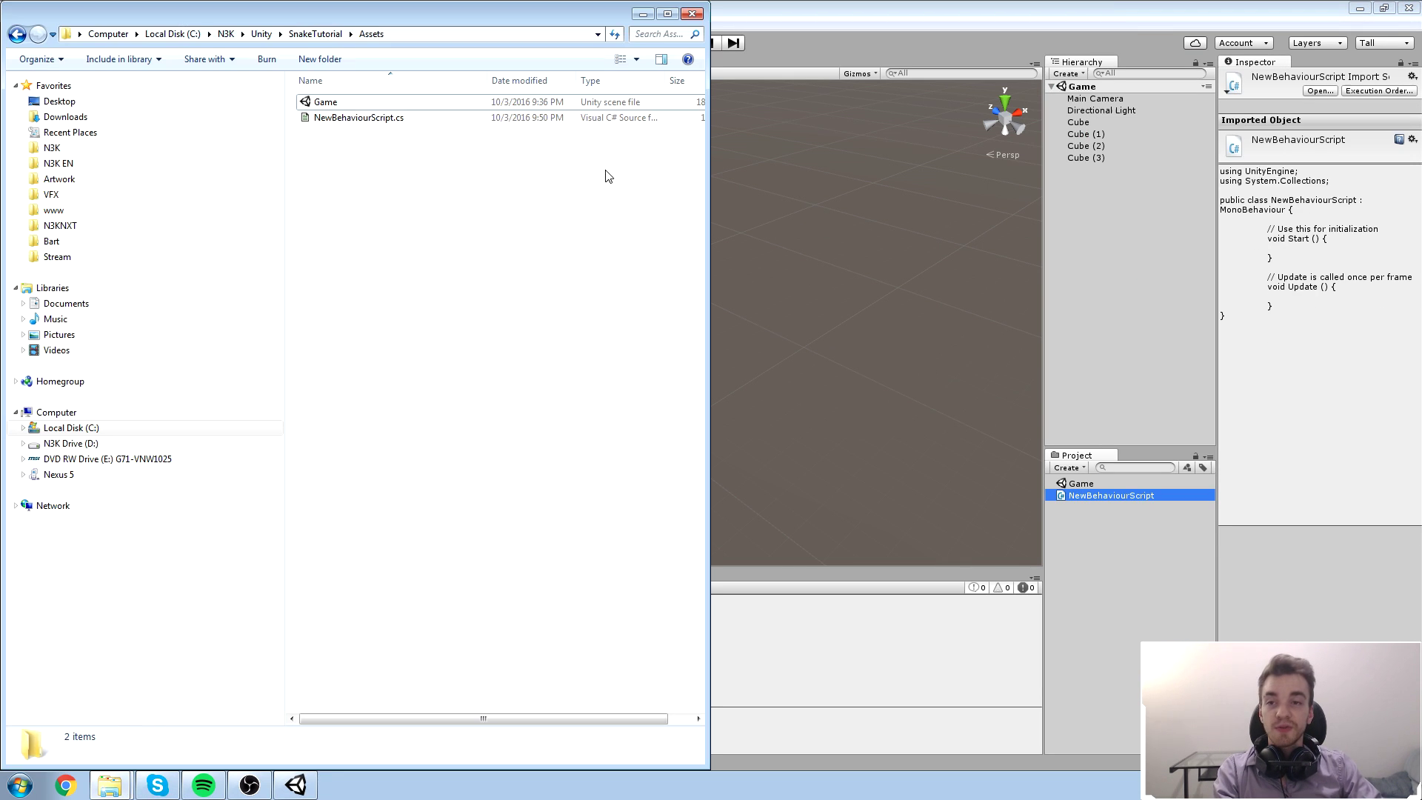
{"action": "left_click", "coordinate": [393, 119]}
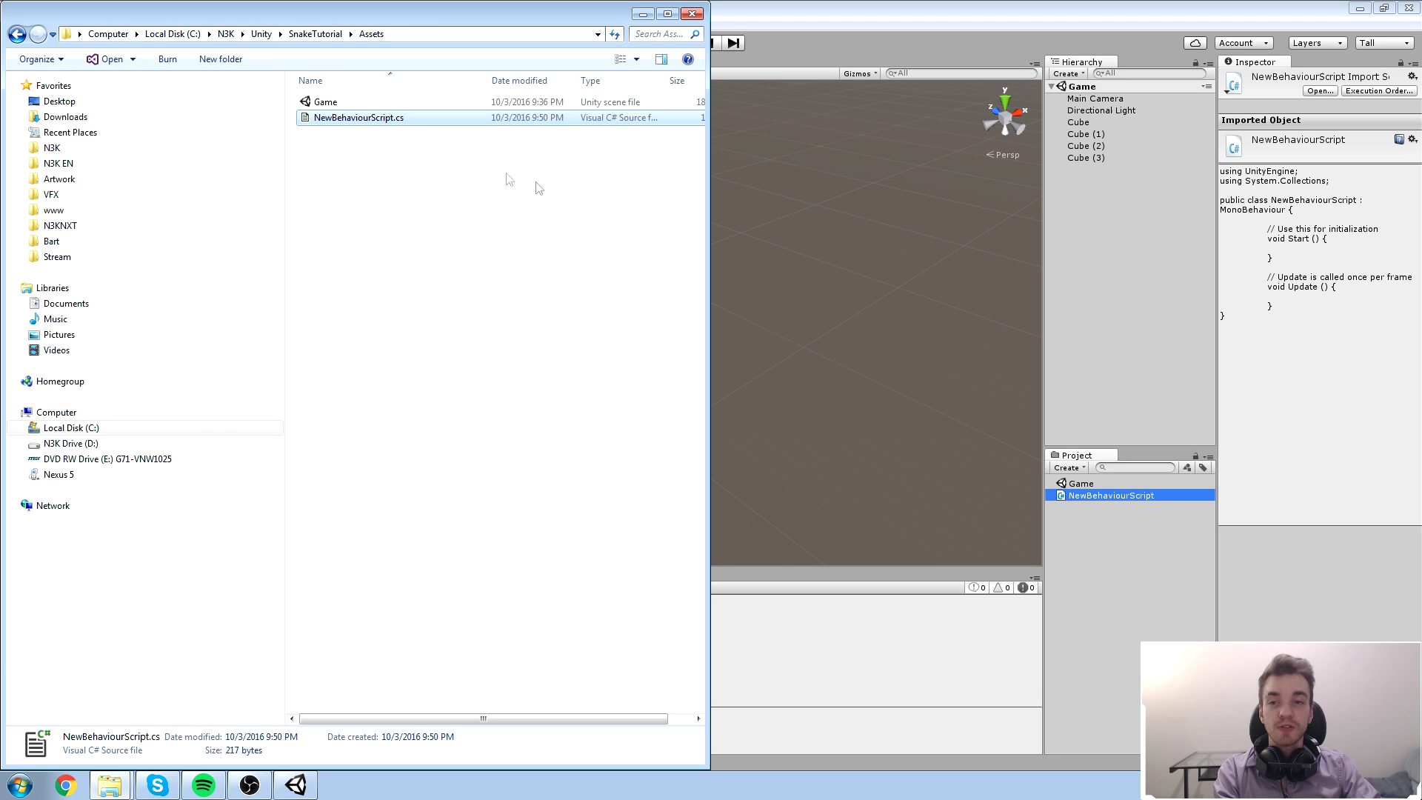
Switch back to Unity and delete the NewBehaviourScript asset from the project
{"action": "left_click", "coordinate": [1136, 506]}
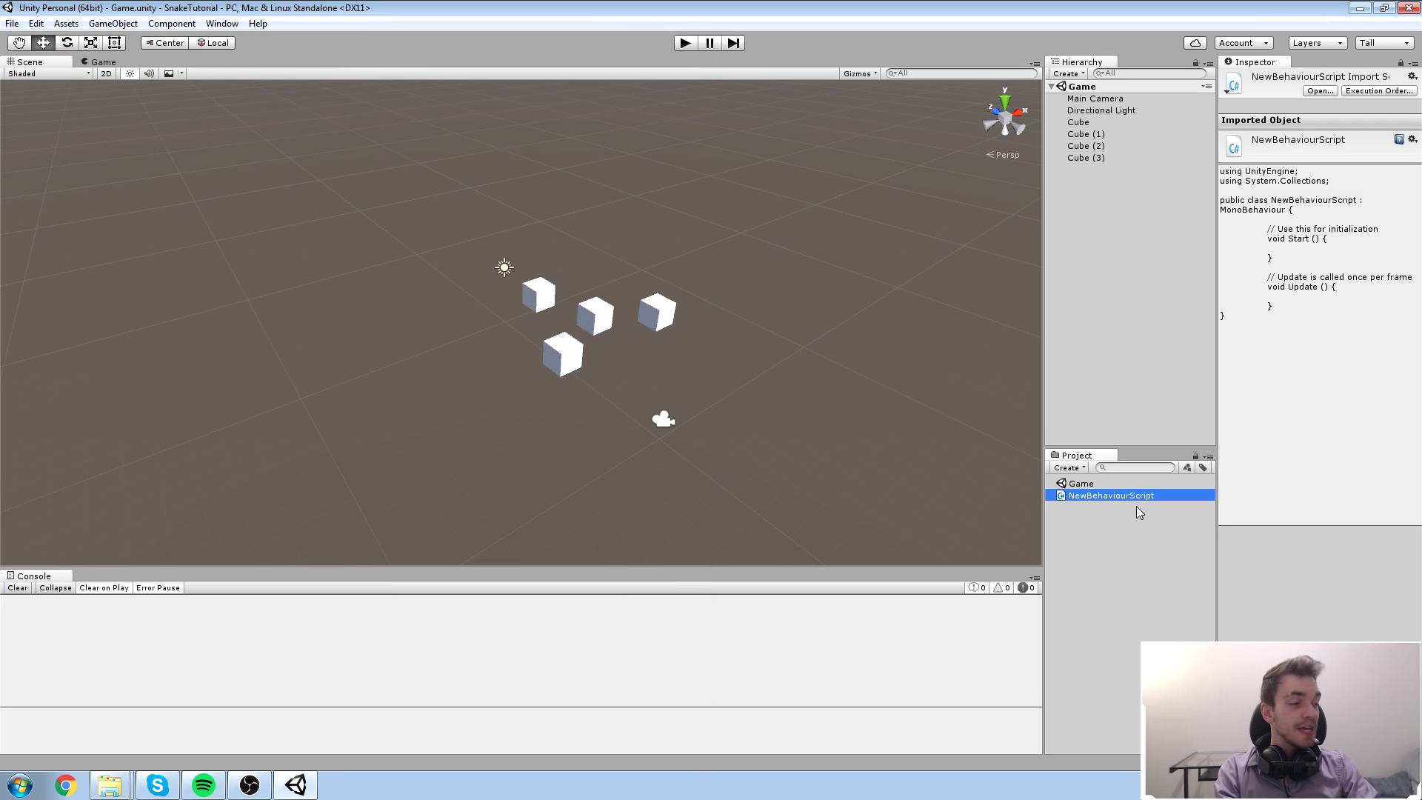
{"action": "key", "text": "Delete"}
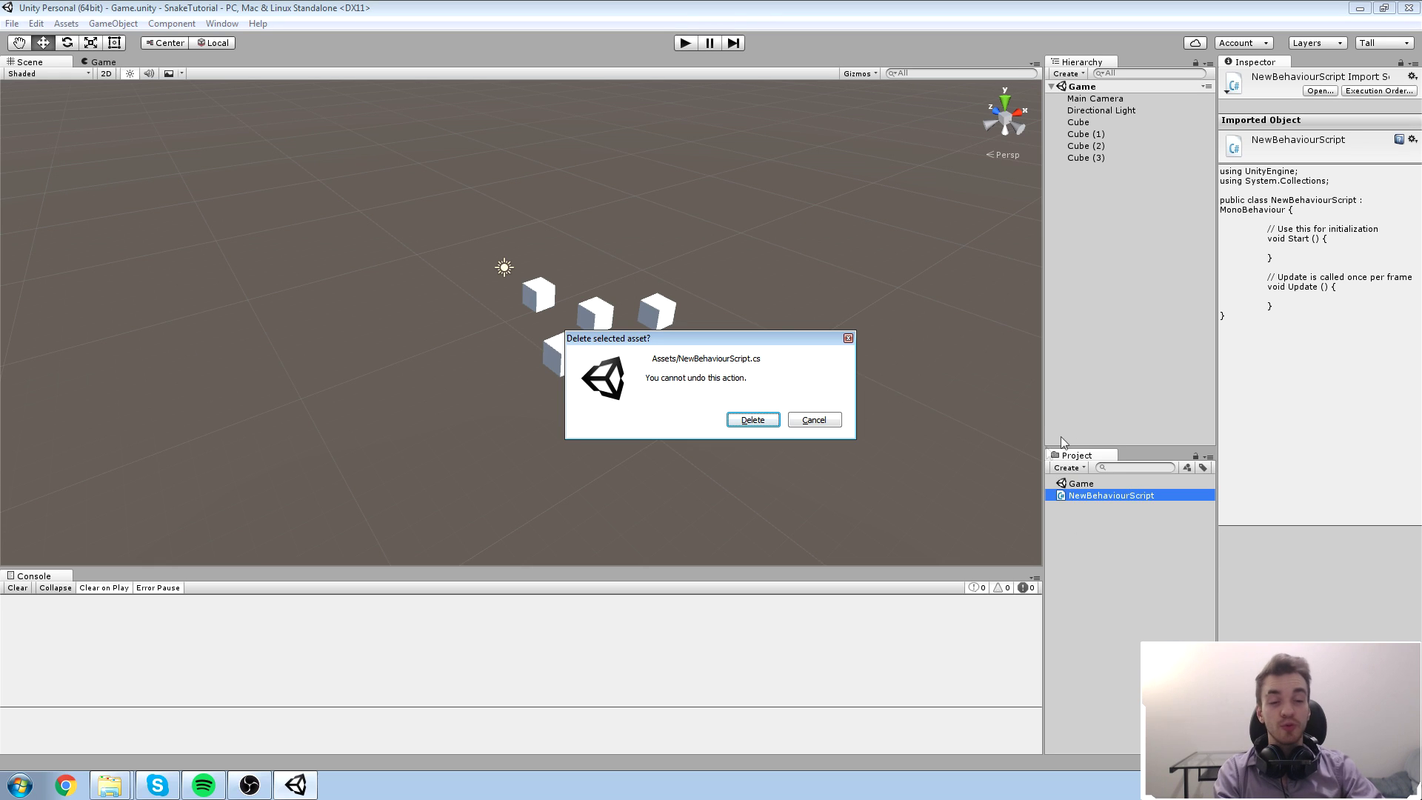
{"action": "key", "text": "Escape"}
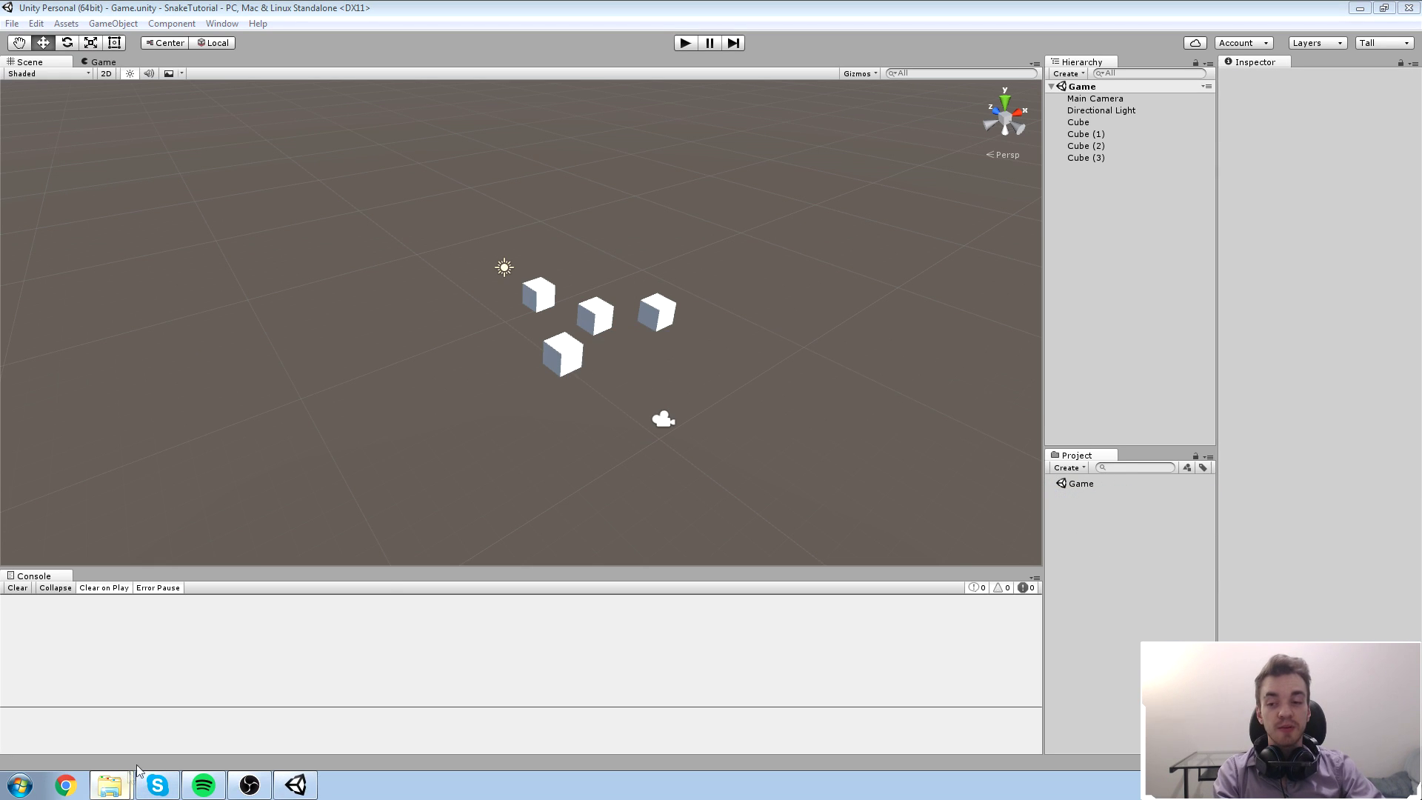
Switch to Windows Explorer and view the deleted project files in the Recycle Bin
{"action": "left_click", "coordinate": [110, 783]}
{"action": "left_click", "coordinate": [349, 195]}
{"action": "left_click", "coordinate": [622, 393]}
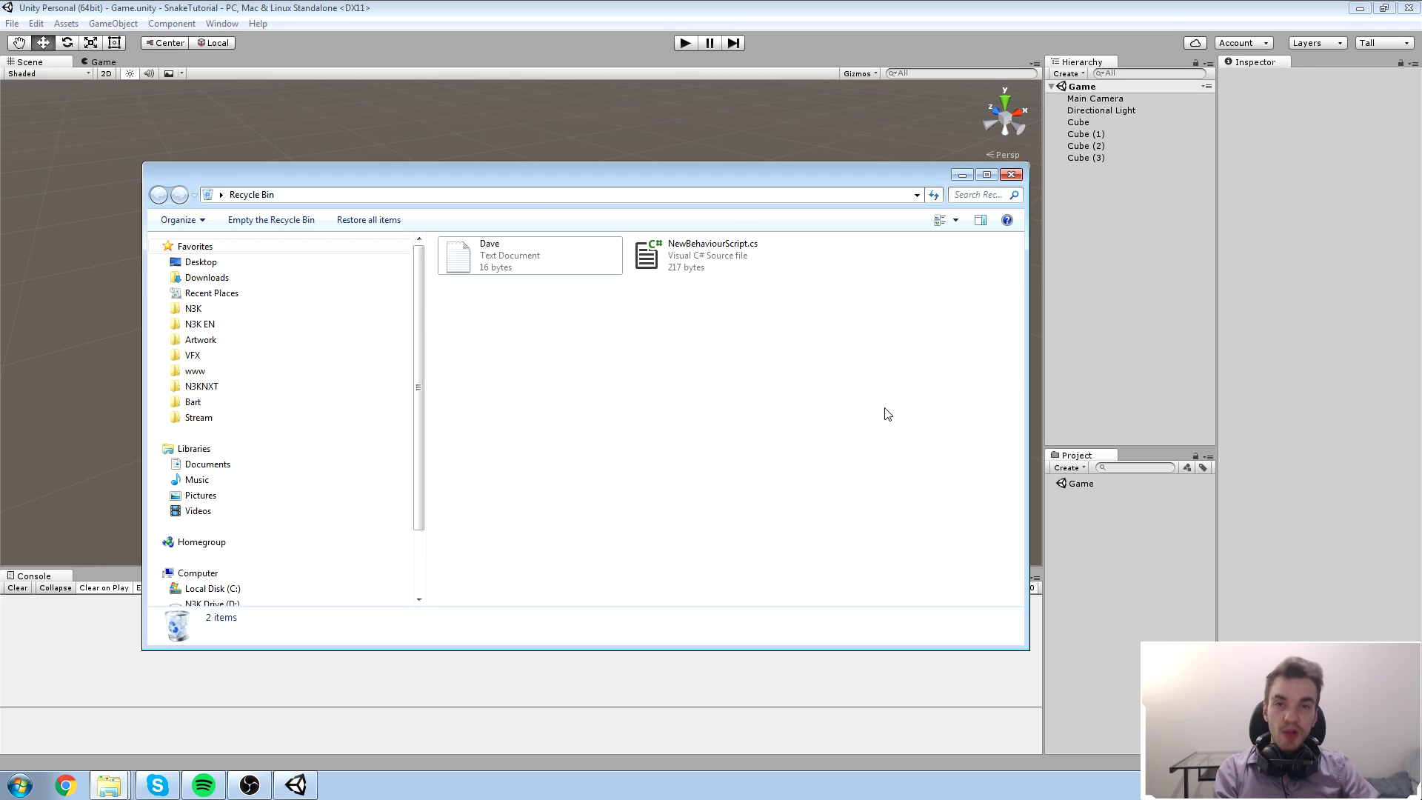
Restore the Dave text file and NewBehaviourScript.cs from the Recycle Bin and switch back to Unity
{"action": "left_click", "coordinate": [747, 245]}
{"action": "left_click_drag", "start_coordinate": [816, 334], "coordinate": [561, 235]}
{"action": "right_click", "coordinate": [496, 252]}
{"action": "left_click", "coordinate": [570, 265]}
{"action": "key", "text": "alt+Tab"}
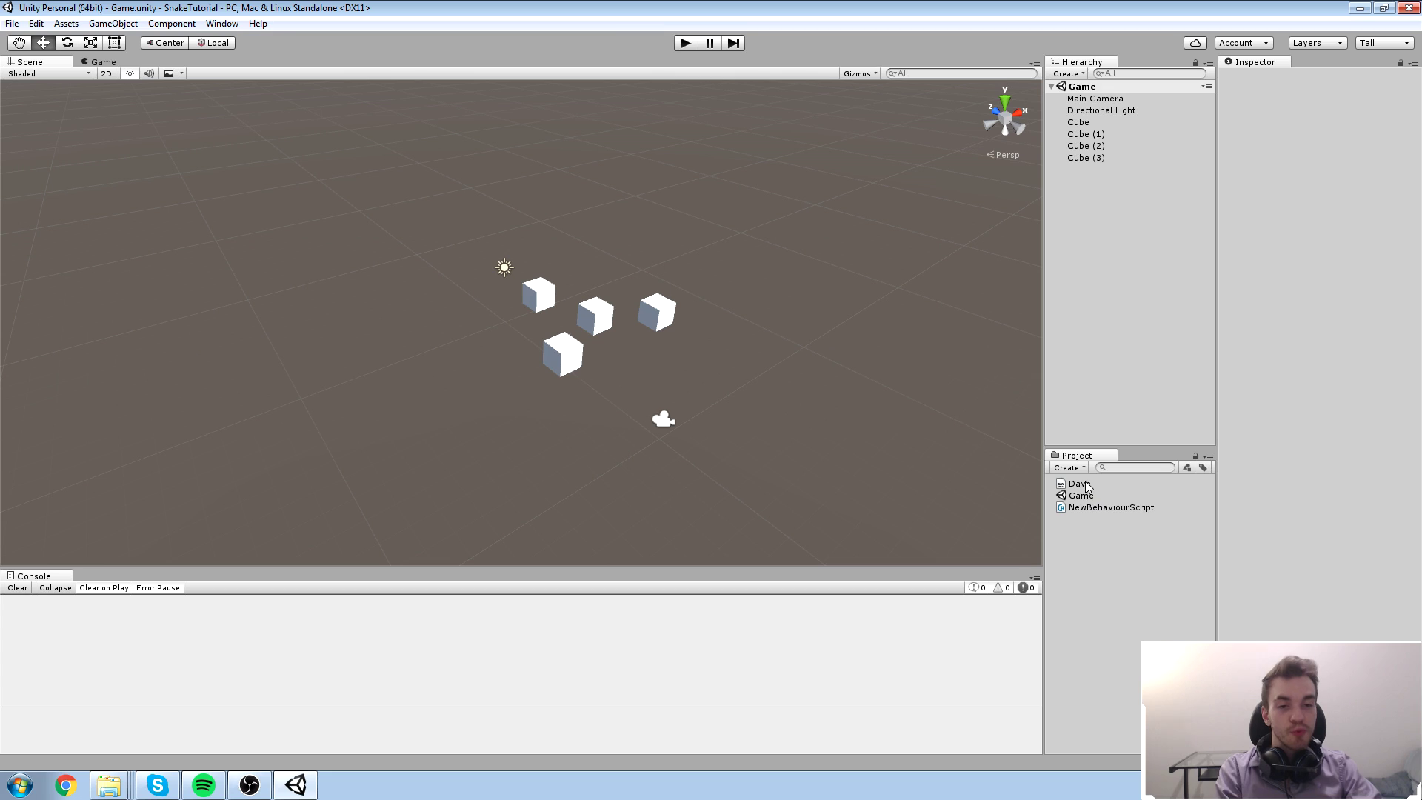
Select the Dave and NewBehaviourScript assets together in the project and delete them
{"action": "left_click", "coordinate": [1087, 486]}
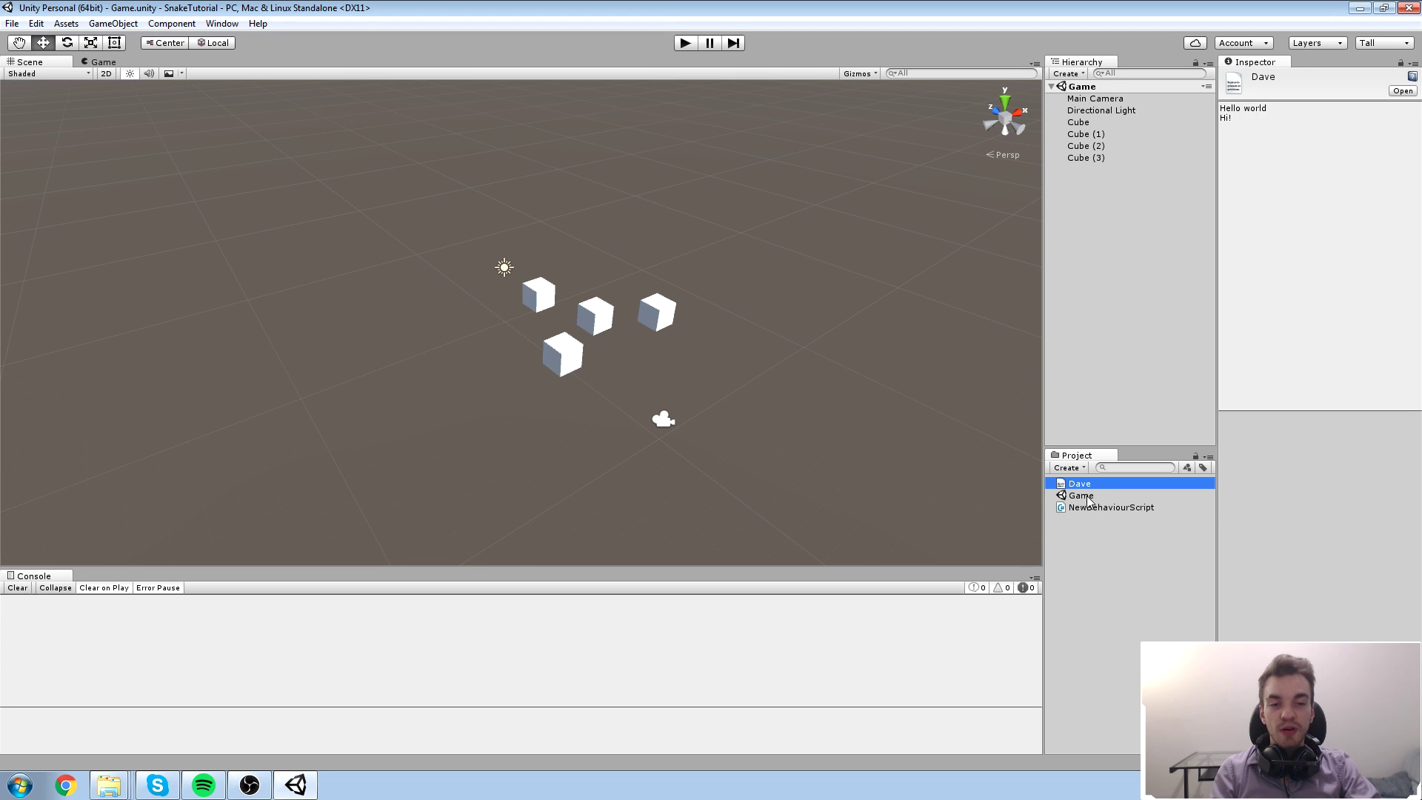
{"action": "left_click", "coordinate": [1086, 507], "text": "ctrl"}
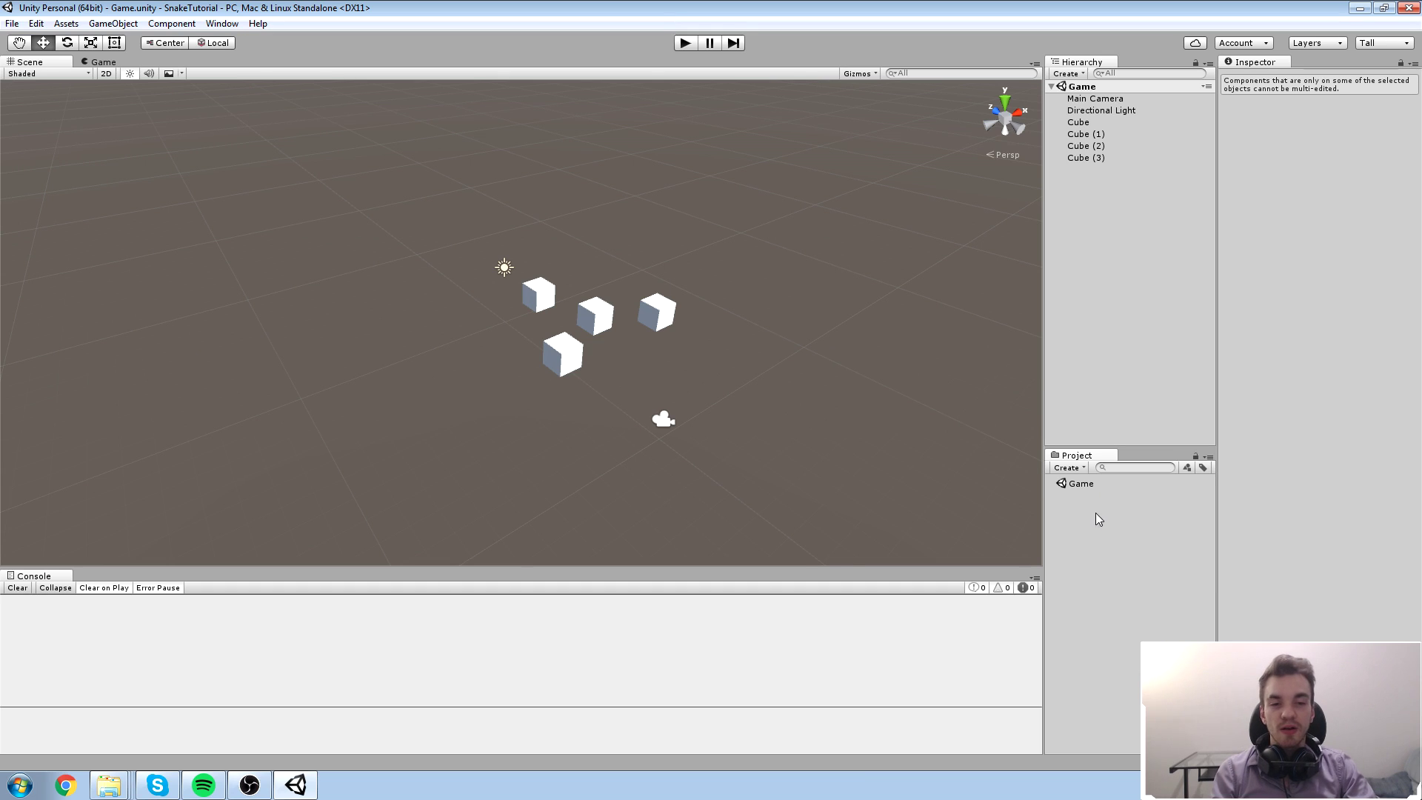
Create a folder named Artwork at the root of the project assets
{"action": "left_click", "coordinate": [1068, 471]}
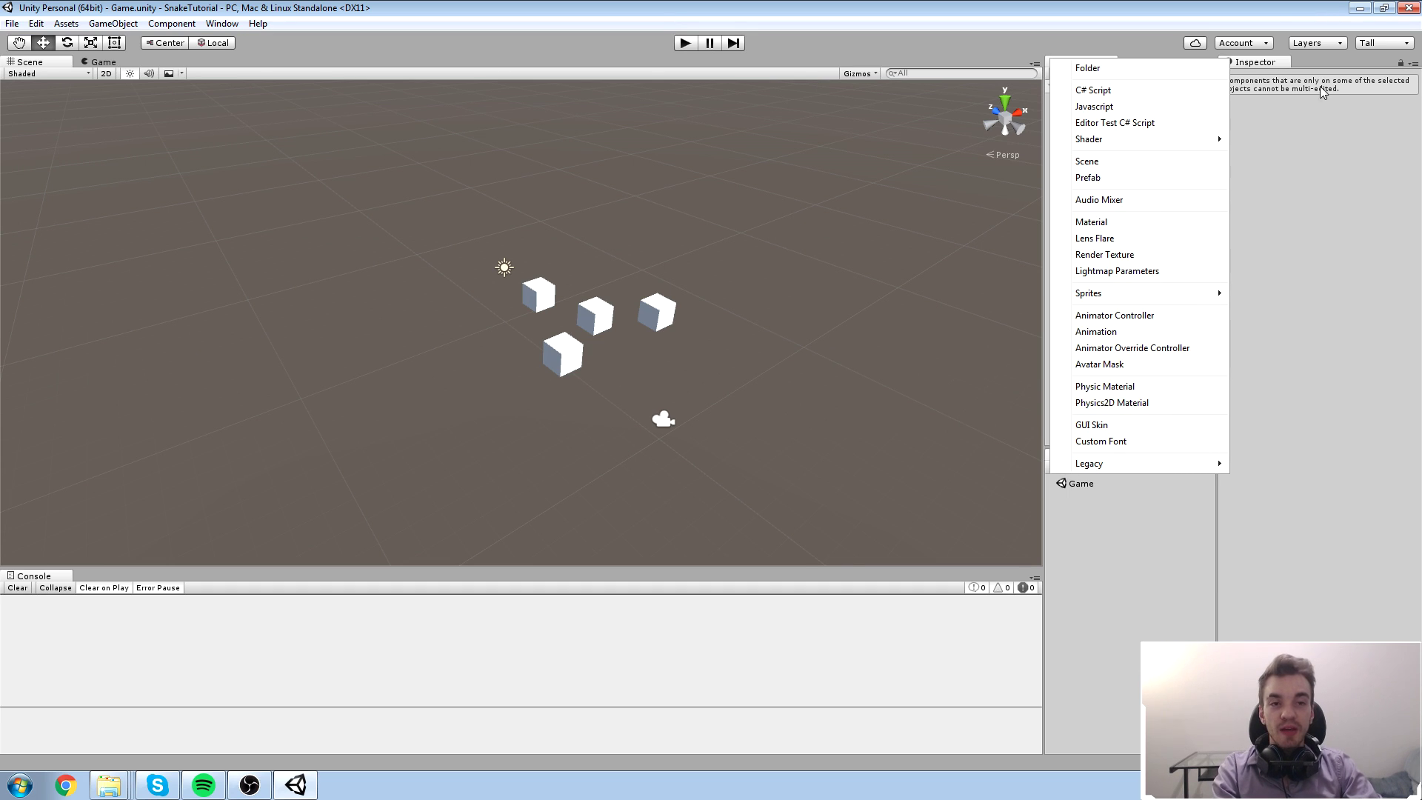
{"action": "left_click", "coordinate": [1122, 68]}
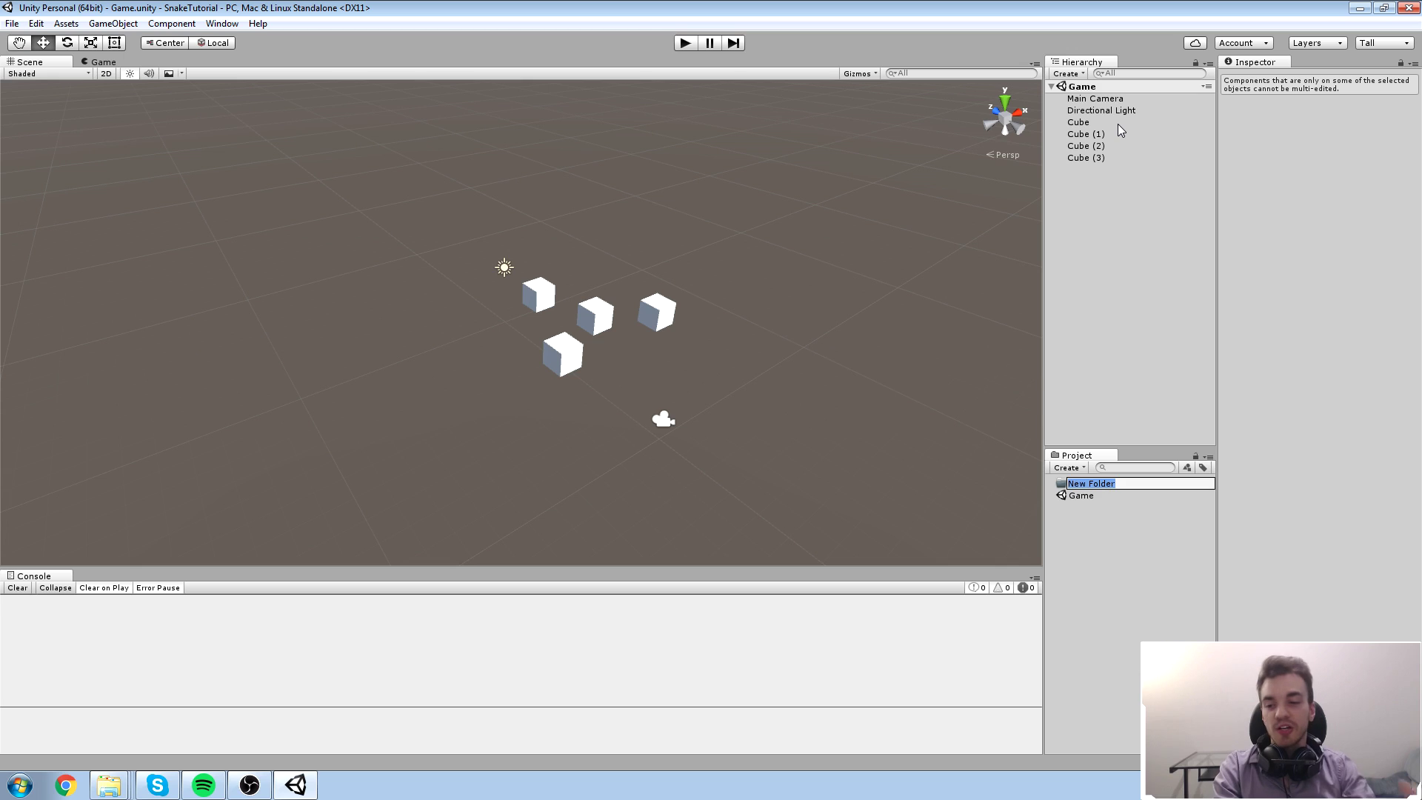
{"action": "type", "text": "A"}
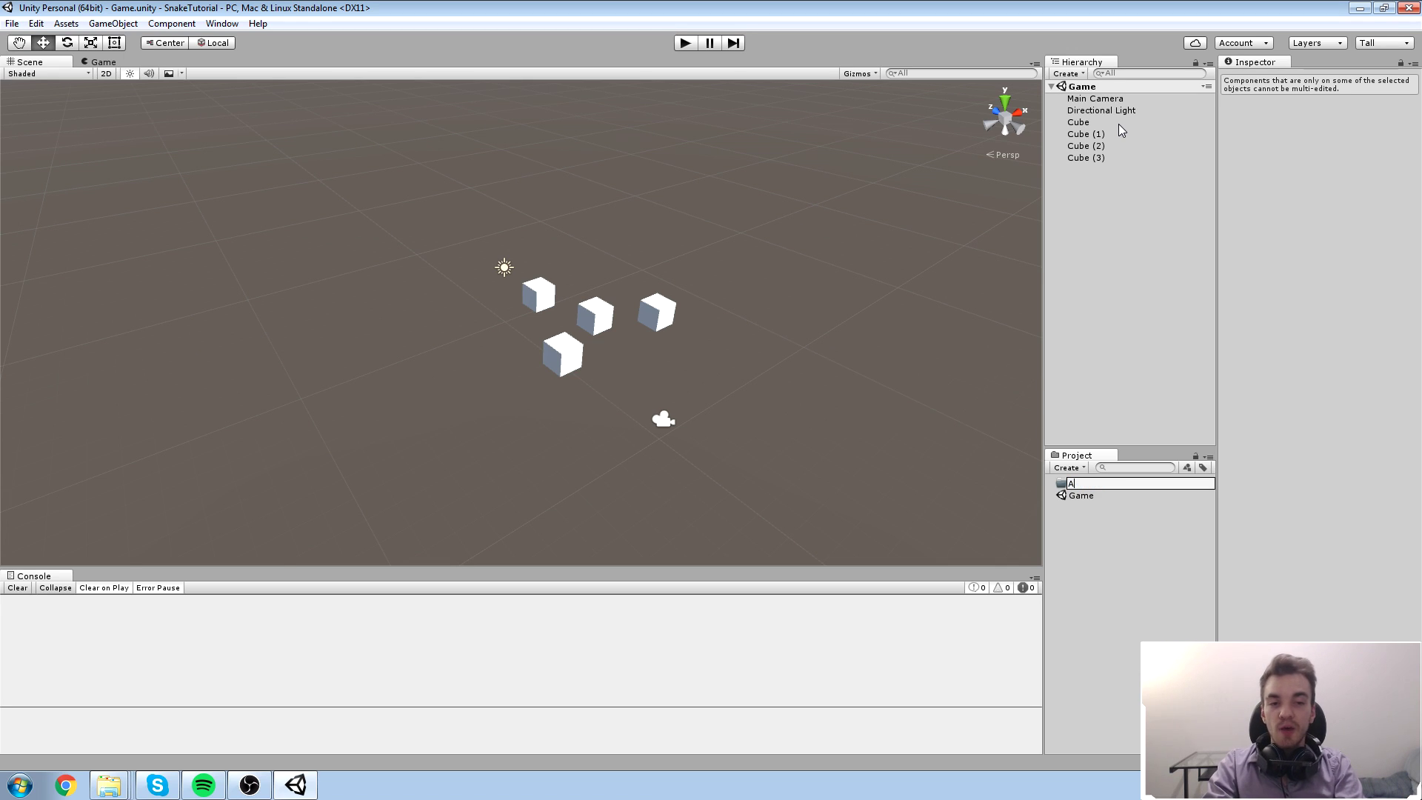
{"action": "type", "text": "rtwork"}
{"action": "key", "text": "Return"}
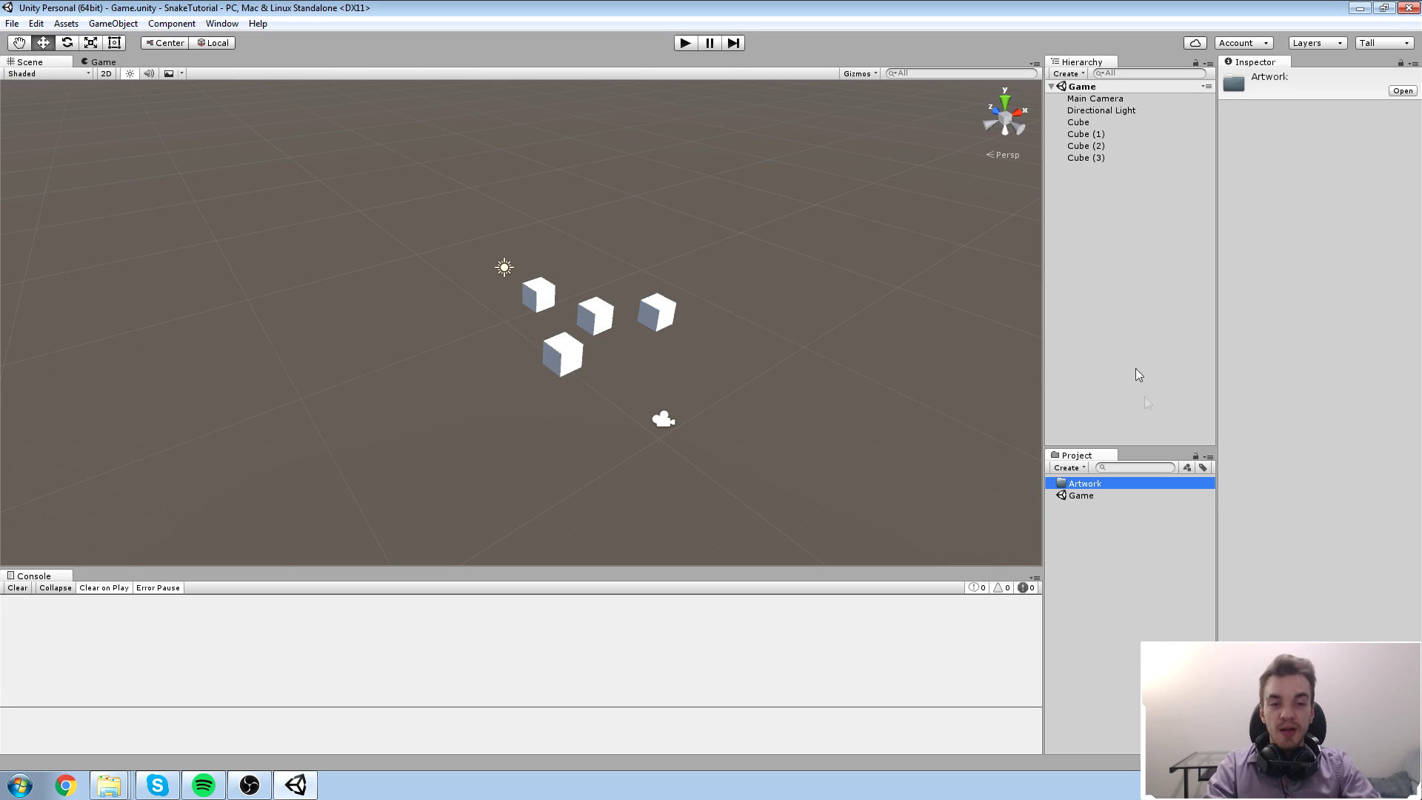
Create a folder named Scene inside the Artwork folder
{"action": "left_click", "coordinate": [1068, 468]}
{"action": "left_click", "coordinate": [1111, 69]}
{"action": "type", "text": "Scene"}
{"action": "key", "text": "Return"}
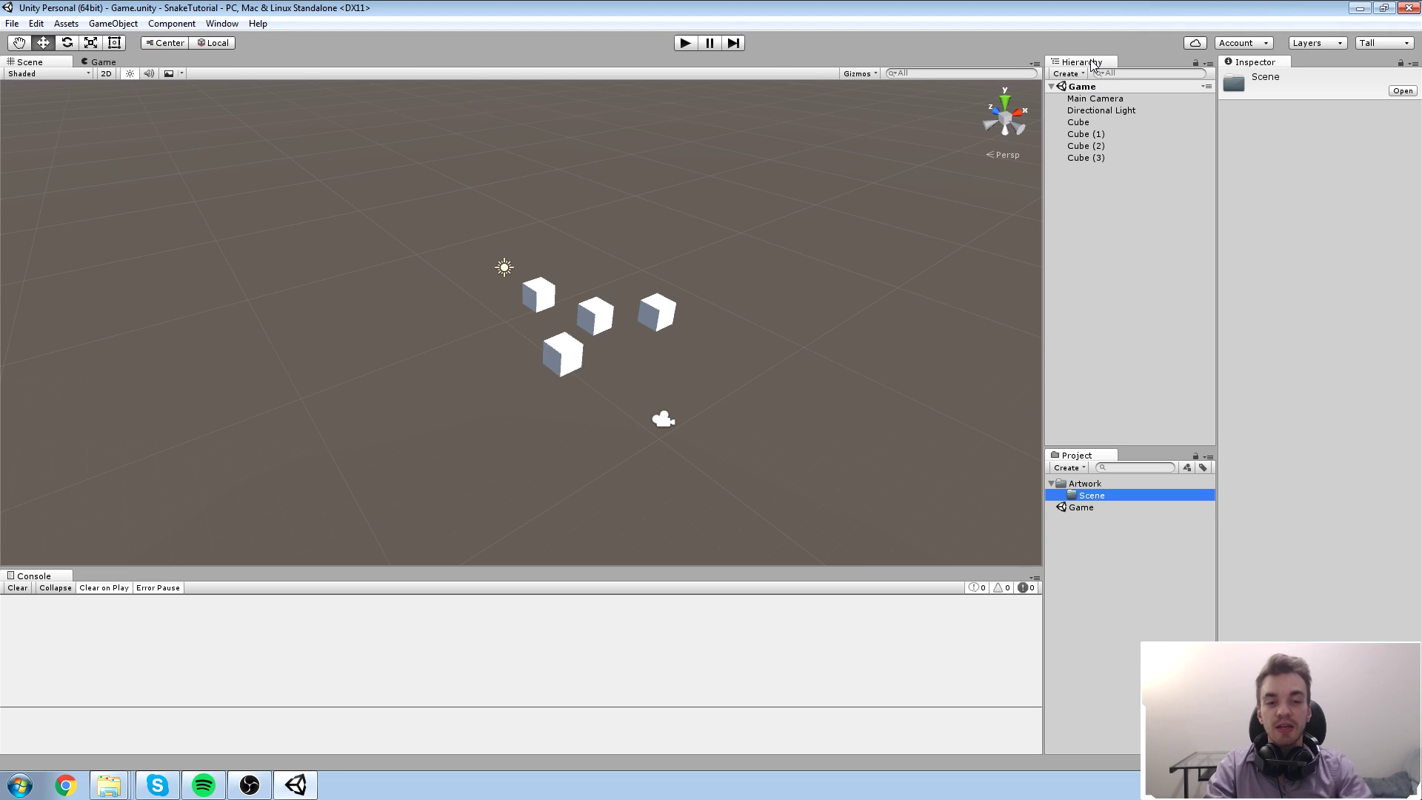
Create a folder named Script inside the Scene folder
{"action": "left_click", "coordinate": [1072, 468]}
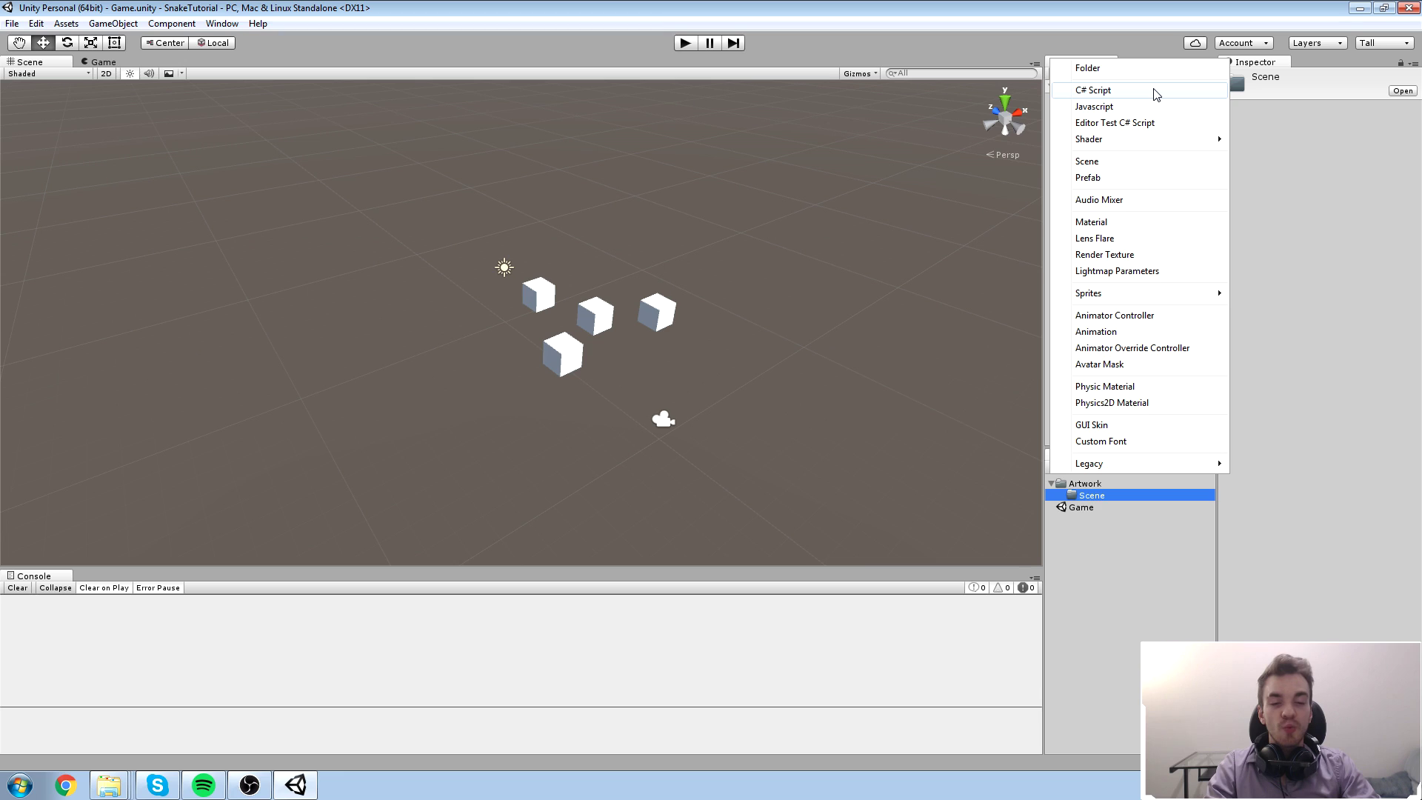
{"action": "left_click", "coordinate": [1103, 66]}
{"action": "type", "text": "Script"}
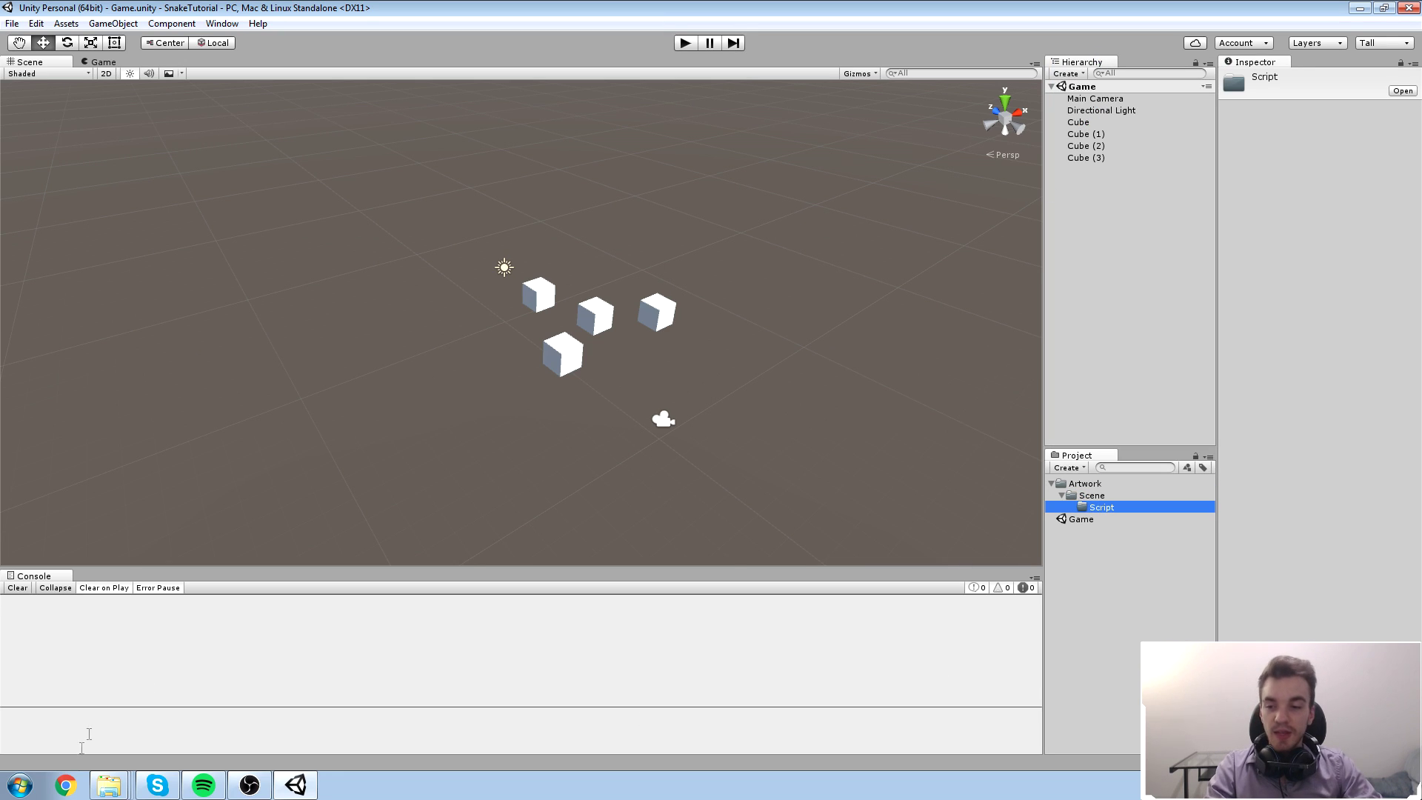
Switch to Windows Explorer, look inside the Artwork folder, and return to the Assets folder
{"action": "left_click", "coordinate": [101, 705]}
{"action": "double_click", "coordinate": [342, 104]}
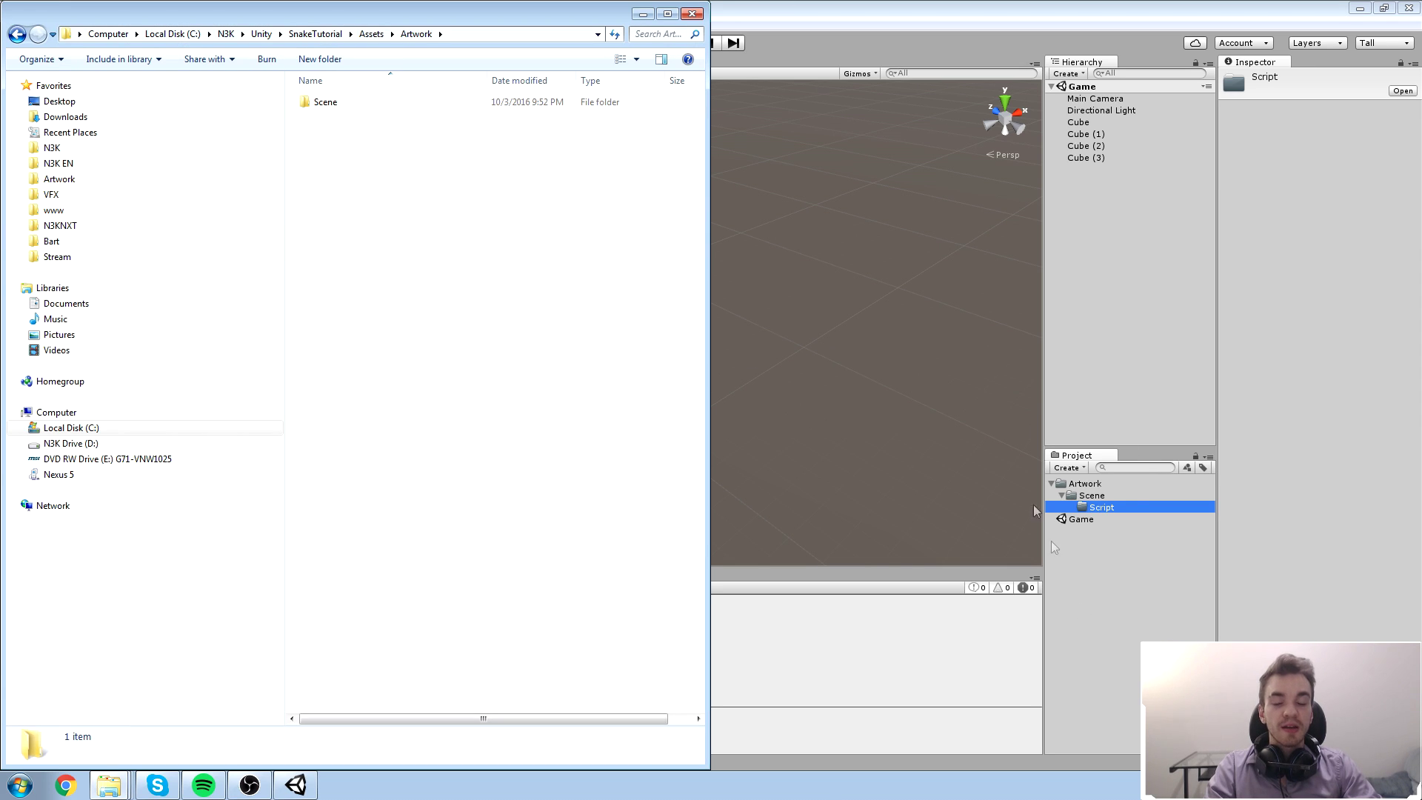
{"action": "key", "text": "BackSpace"}
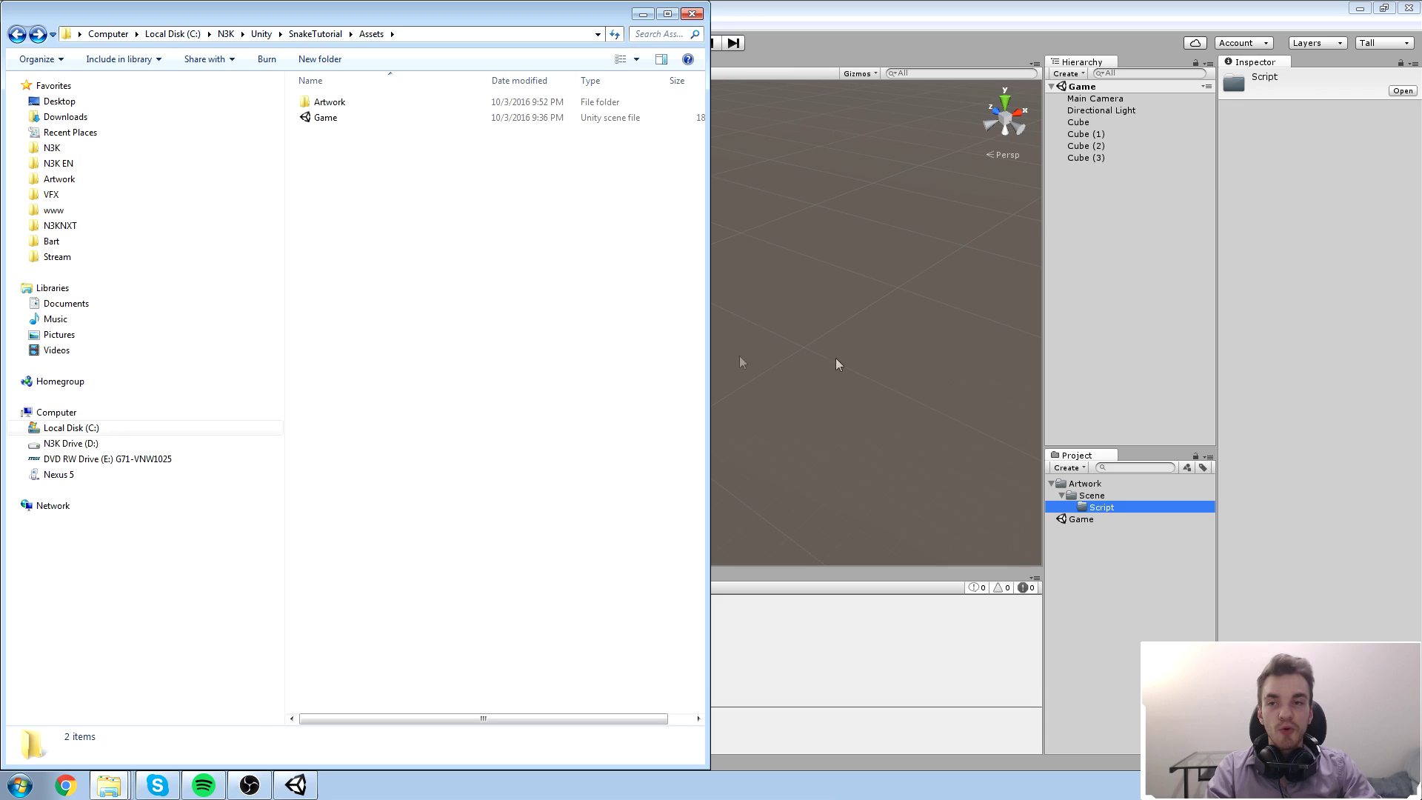
Switch back to Unity and move the Script and Scene folders out to the root of the project assets
{"action": "left_click", "coordinate": [1094, 577]}
{"action": "left_click", "coordinate": [1111, 509]}
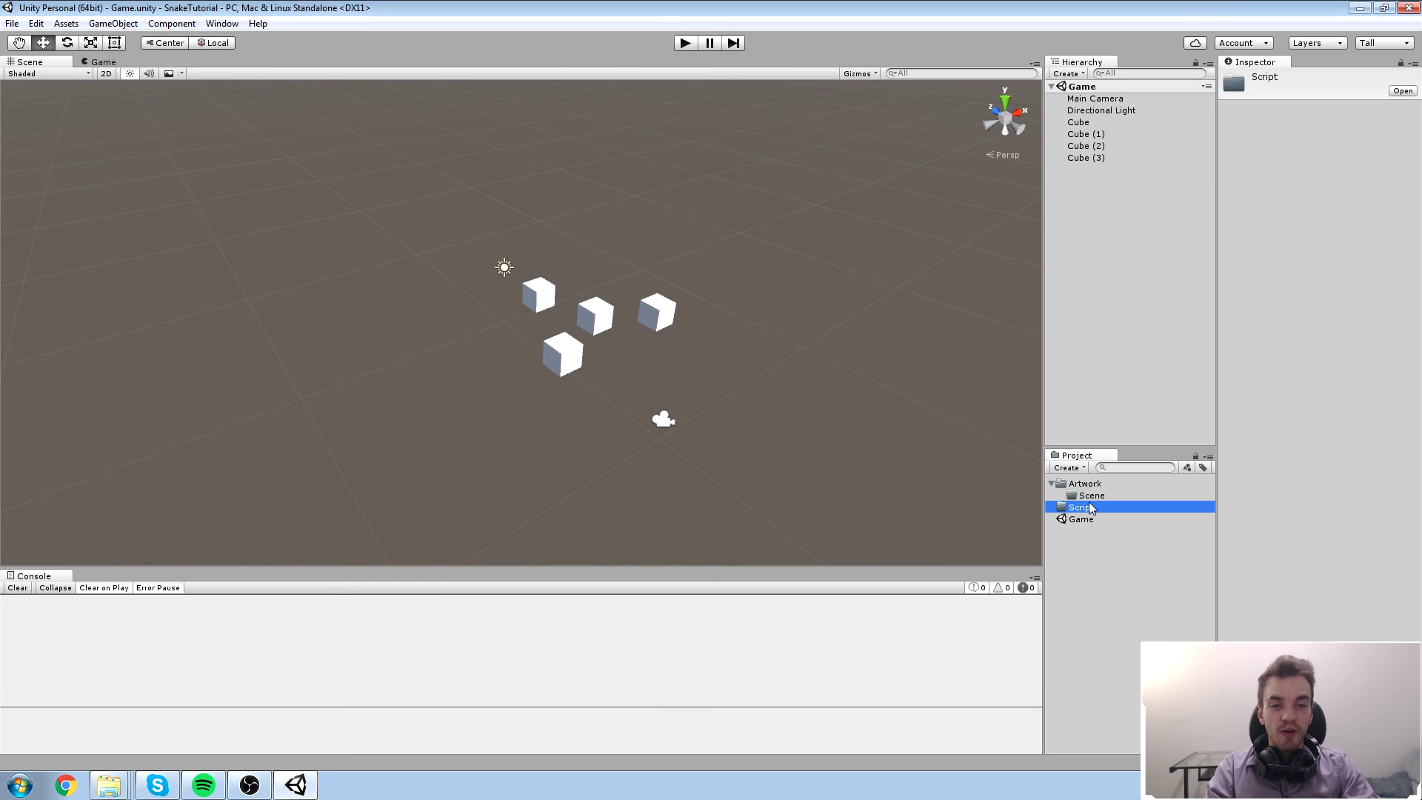
{"action": "left_click", "coordinate": [1092, 483]}
{"action": "key", "text": "Down"}
{"action": "key", "text": "Down"}
{"action": "key", "text": "Down"}
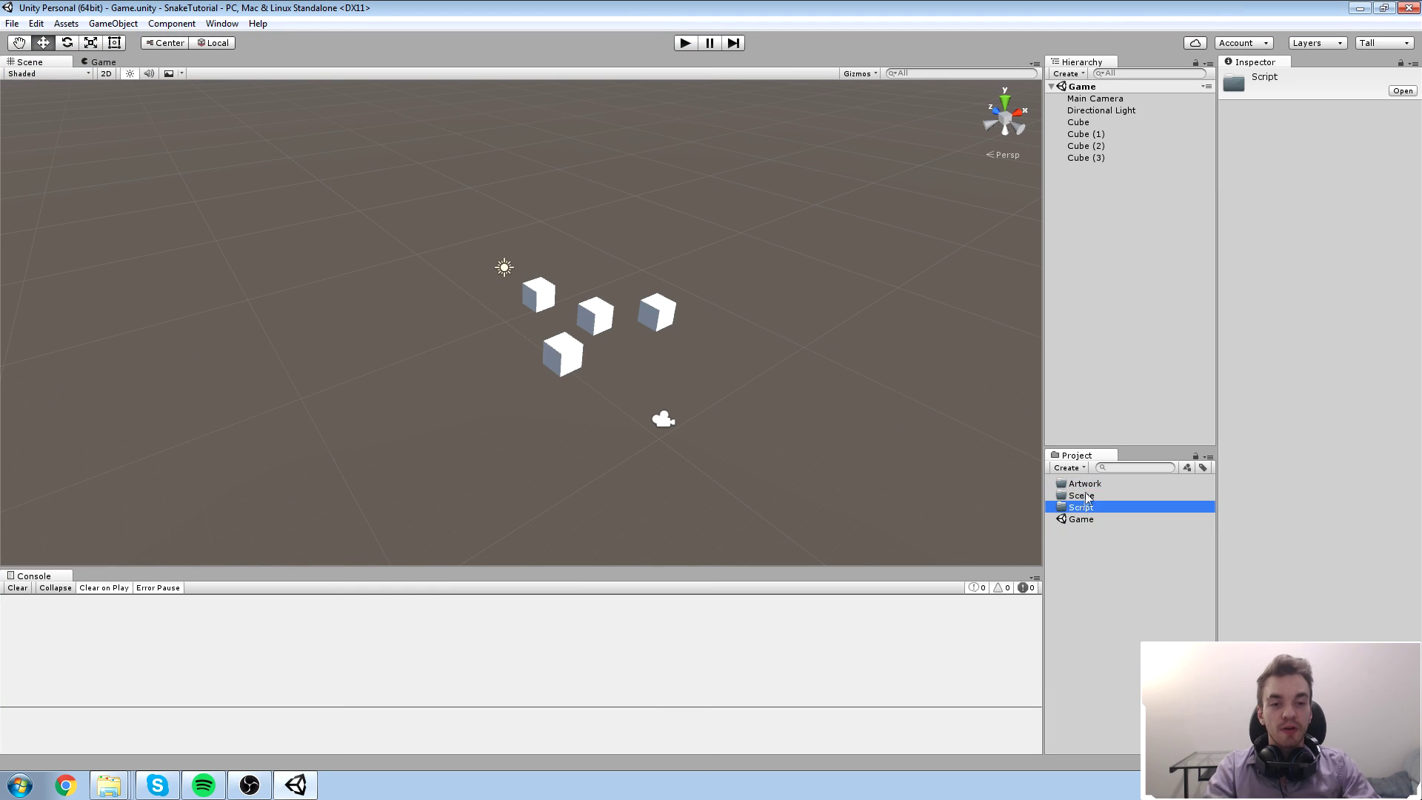
{"action": "key", "text": "Up"}
{"action": "key", "text": "Up"}
{"action": "key", "text": "Up"}
{"action": "key", "text": "Down"}
{"action": "key", "text": "Down"}
{"action": "key", "text": "Up"}
{"action": "key", "text": "Up"}
{"action": "key", "text": "Down"}
{"action": "key", "text": "Down"}
{"action": "left_click", "coordinate": [1108, 546]}
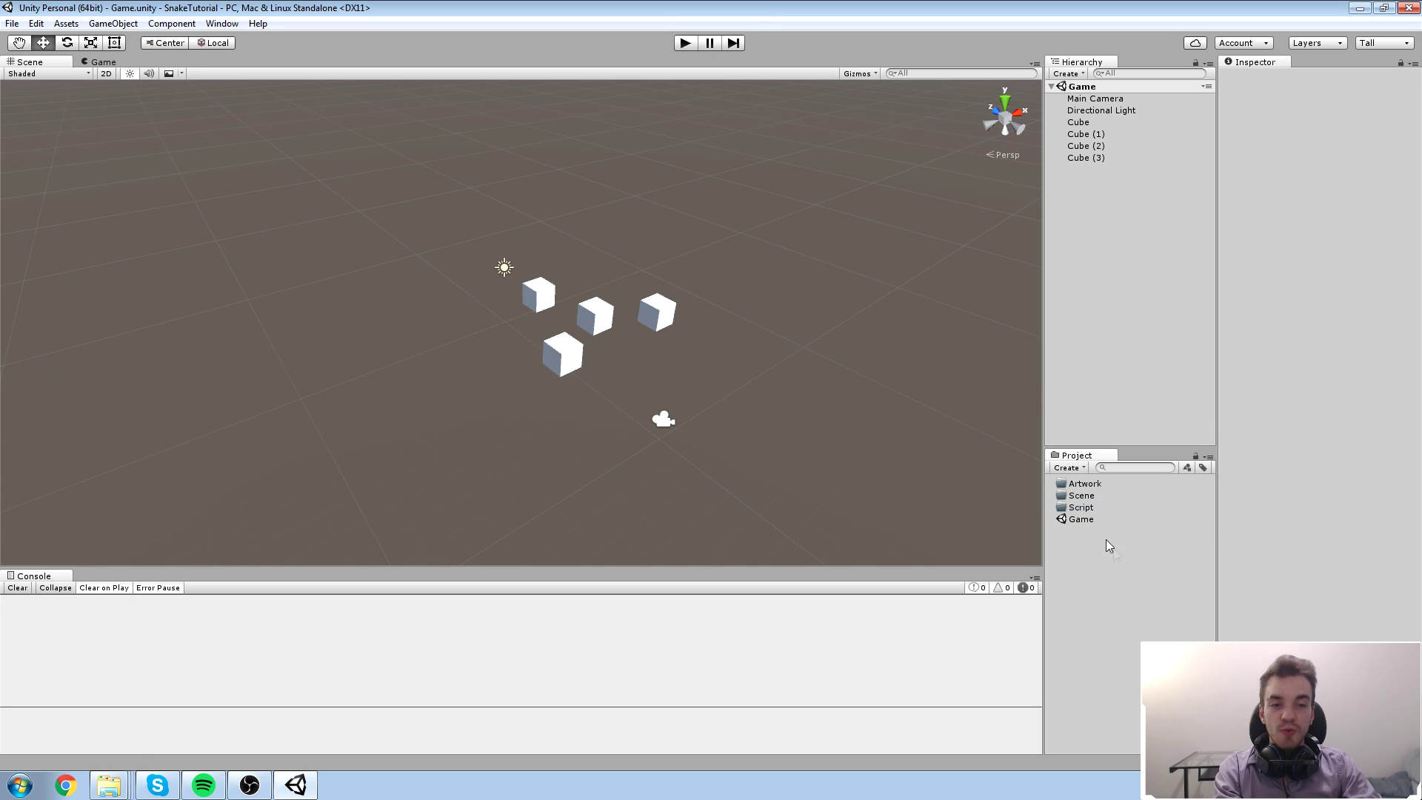
Move the Game scene asset into the Scene folder
{"action": "double_click", "coordinate": [1077, 520]}
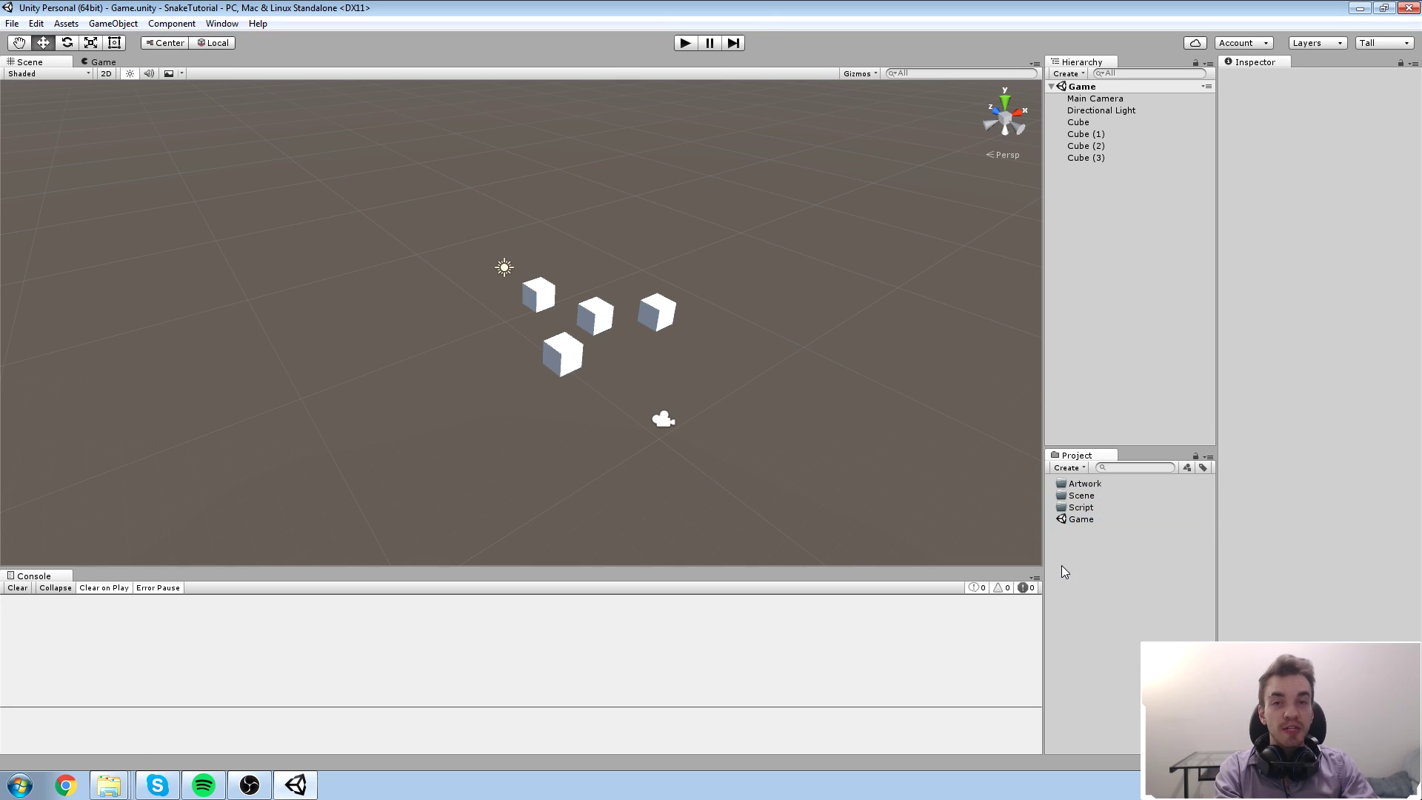
{"action": "left_click_drag", "start_coordinate": [1075, 522], "coordinate": [1102, 501]}
{"action": "left_click", "coordinate": [1143, 608]}
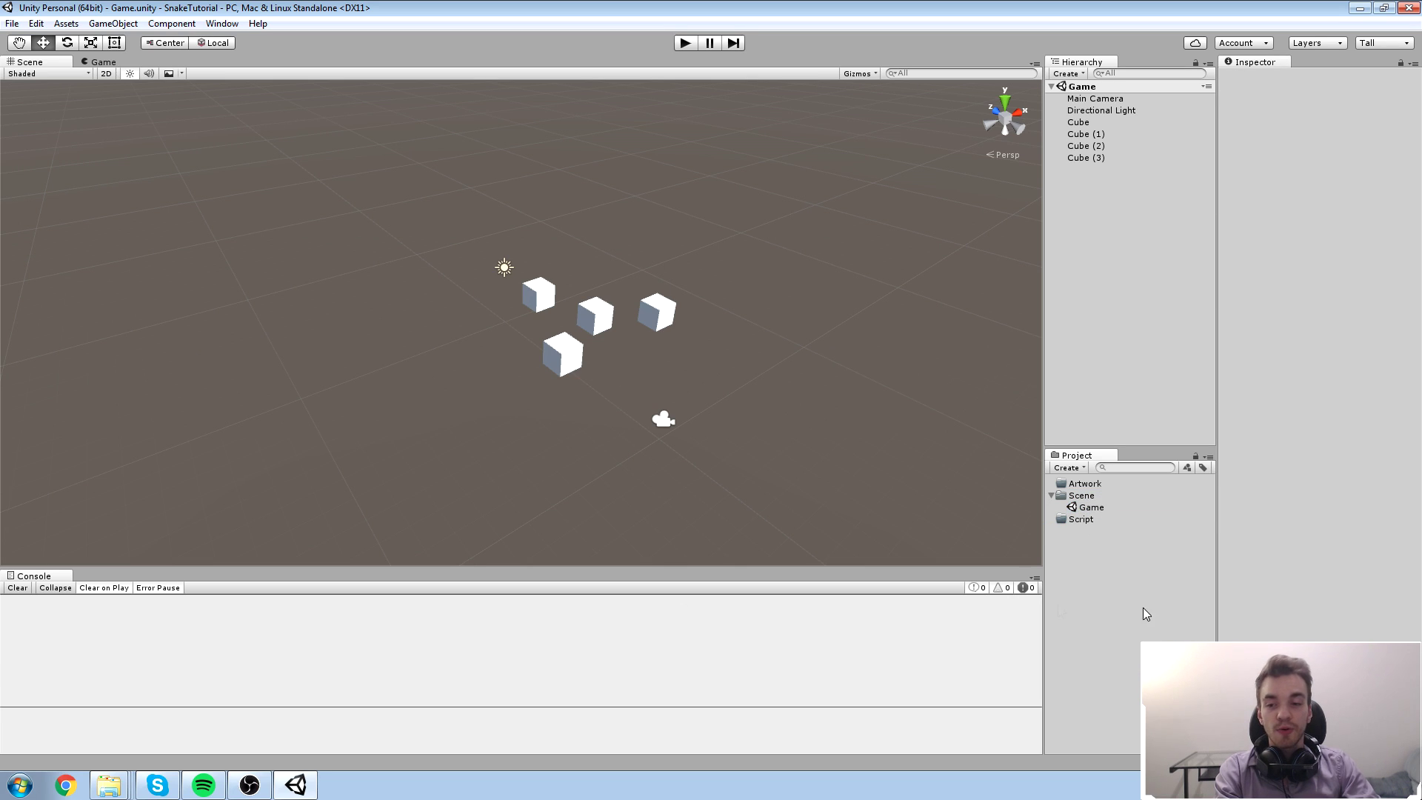
Examine the contents of the Scene and Artwork folders in Windows Explorer, and return to Unity
{"action": "left_click", "coordinate": [109, 785]}
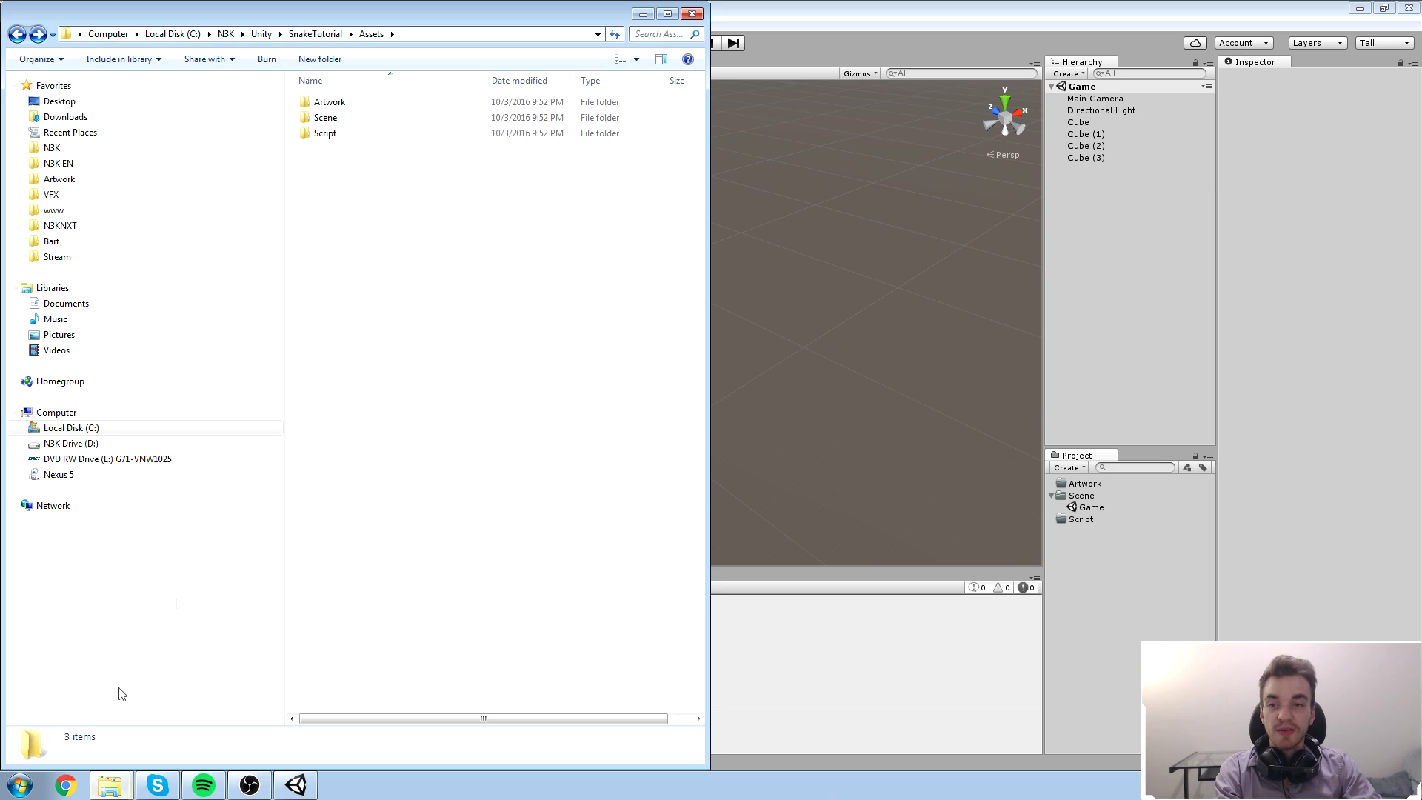
{"action": "double_click", "coordinate": [349, 118]}
{"action": "key", "text": "BackSpace"}
{"action": "left_click", "coordinate": [344, 102]}
{"action": "double_click", "coordinate": [344, 102]}
{"action": "key", "text": "BackSpace"}
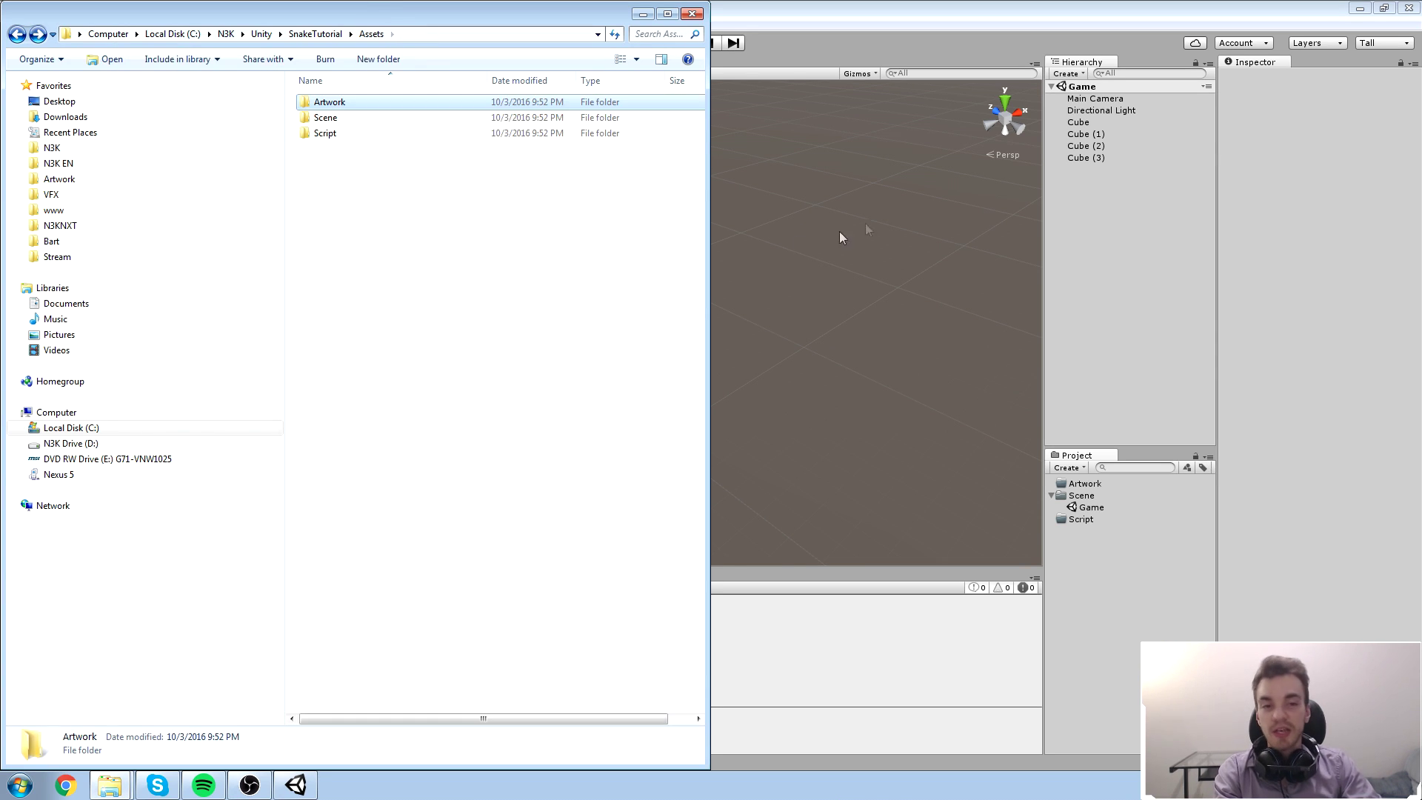
{"action": "left_click", "coordinate": [798, 237]}
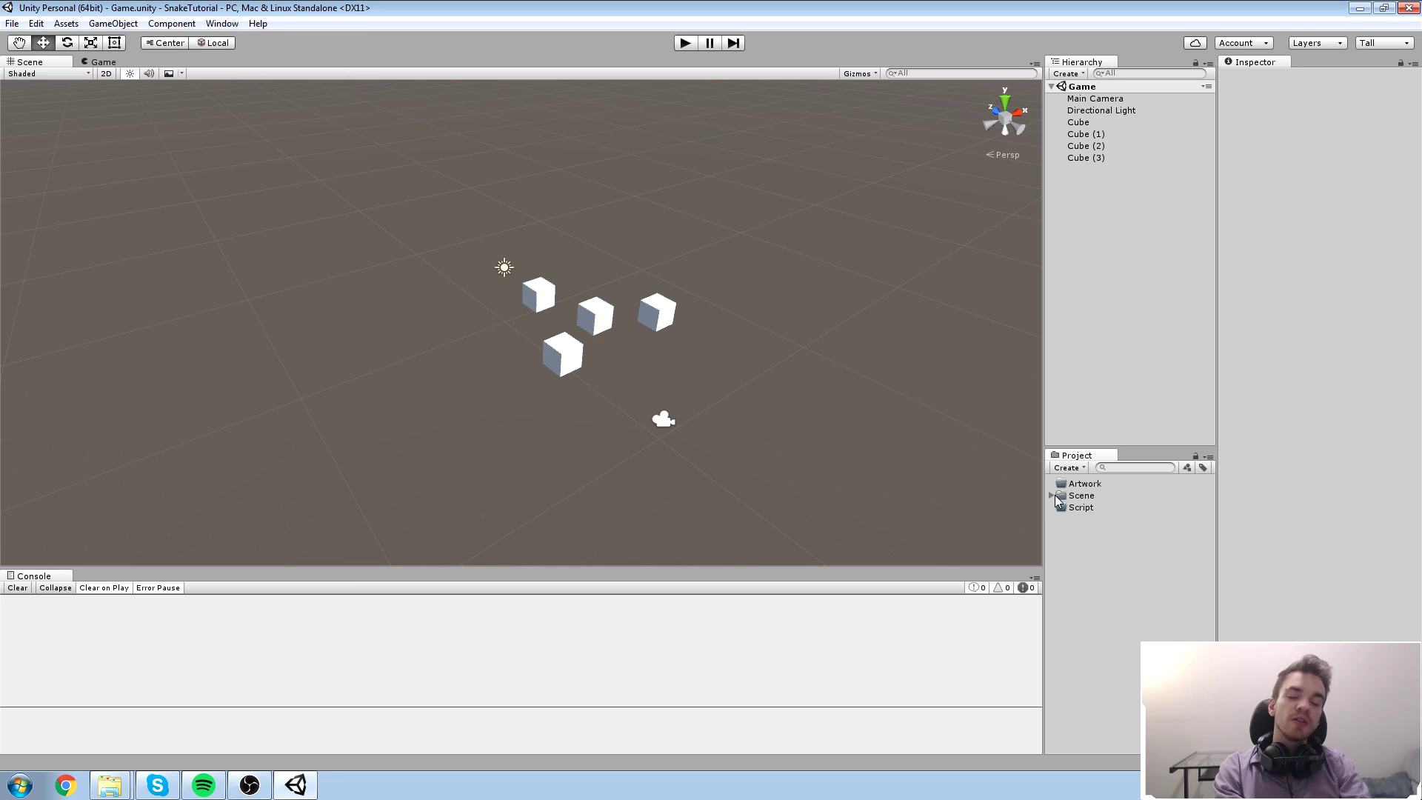
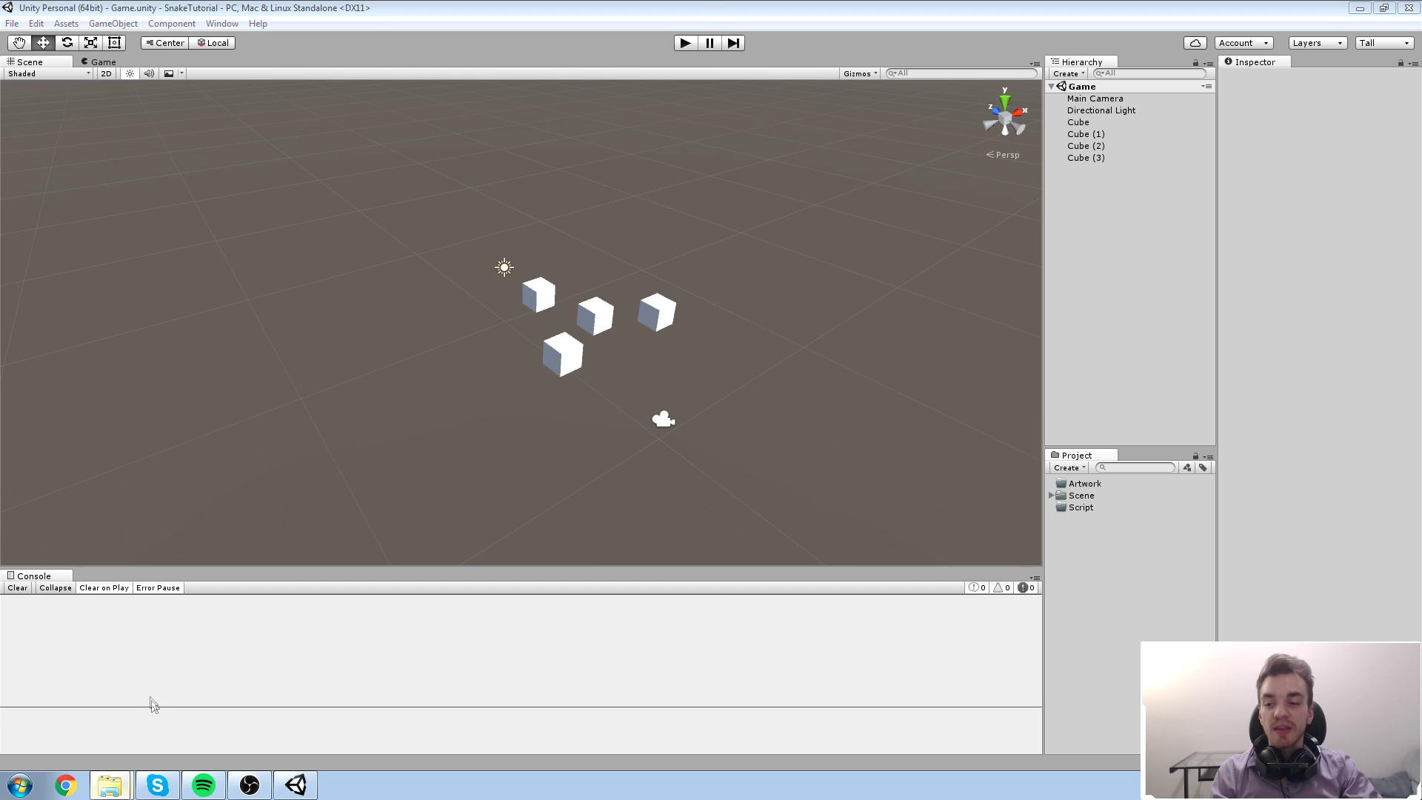
Open animationFox from the Artwork > Sprite folder on disk in Photoshop and save it to the desktop as animationFox.png in PNG format
{"action": "left_click_drag", "start_coordinate": [518, 29], "coordinate": [1415, 163]}
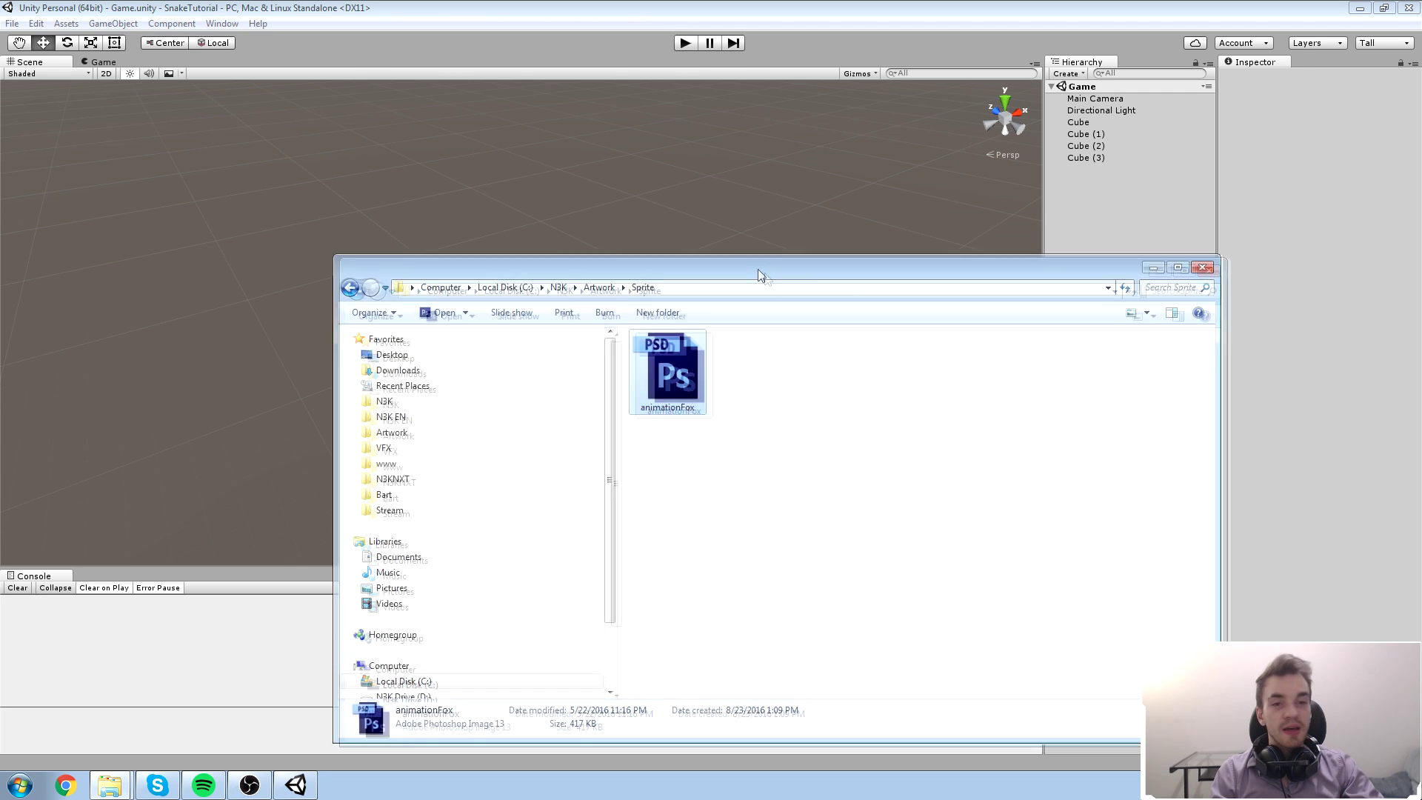
{"action": "double_click", "coordinate": [702, 339]}
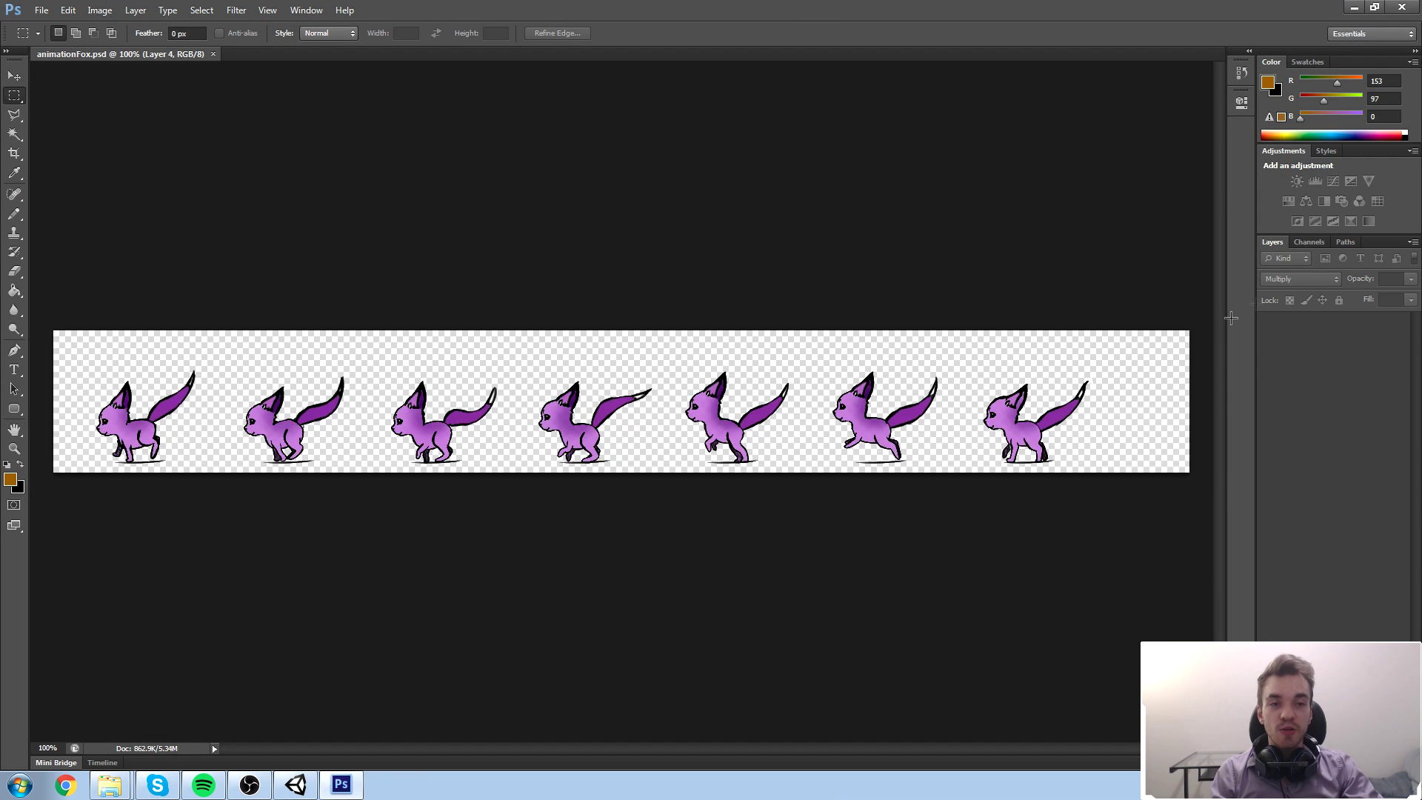
{"action": "left_click", "coordinate": [43, 10]}
{"action": "left_click", "coordinate": [101, 192]}
{"action": "left_click", "coordinate": [731, 392]}
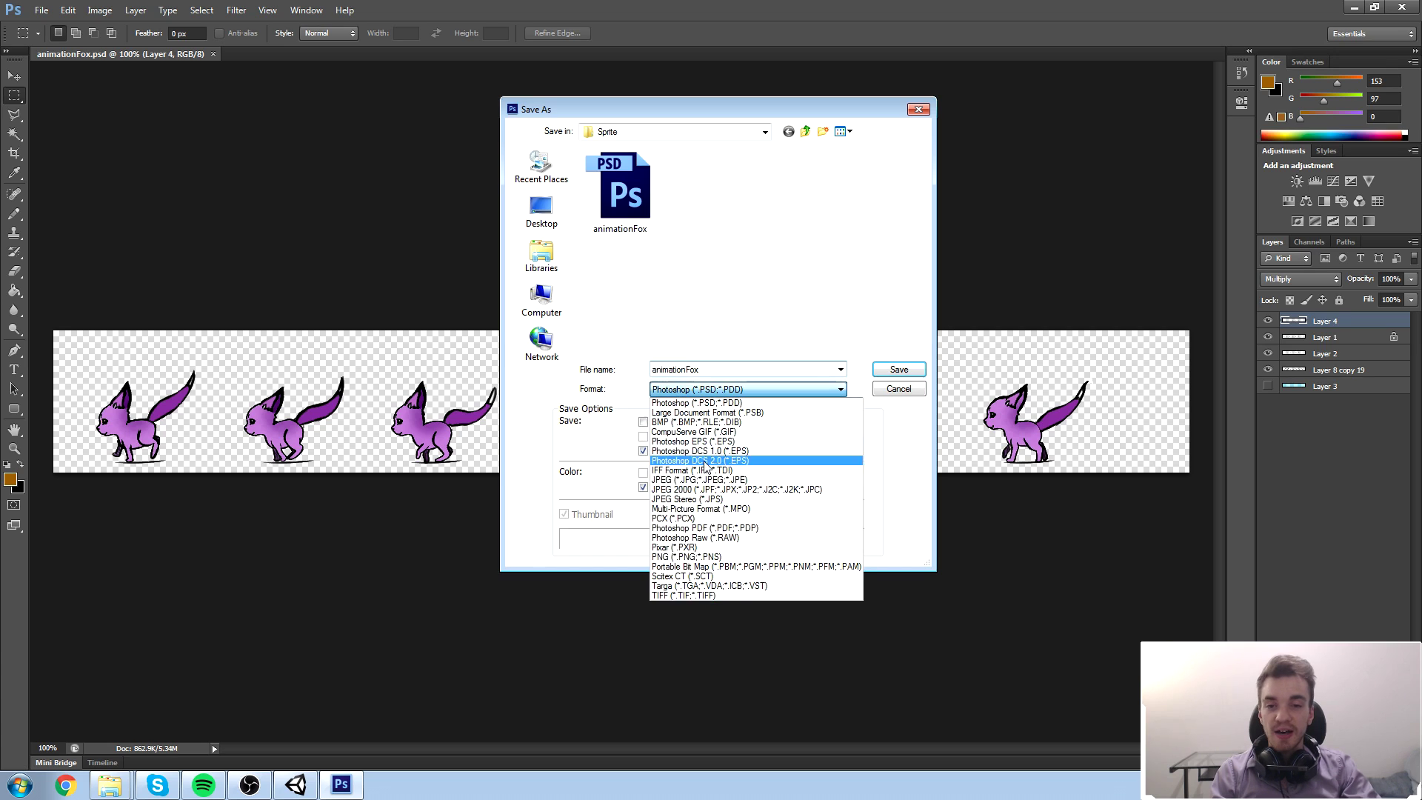
{"action": "left_click", "coordinate": [713, 562]}
{"action": "left_click", "coordinate": [569, 221]}
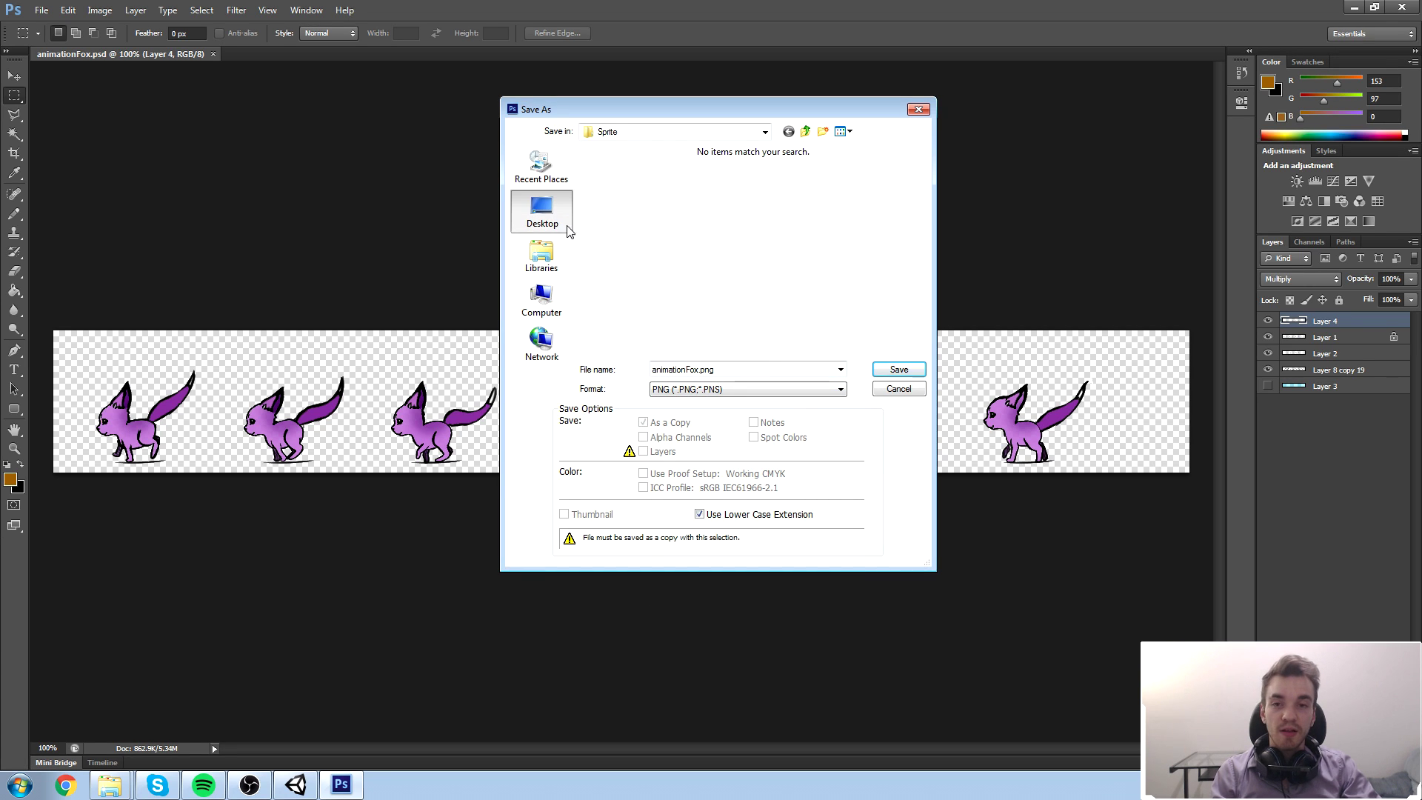
{"action": "left_click", "coordinate": [898, 368]}
{"action": "left_click", "coordinate": [748, 245]}
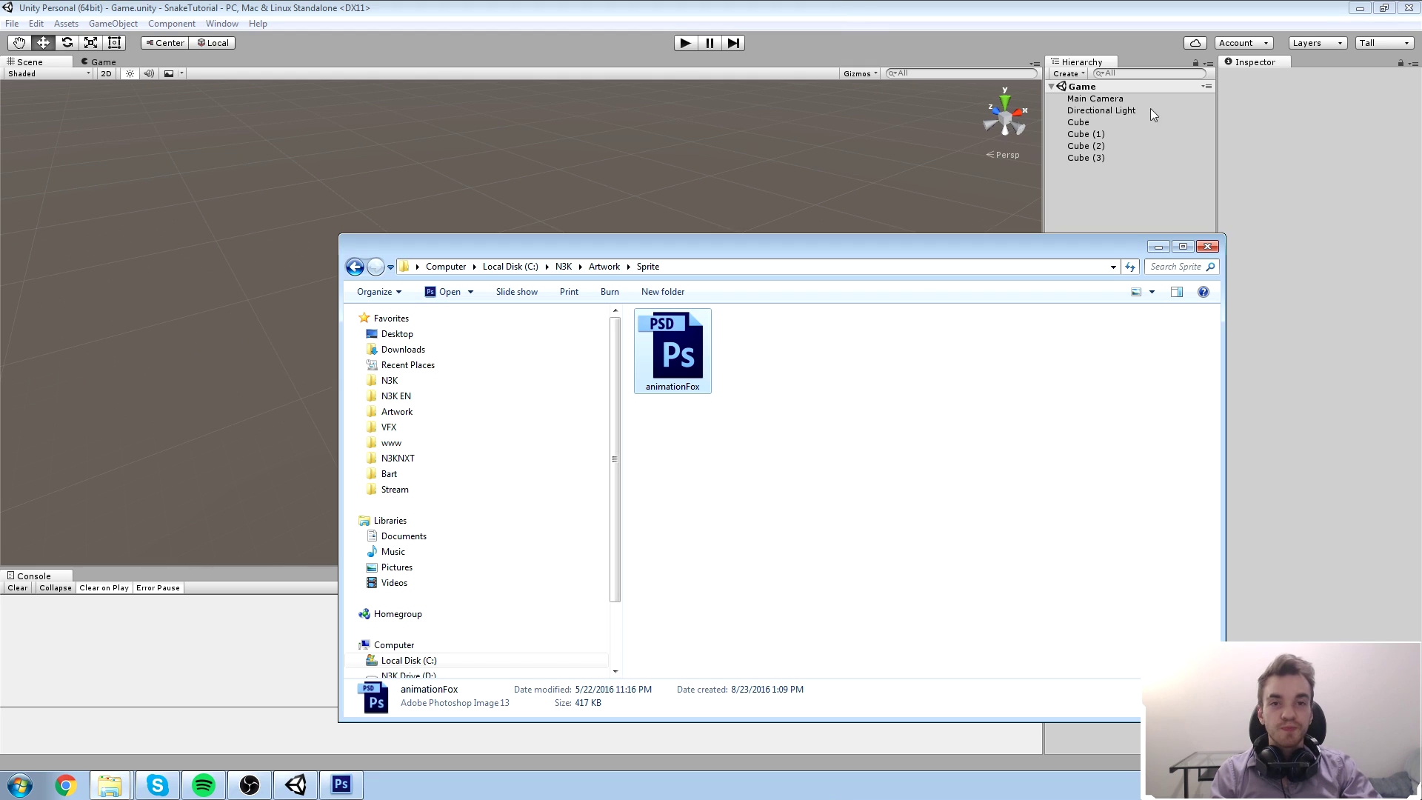
Close the Sprite and Recycle Bin windows and snap Unity to the right half of the screen beside the desktop
{"action": "left_click", "coordinate": [1207, 246]}
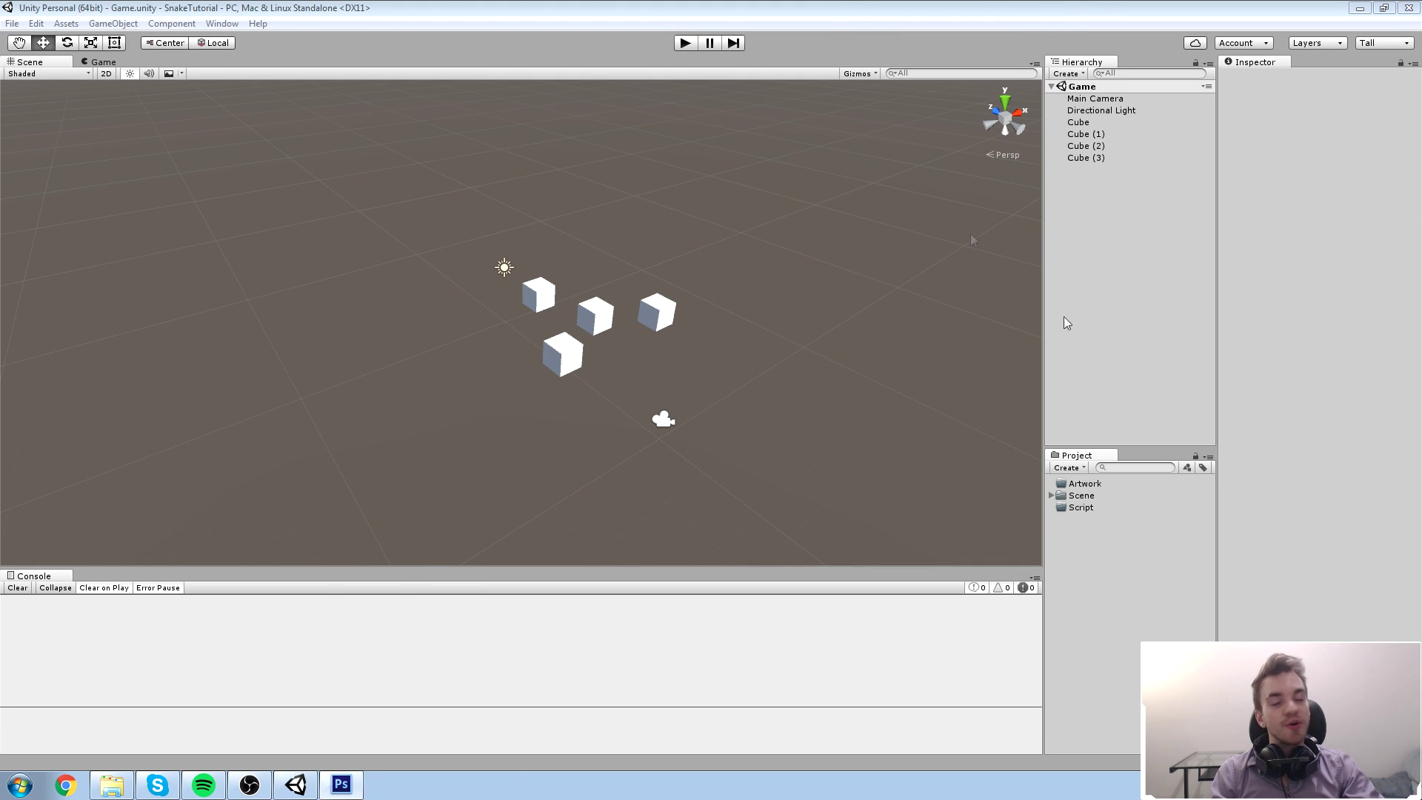
{"action": "key", "text": "super+Down"}
{"action": "key", "text": "super+Right"}
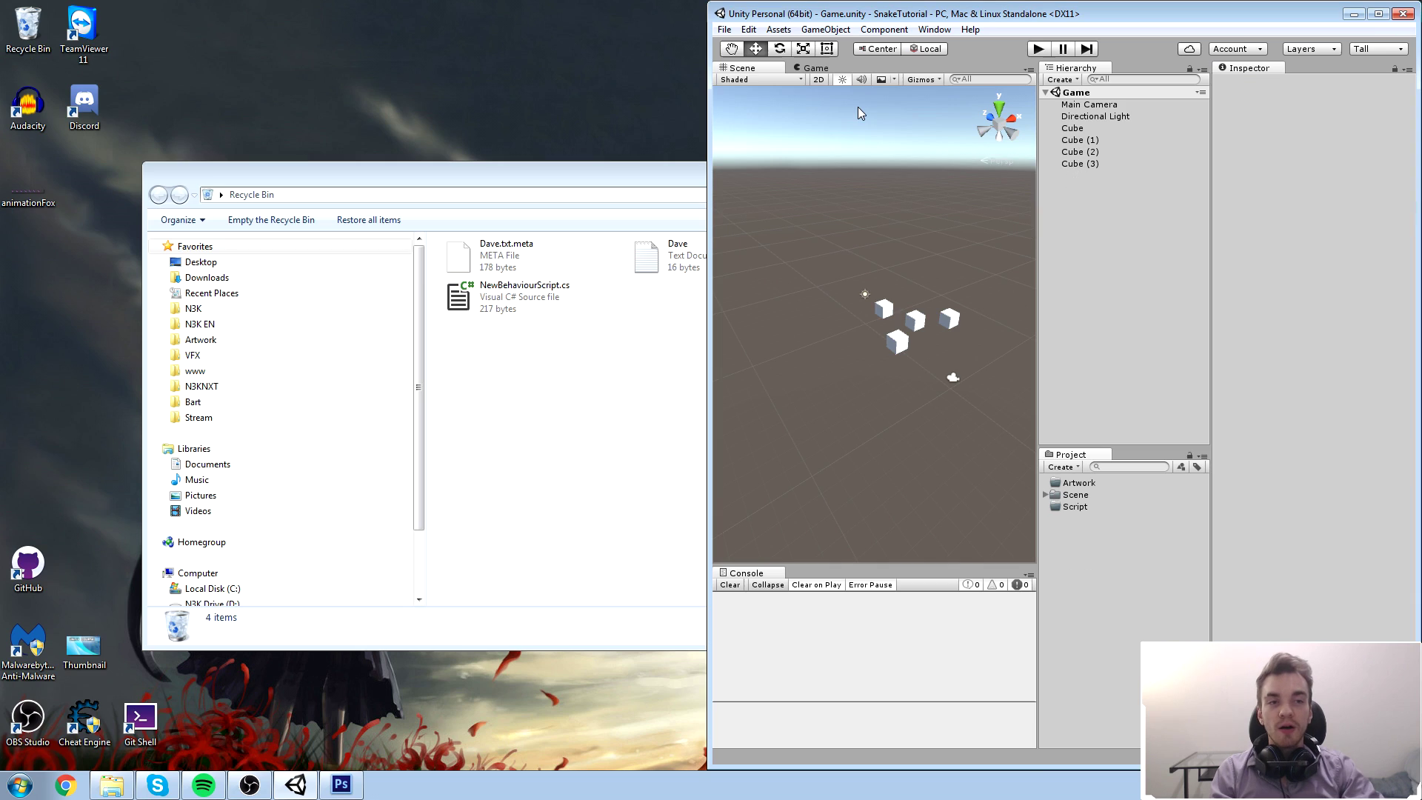
{"action": "left_click", "coordinate": [667, 188]}
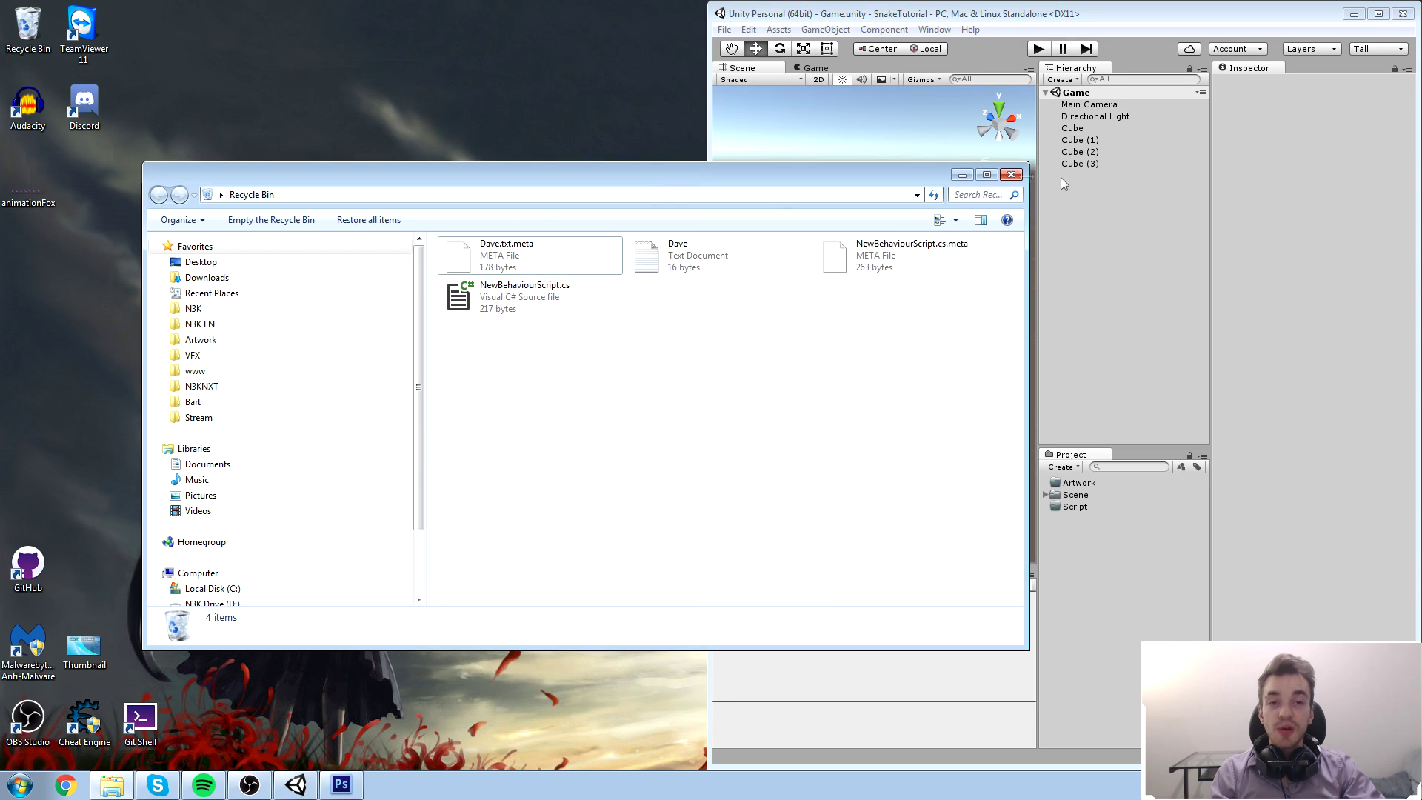
{"action": "left_click", "coordinate": [1016, 171]}
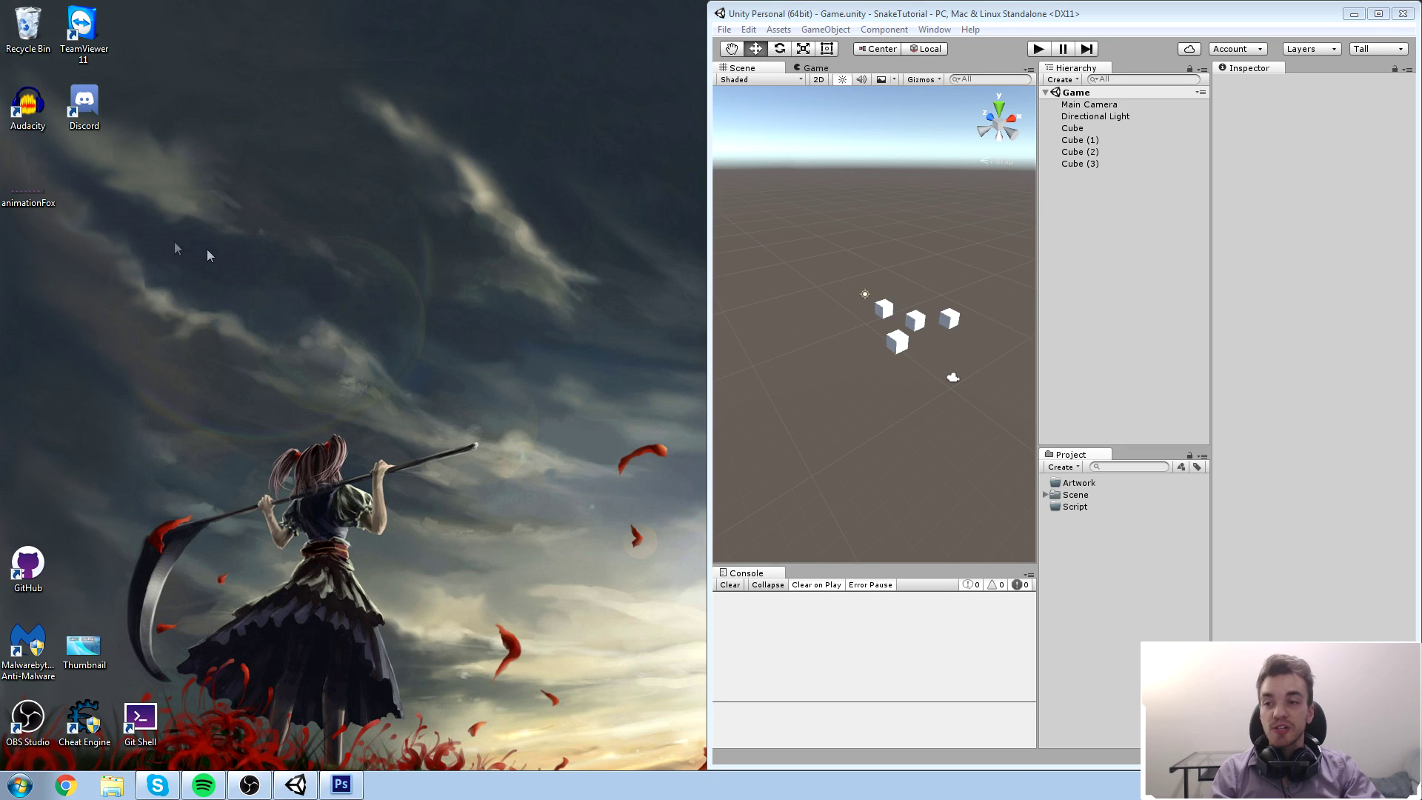
Import the animationFox image from the desktop into the root of the project assets and maximize Unity
{"action": "left_click", "coordinate": [29, 200]}
{"action": "left_click_drag", "start_coordinate": [30, 189], "coordinate": [1090, 544]}
{"action": "left_click_drag", "start_coordinate": [1333, 13], "coordinate": [953, 46]}
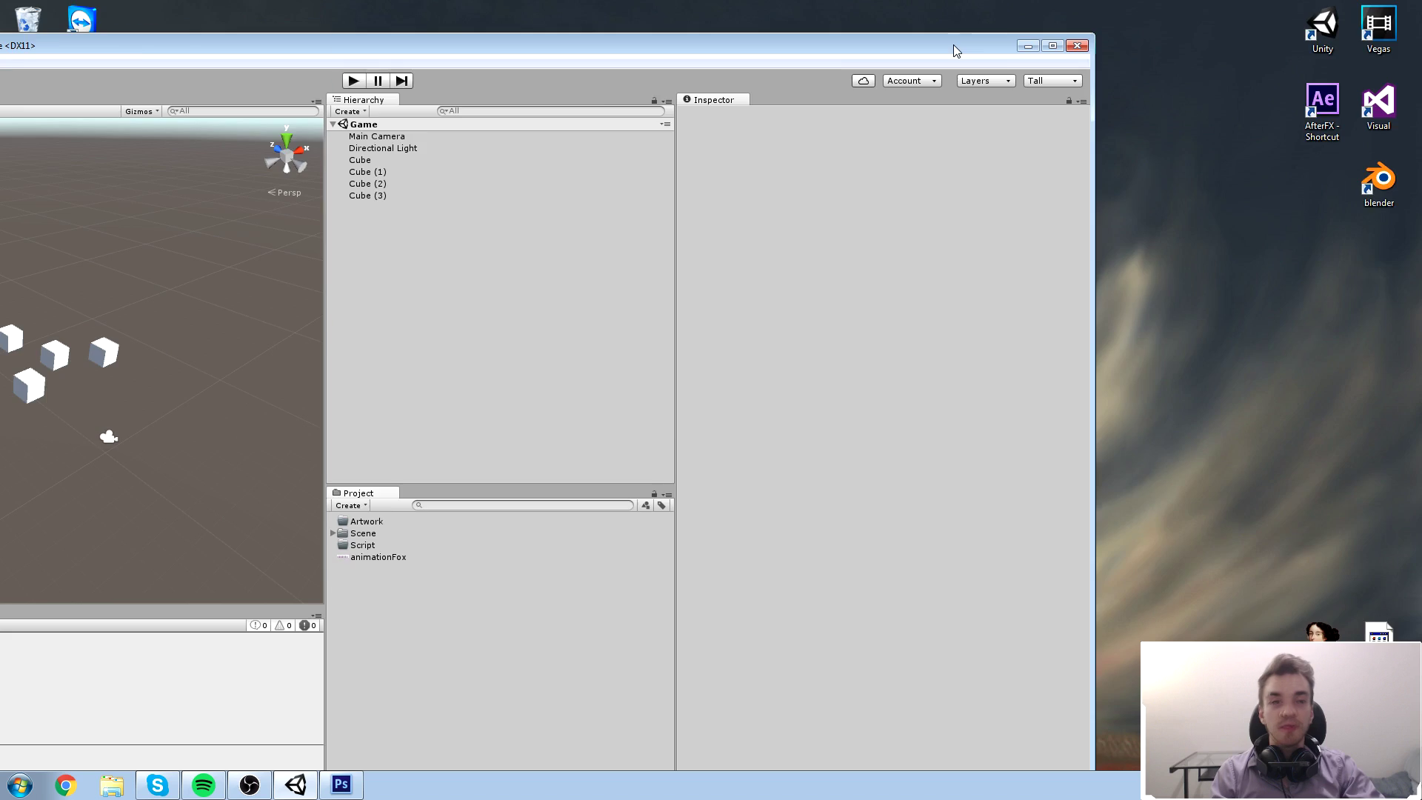
{"action": "double_click", "coordinate": [953, 45]}
{"action": "left_click_drag", "start_coordinate": [653, 283], "coordinate": [1044, 293]}
Delete the animationFox asset from the project
{"action": "left_click", "coordinate": [1094, 507]}
{"action": "left_click", "coordinate": [1102, 520]}
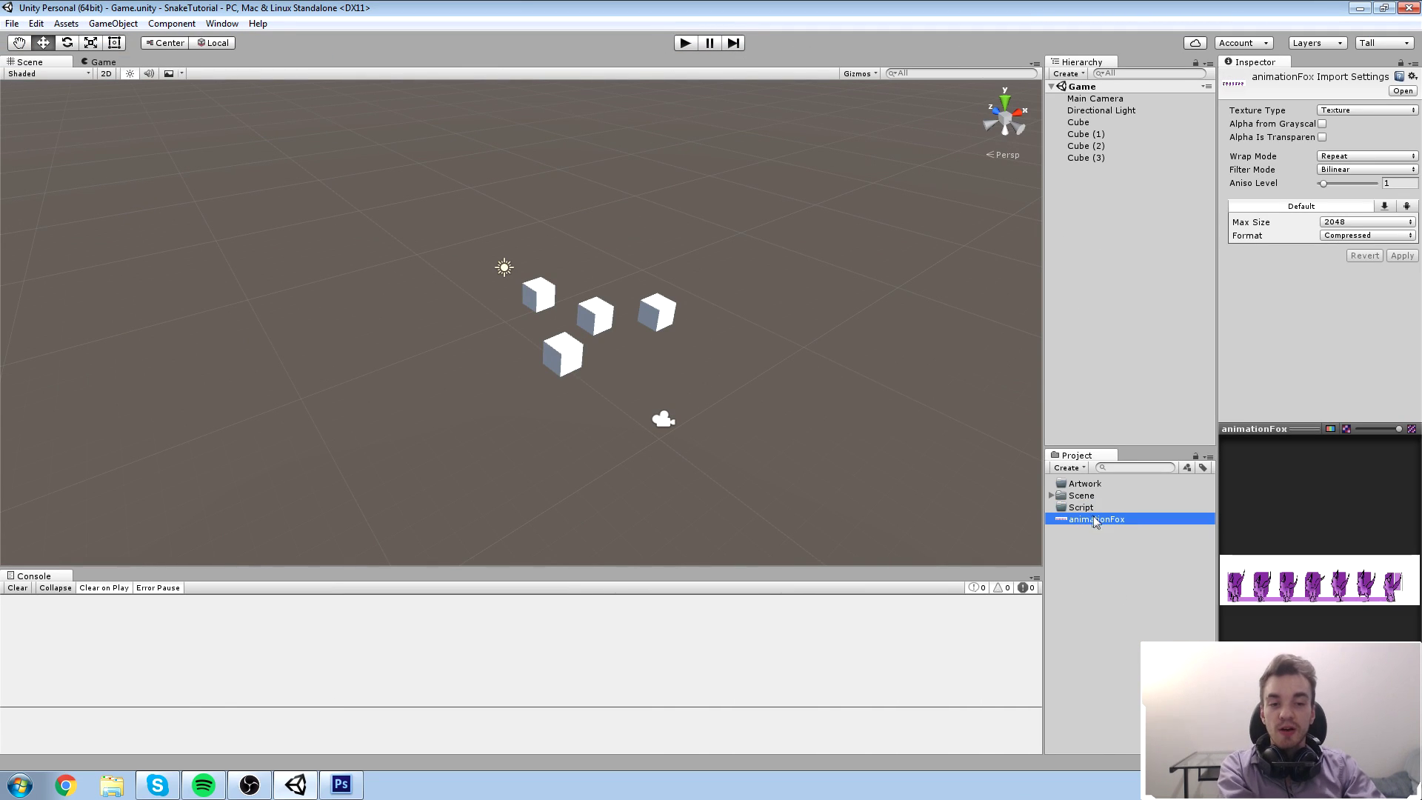
{"action": "key", "text": "Delete"}
{"action": "key", "text": "Return"}
Close Unity to return to the desktop
{"action": "key", "text": "super+Down"}
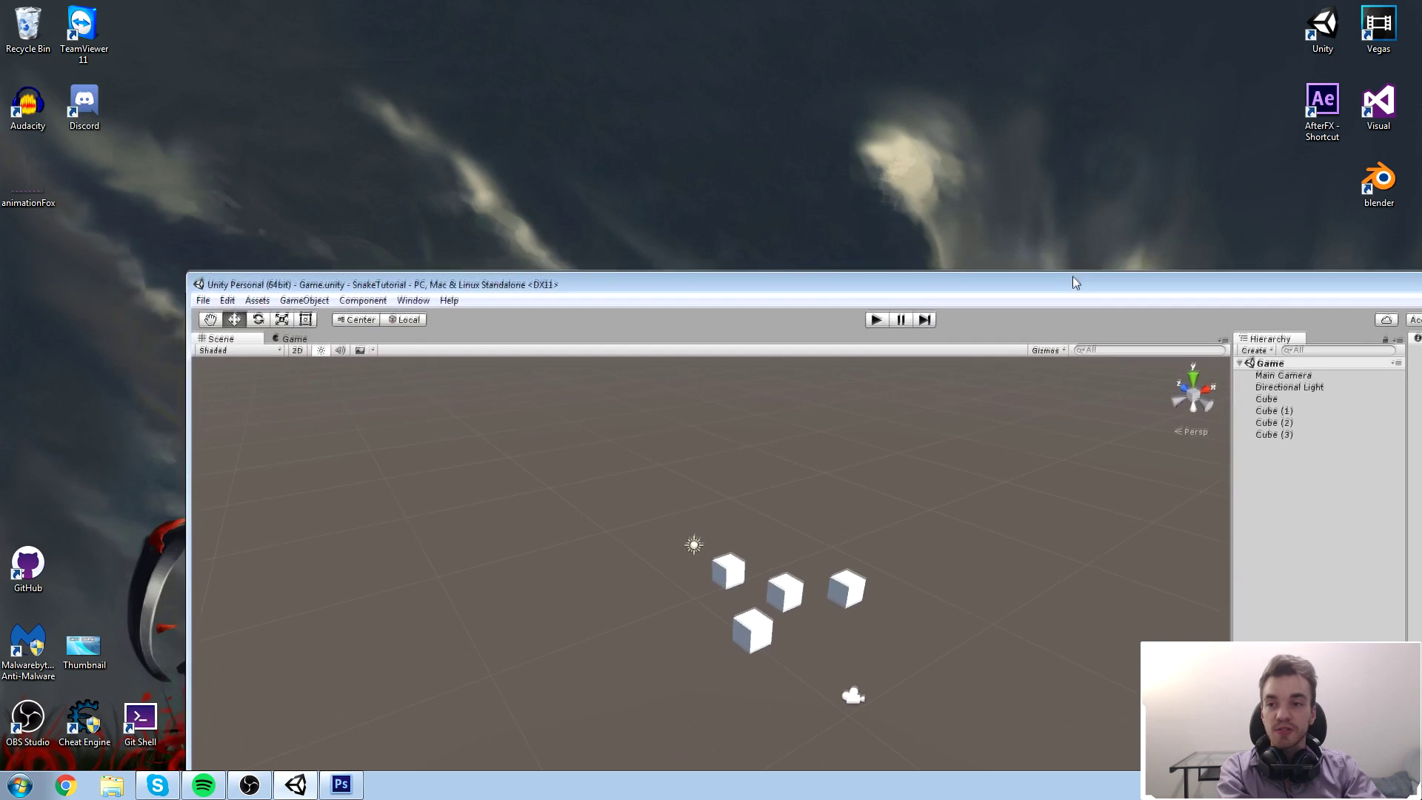
{"action": "double_click", "coordinate": [1033, 100]}
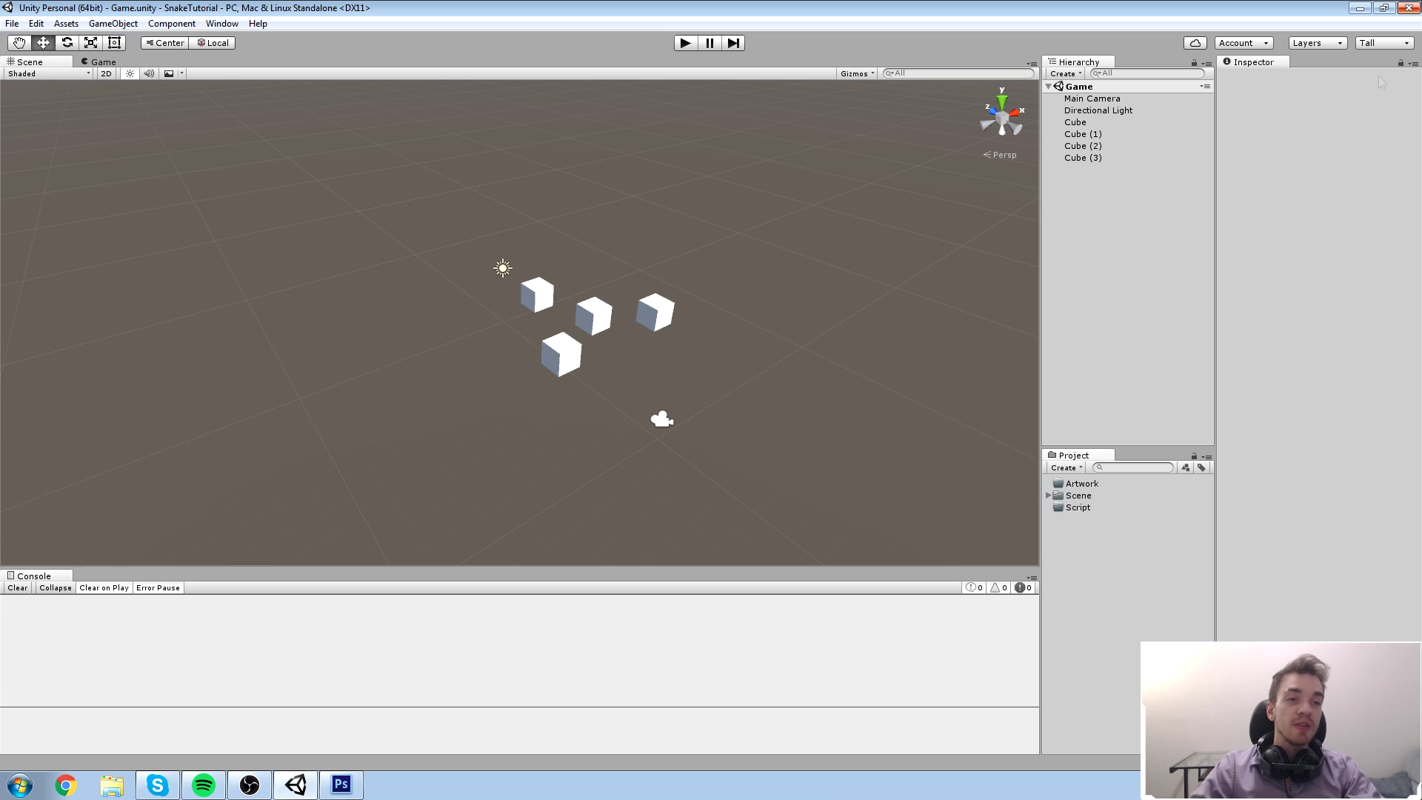
{"action": "key", "text": "alt+F4"}
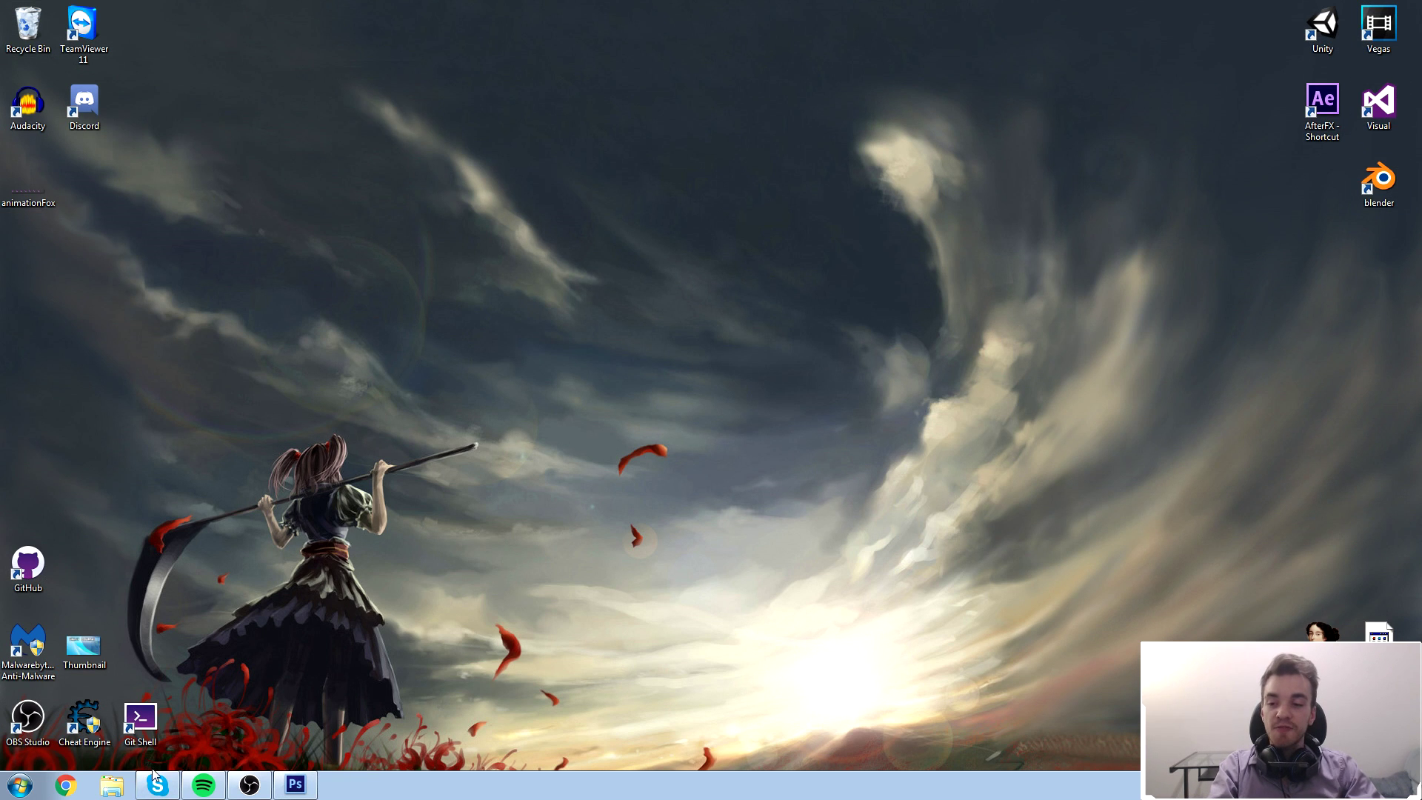
Open the Assets folder of the SnakeTutorial project in Windows Explorer, going through N3K and Unity
{"action": "left_click", "coordinate": [111, 785]}
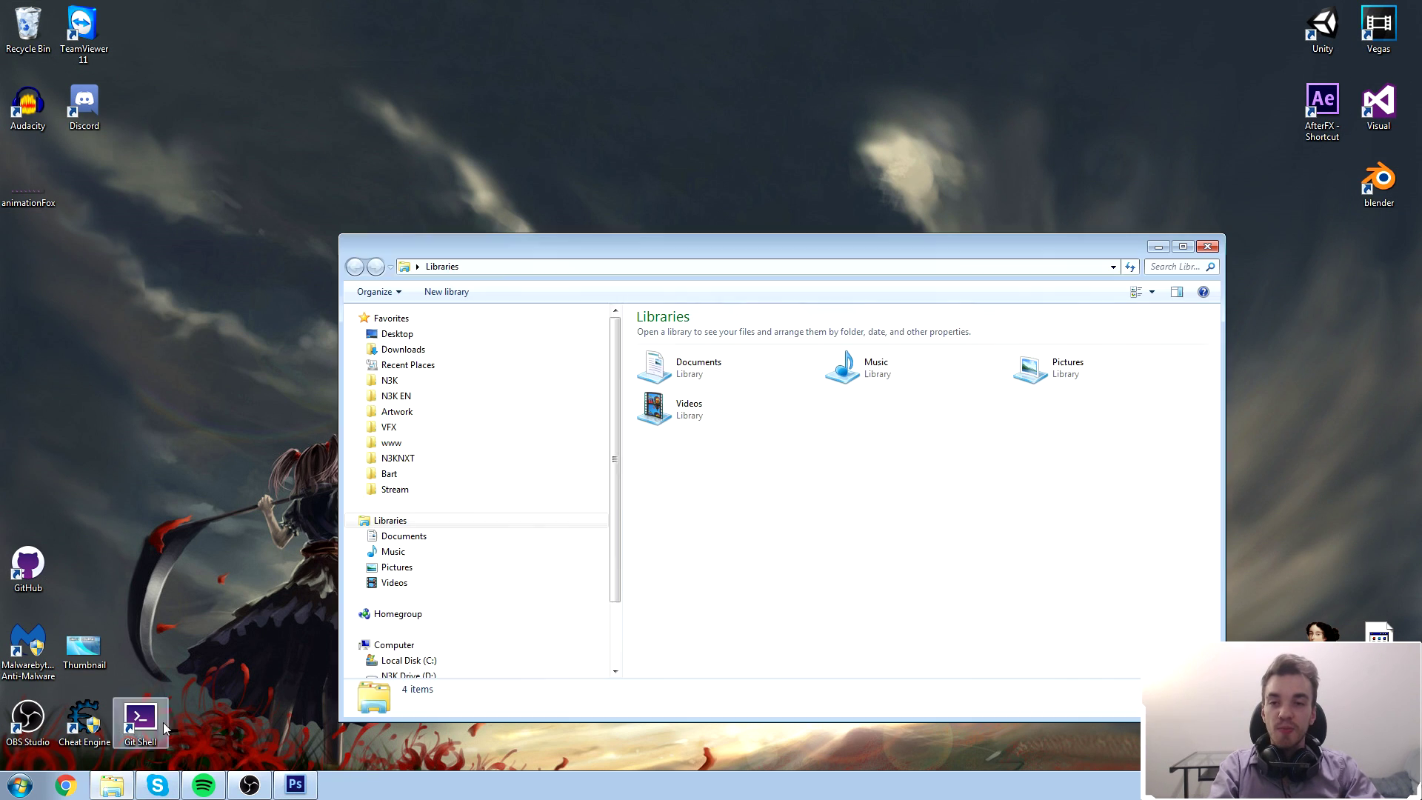
{"action": "left_click", "coordinate": [404, 383]}
{"action": "double_click", "coordinate": [691, 508]}
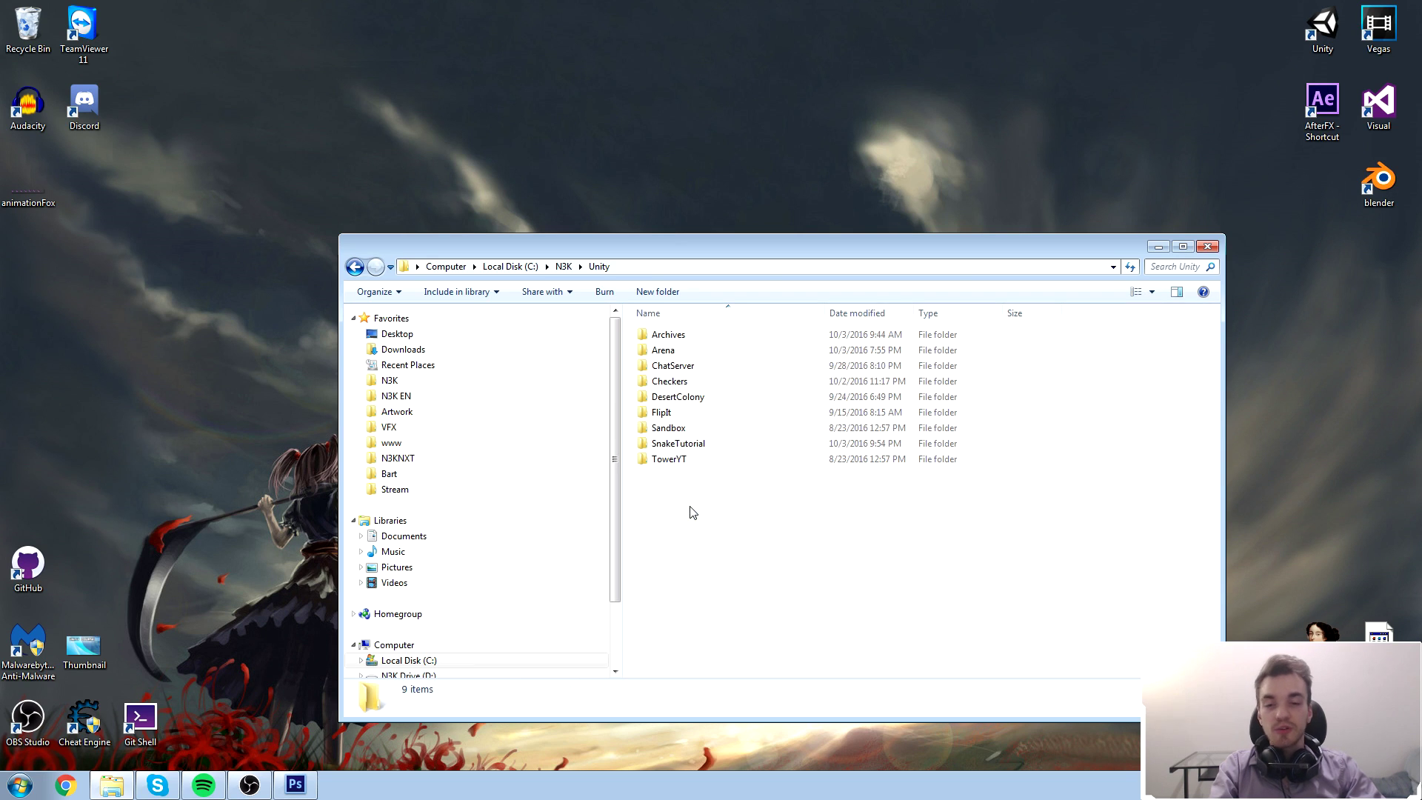
{"action": "double_click", "coordinate": [705, 447]}
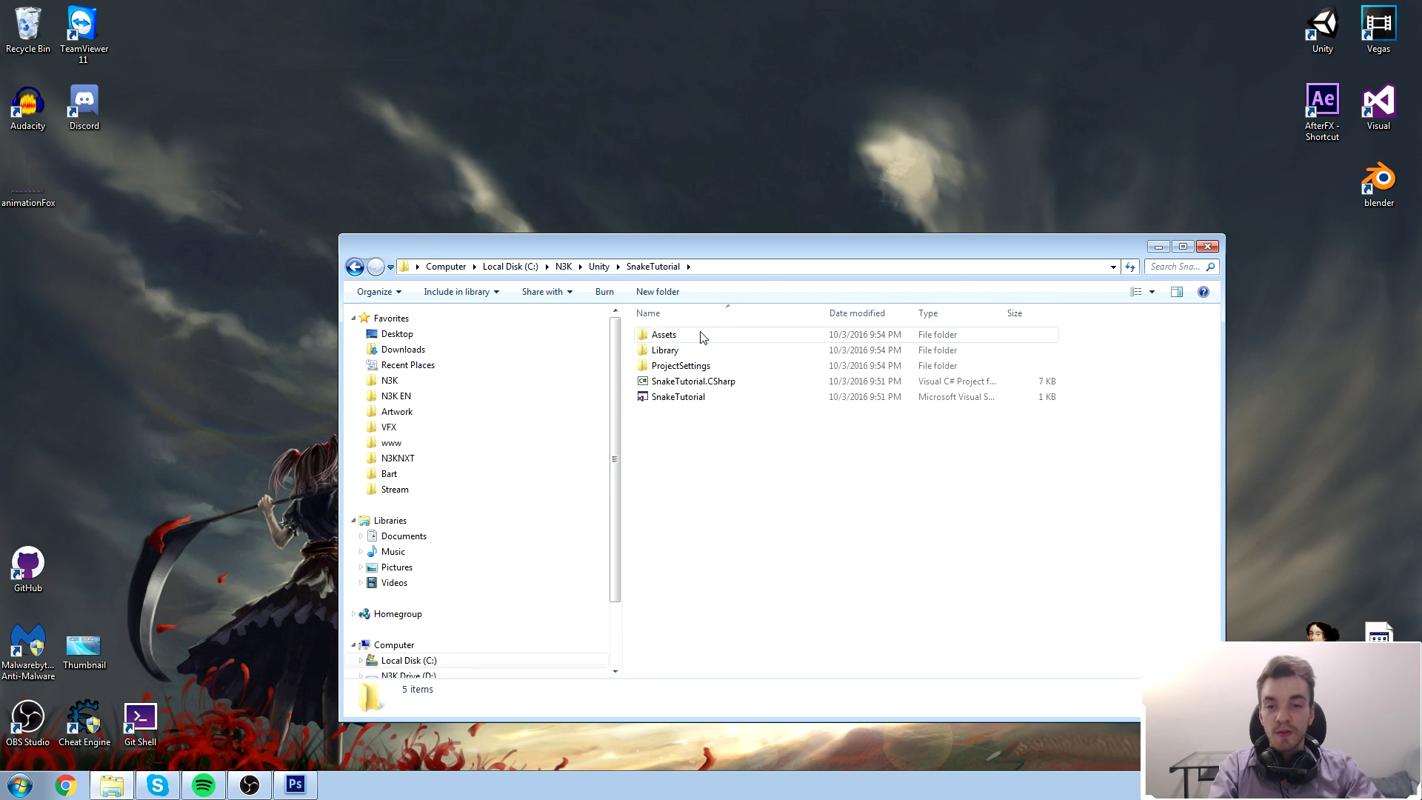
{"action": "double_click", "coordinate": [686, 333]}
Move the animationFox image from the desktop into the Assets folder and go back up to the Unity folder
{"action": "left_click_drag", "start_coordinate": [740, 248], "coordinate": [675, 145]}
{"action": "left_click_drag", "start_coordinate": [47, 180], "coordinate": [793, 314]}
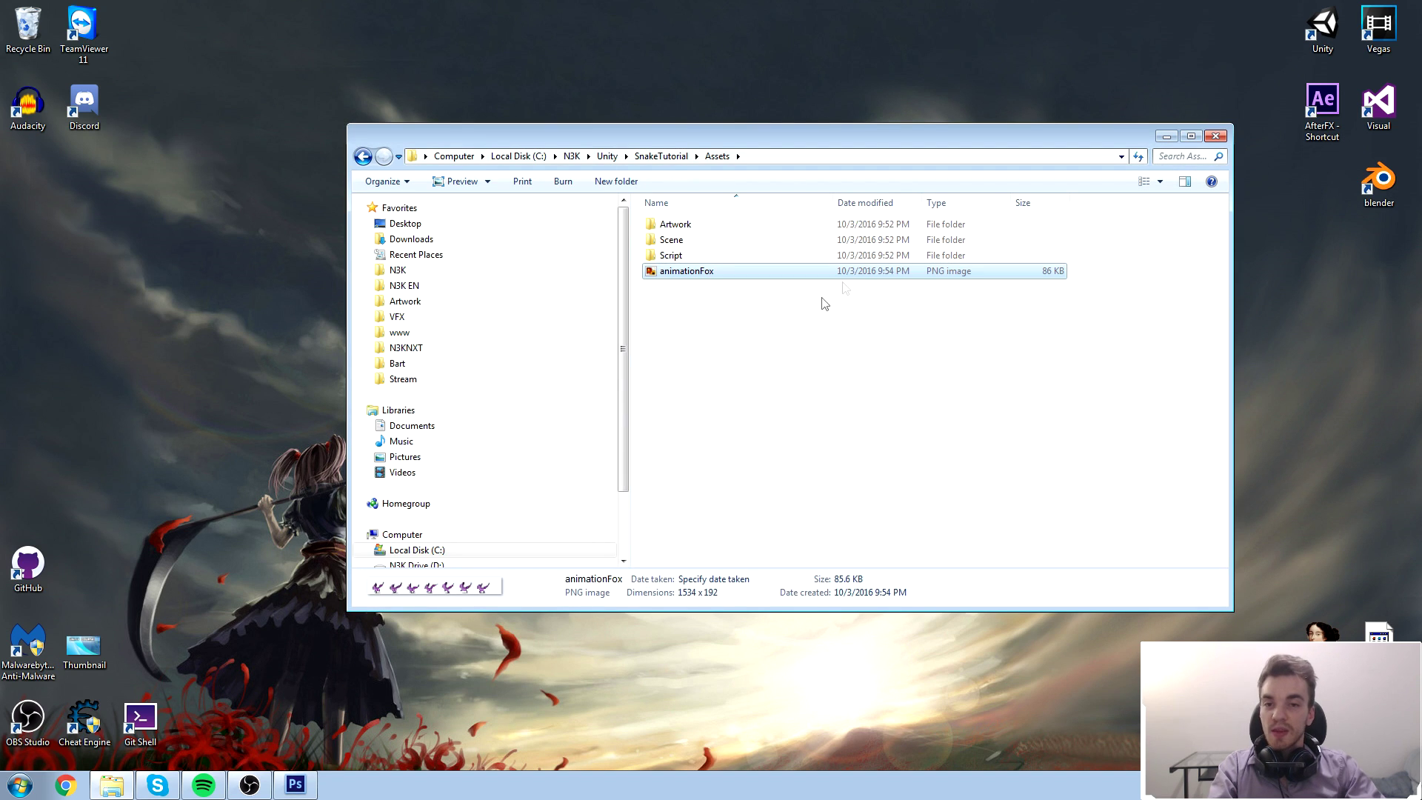
{"action": "key", "text": "BackSpace"}
{"action": "key", "text": "BackSpace"}
Reopen the SnakeTutorial project in Unity and check the animationFox asset's import settings
{"action": "left_click", "coordinate": [1319, 41]}
{"action": "double_click", "coordinate": [1318, 42]}
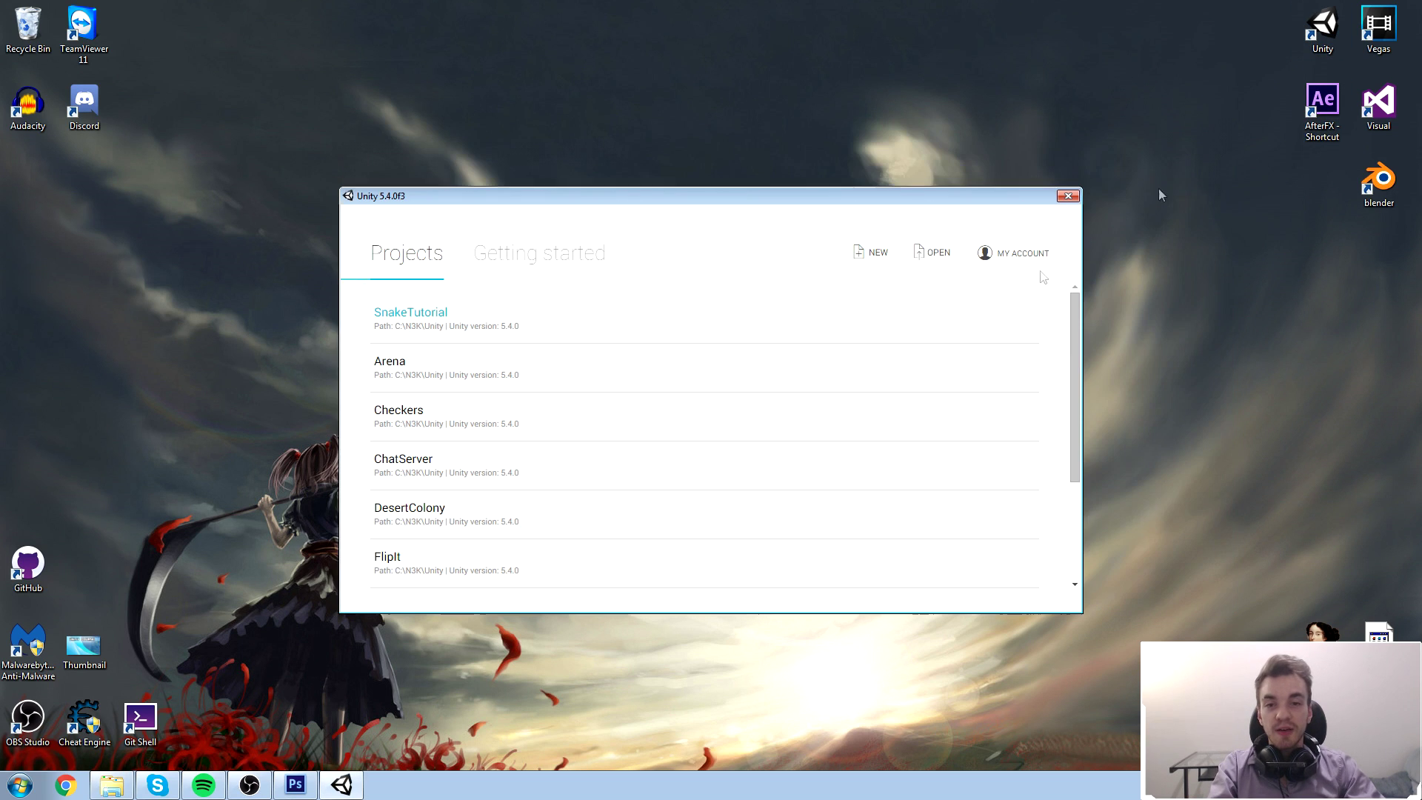
{"action": "left_click", "coordinate": [414, 315]}
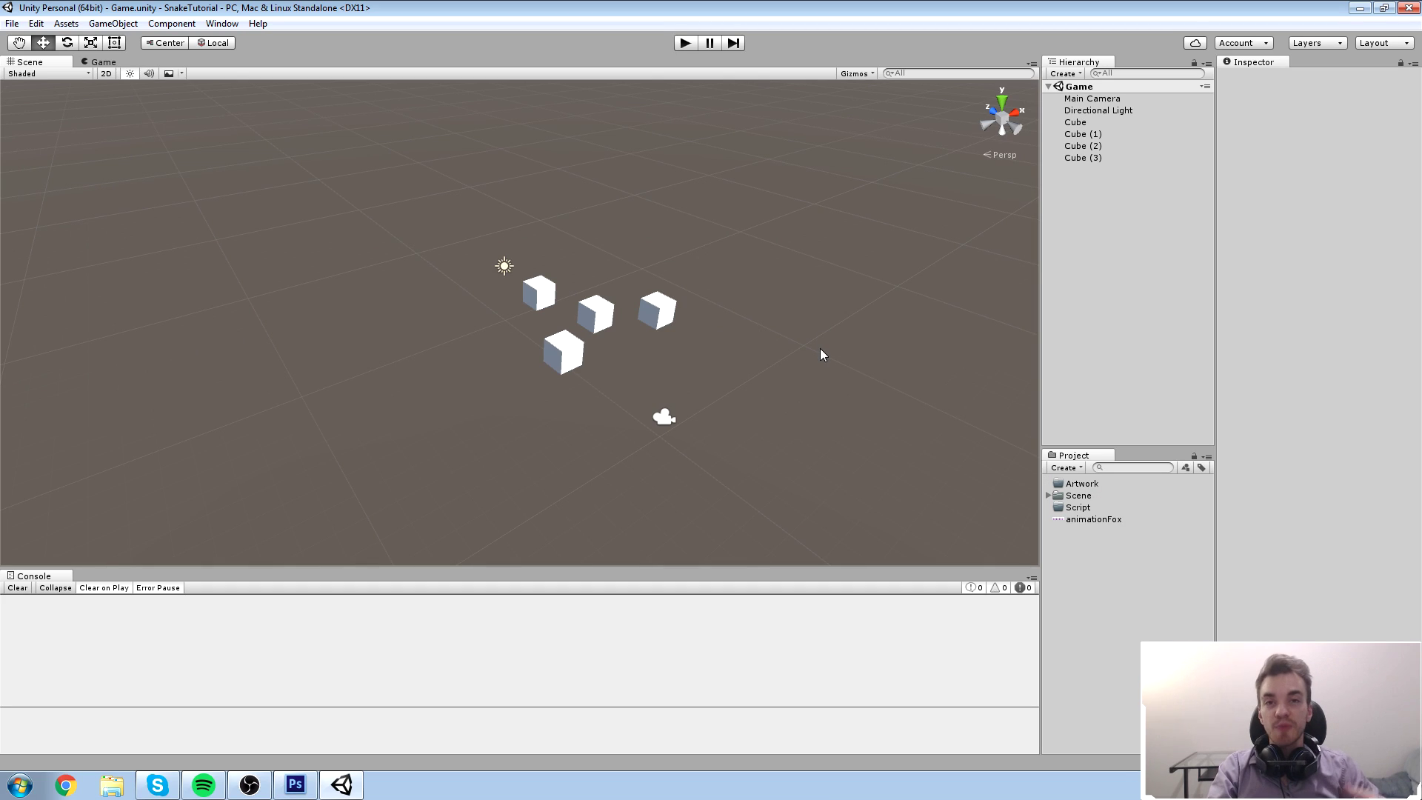
{"action": "left_click", "coordinate": [1083, 520]}
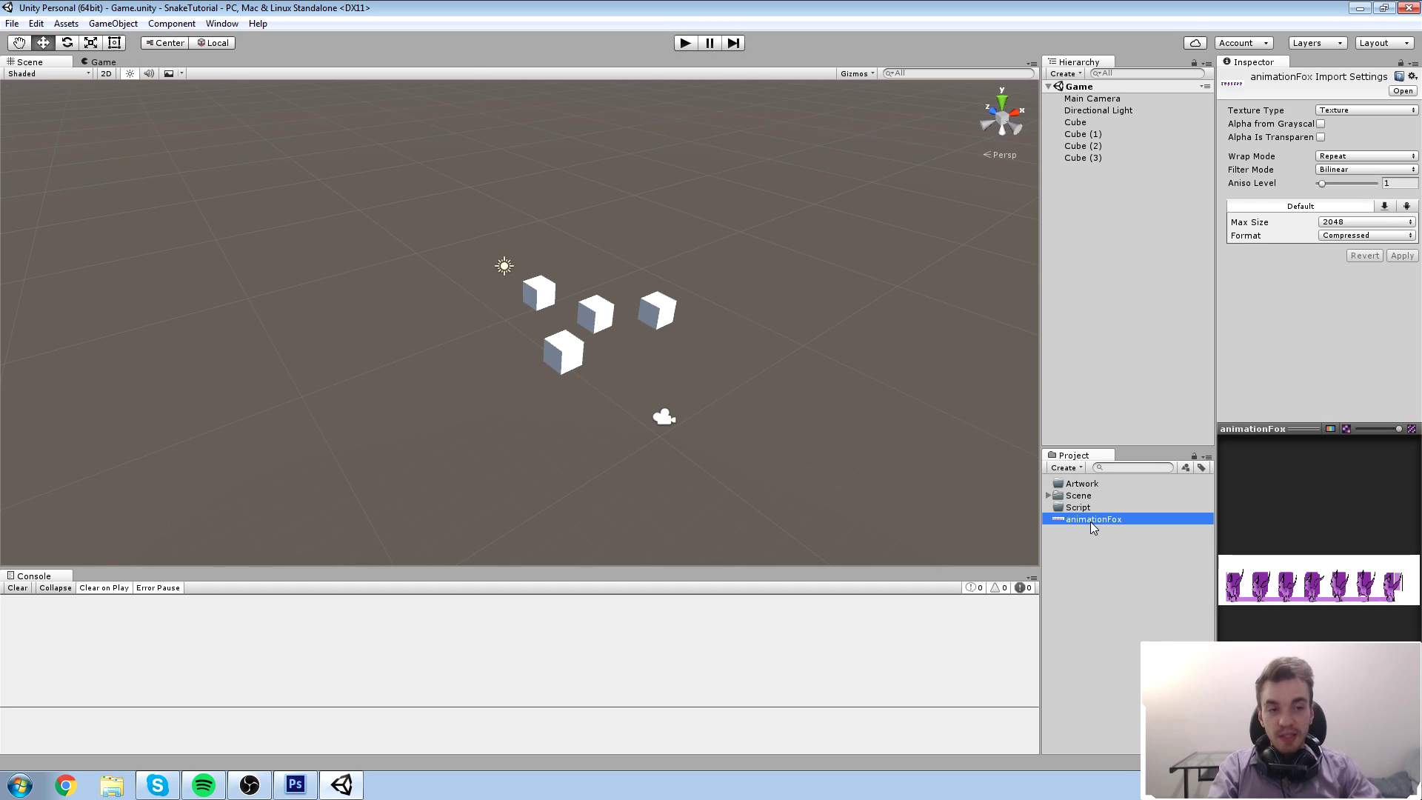
{"action": "left_click", "coordinate": [881, 443]}
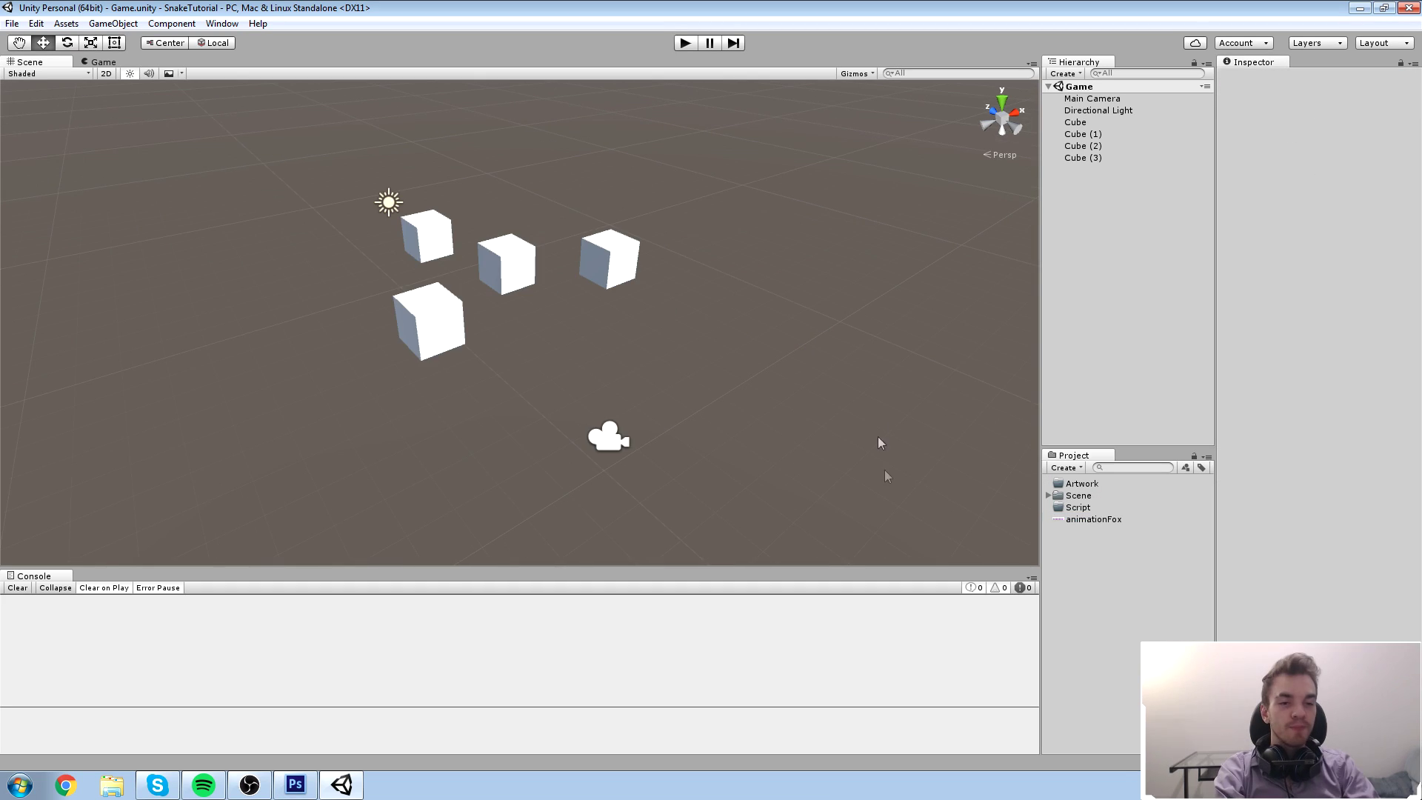
Delete the animationFox image from the project assets and confirm the deletion
{"action": "left_click", "coordinate": [1089, 520]}
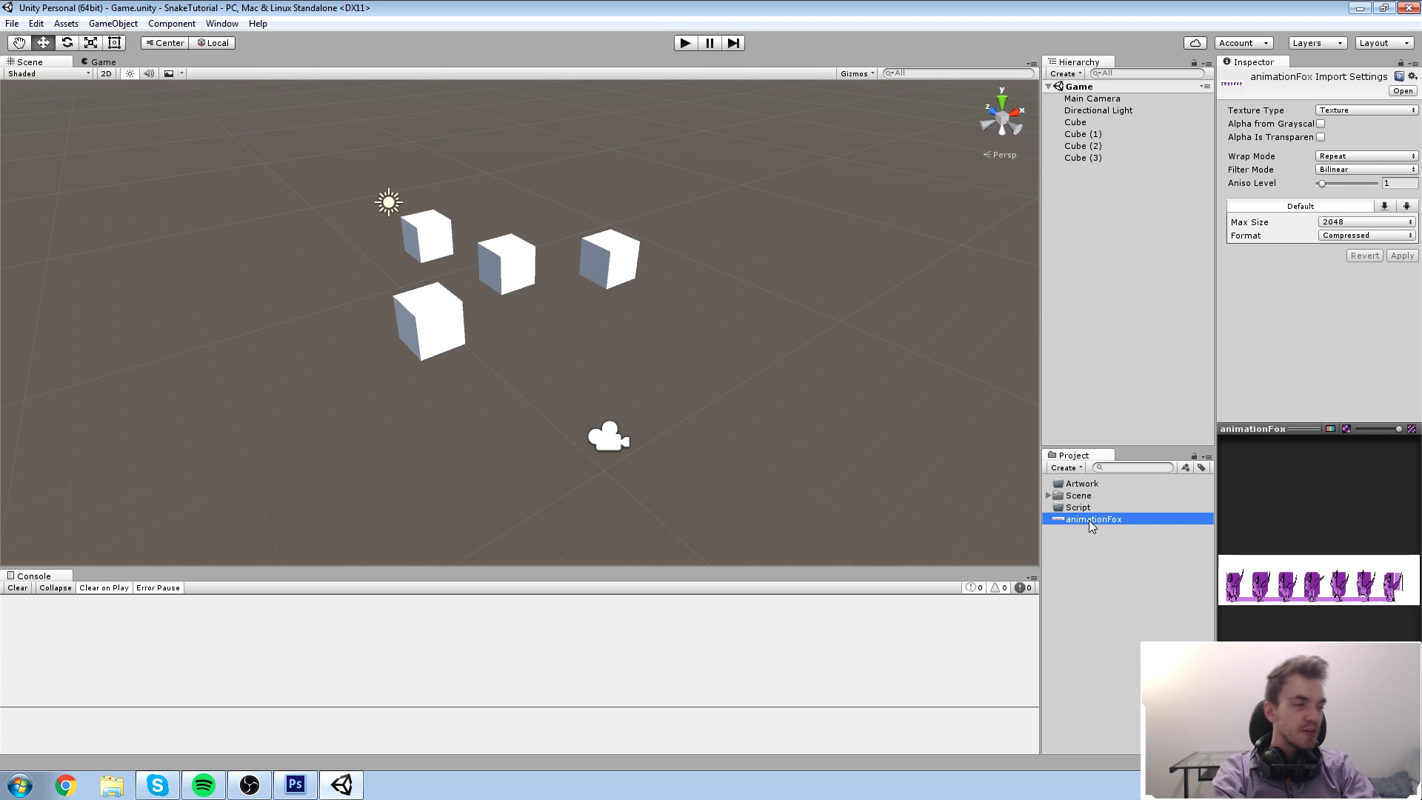
{"action": "key", "text": "Delete"}
{"action": "key", "text": "Return"}
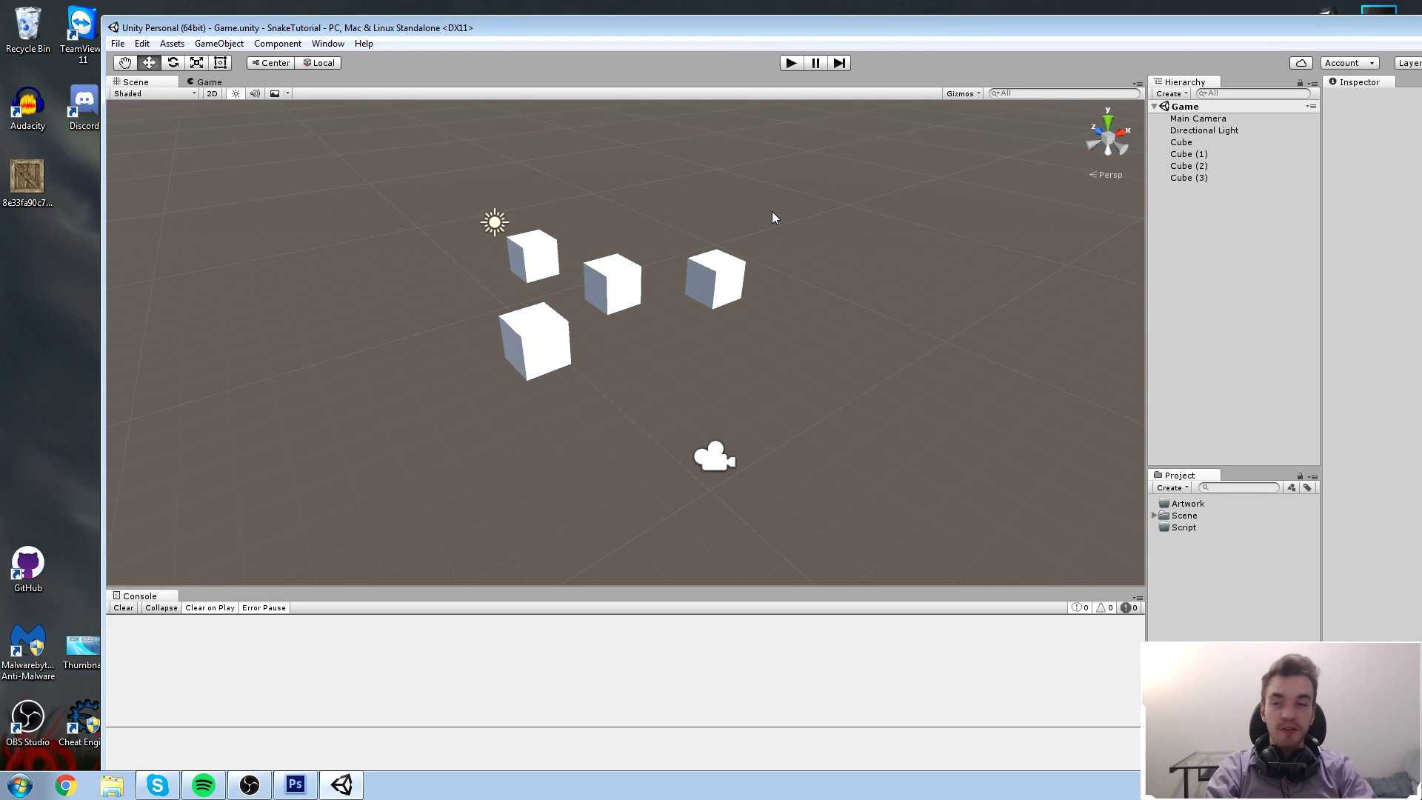
Rename the wooden crate image on the desktop as BoxTexture
{"action": "left_click", "coordinate": [34, 182]}
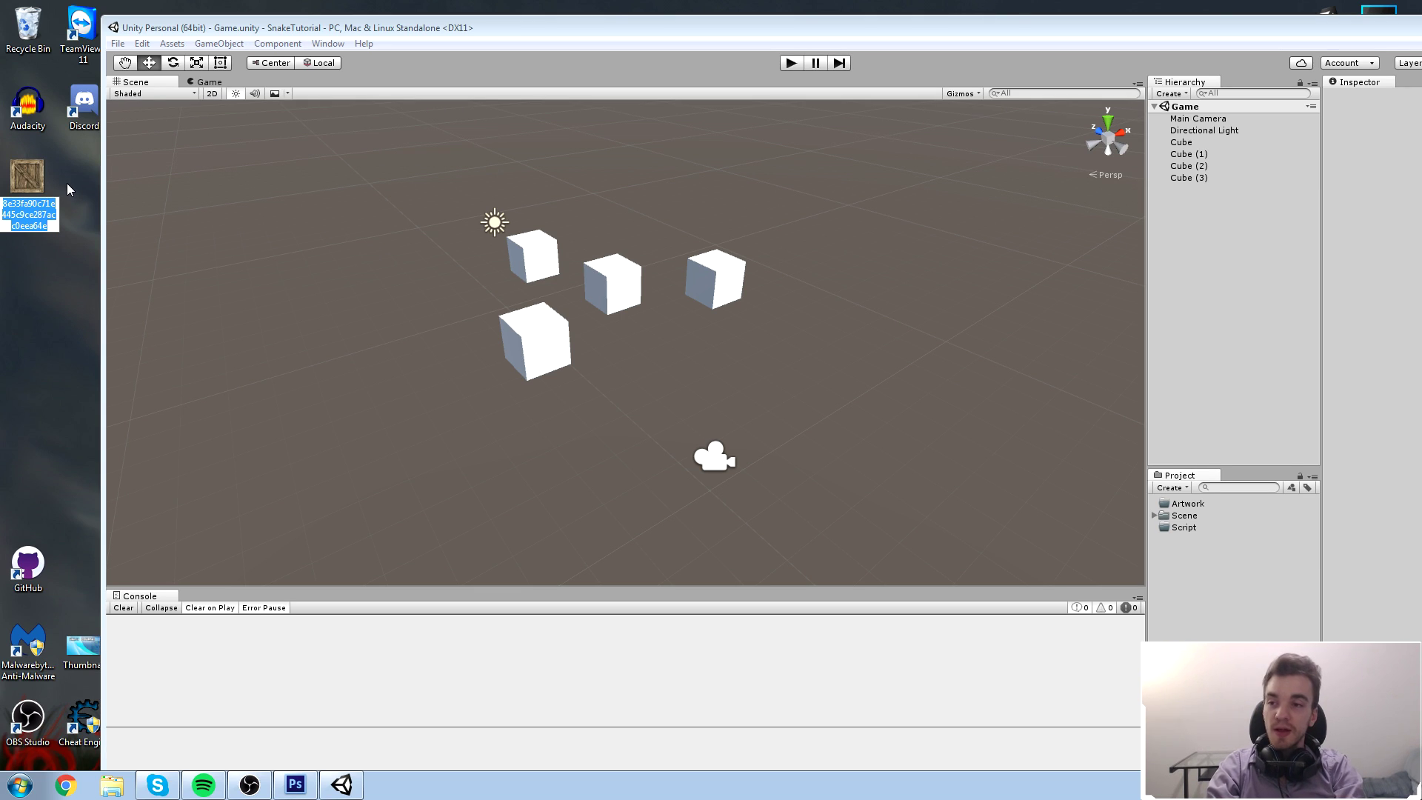
{"action": "type", "text": "B"}
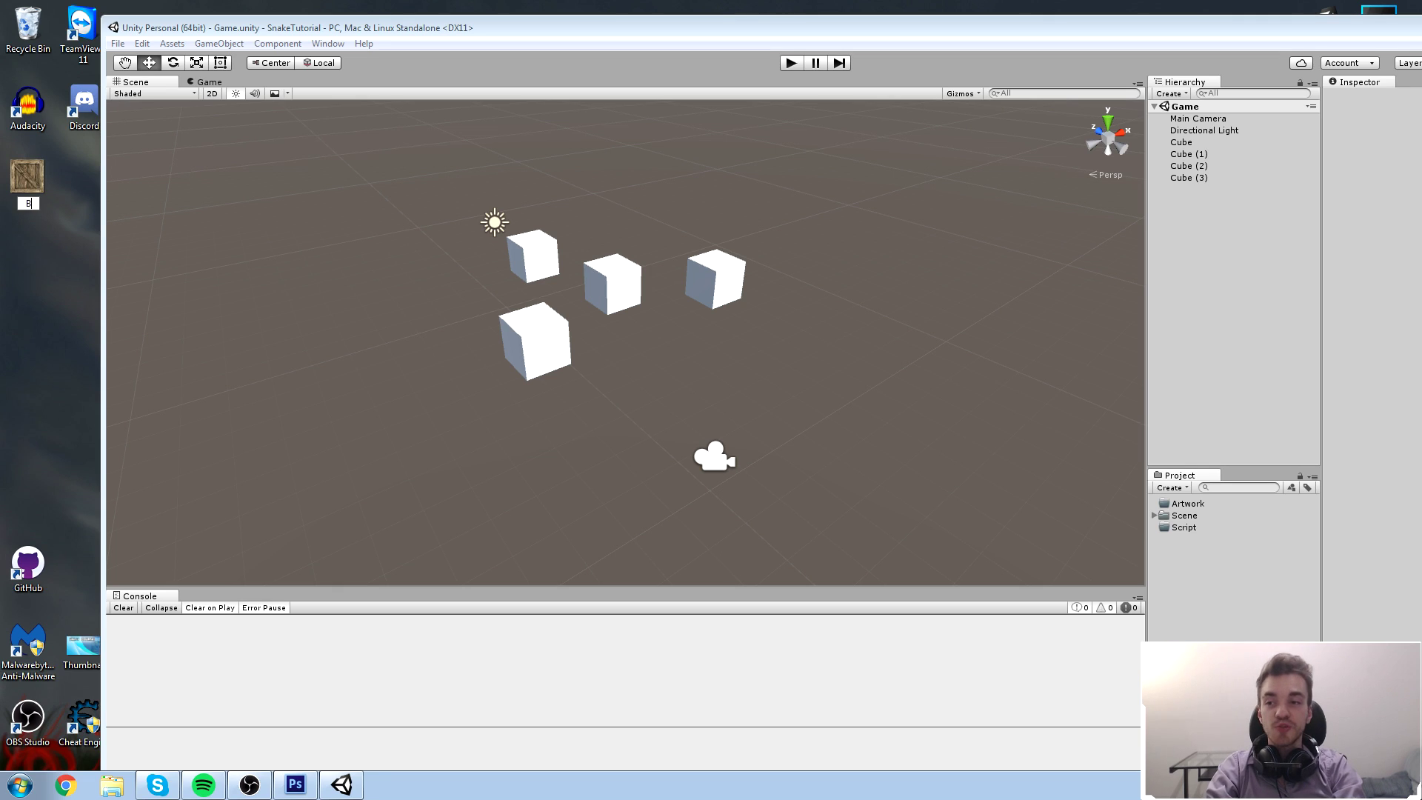
{"action": "type", "text": "opBox"}
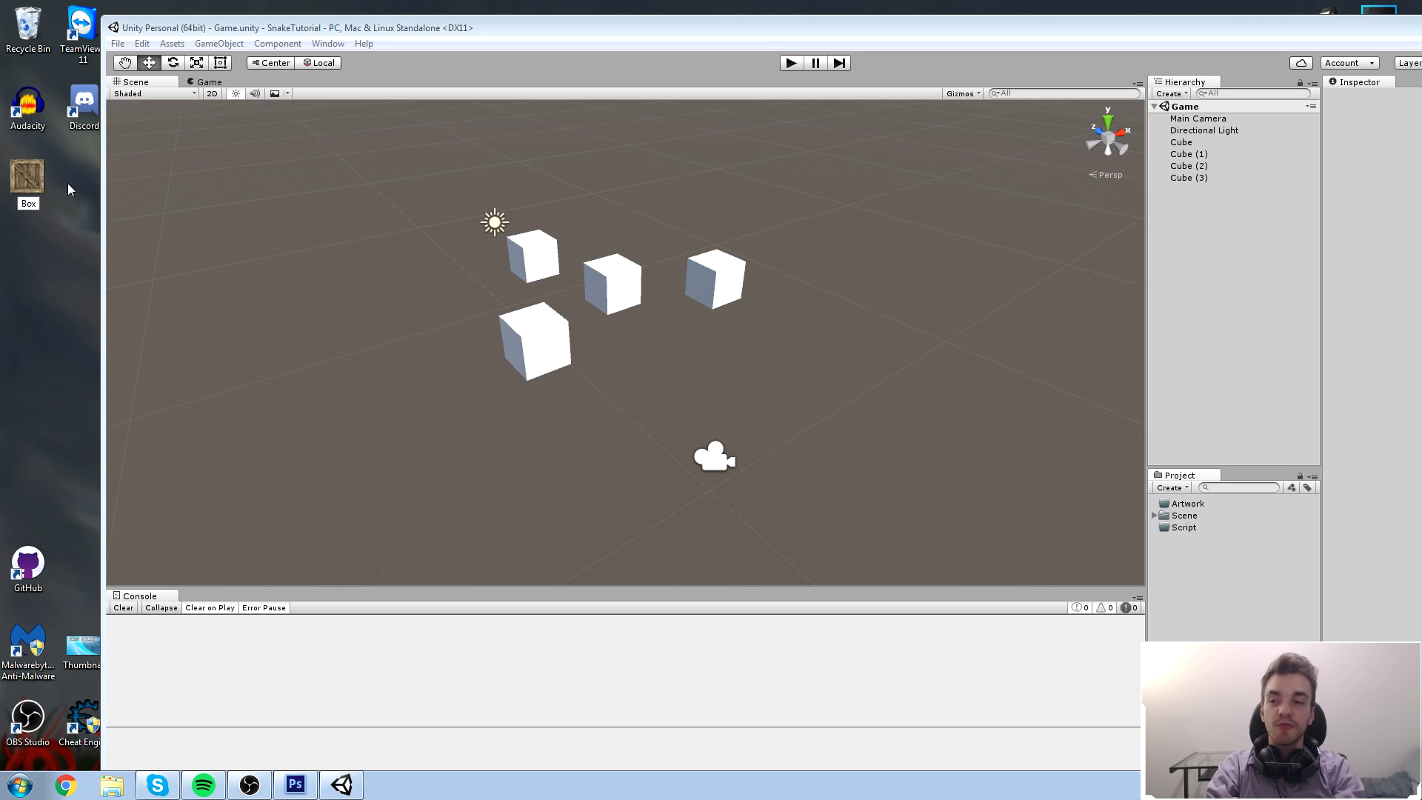
{"action": "type", "text": "Texture"}
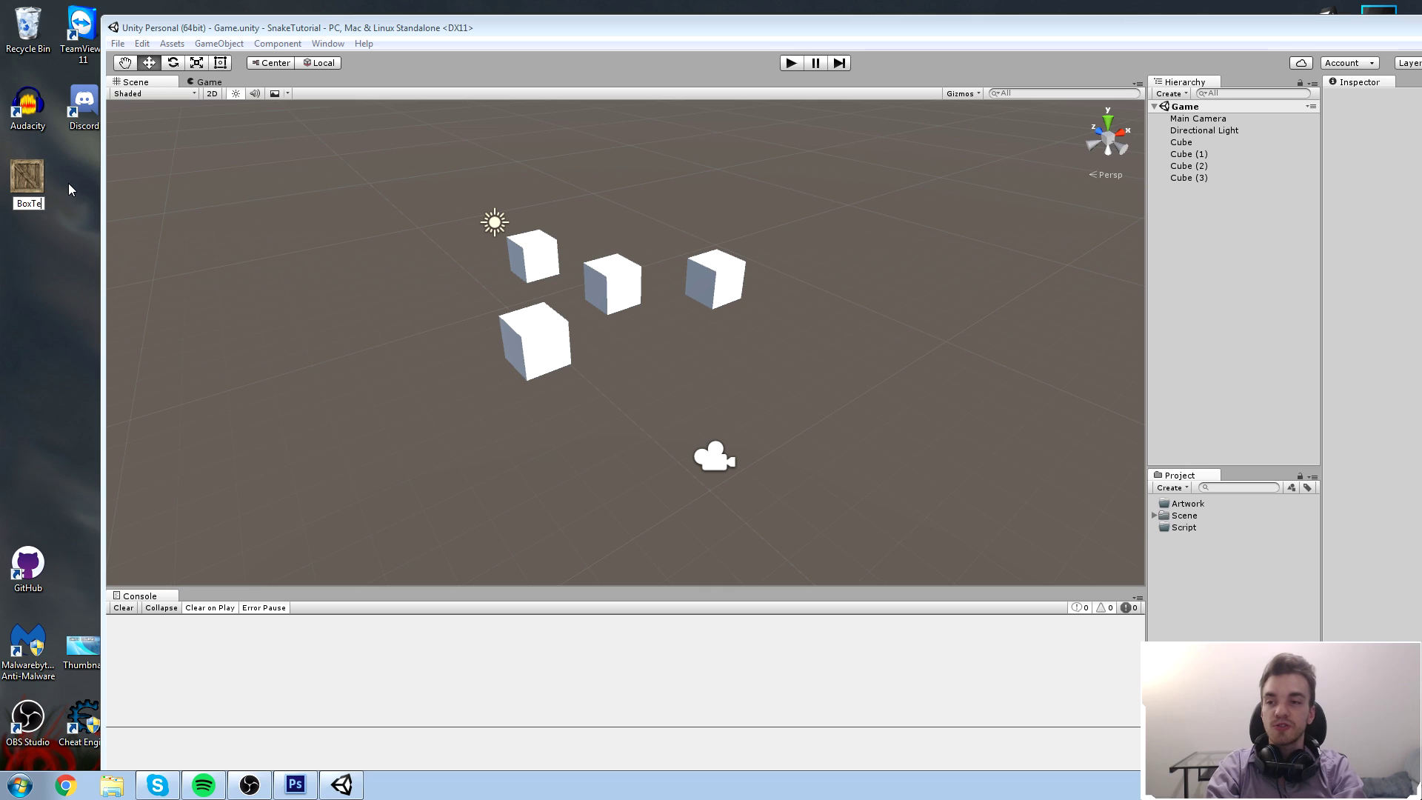
{"action": "key", "text": "Return"}
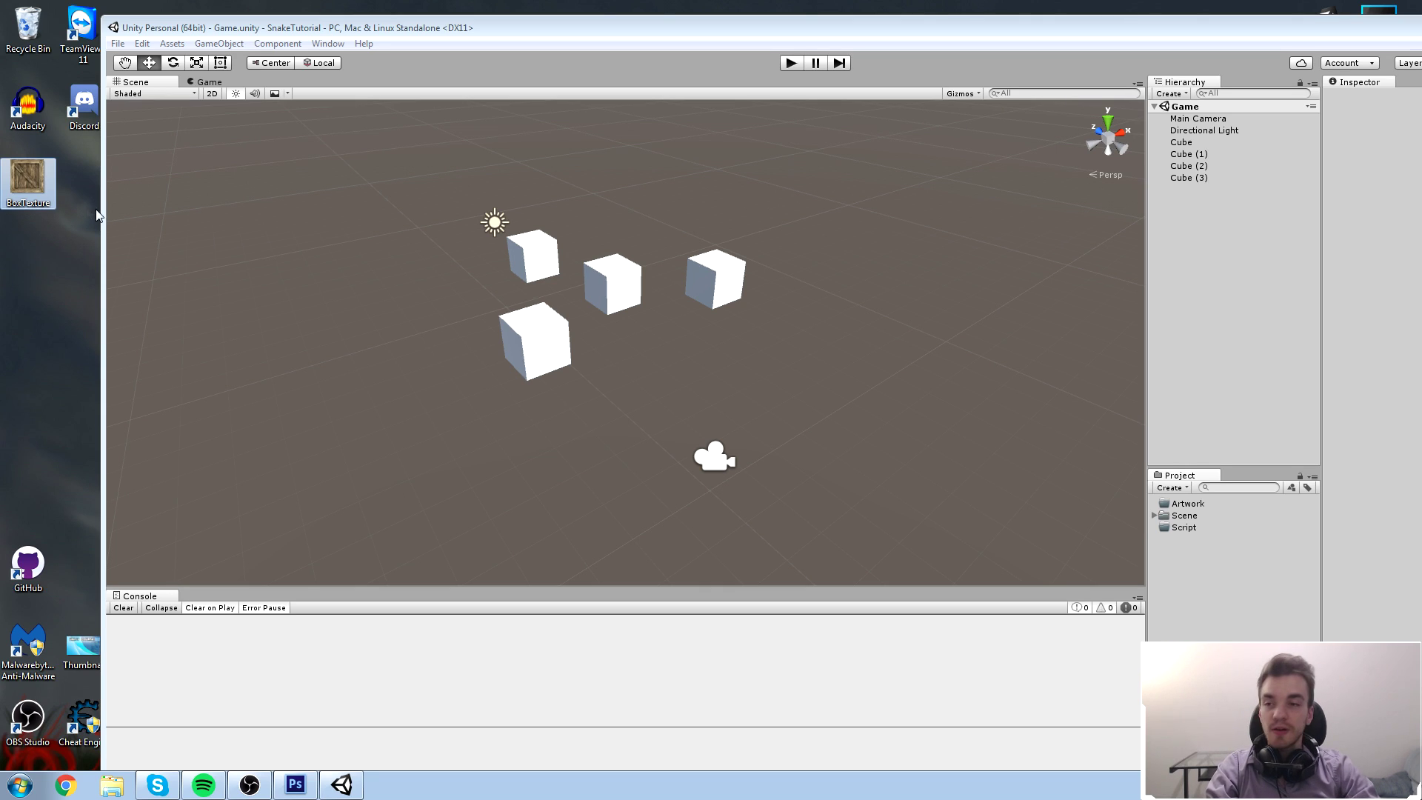
Import BoxTexture from the desktop into the root of the project assets and maximize Unity
{"action": "left_click_drag", "start_coordinate": [30, 182], "coordinate": [1226, 585]}
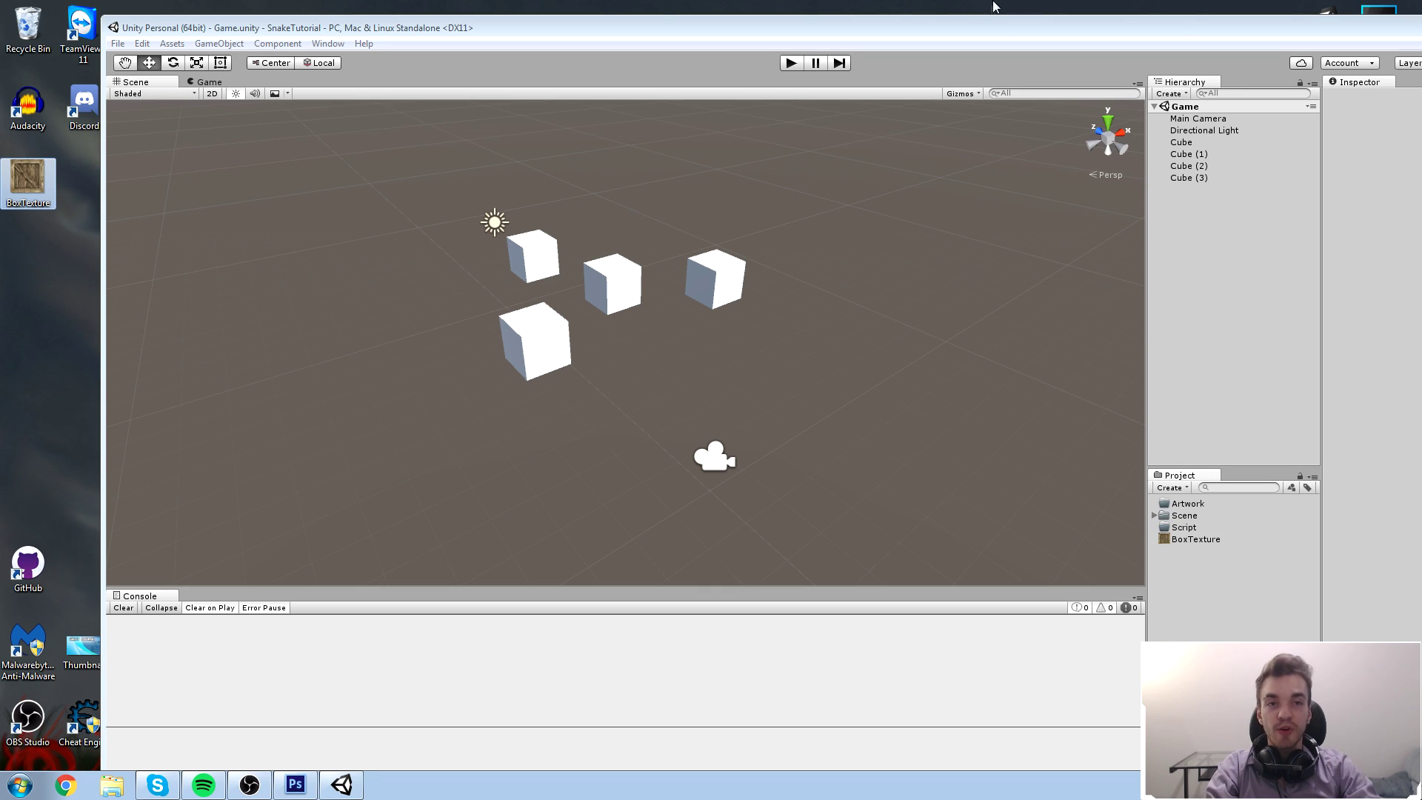
{"action": "left_click_drag", "start_coordinate": [985, 35], "coordinate": [916, 8]}
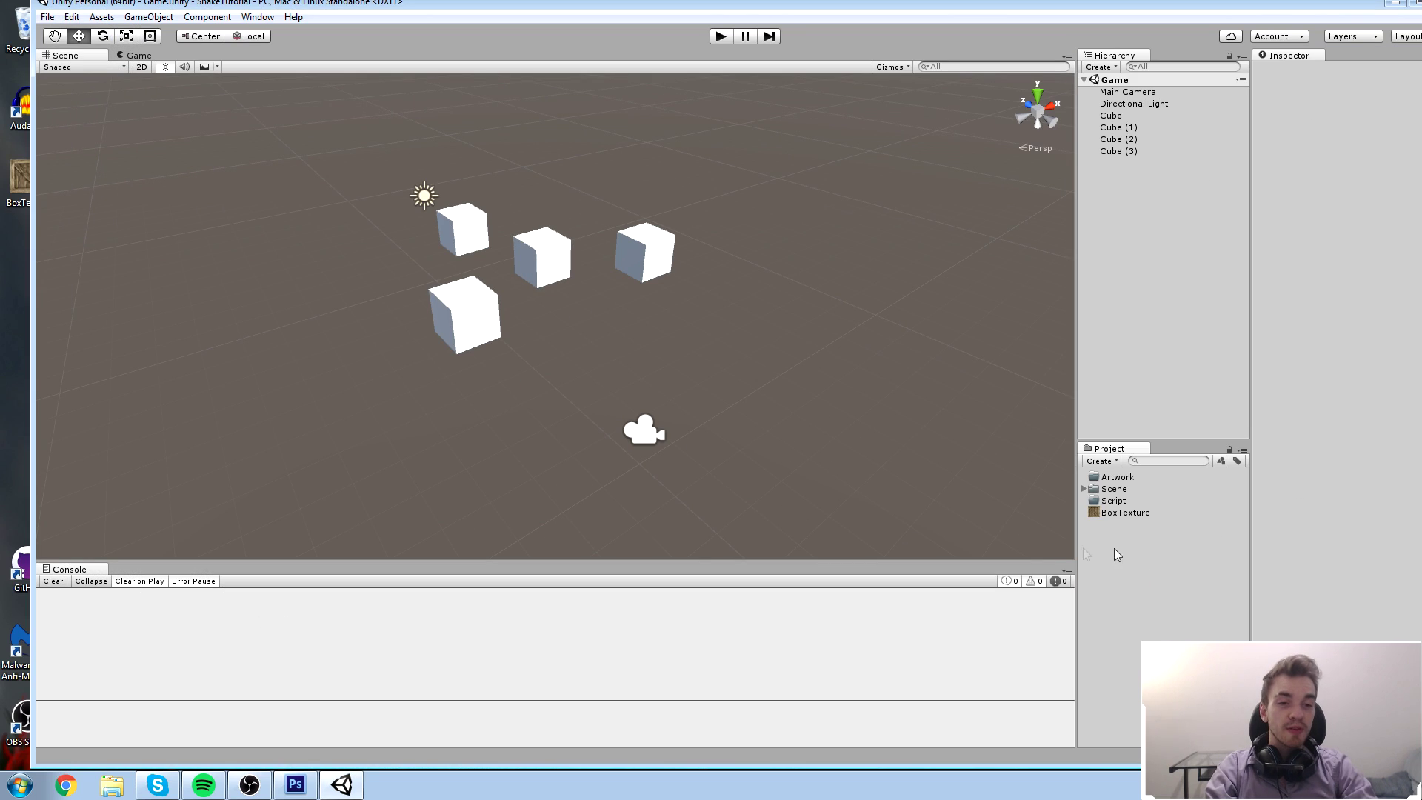
{"action": "double_click", "coordinate": [1318, 3]}
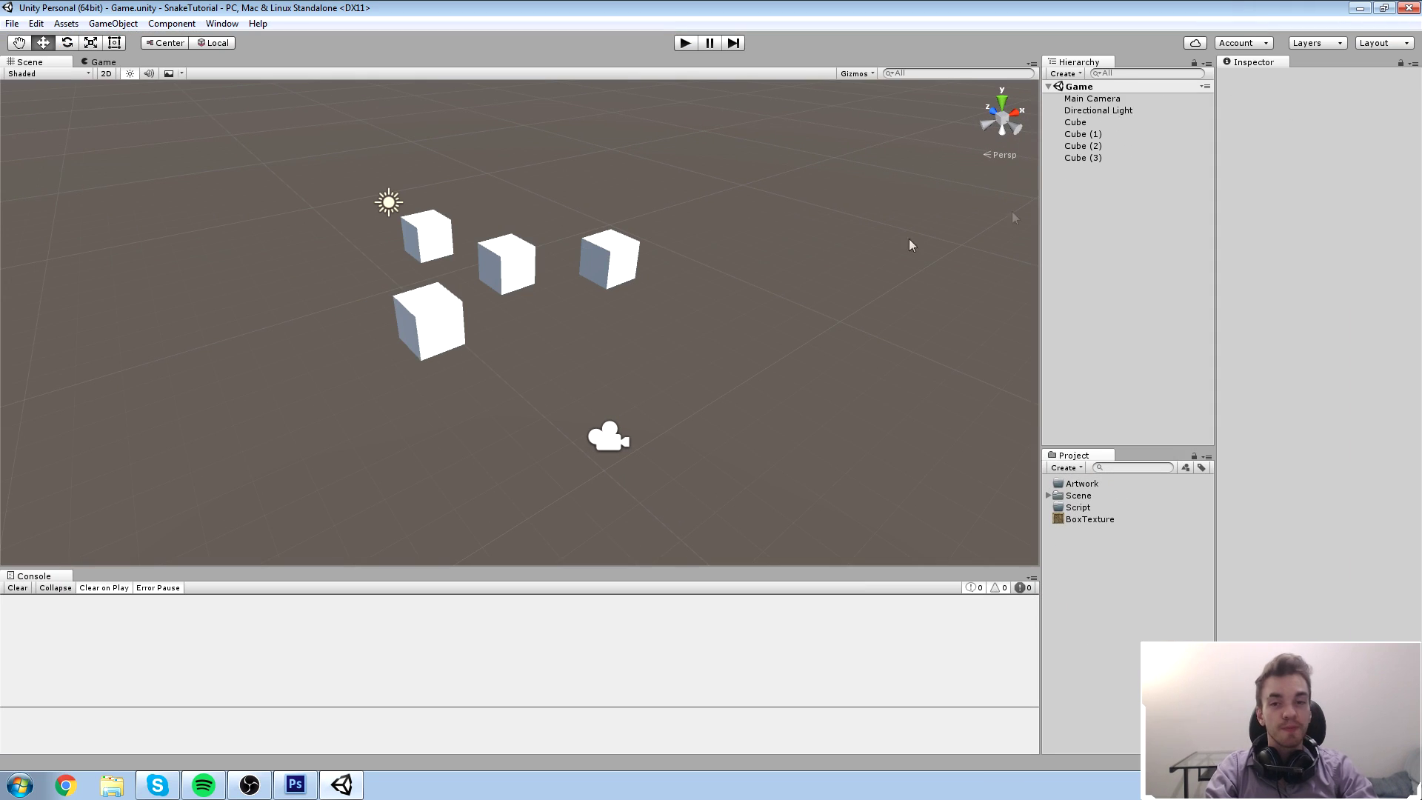
Apply the BoxTexture image to Cube (1) in the scene
{"action": "left_click", "coordinate": [1090, 518]}
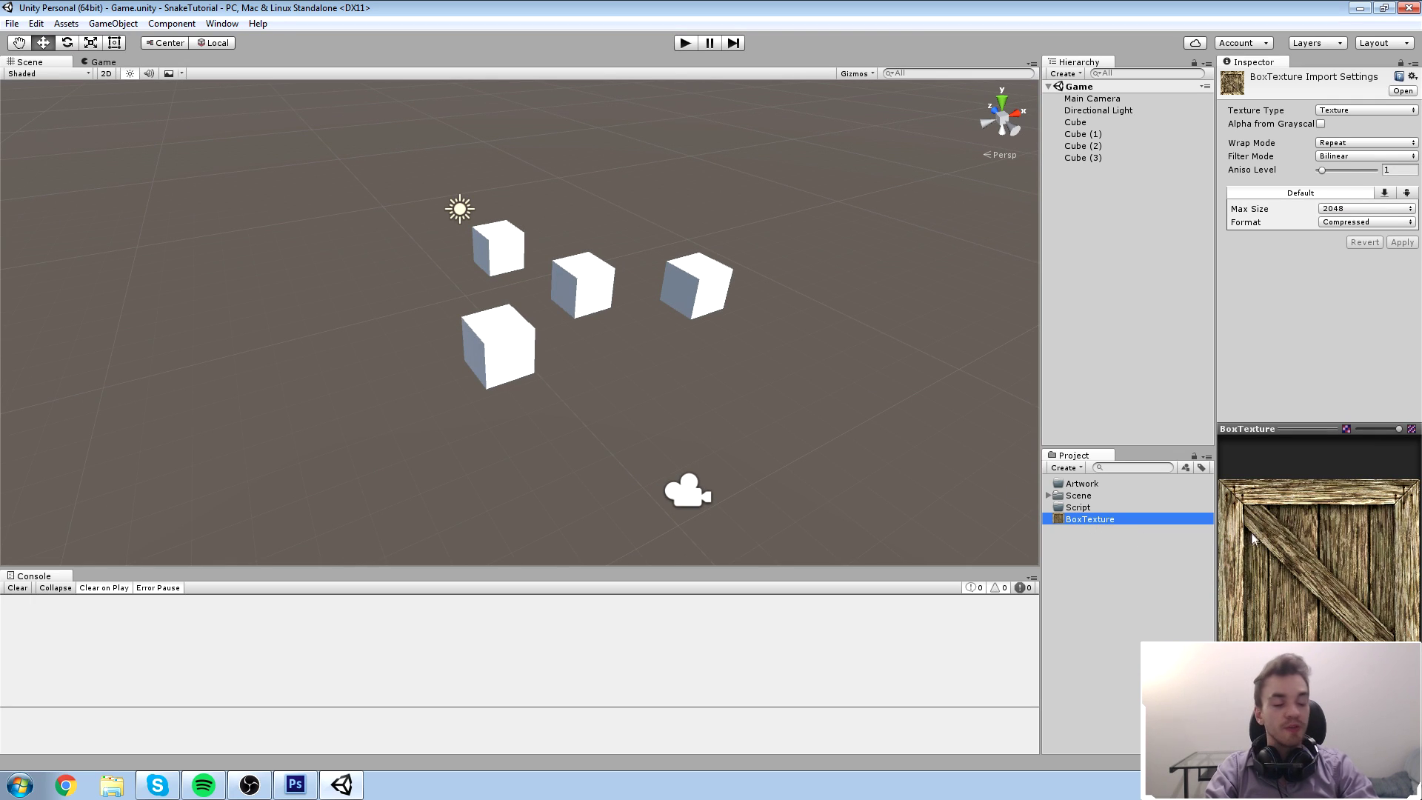
{"action": "scroll", "coordinate": [849, 377], "scroll_direction": "up", "scroll_amount": 3}
{"action": "middle_click_drag", "start_coordinate": [849, 376], "coordinate": [815, 300]}
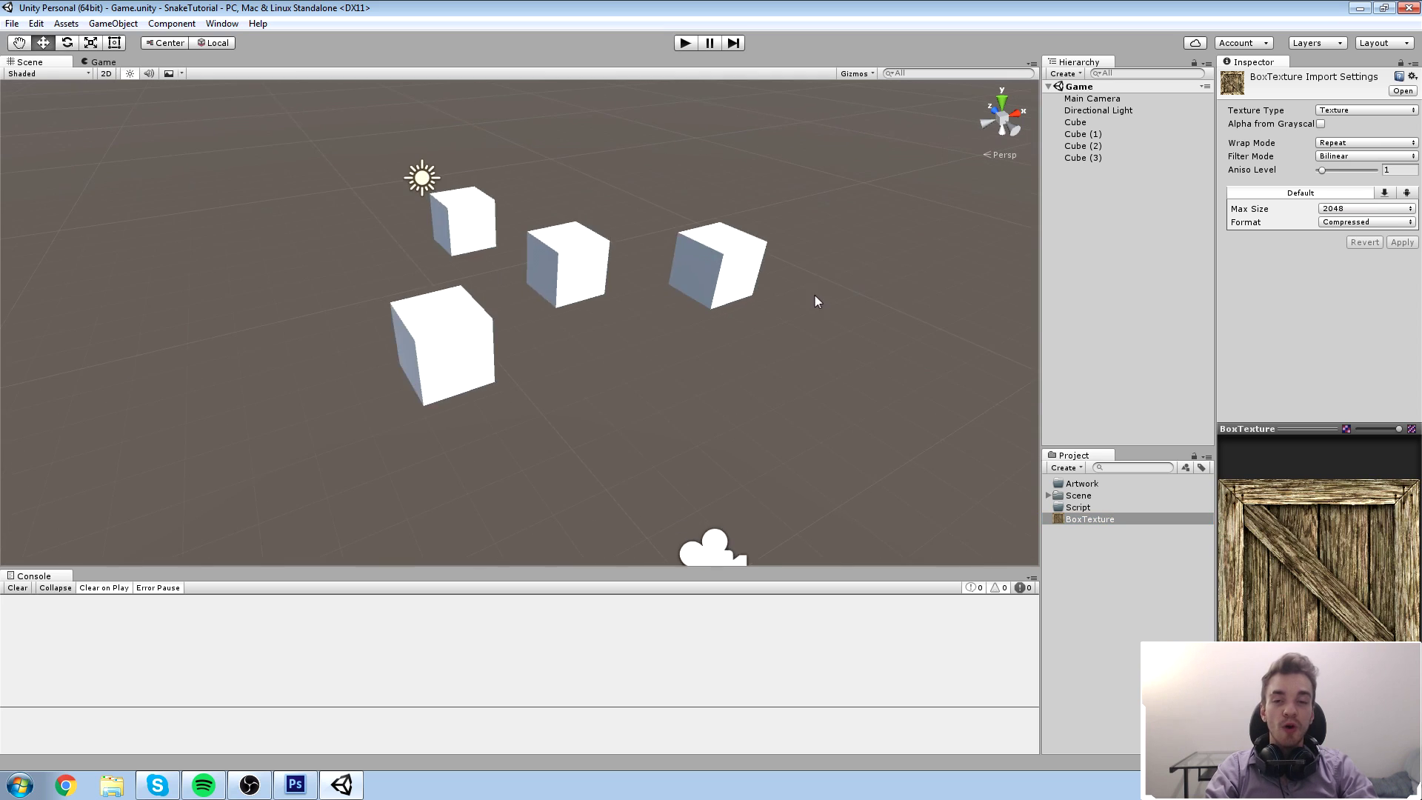
{"action": "scroll", "coordinate": [740, 314], "scroll_direction": "up", "scroll_amount": 5}
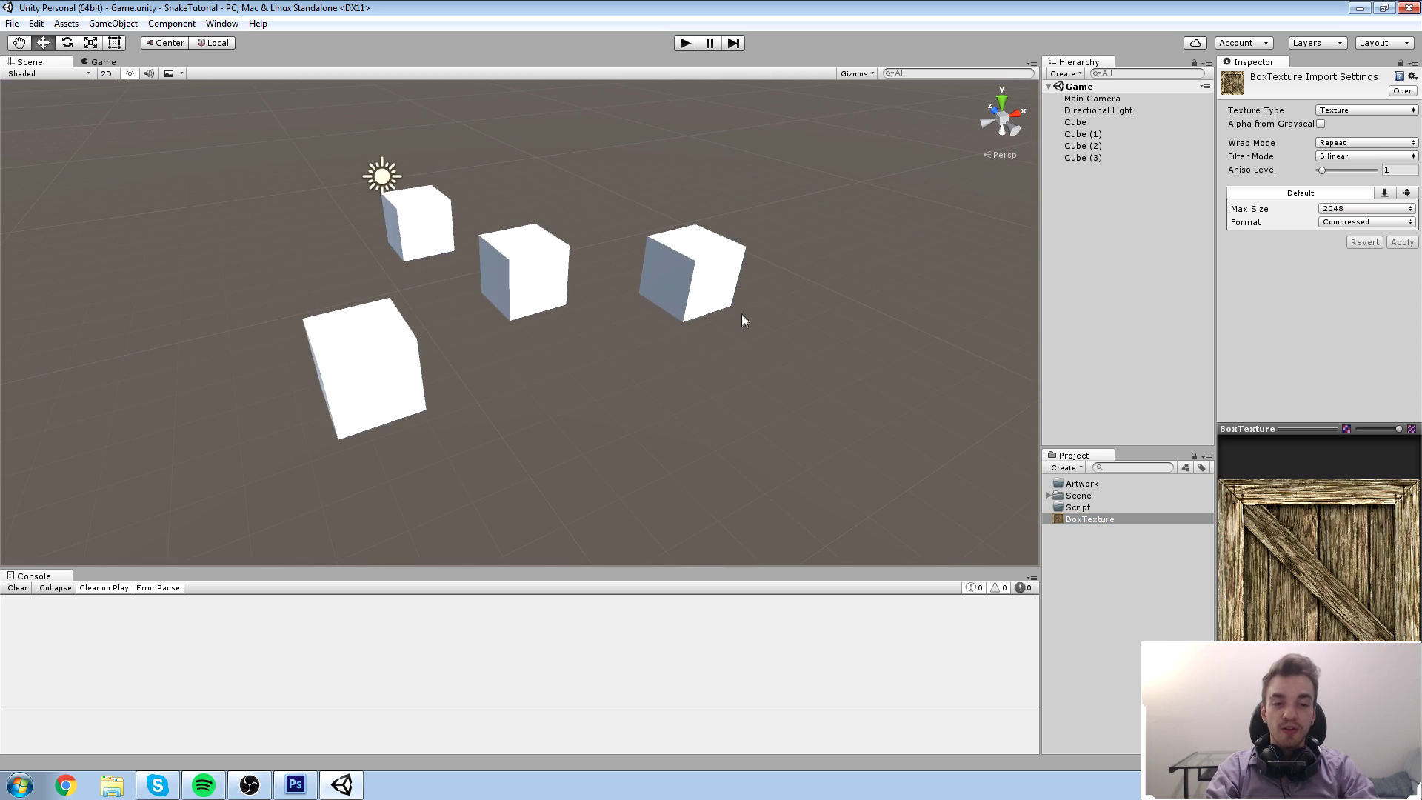
{"action": "left_click_drag", "start_coordinate": [1079, 518], "coordinate": [743, 278]}
{"action": "scroll", "coordinate": [744, 278], "scroll_direction": "up", "scroll_amount": 3}
{"action": "scroll", "coordinate": [743, 278], "scroll_direction": "down", "scroll_amount": 4}
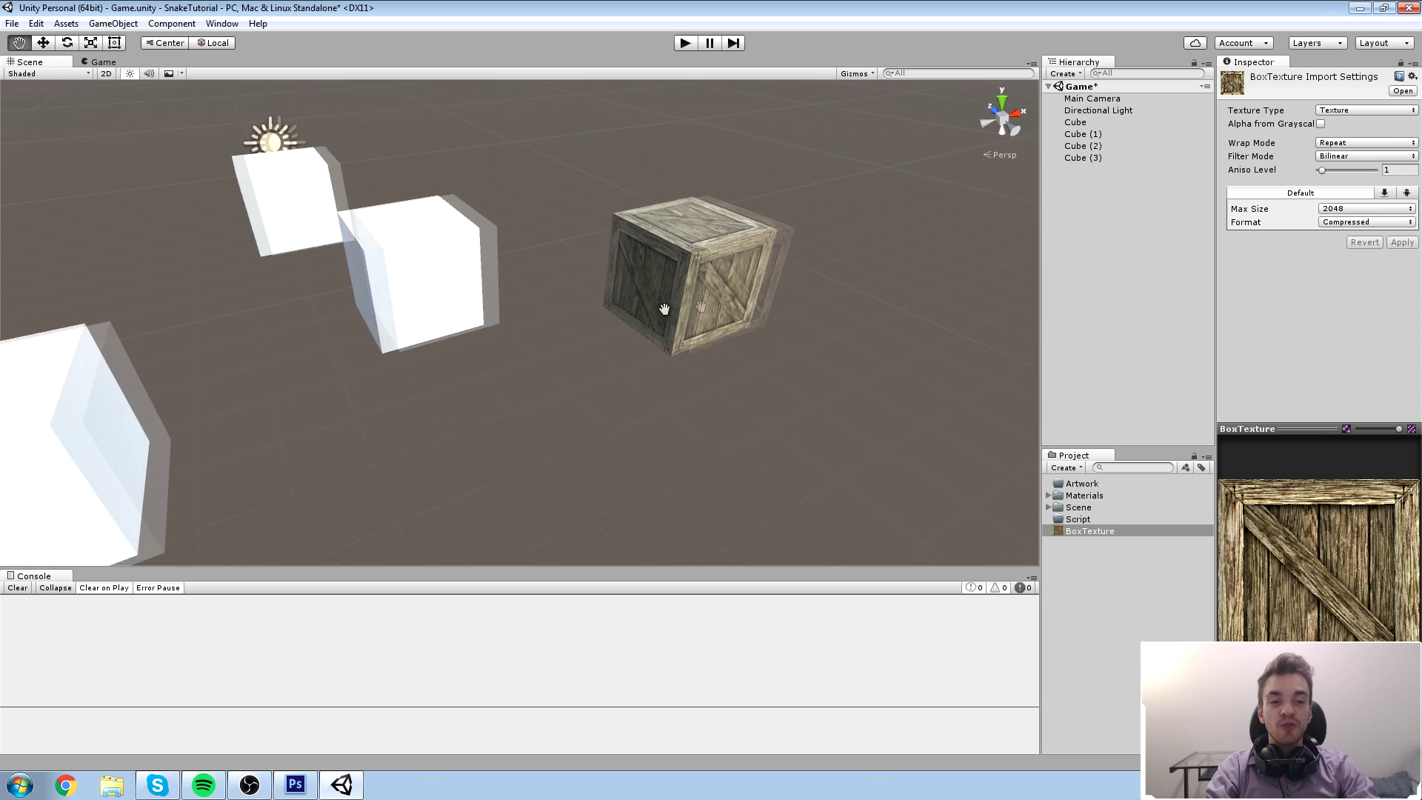
Select the crate-textured cube and examine its surface and material up close
{"action": "left_click", "coordinate": [1096, 495]}
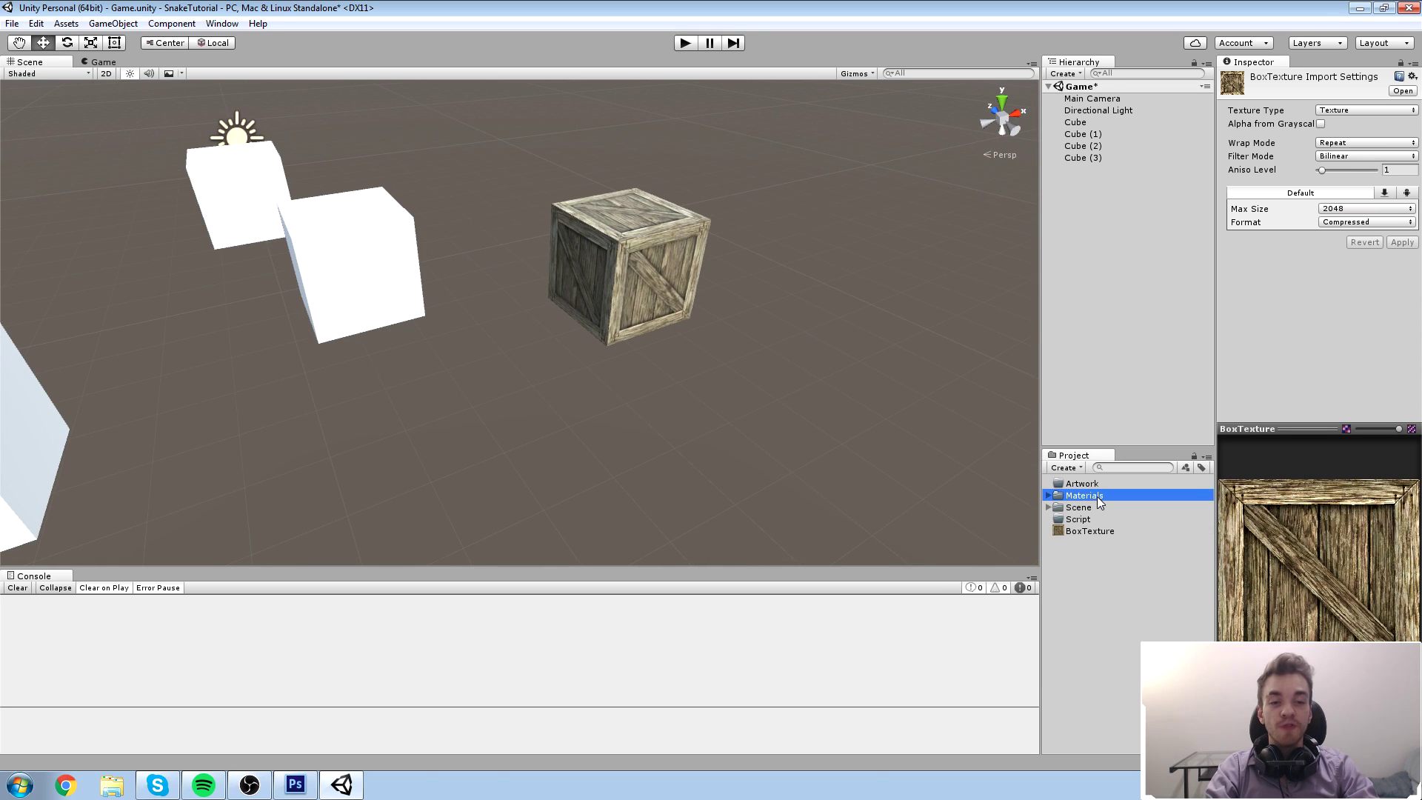
{"action": "left_click", "coordinate": [659, 252]}
{"action": "scroll", "coordinate": [673, 244], "scroll_direction": "up", "scroll_amount": 4}
{"action": "middle_click_drag", "start_coordinate": [850, 241], "coordinate": [754, 372]}
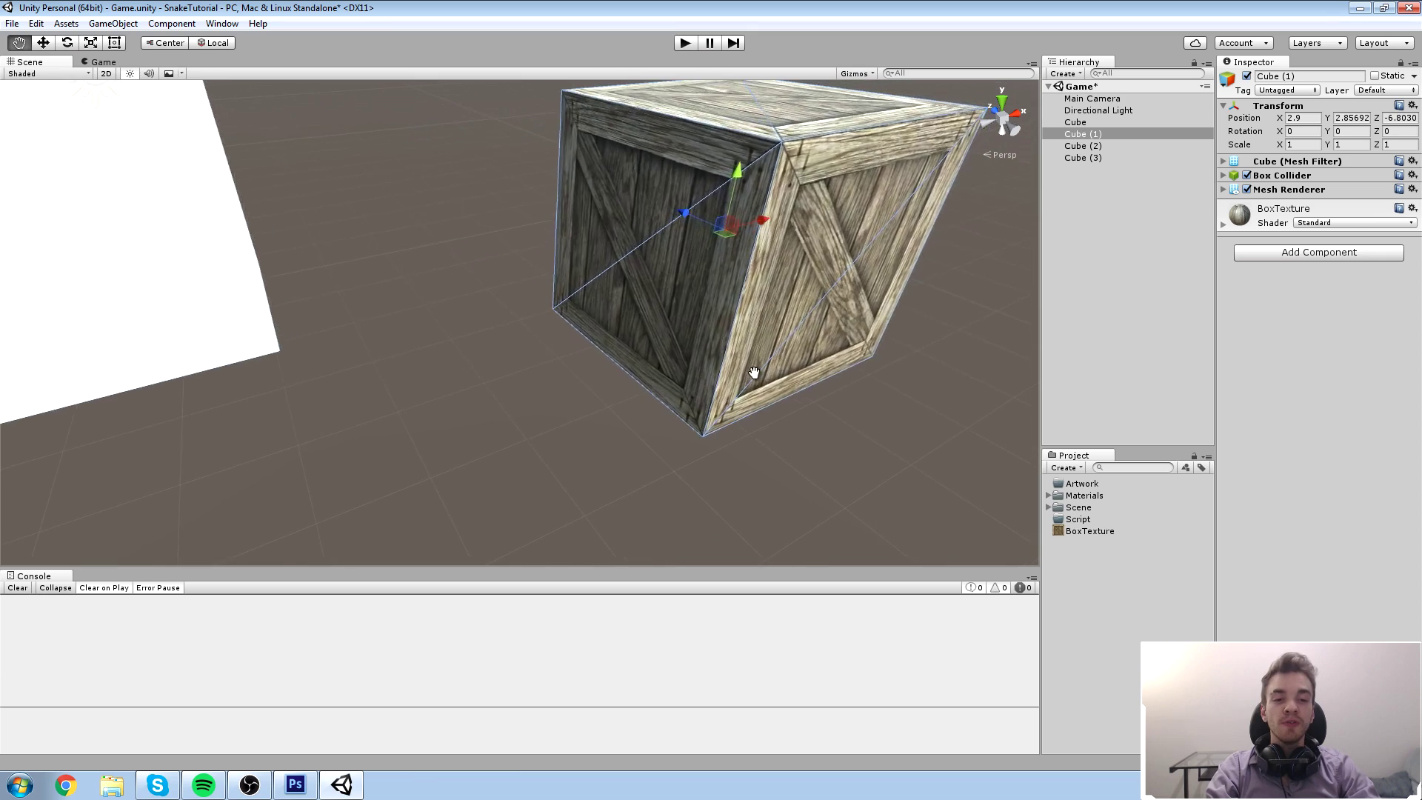
{"action": "scroll", "coordinate": [824, 343], "scroll_direction": "down", "scroll_amount": 5}
Expand the Materials folder, show the BoxTexture material's properties and shrink its preview to reveal all the settings
{"action": "left_click", "coordinate": [1086, 496]}
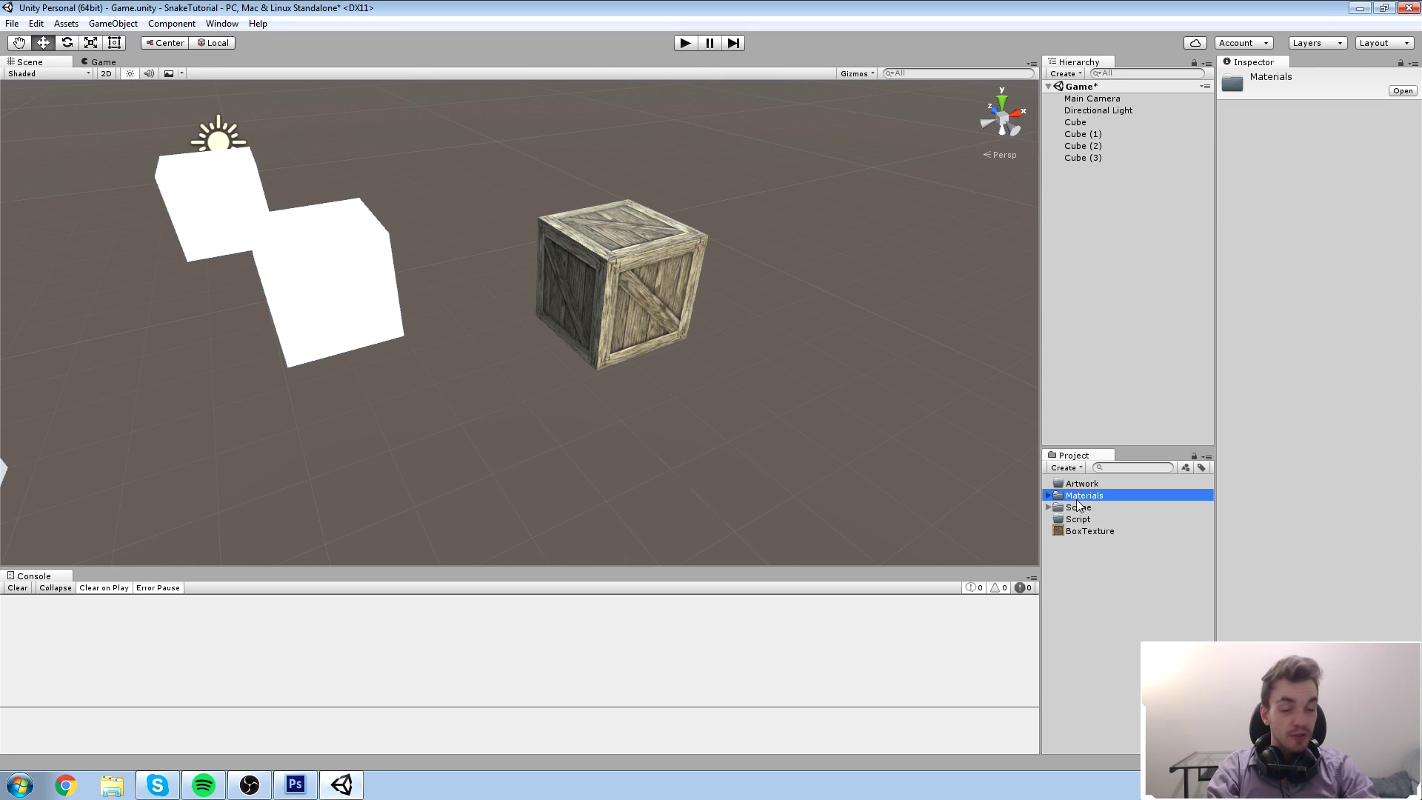
{"action": "left_click", "coordinate": [1048, 494]}
{"action": "left_click", "coordinate": [1117, 506]}
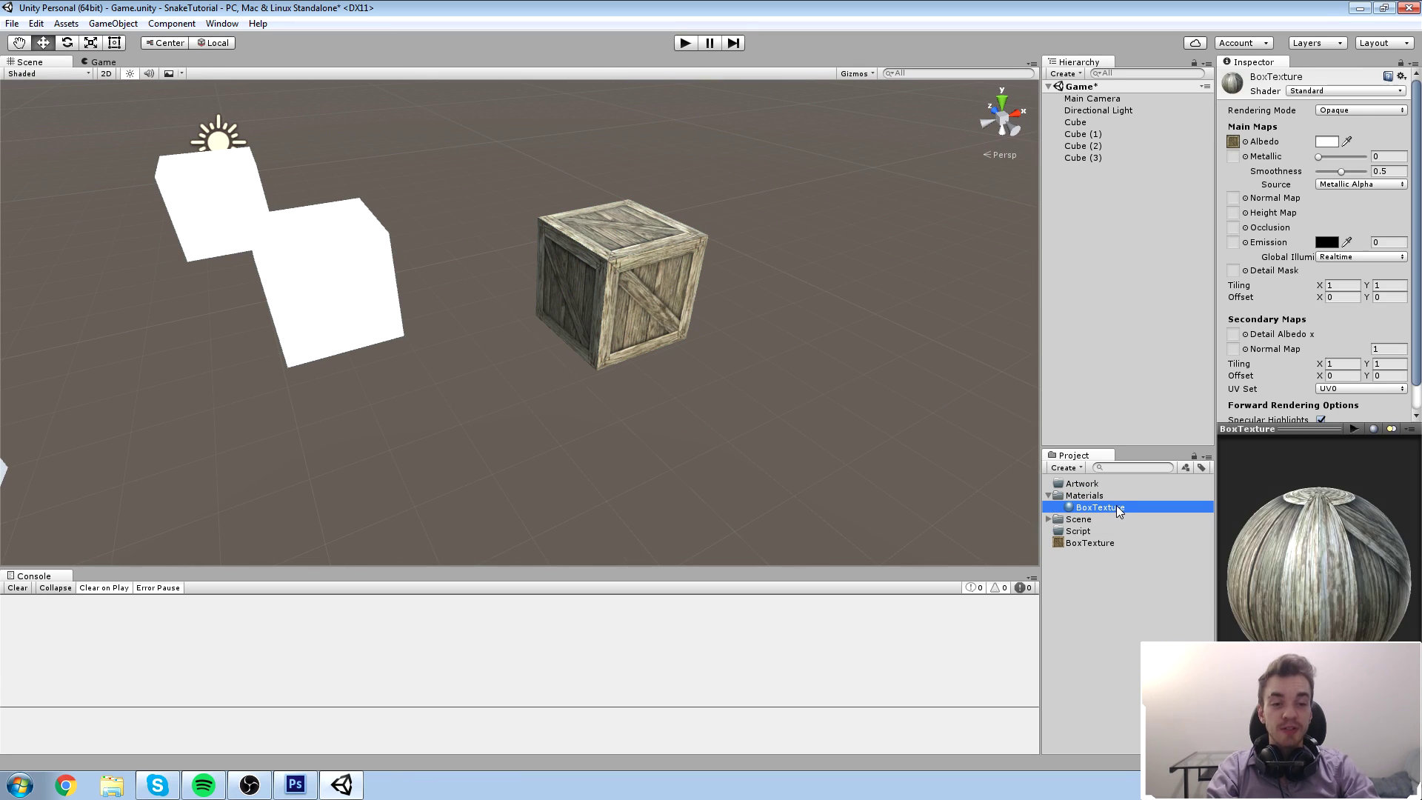
{"action": "left_click_drag", "start_coordinate": [1271, 428], "coordinate": [1272, 457]}
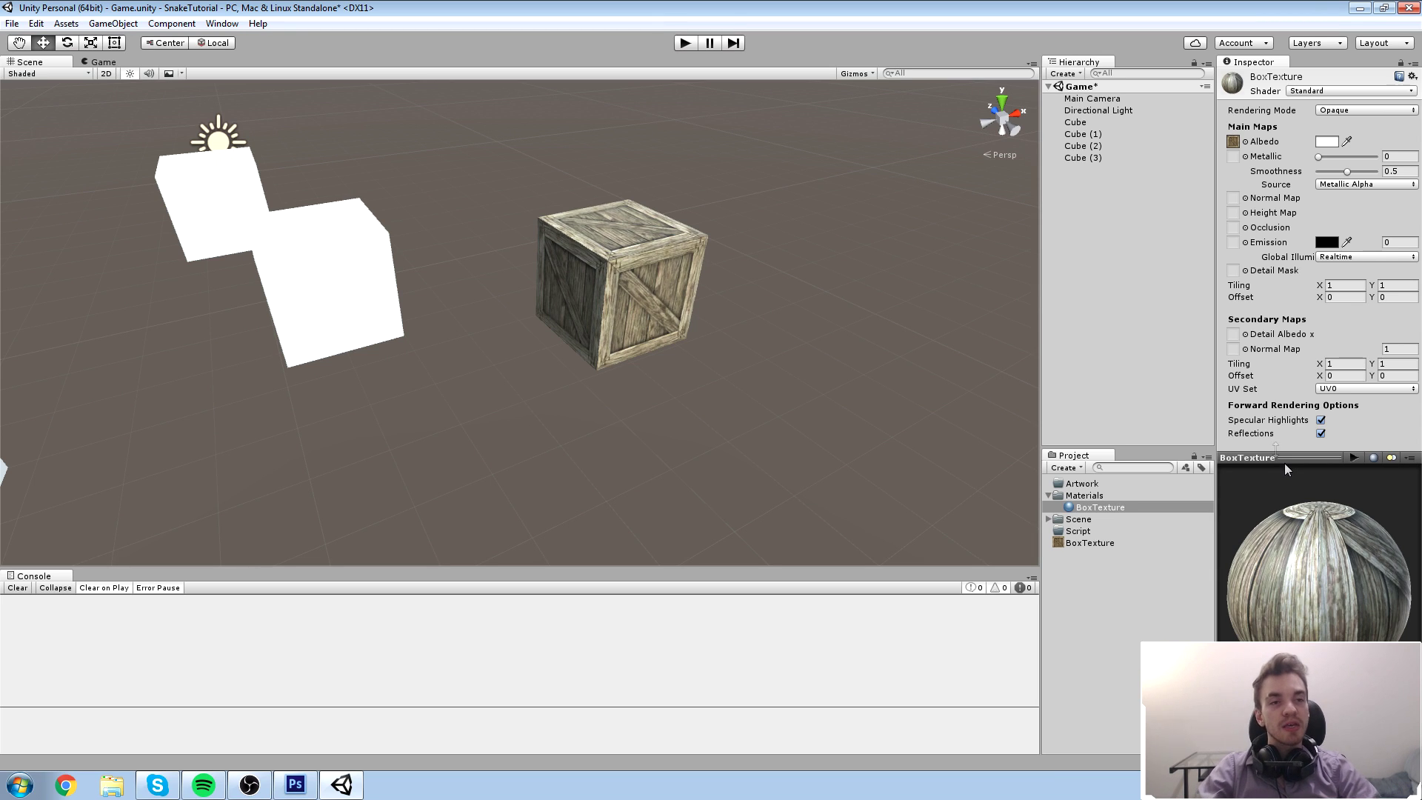
{"action": "scroll", "coordinate": [540, 341], "scroll_direction": "up", "scroll_amount": 4}
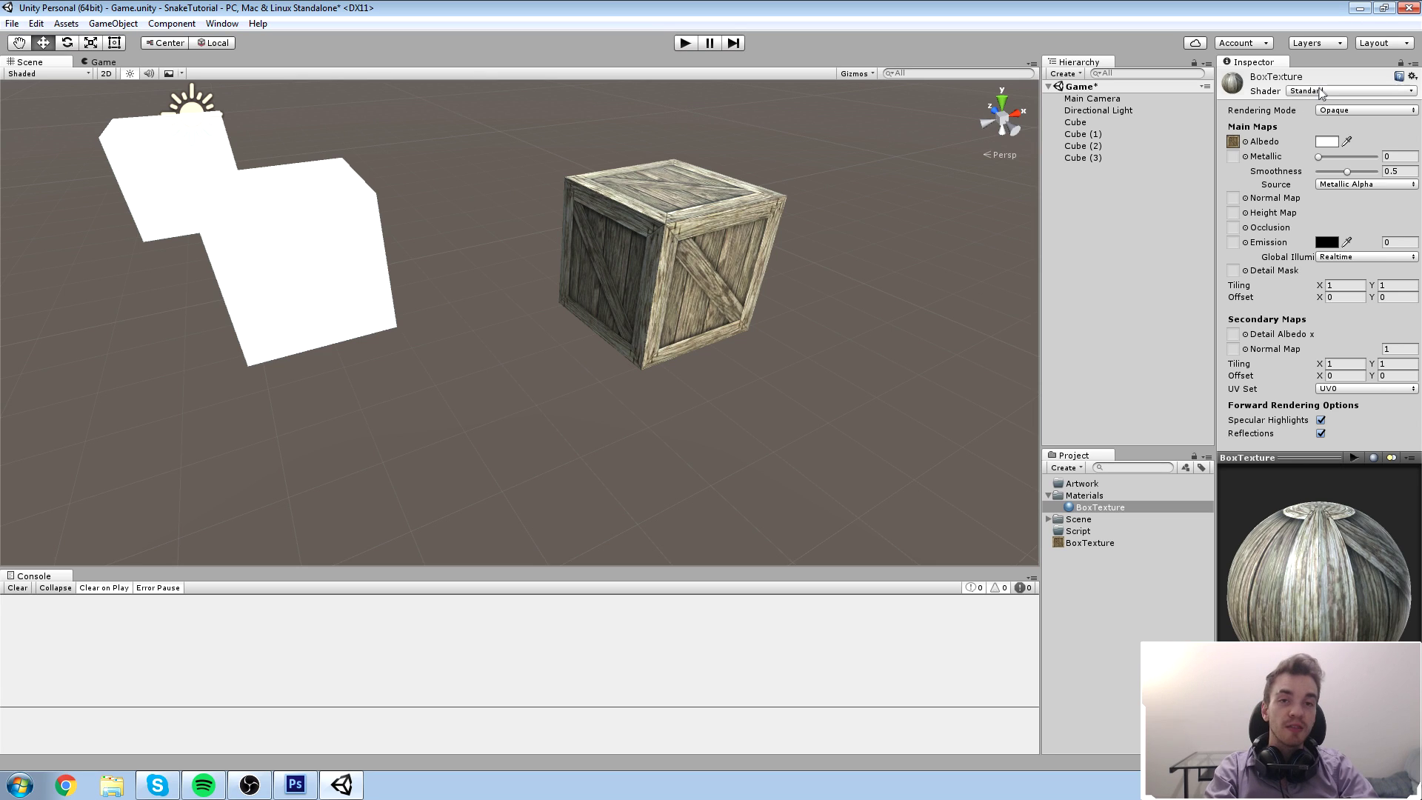
Try the built-in textures from Default-Checker to Knob as the material's albedo map, then return to BoxTexture
{"action": "left_click", "coordinate": [1245, 141]}
{"action": "left_click", "coordinate": [1025, 294]}
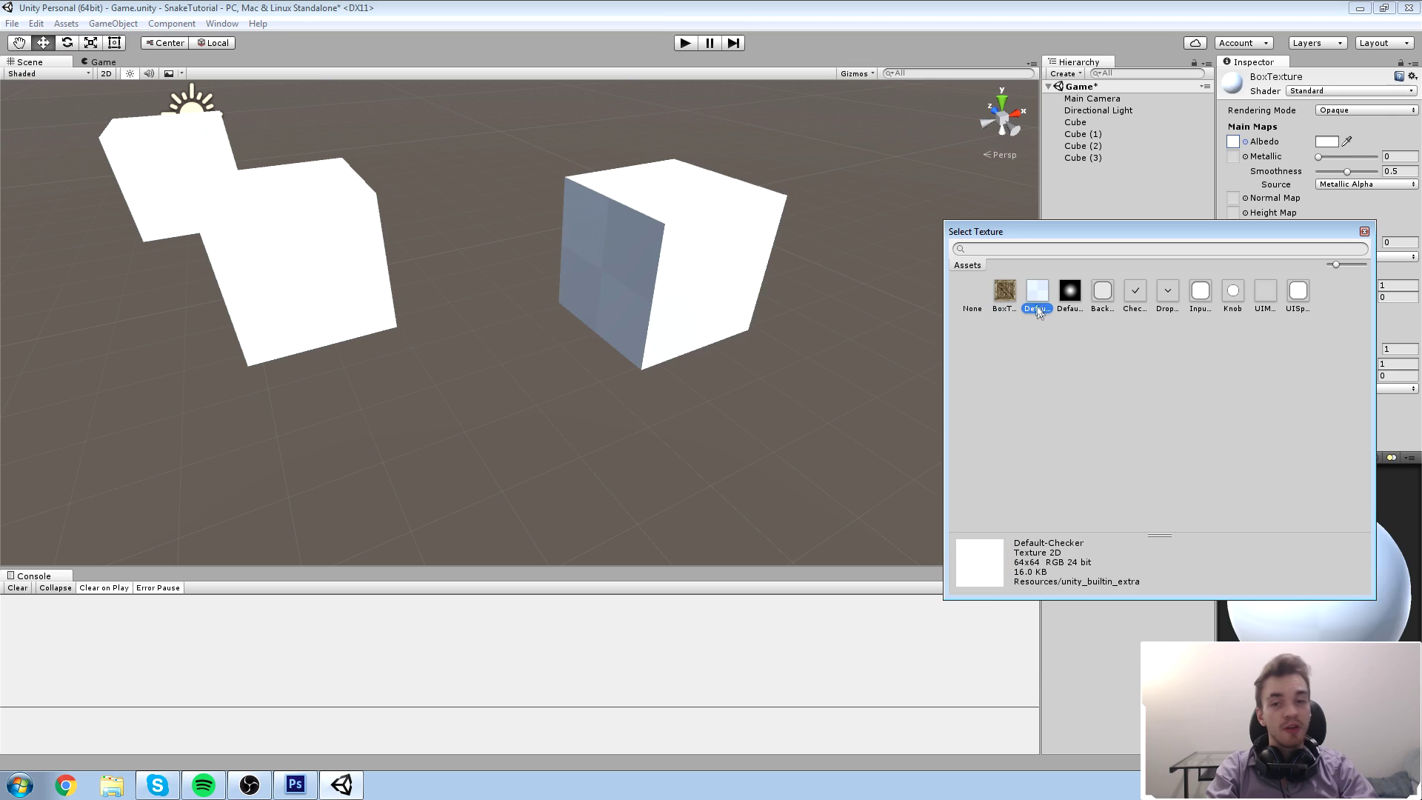
{"action": "key", "text": "Right"}
{"action": "key", "text": "Right"}
{"action": "key", "text": "Right"}
{"action": "key", "text": "Right"}
{"action": "key", "text": "Right"}
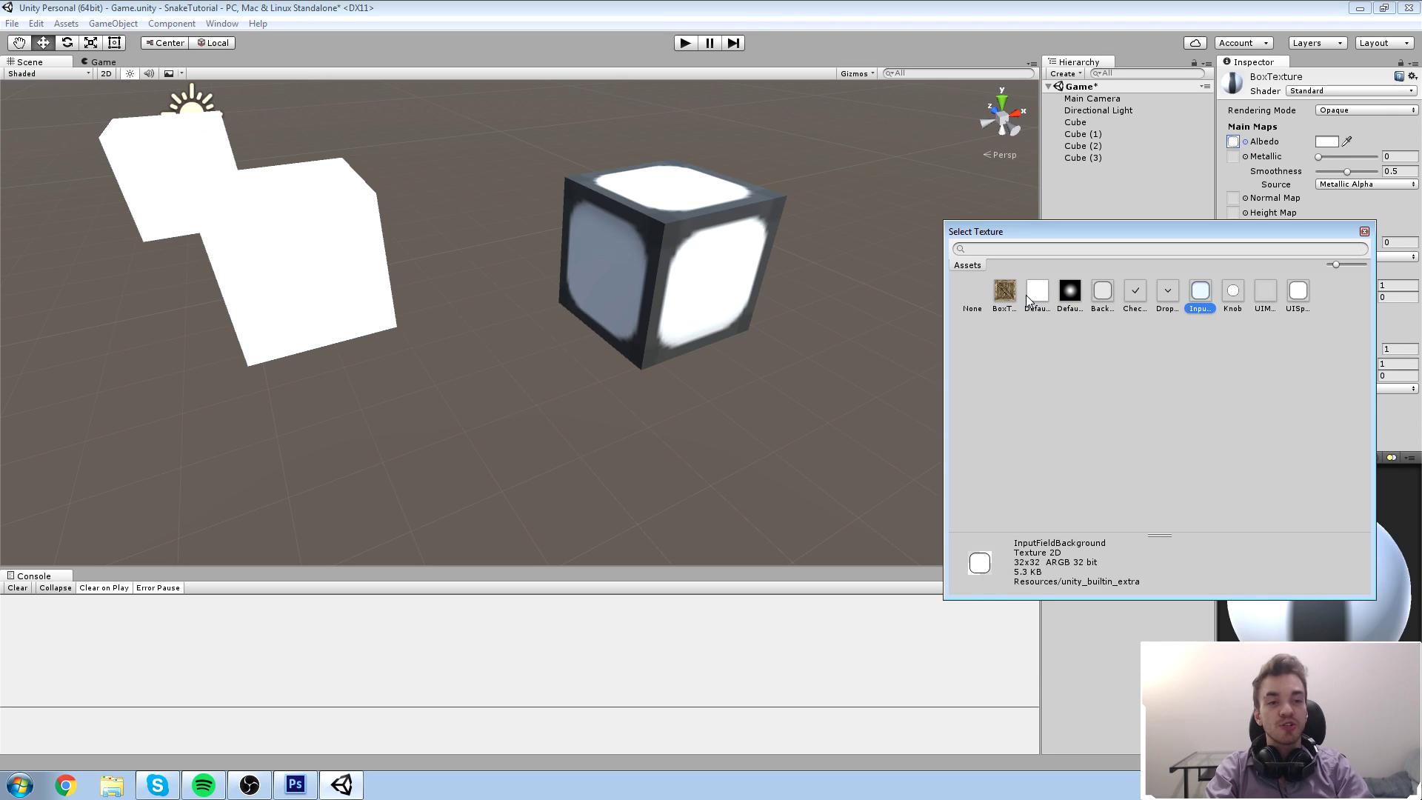
{"action": "key", "text": "Right"}
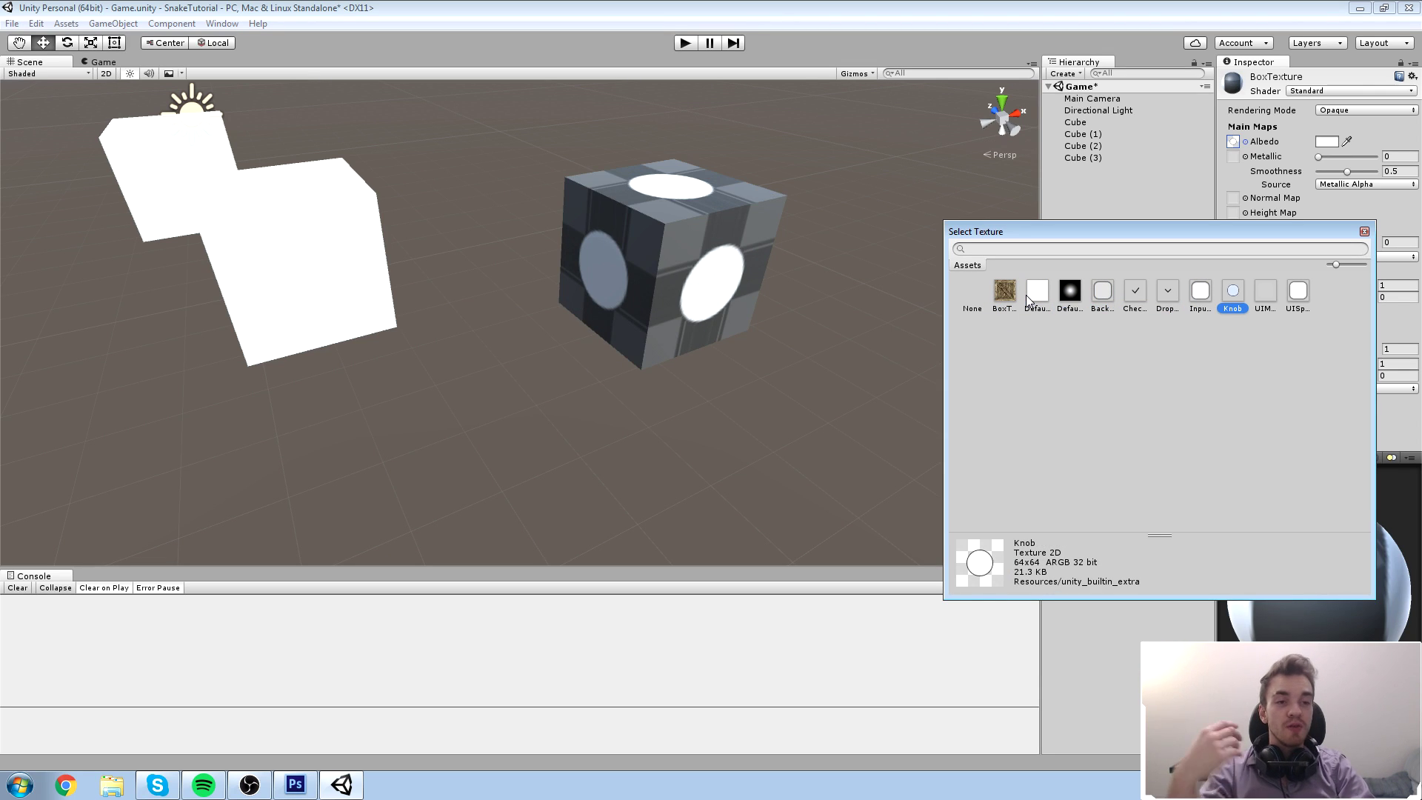
{"action": "key", "text": "Left"}
{"action": "key", "text": "Left"}
{"action": "key", "text": "Left"}
{"action": "key", "text": "Left"}
{"action": "key", "text": "Left"}
{"action": "key", "text": "Left"}
{"action": "key", "text": "Left"}
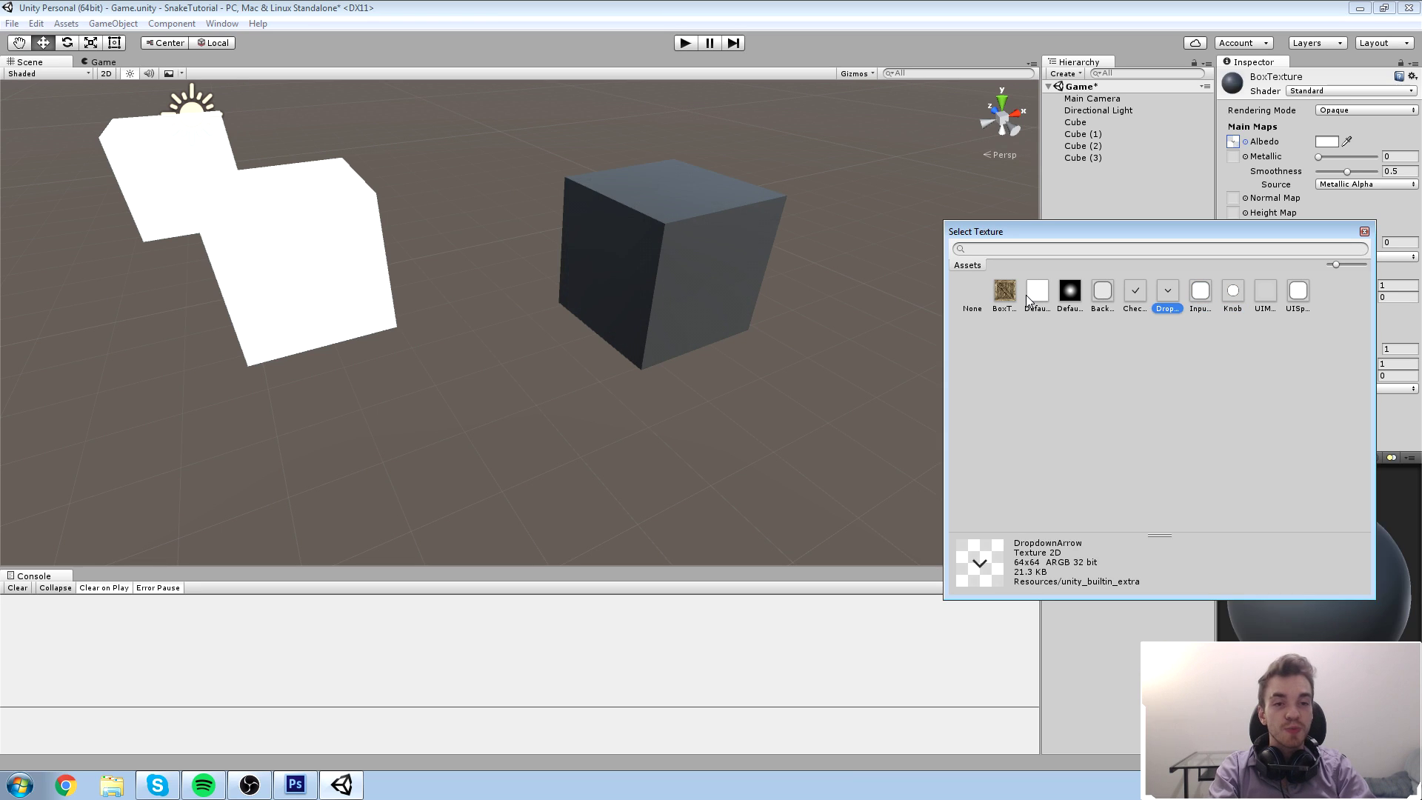
{"action": "left_click", "coordinate": [1365, 231]}
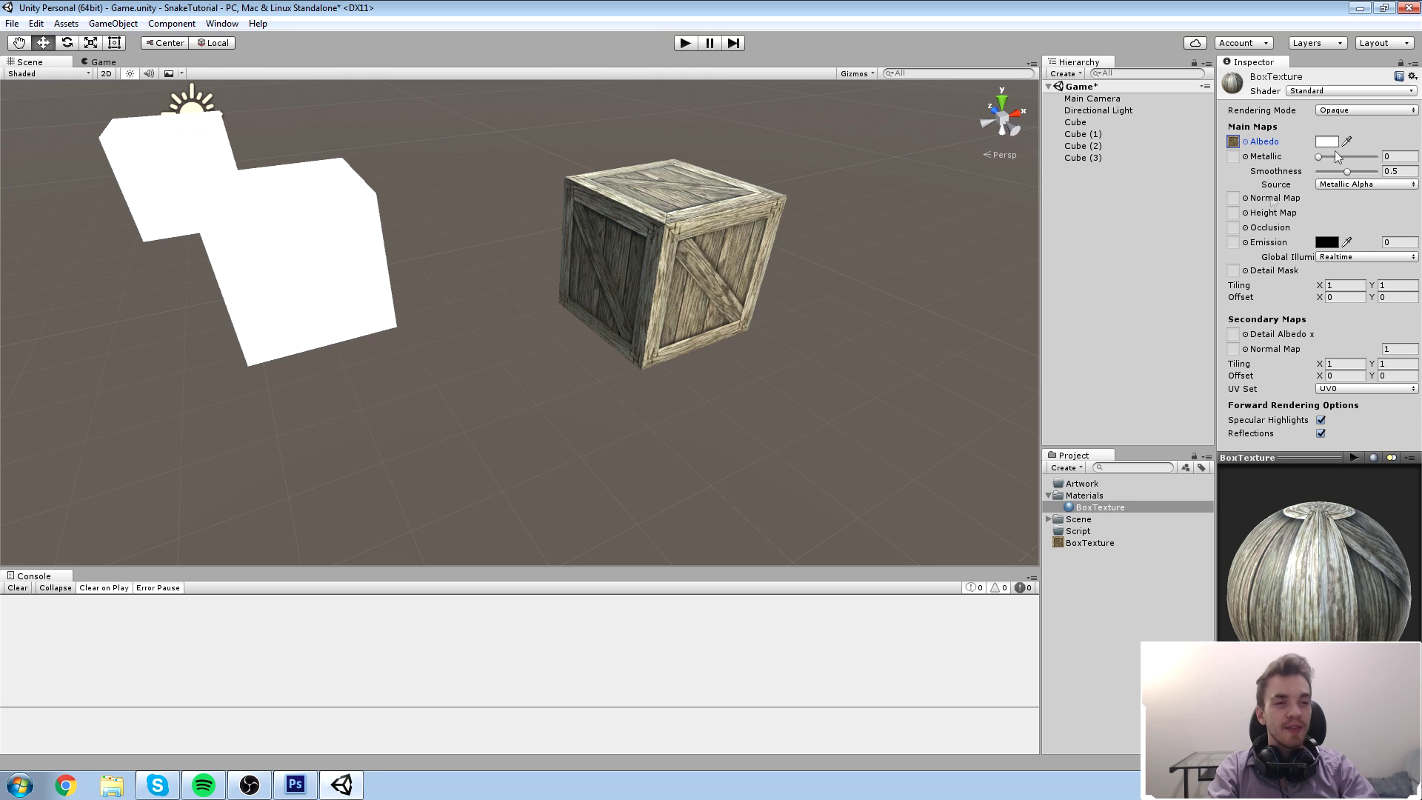
Set the BoxTexture material's smoothness to 0.15 and look through the available shaders, including the Mobile ones, keeping Standard
{"action": "mouse_move", "coordinate": [1320, 158]}
{"action": "left_mouse_down"}
{"action": "mouse_move", "coordinate": [1378, 158]}
{"action": "mouse_move", "coordinate": [1353, 172]}
{"action": "mouse_move", "coordinate": [1289, 159]}
{"action": "mouse_move", "coordinate": [1327, 171]}
{"action": "left_mouse_up"}
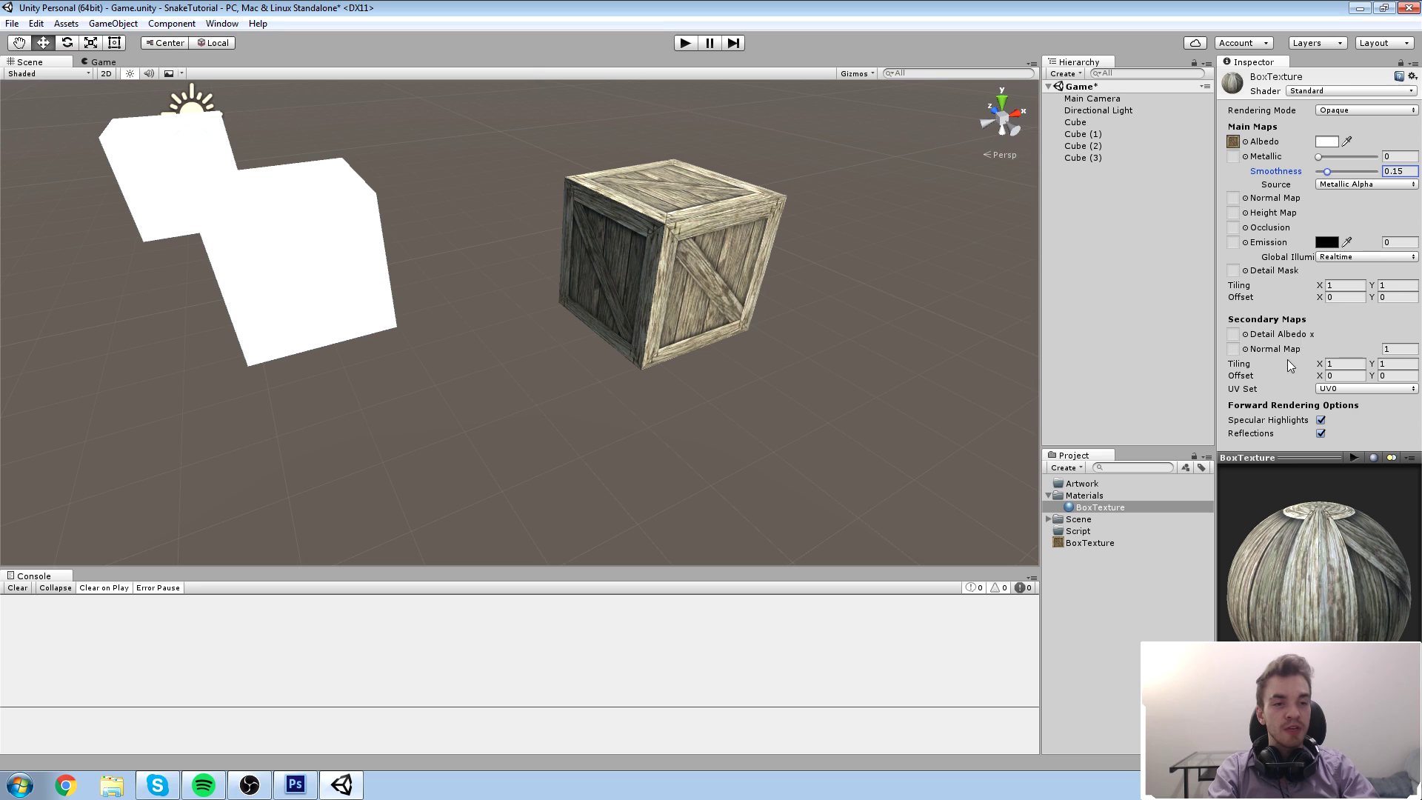
{"action": "left_click", "coordinate": [1332, 92]}
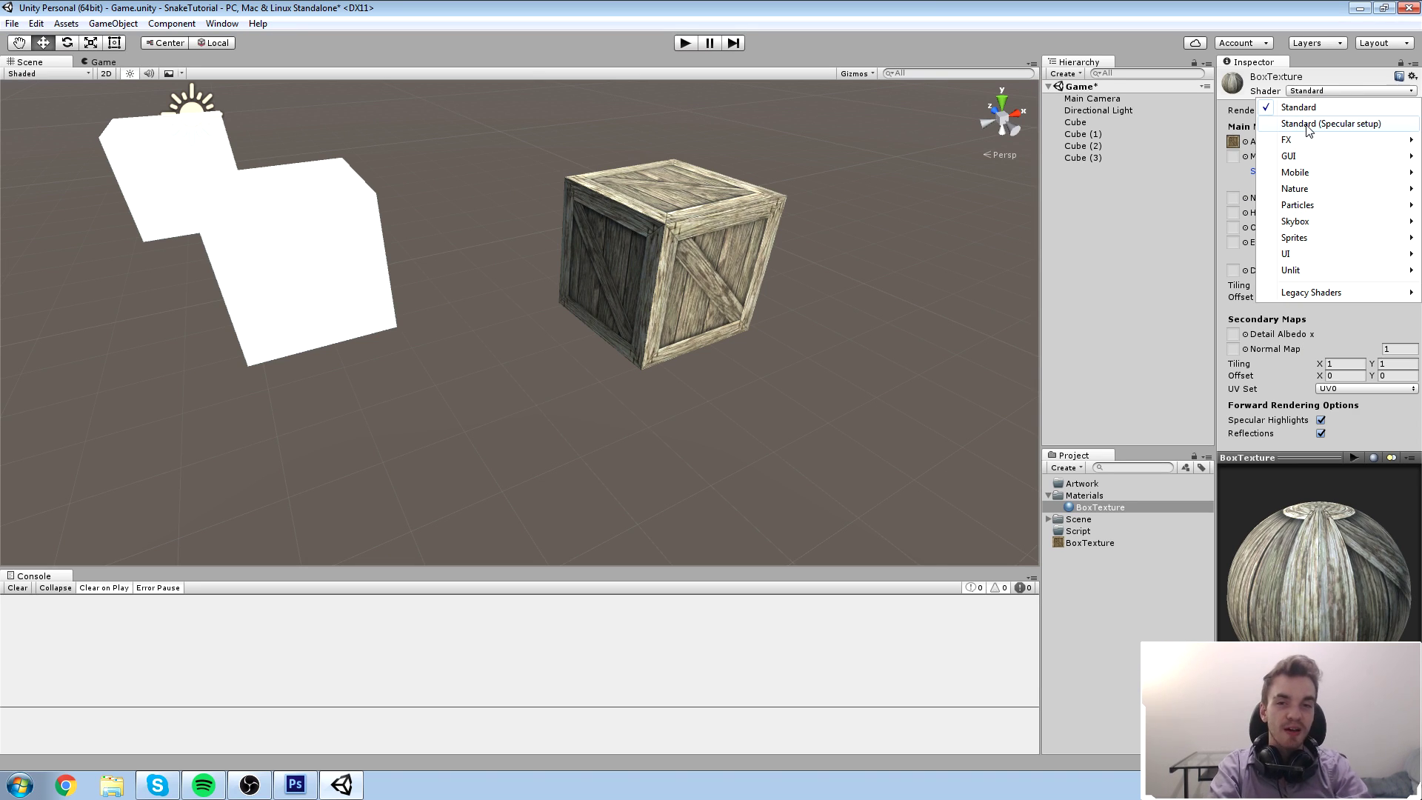
{"action": "mouse_move", "coordinate": [1312, 177]}
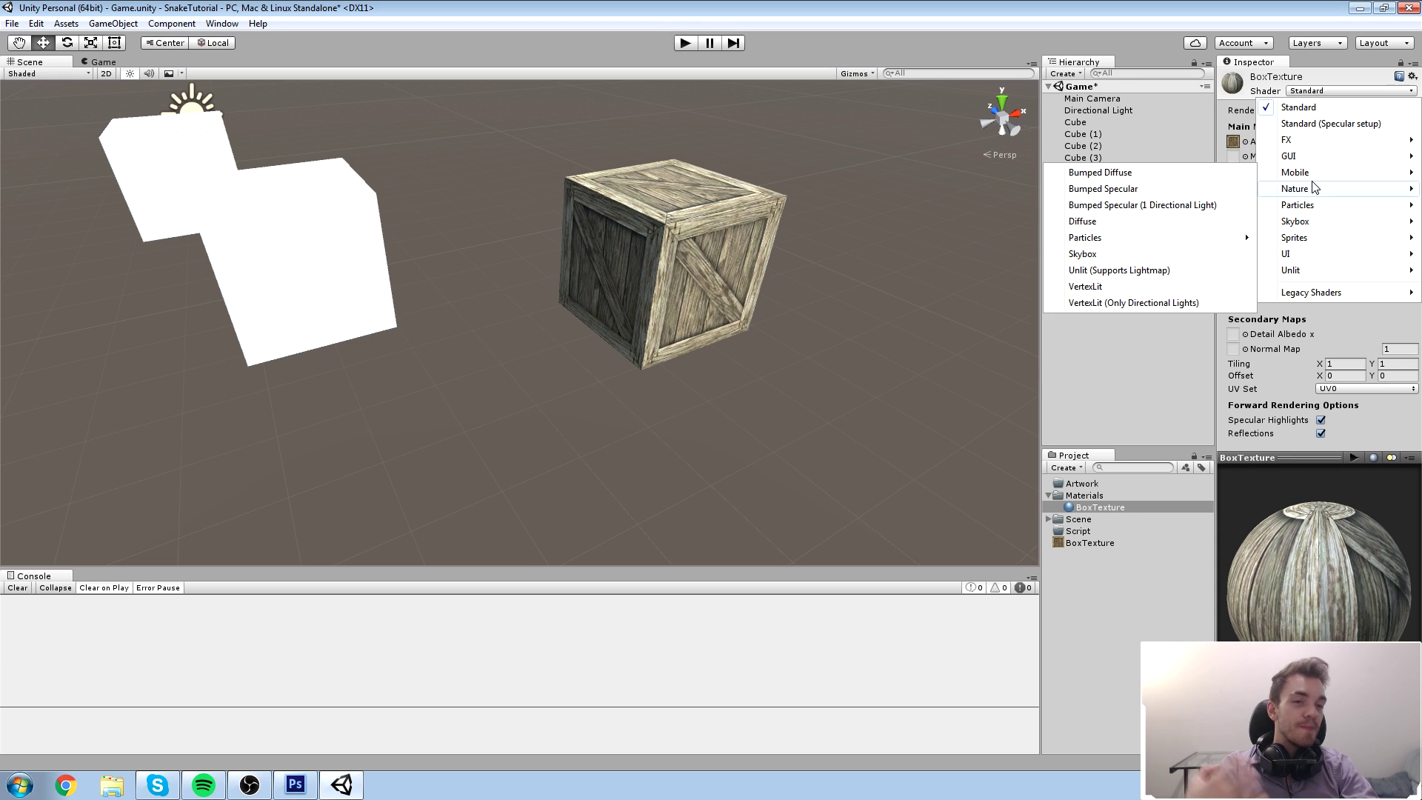
{"action": "left_click", "coordinate": [842, 308]}
{"action": "left_click", "coordinate": [842, 308]}
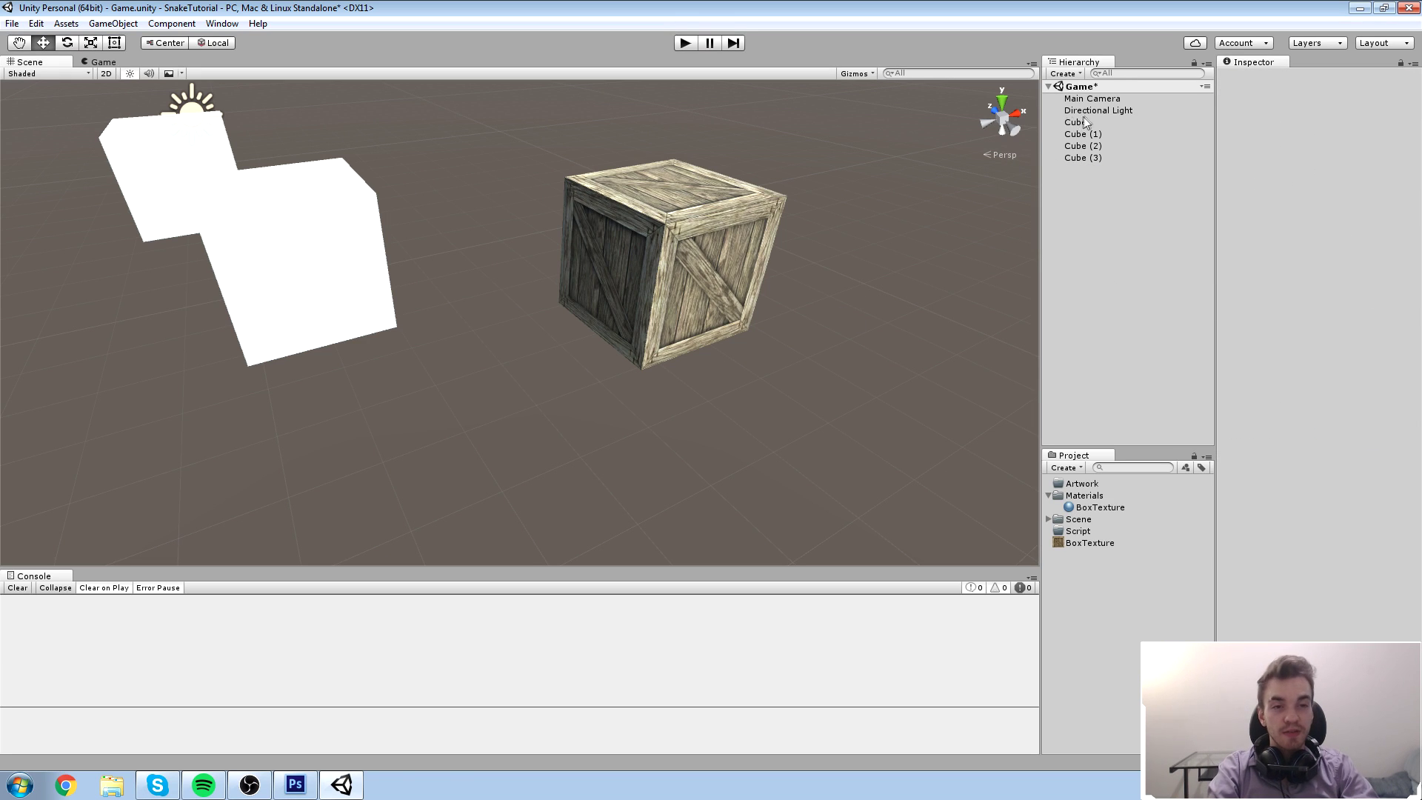
Apply the BoxTexture material to the three remaining white cubes in the scene
{"action": "left_click", "coordinate": [1100, 508]}
{"action": "scroll", "coordinate": [770, 466], "scroll_direction": "down", "scroll_amount": 3}
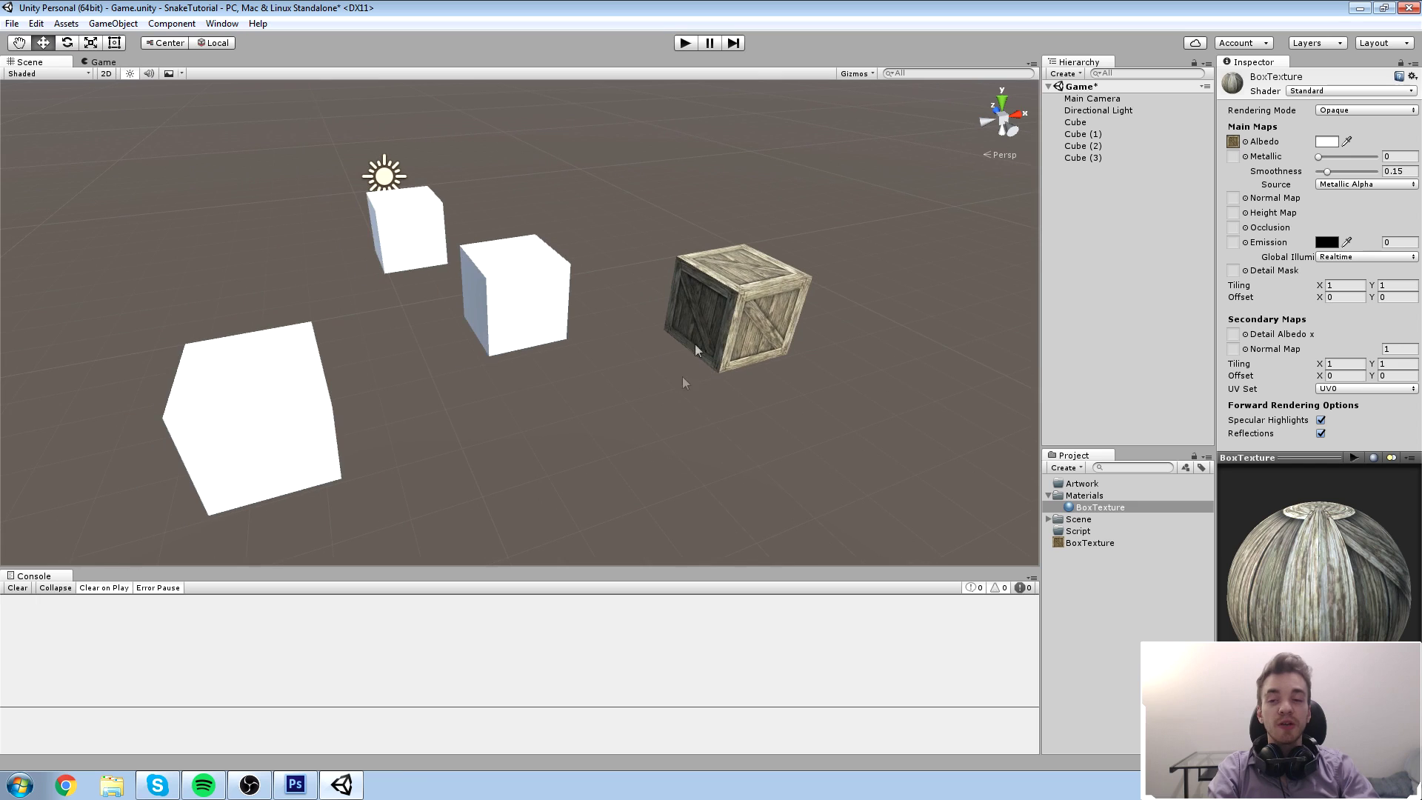
{"action": "left_click_drag", "start_coordinate": [1107, 508], "coordinate": [515, 296]}
{"action": "left_click_drag", "start_coordinate": [1102, 508], "coordinate": [297, 381]}
{"action": "left_click", "coordinate": [551, 311]}
{"action": "middle_click_drag", "start_coordinate": [575, 300], "coordinate": [666, 335]}
{"action": "left_click", "coordinate": [1081, 613]}
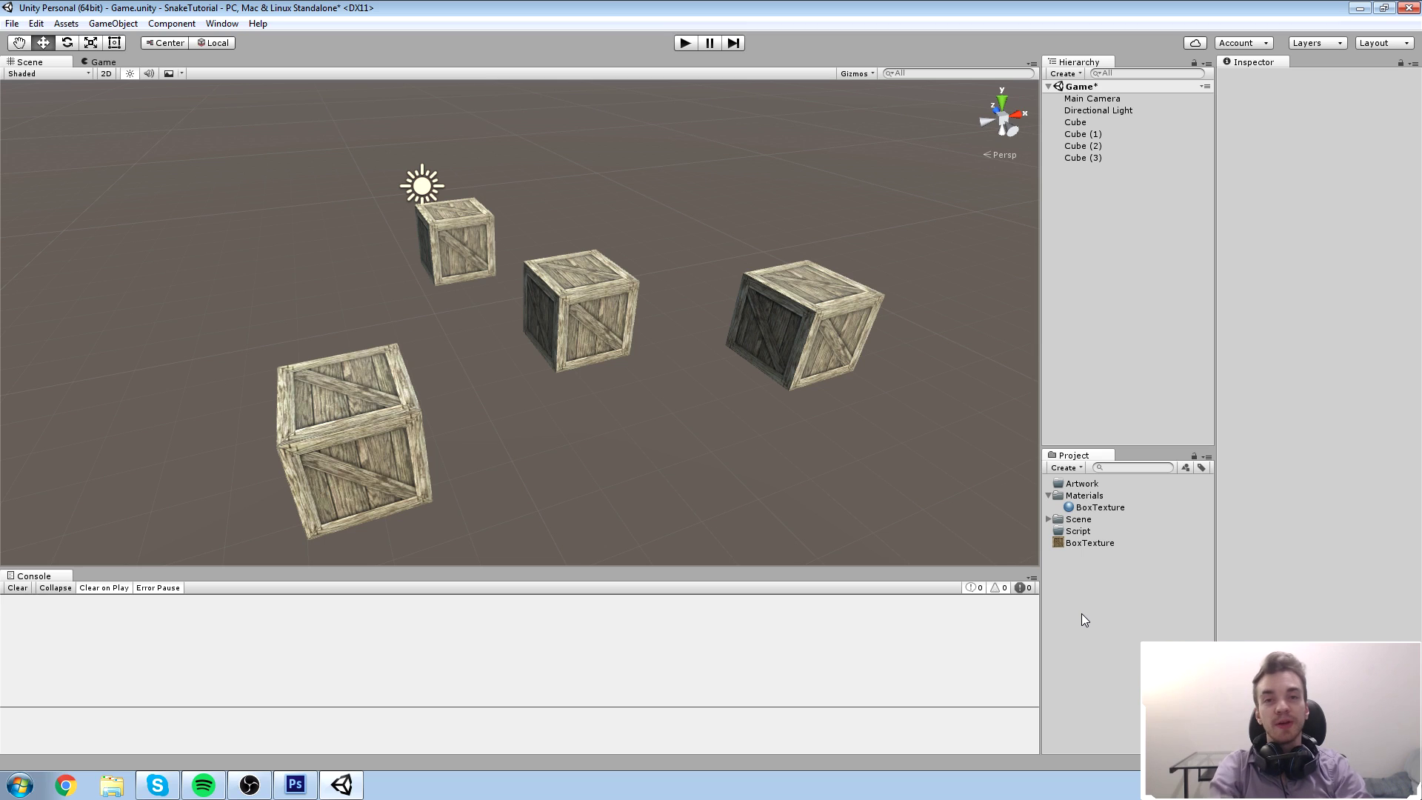
Move the BoxTexture image and the Materials folder into the Artwork folder and save the scene
{"action": "left_click_drag", "start_coordinate": [1090, 542], "coordinate": [1083, 485]}
{"action": "left_click", "coordinate": [1048, 484]}
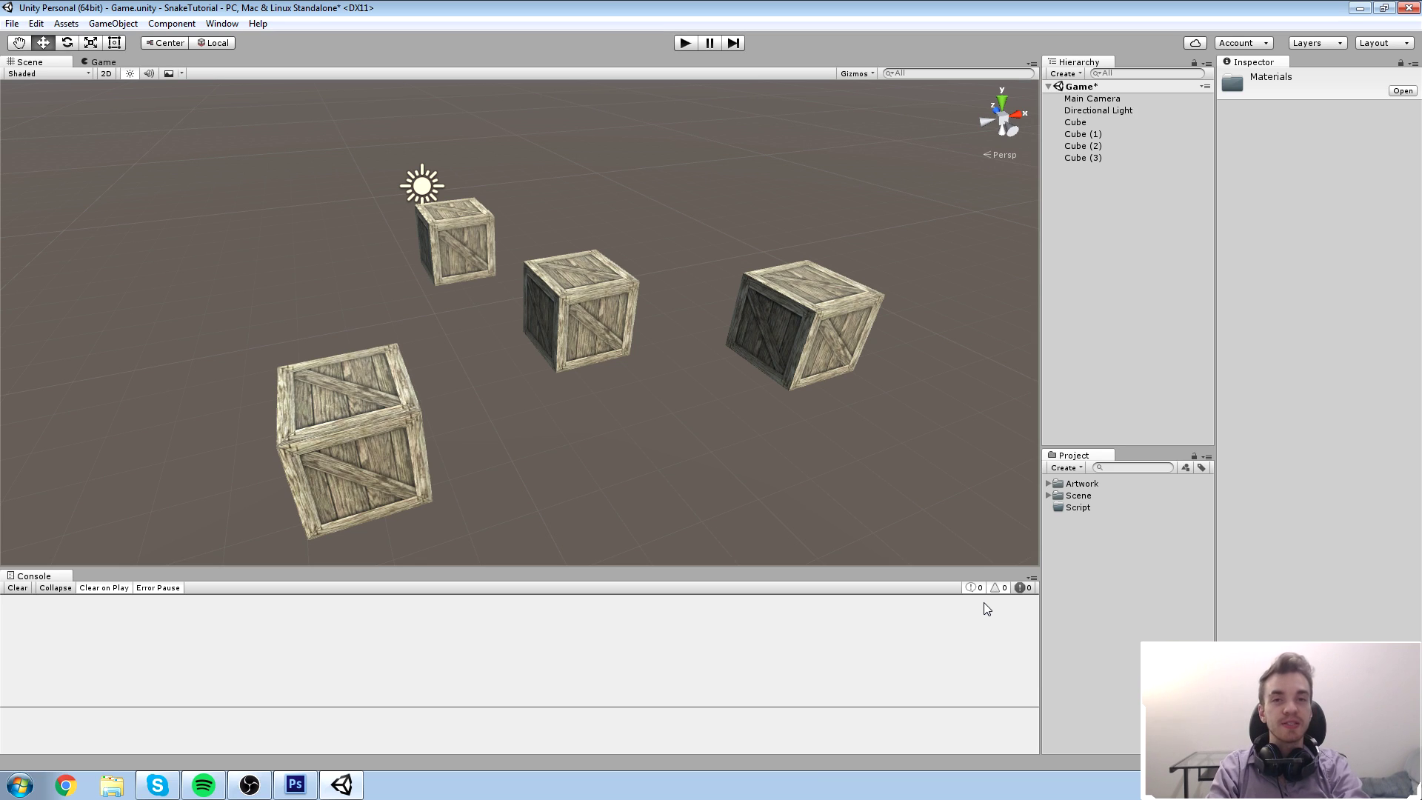
{"action": "left_click", "coordinate": [1047, 483]}
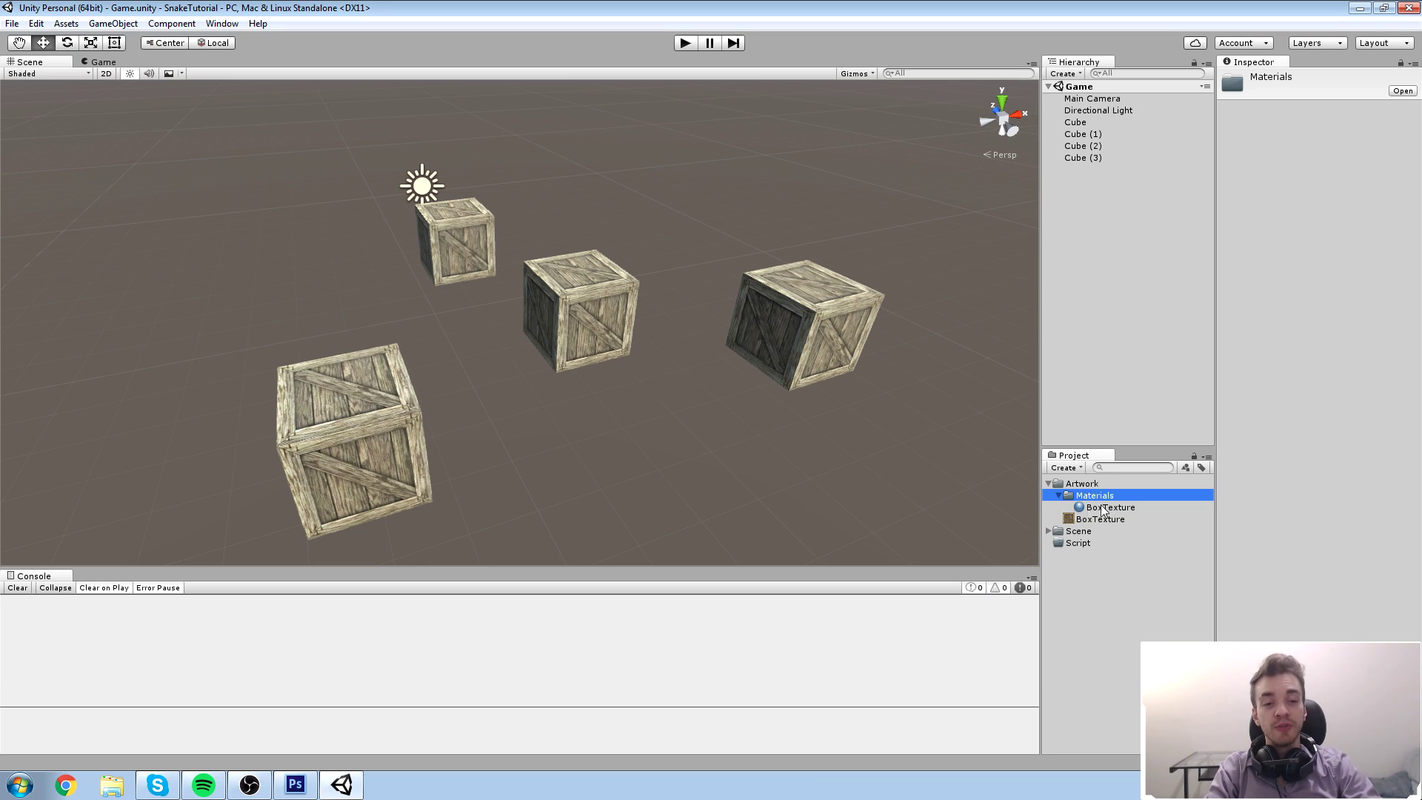
Delete the BoxTexture material from the Materials folder and select Cube (1) to examine the effect on the cubes
{"action": "left_click", "coordinate": [1112, 507]}
{"action": "key", "text": "Delete"}
{"action": "key", "text": "Return"}
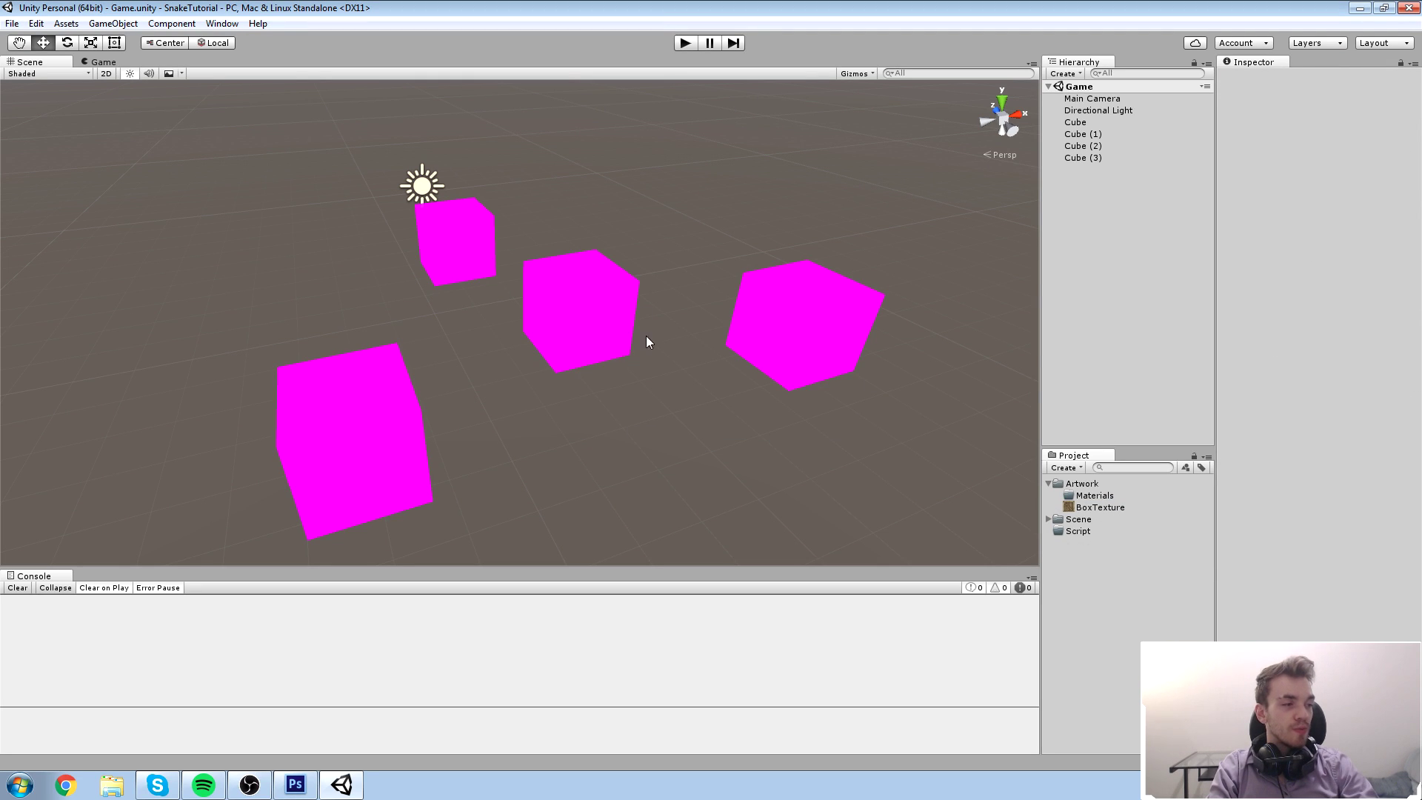
{"action": "scroll", "coordinate": [625, 342], "scroll_direction": "down", "scroll_amount": 3}
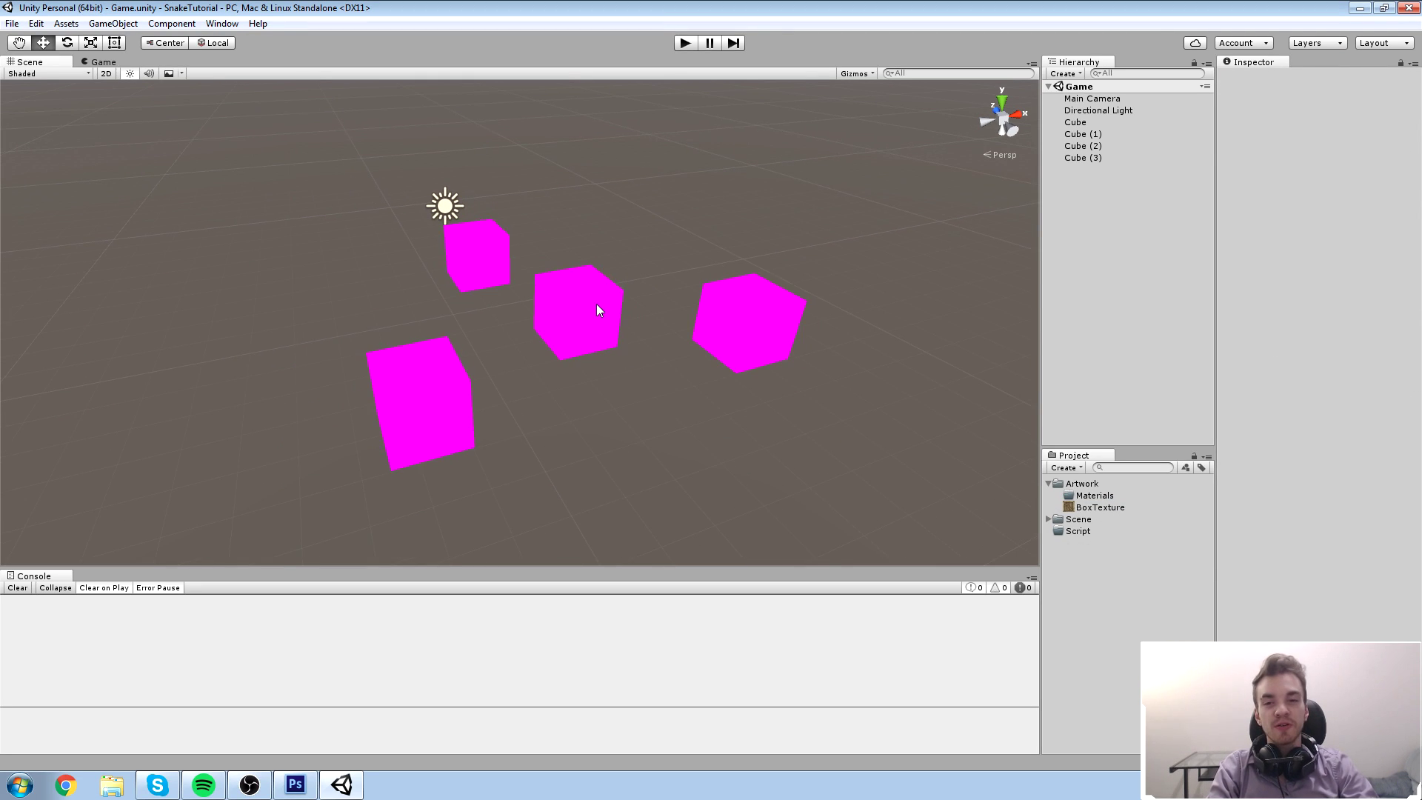
{"action": "left_click", "coordinate": [783, 356]}
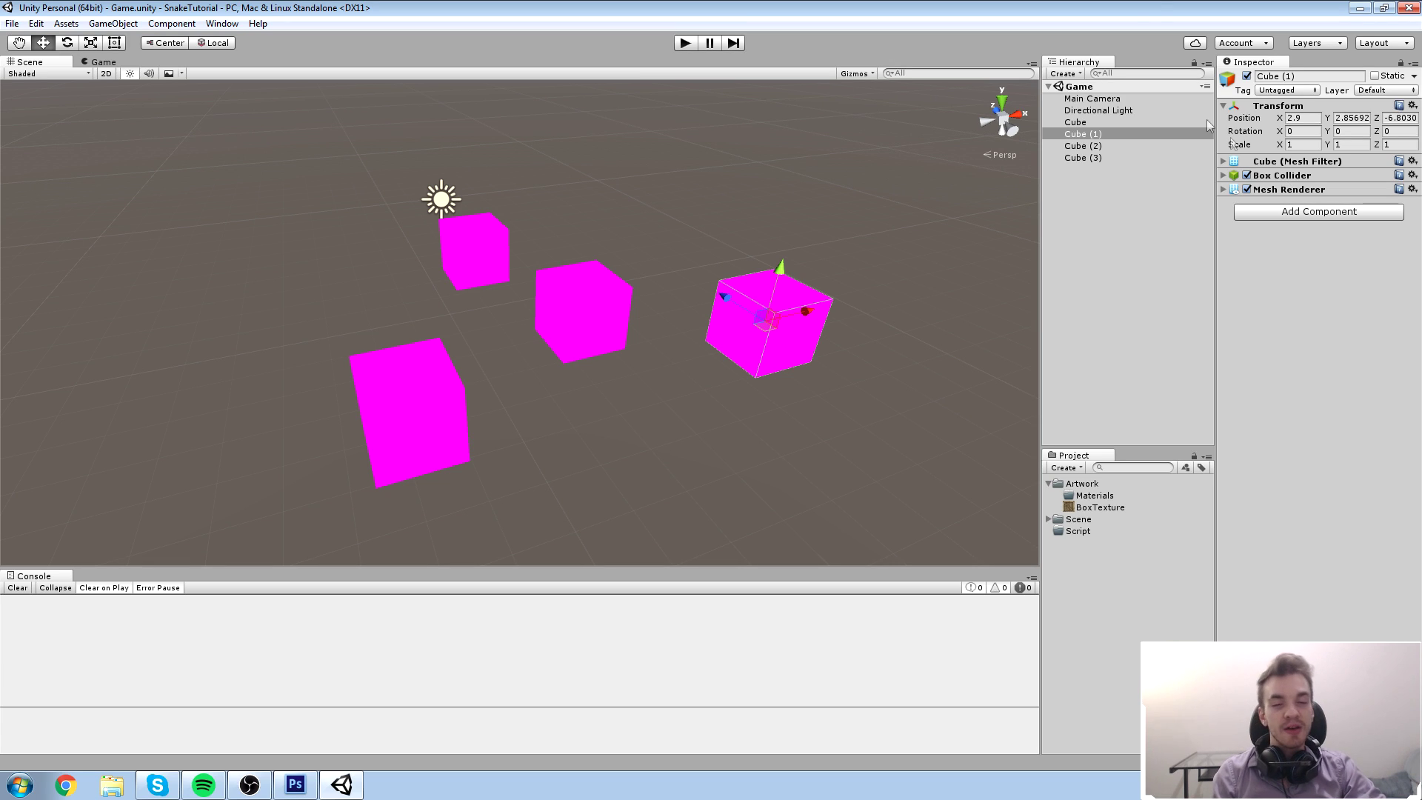
Delete the empty Materials folder from the Artwork folder
{"action": "left_click", "coordinate": [1104, 496]}
{"action": "key", "text": "Delete"}
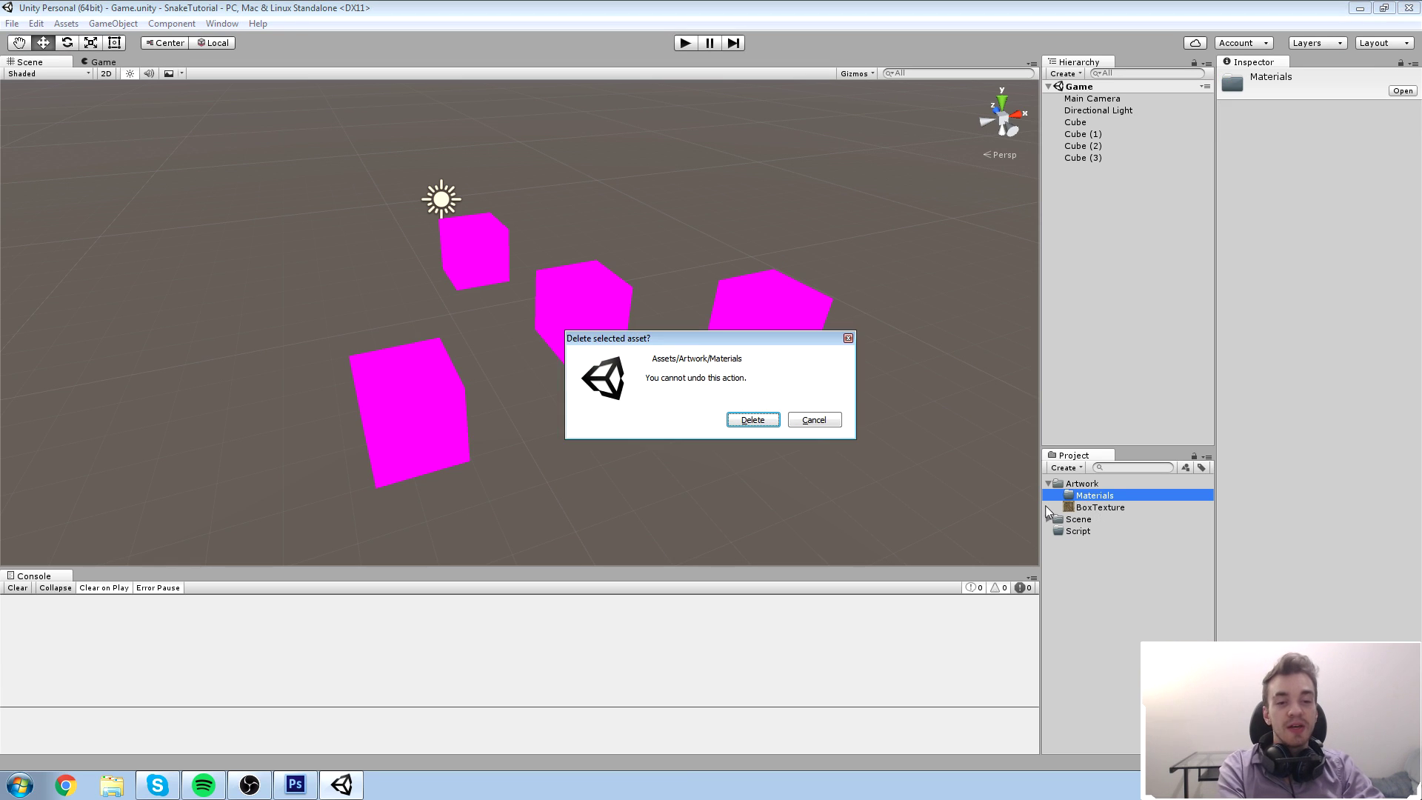
{"action": "key", "text": "Return"}
Apply the BoxTexture image directly to Cube (1) and delete the Materials folder generated by it
{"action": "left_click_drag", "start_coordinate": [1100, 497], "coordinate": [739, 311]}
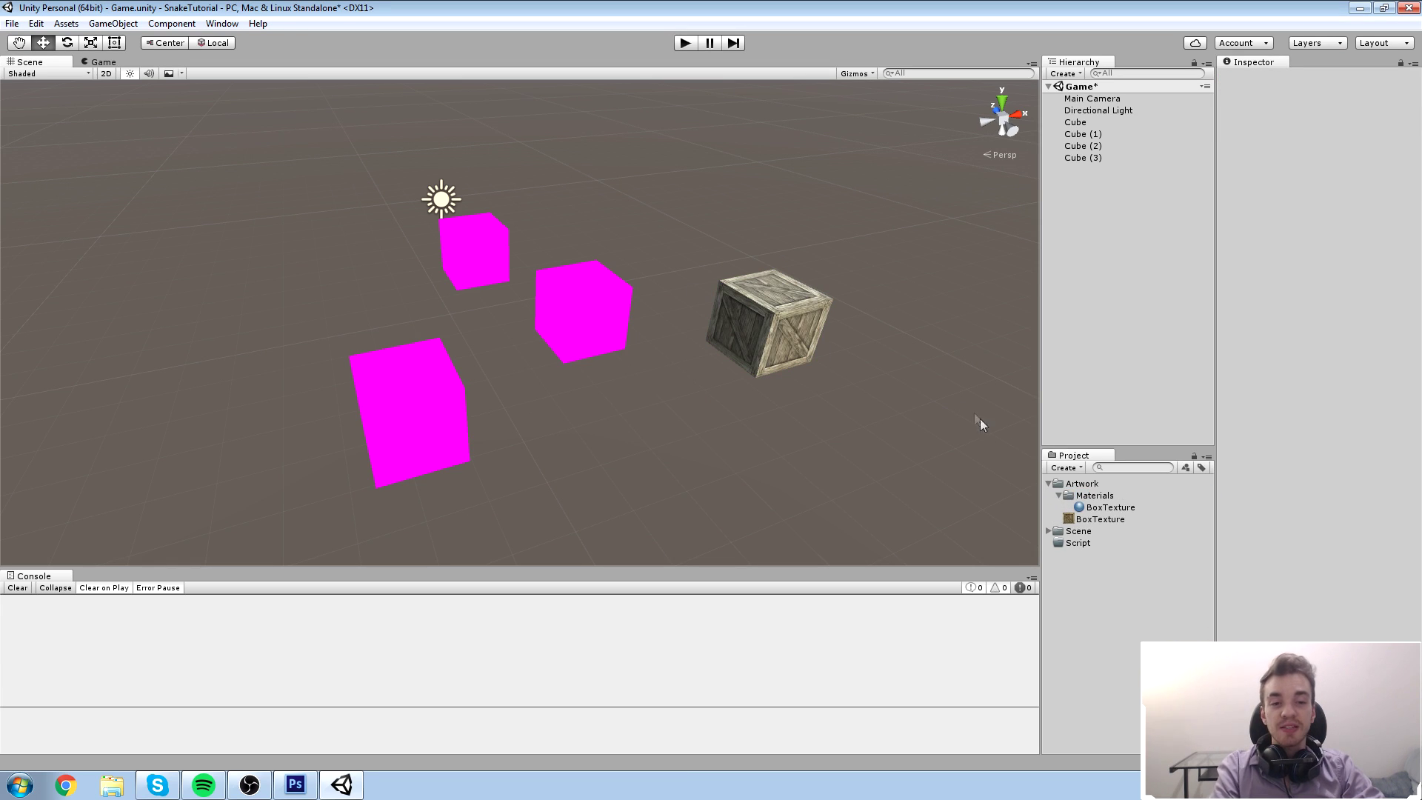
{"action": "left_click", "coordinate": [1096, 495]}
{"action": "key", "text": "Delete"}
{"action": "key", "text": "Return"}
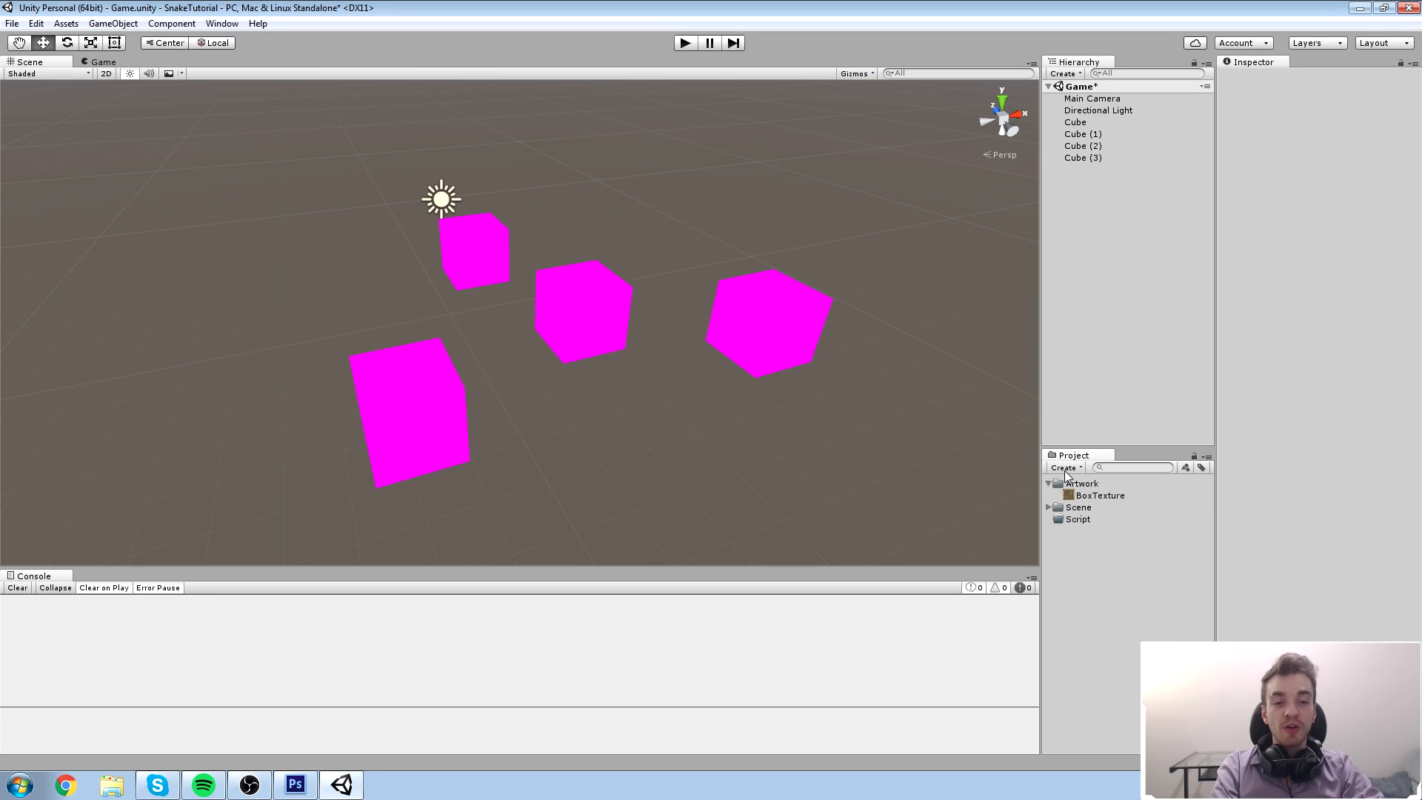
Create a new material in the project and name it BoxTexture
{"action": "left_click", "coordinate": [1064, 468]}
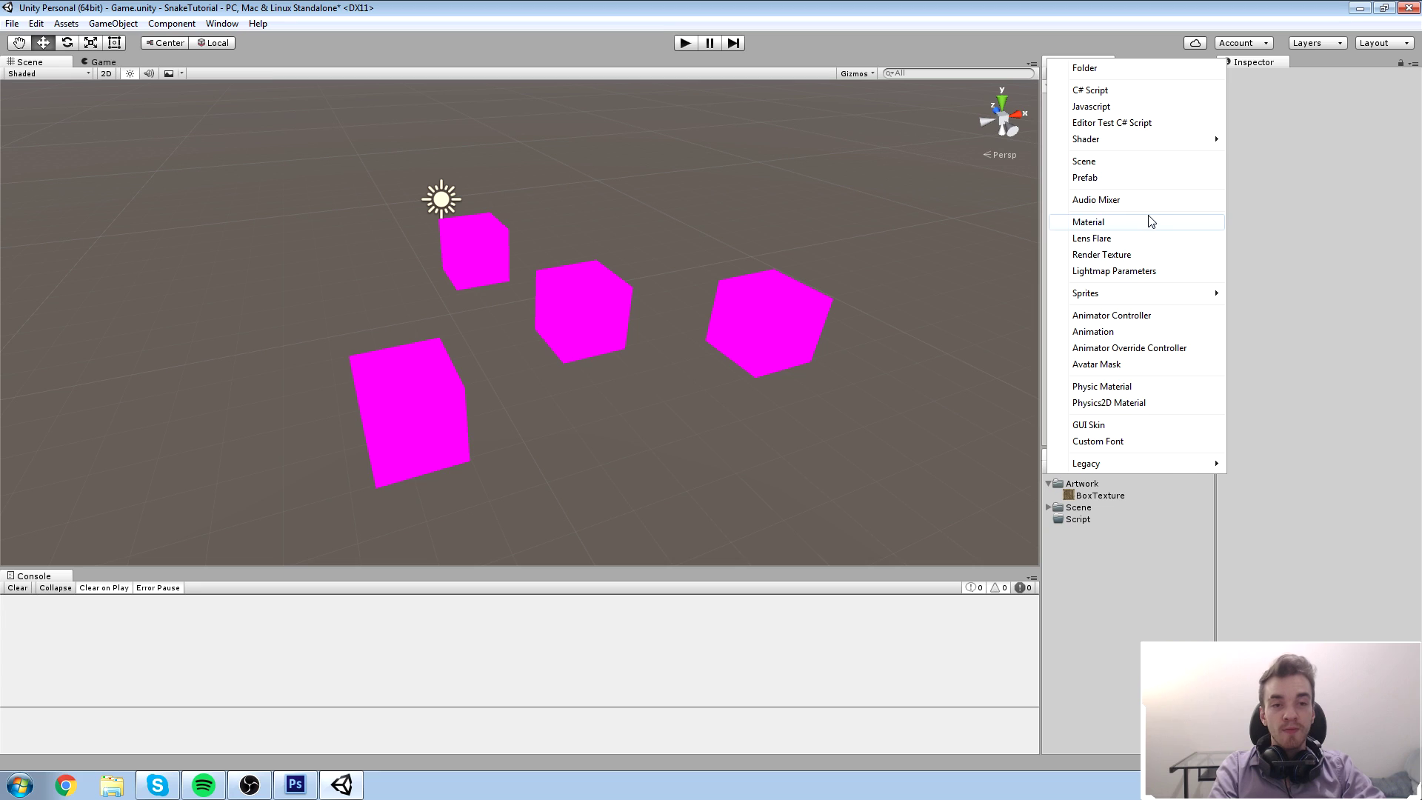
{"action": "left_click", "coordinate": [1148, 220]}
{"action": "type", "text": "Bo"}
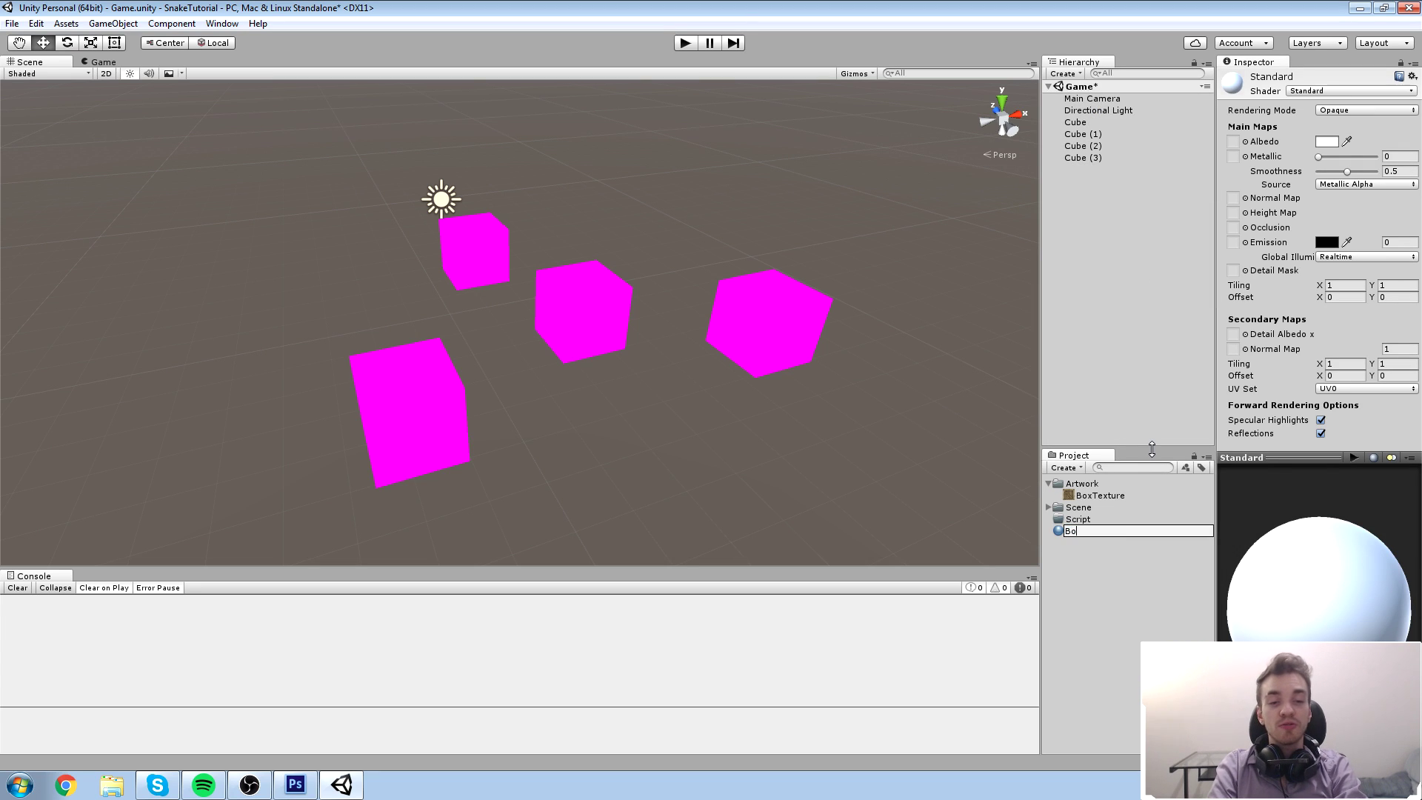
{"action": "type", "text": "xTexture"}
{"action": "key", "text": "Return"}
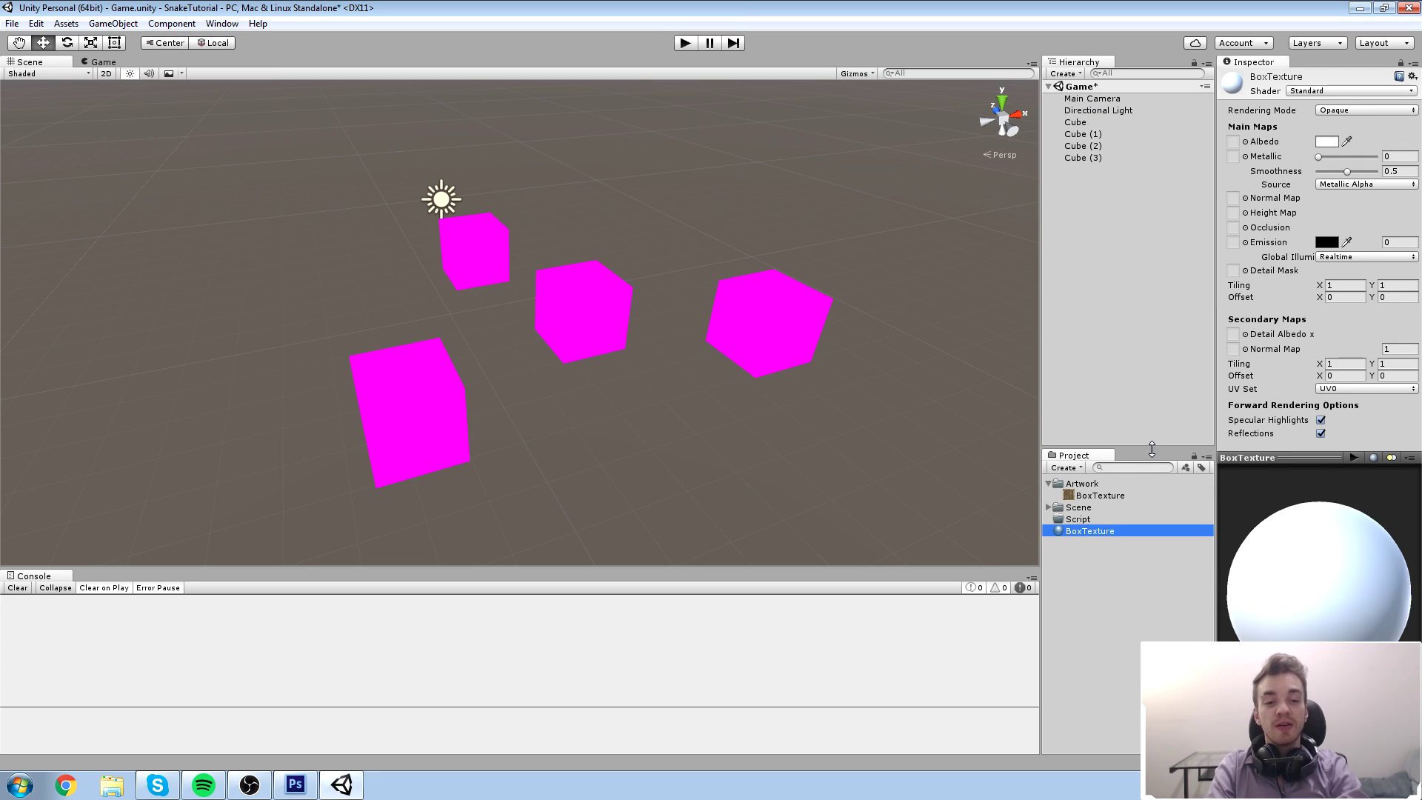
Move the new material into the Artwork folder and rename it Box
{"action": "left_click_drag", "start_coordinate": [1071, 541], "coordinate": [1082, 483]}
{"action": "left_click", "coordinate": [1116, 508]}
{"action": "type", "text": "BoxTe"}
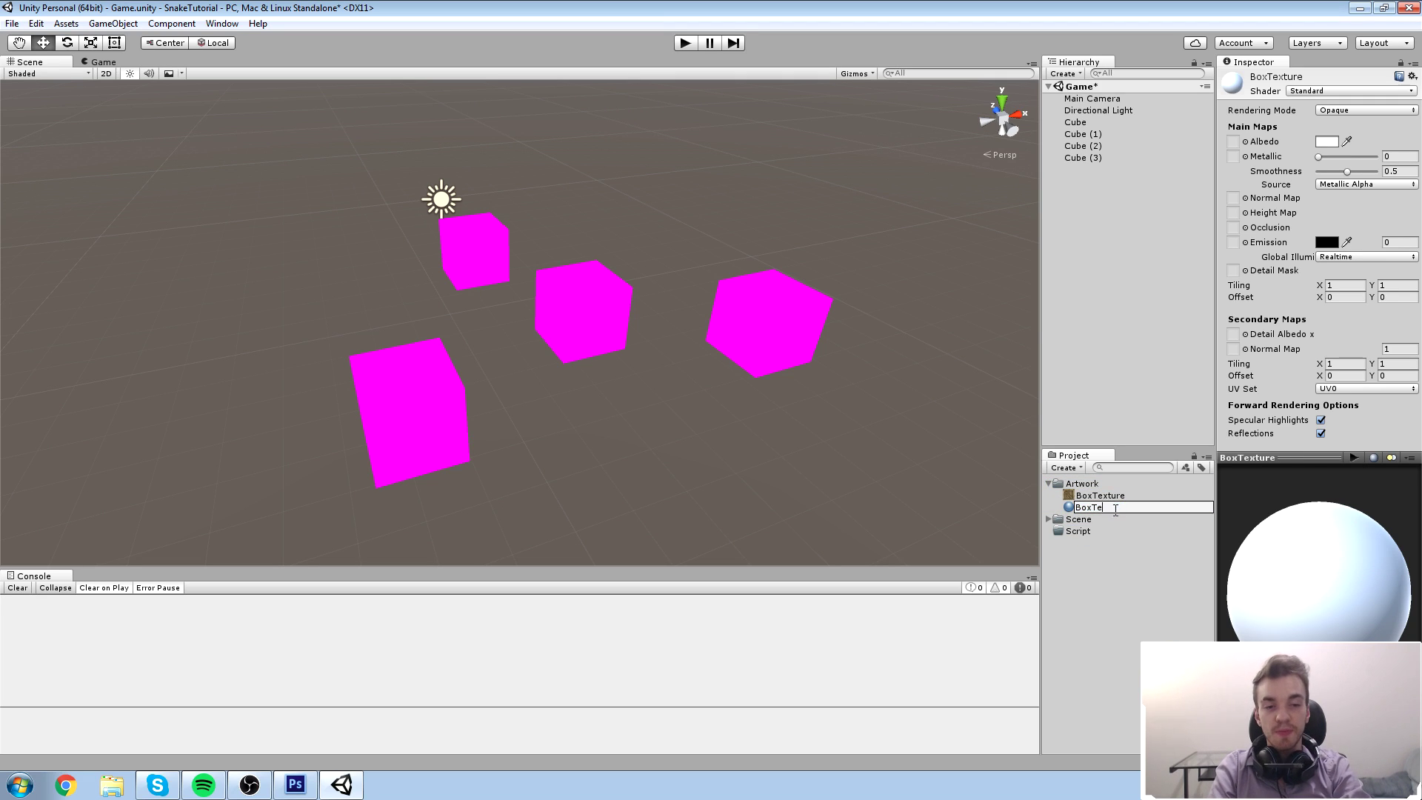
{"action": "key", "text": "Return"}
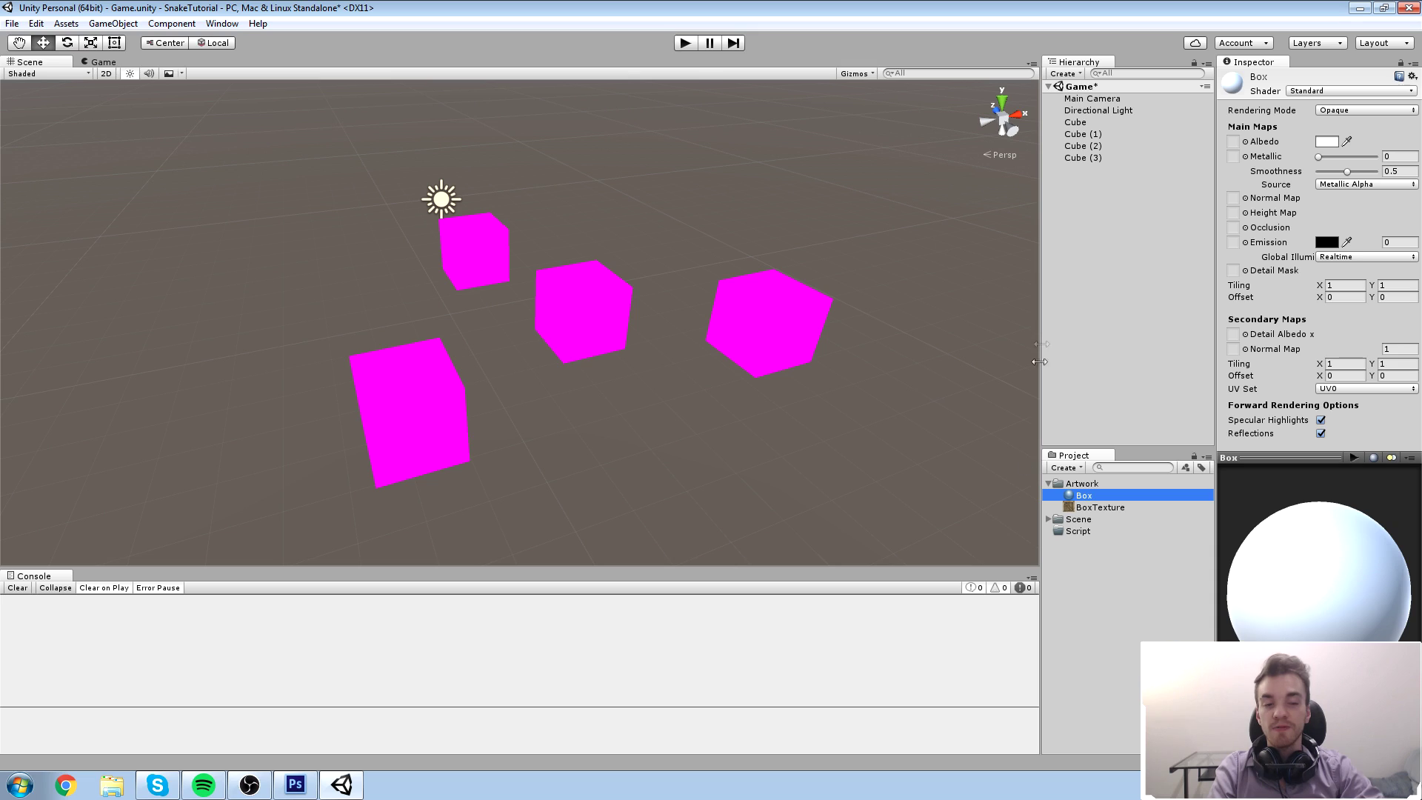
Apply the Box material to all four cubes in the scene
{"action": "left_click_drag", "start_coordinate": [1080, 496], "coordinate": [500, 256]}
{"action": "left_click_drag", "start_coordinate": [1088, 494], "coordinate": [975, 340]}
{"action": "left_click_drag", "start_coordinate": [1036, 398], "coordinate": [448, 415]}
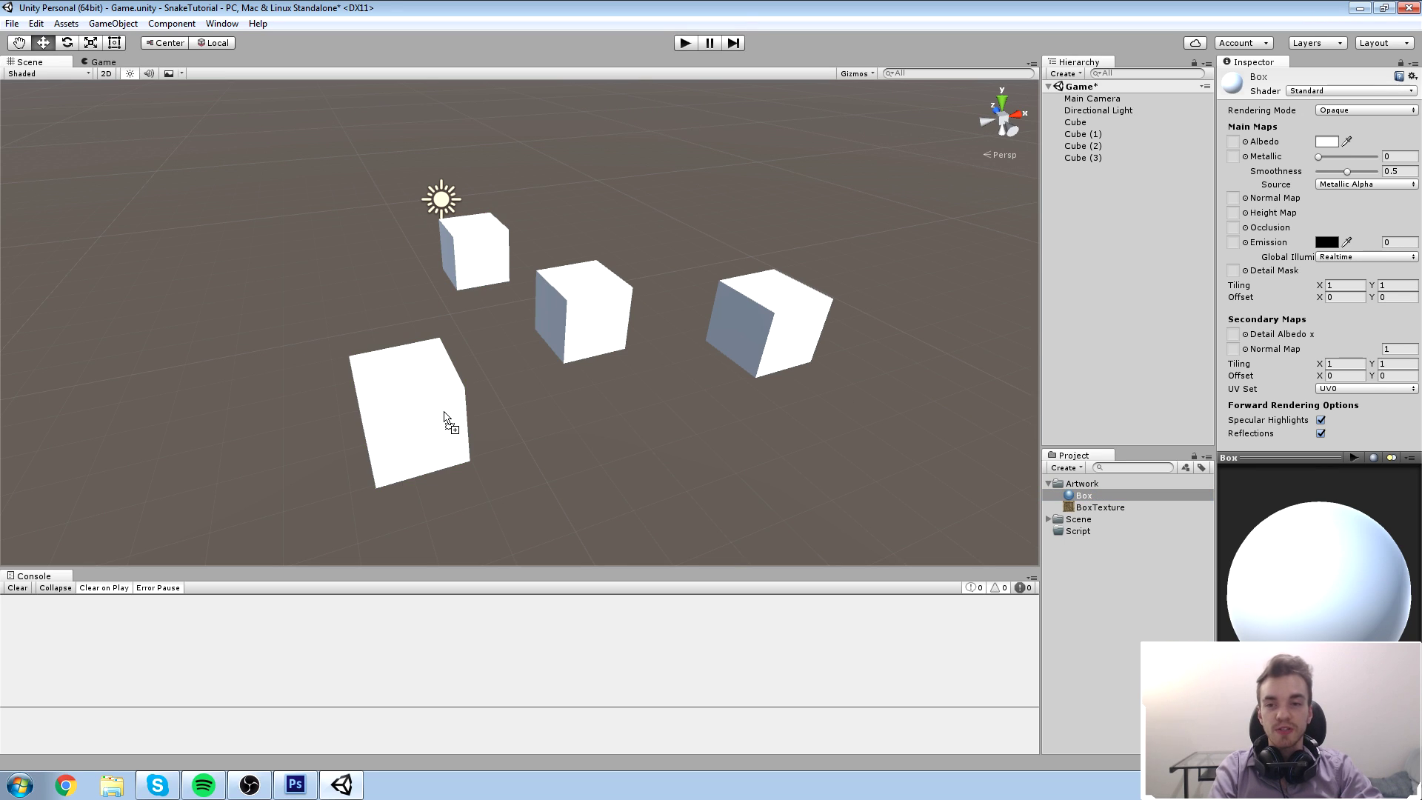
Try different albedo colours on the Box material and return it to white
{"action": "left_click", "coordinate": [1327, 142]}
{"action": "left_click_drag", "start_coordinate": [120, 120], "coordinate": [2, 8]}
{"action": "left_click", "coordinate": [169, 8]}
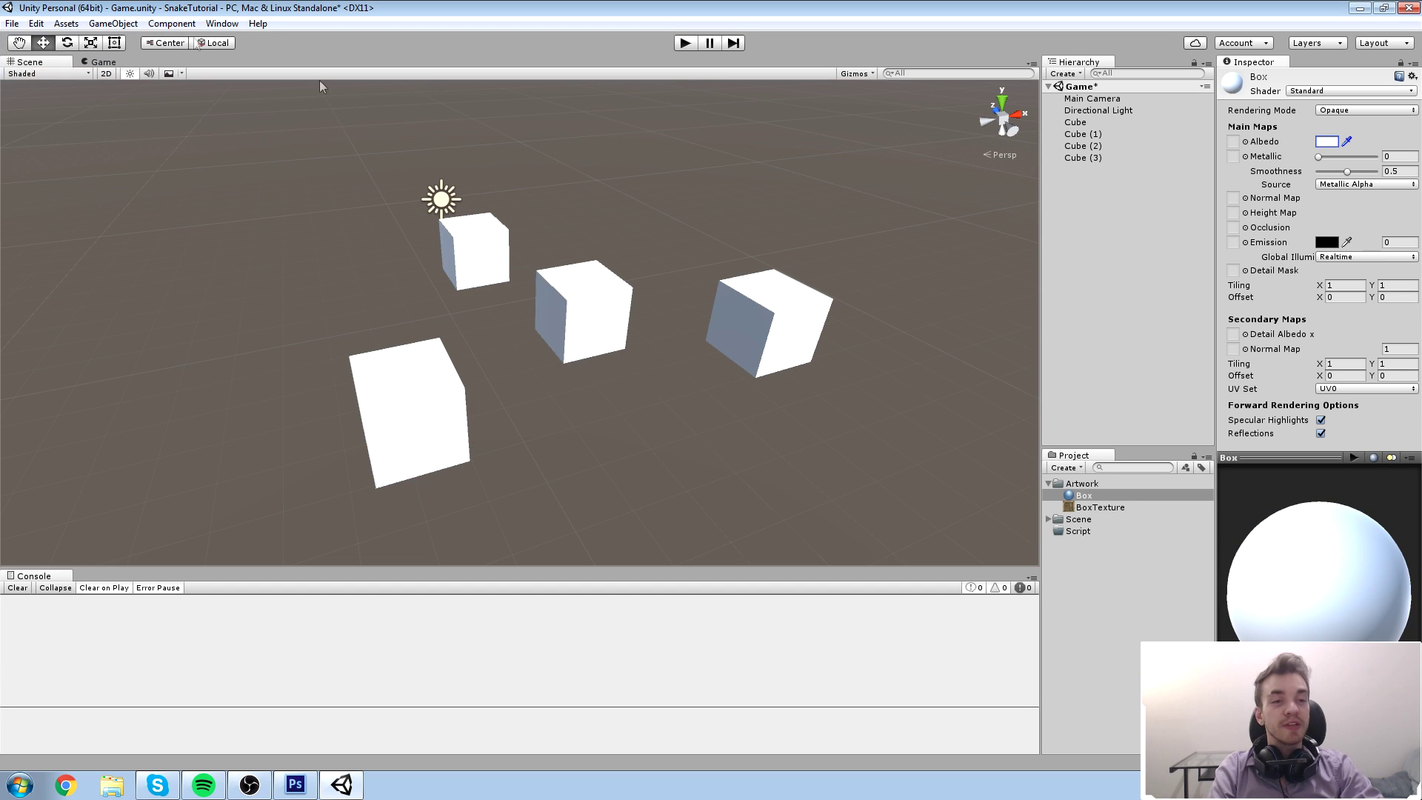
Assign the BoxTexture image as the Box material's albedo map
{"action": "left_click", "coordinate": [1233, 144]}
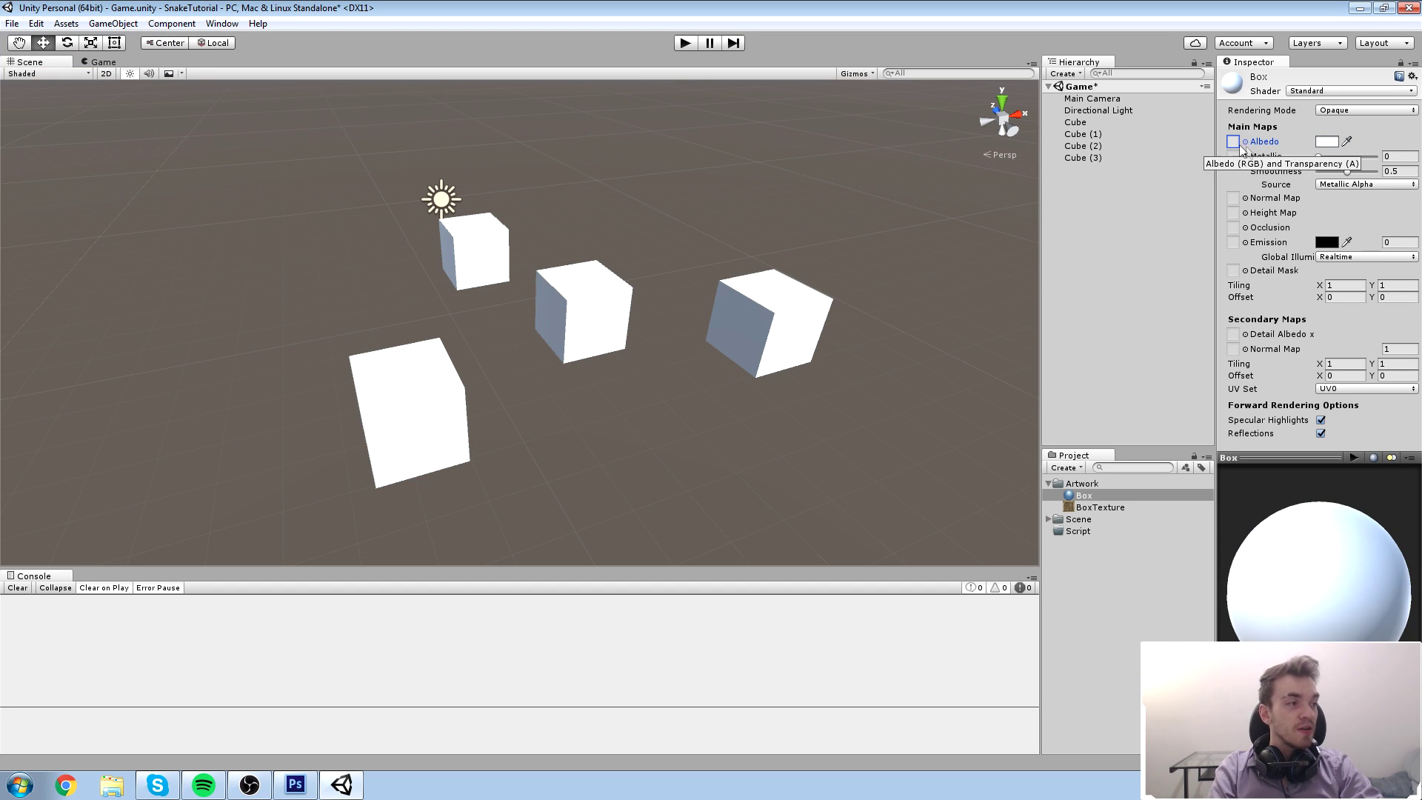
{"action": "left_click", "coordinate": [1245, 142]}
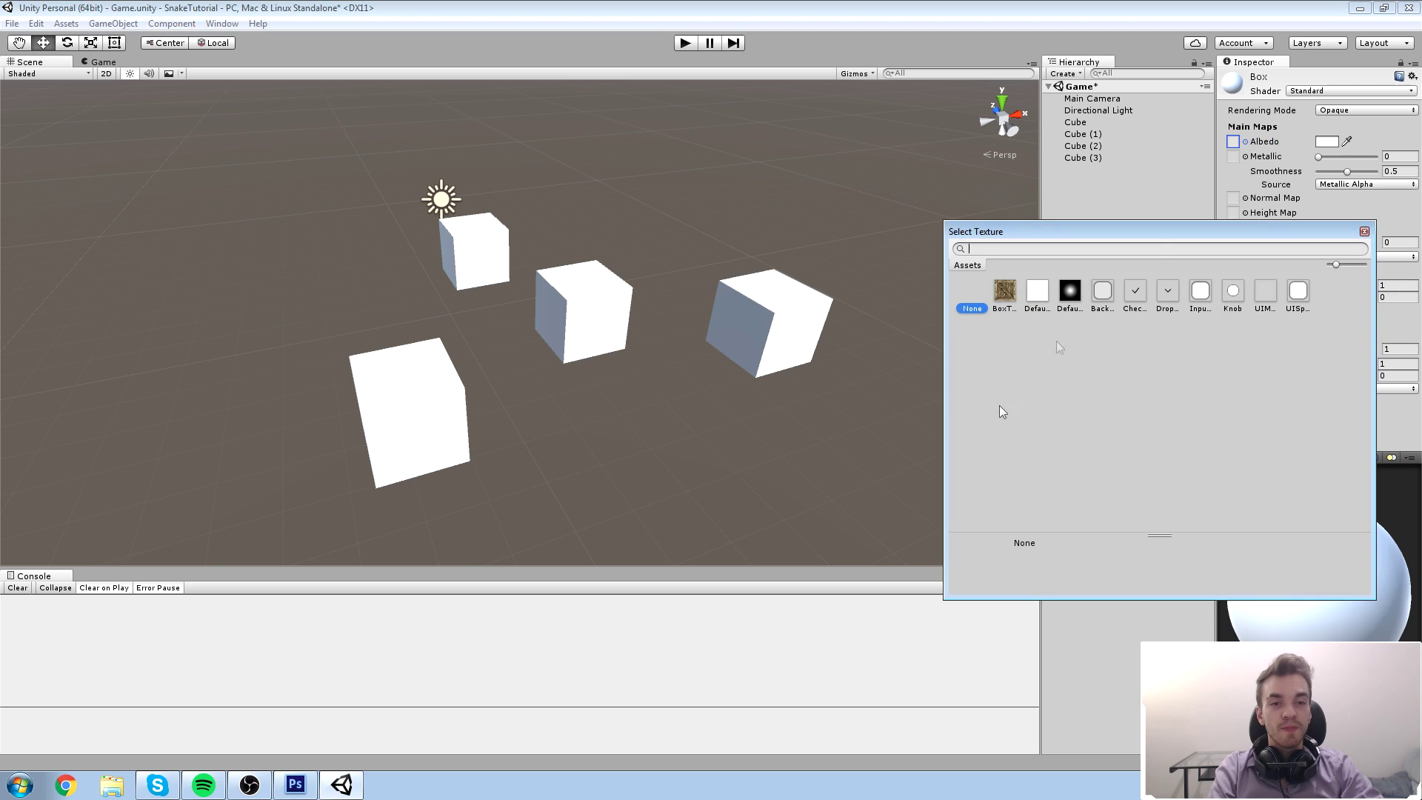
{"action": "left_click", "coordinate": [1005, 292]}
{"action": "left_click", "coordinate": [1364, 232]}
Tint the Box material's albedo with the light grey colour E8E8E8
{"action": "left_click", "coordinate": [1327, 142]}
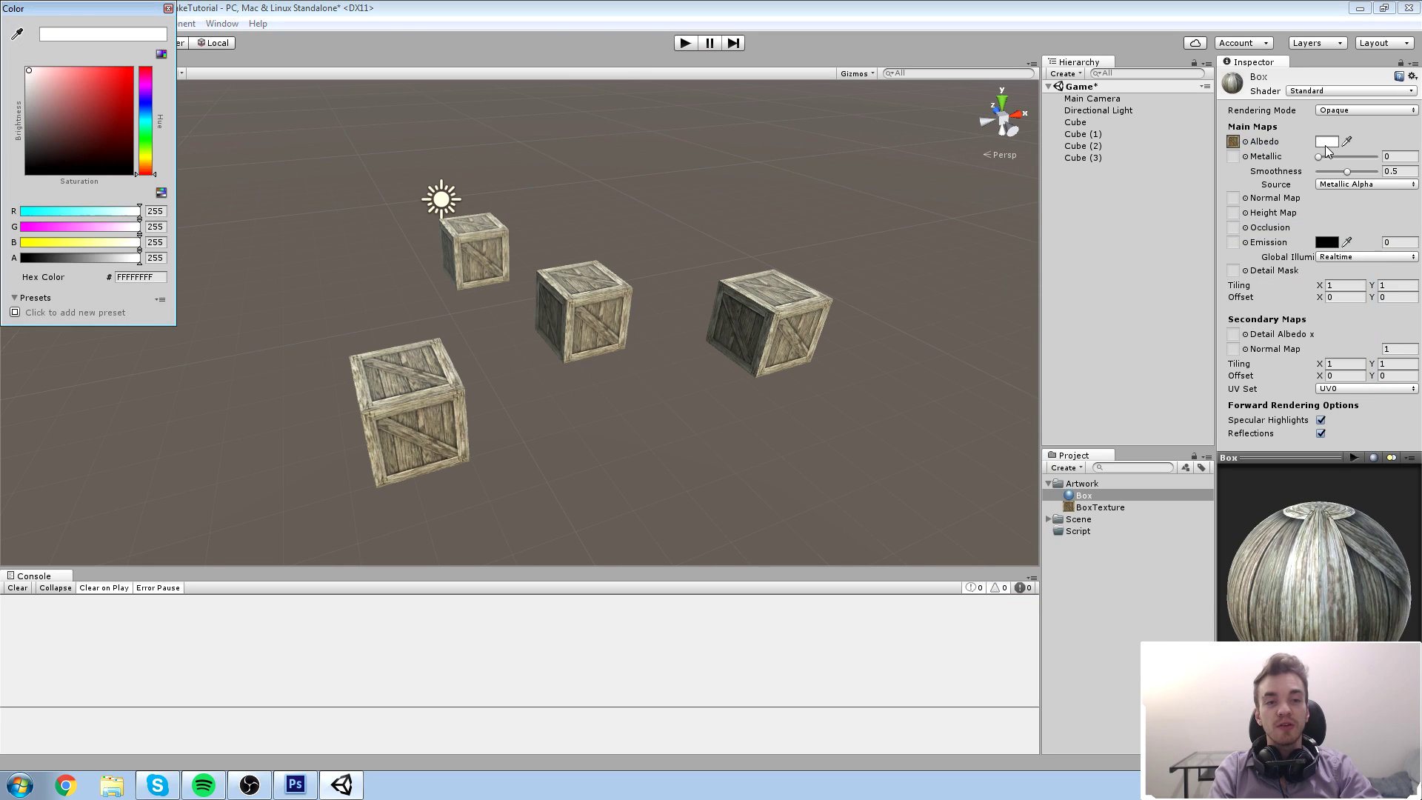
{"action": "left_click_drag", "start_coordinate": [92, 123], "coordinate": [3, 82]}
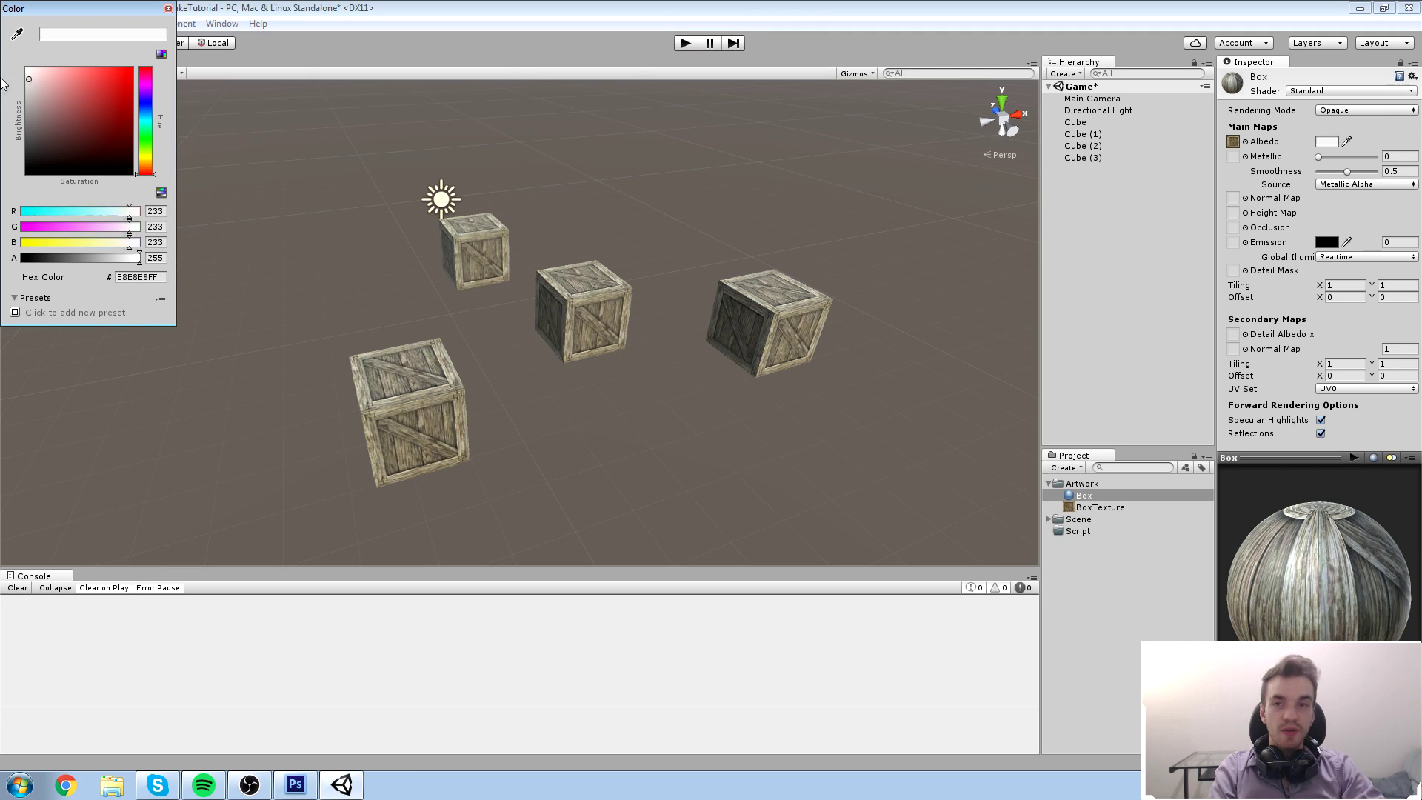
{"action": "left_click", "coordinate": [168, 8]}
Review the BoxTexture import settings and the Box material's properties, and save the scene with the Artwork folder collapsed
{"action": "left_click", "coordinate": [1083, 507]}
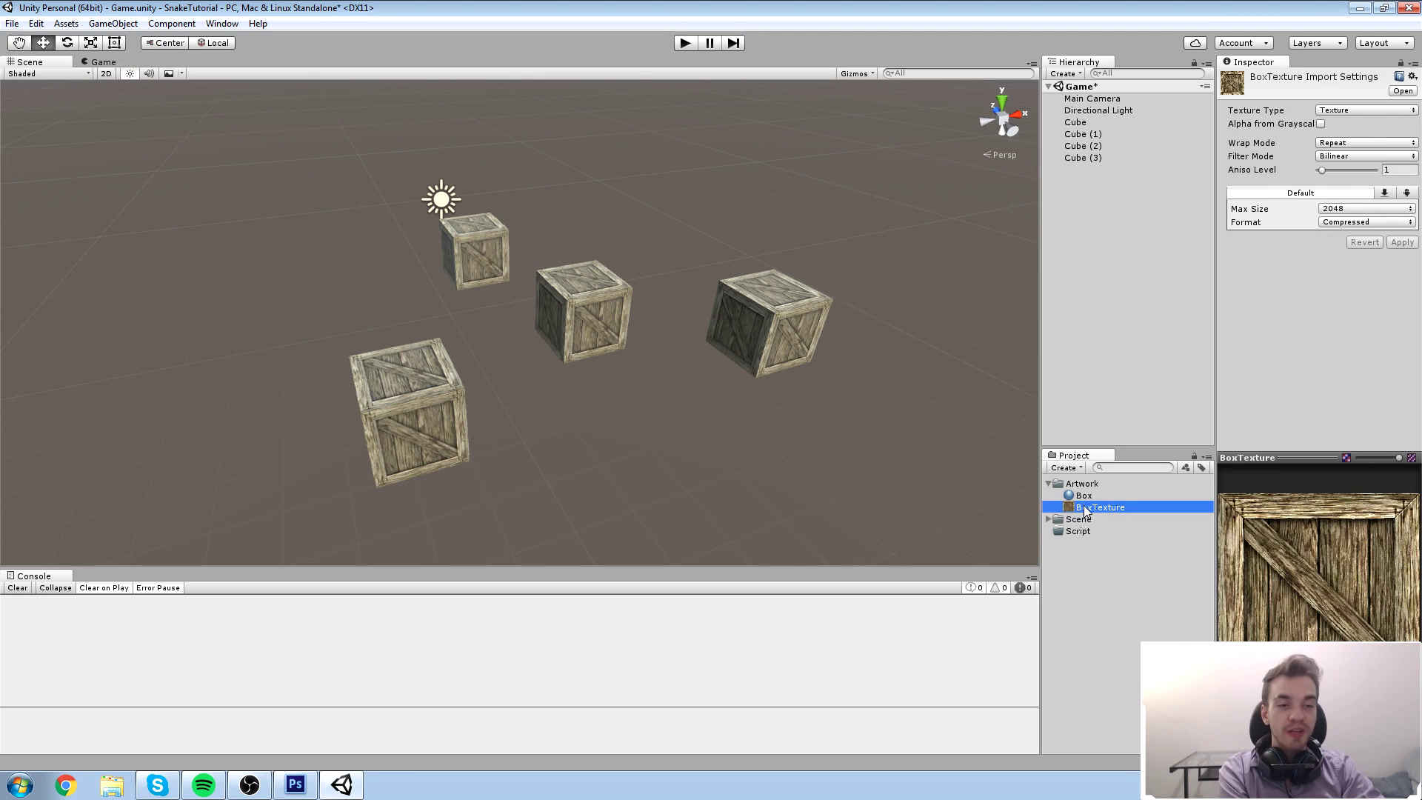
{"action": "left_click", "coordinate": [1085, 496]}
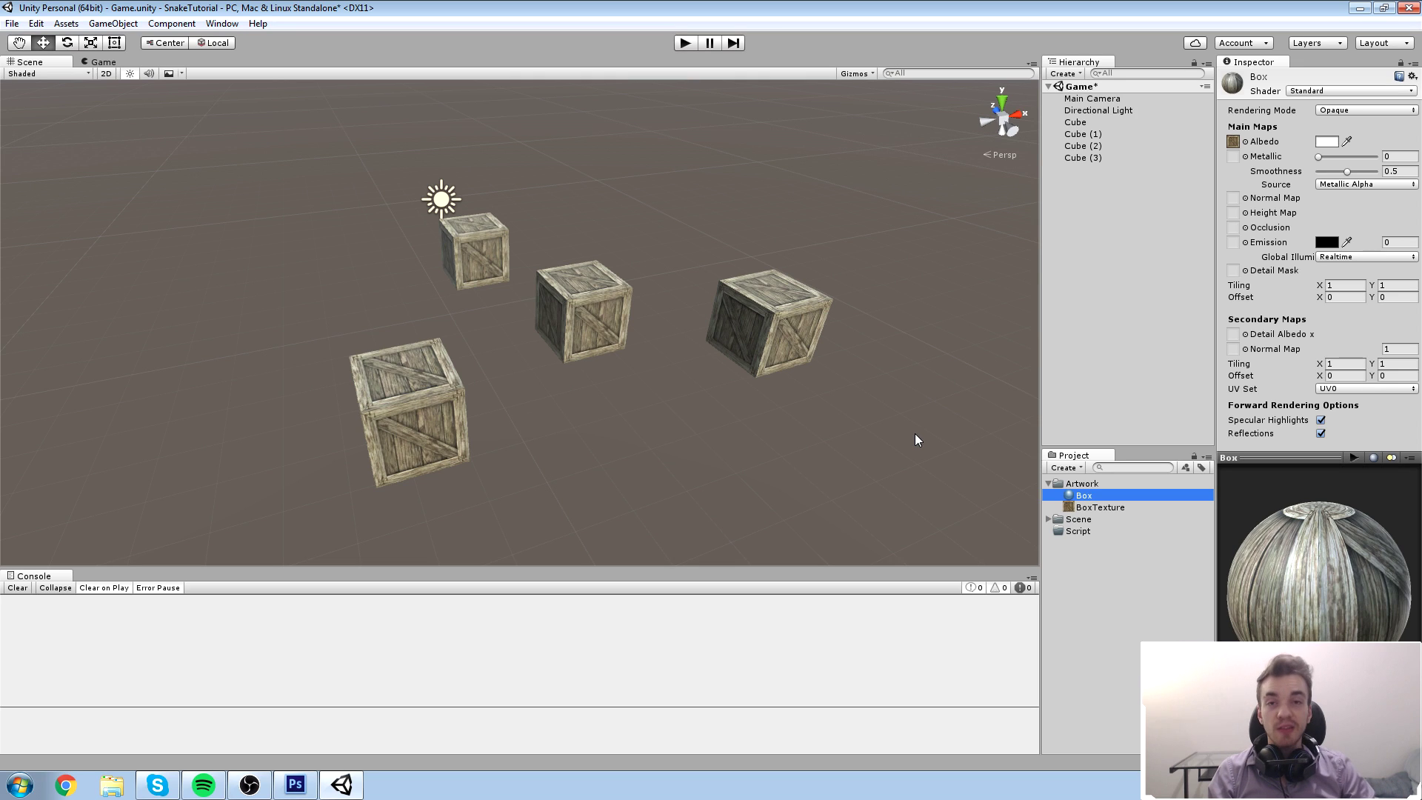
{"action": "left_click", "coordinate": [1049, 484]}
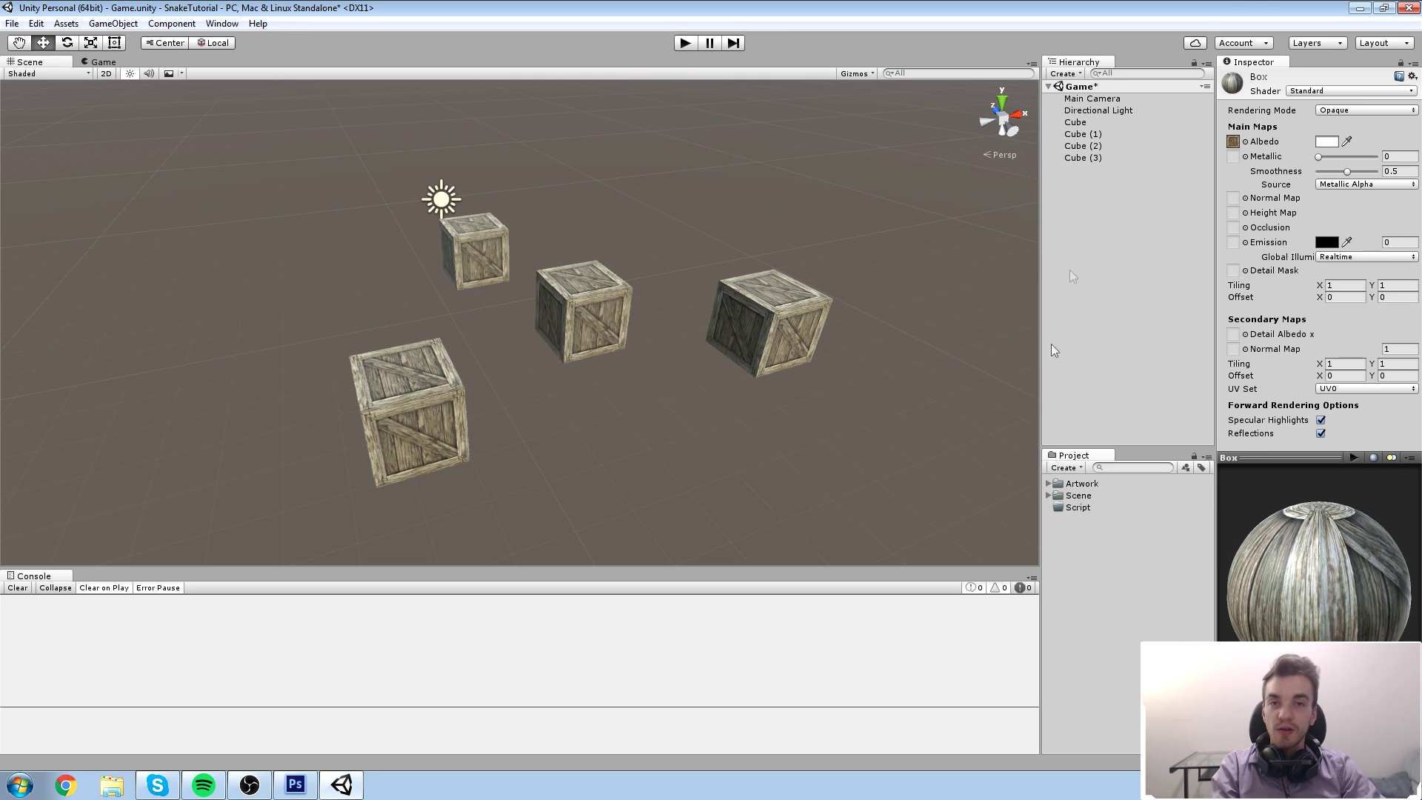
{"action": "left_click_drag", "start_coordinate": [1326, 13], "coordinate": [1185, 1]}
Switch to Windows Explorer and open the Assets folder of the DesertColony project under N3K\Unity
{"action": "left_click", "coordinate": [111, 785]}
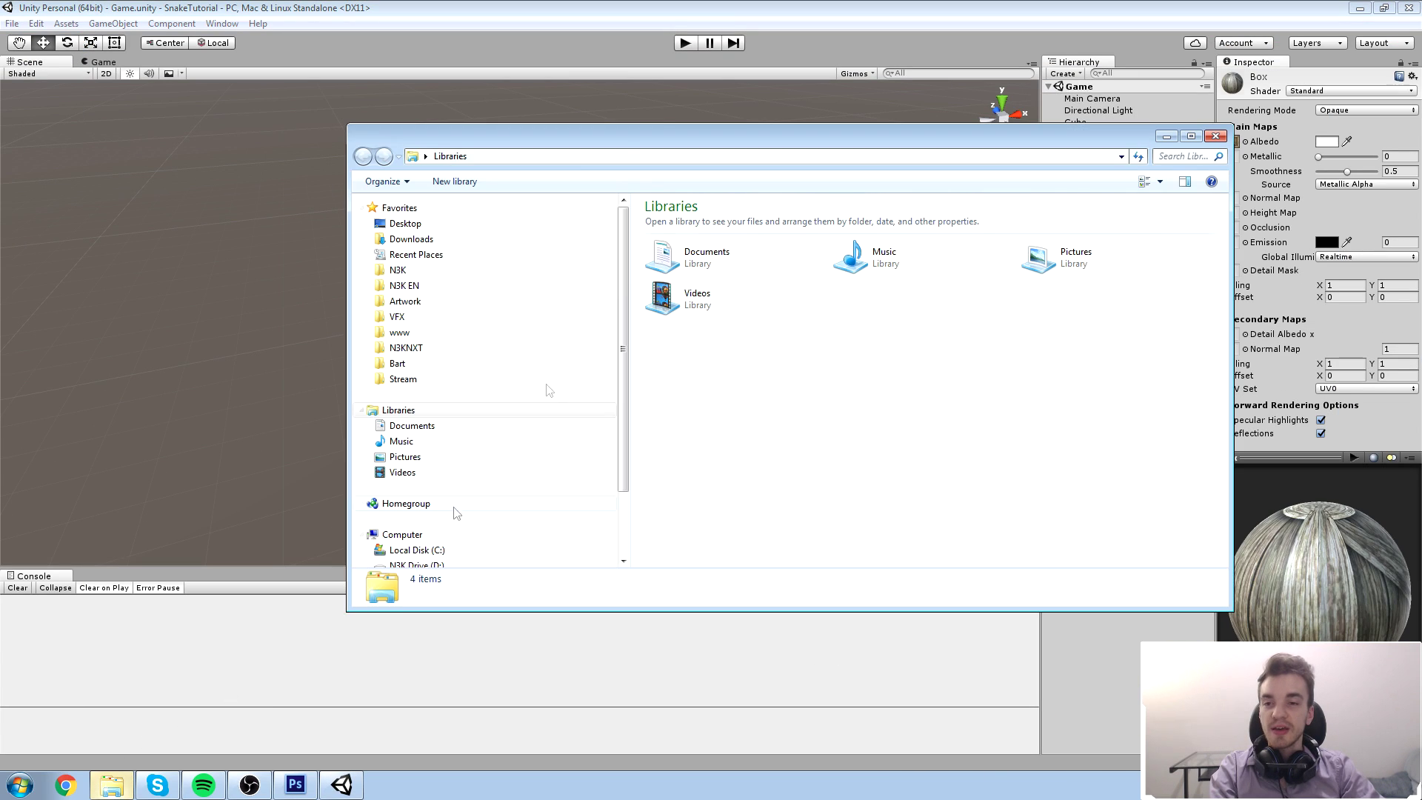
{"action": "left_click", "coordinate": [400, 270]}
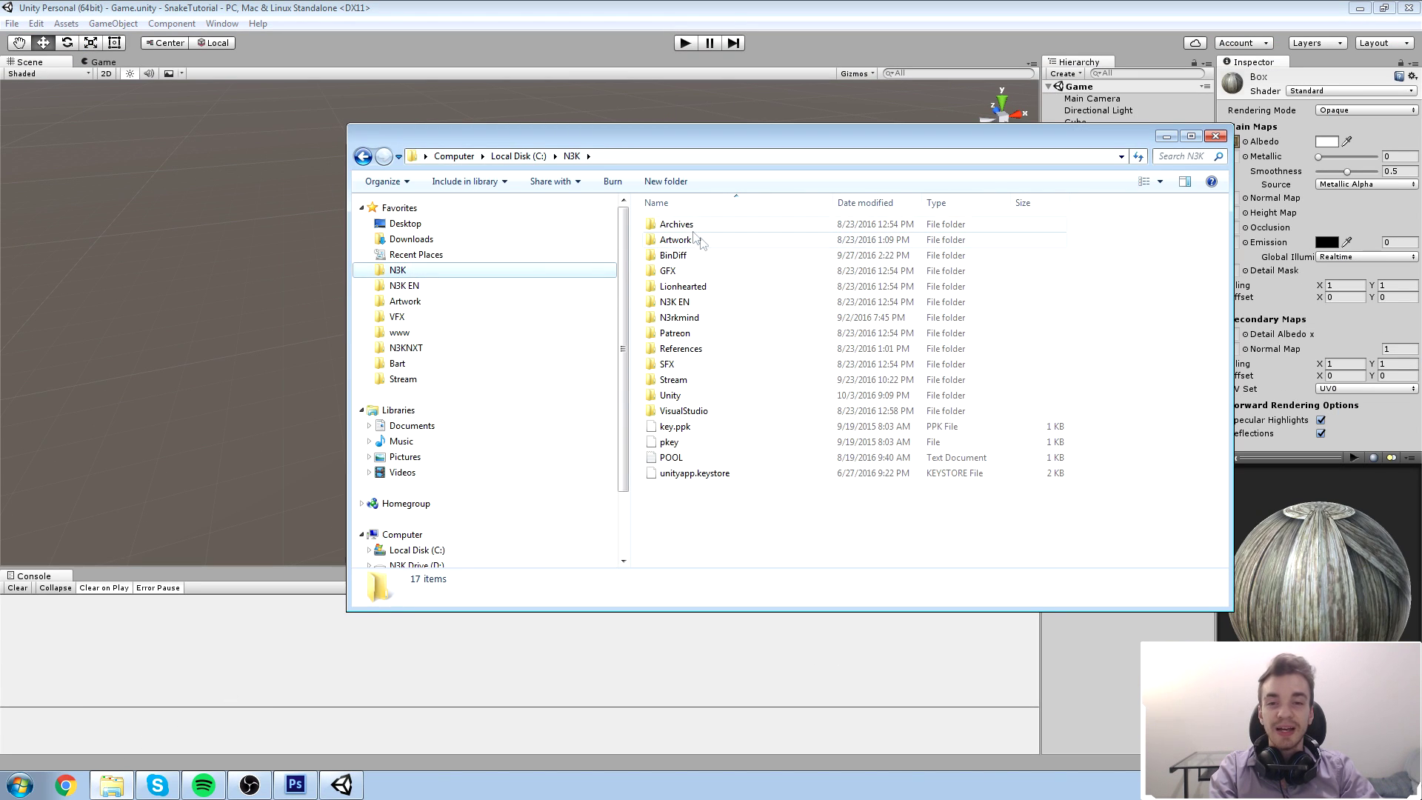
{"action": "double_click", "coordinate": [703, 395]}
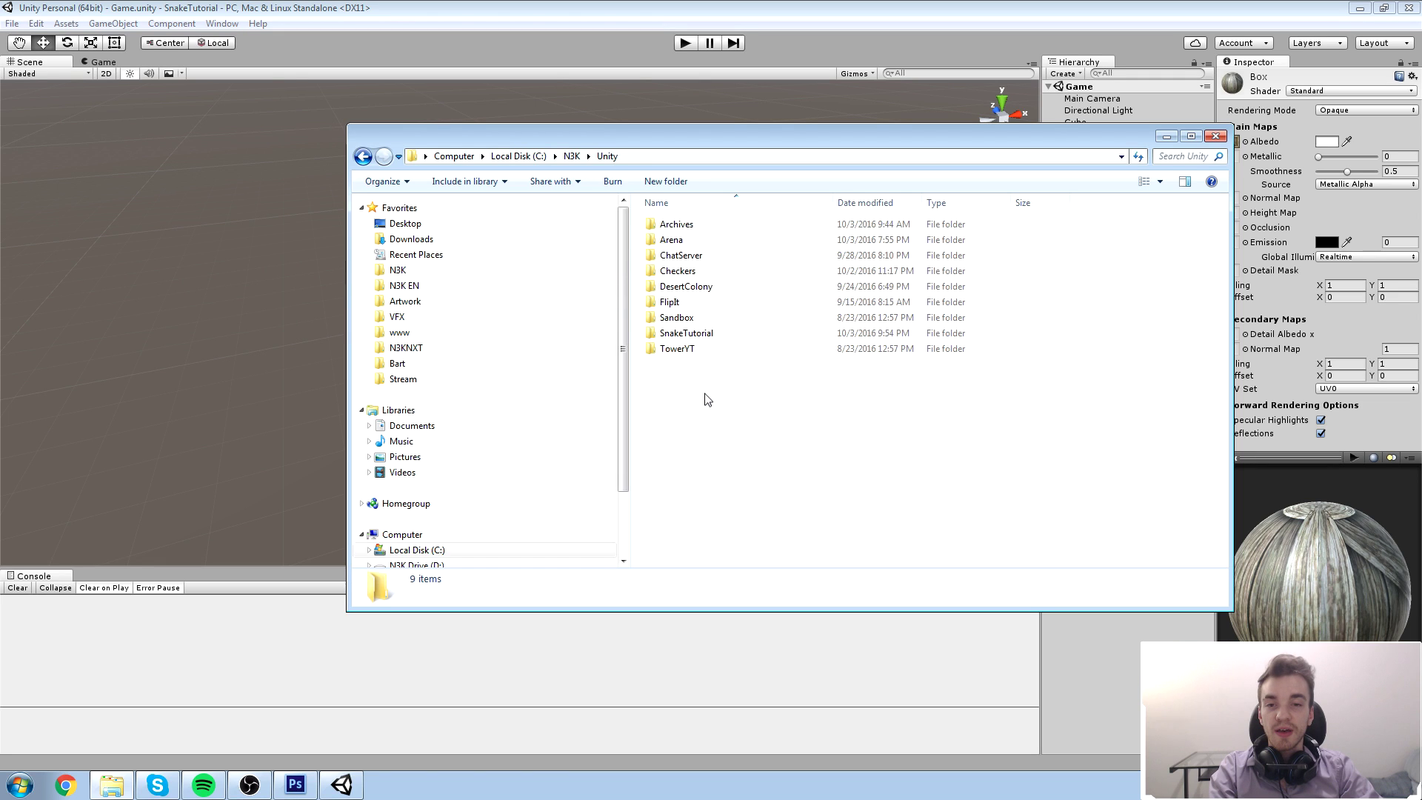
{"action": "double_click", "coordinate": [697, 287]}
{"action": "double_click", "coordinate": [682, 223]}
{"action": "double_click", "coordinate": [702, 242]}
{"action": "key", "text": "BackSpace"}
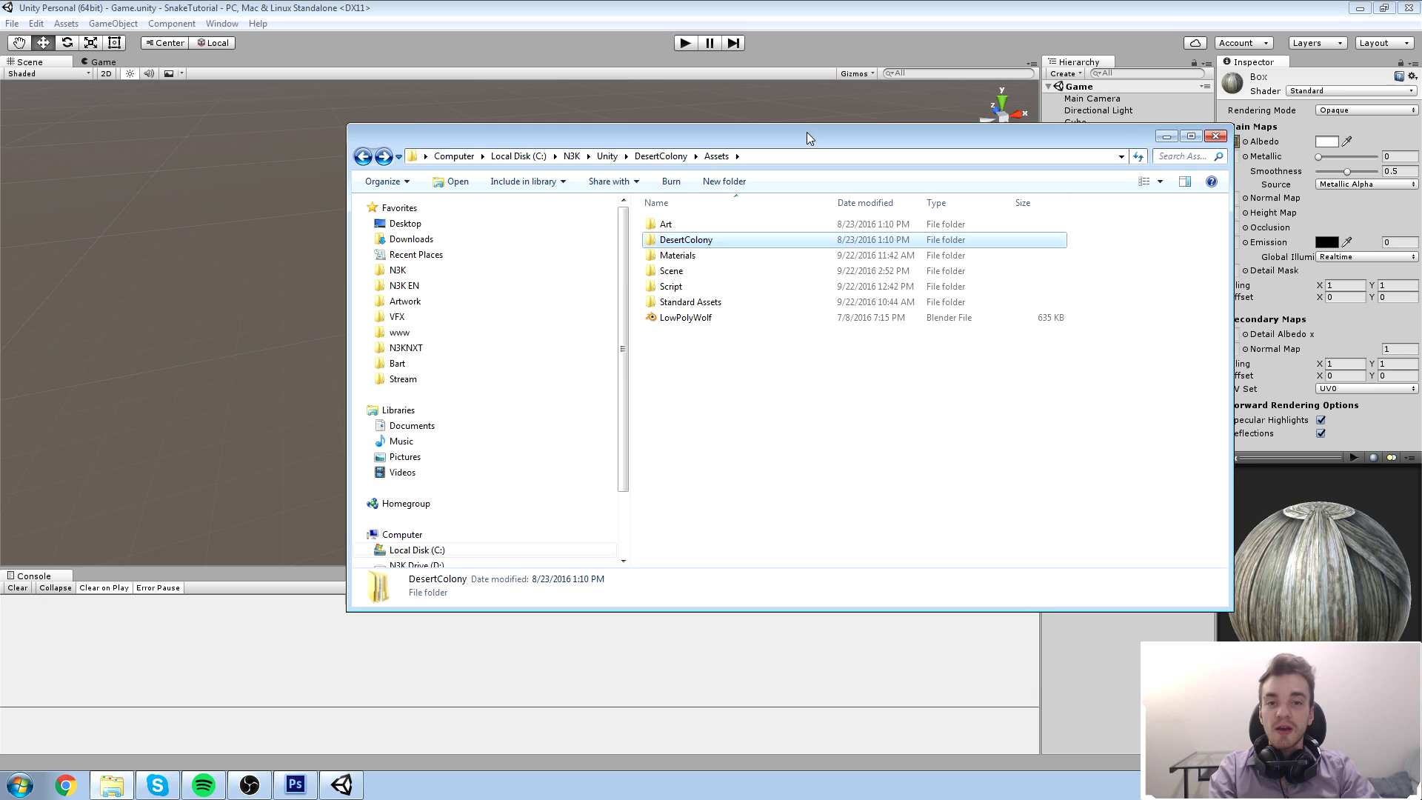
Import the LowPolyWolf Blender file into the Unity project's assets and show its import settings
{"action": "left_click_drag", "start_coordinate": [810, 133], "coordinate": [836, 140]}
{"action": "left_click", "coordinate": [760, 332]}
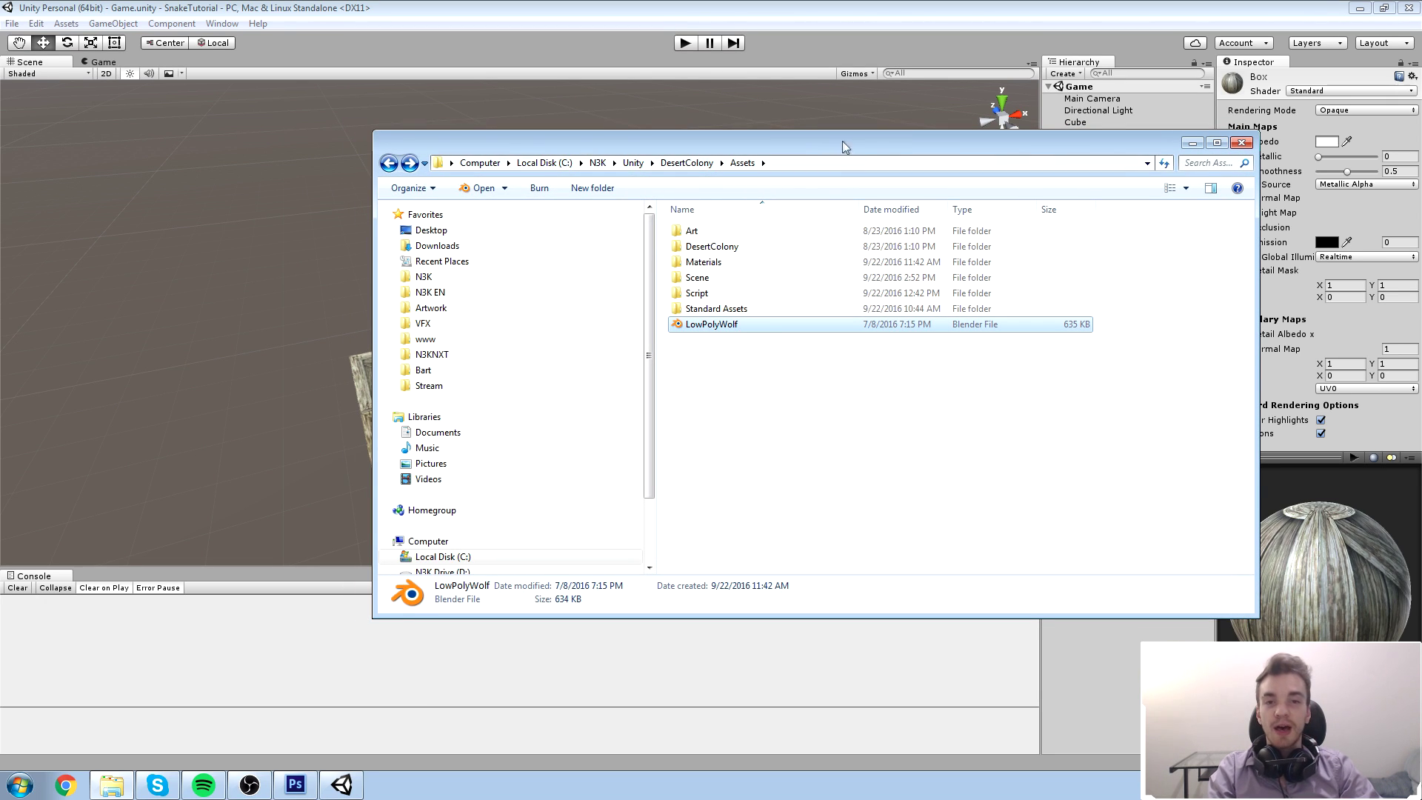
{"action": "left_click_drag", "start_coordinate": [844, 143], "coordinate": [660, 91]}
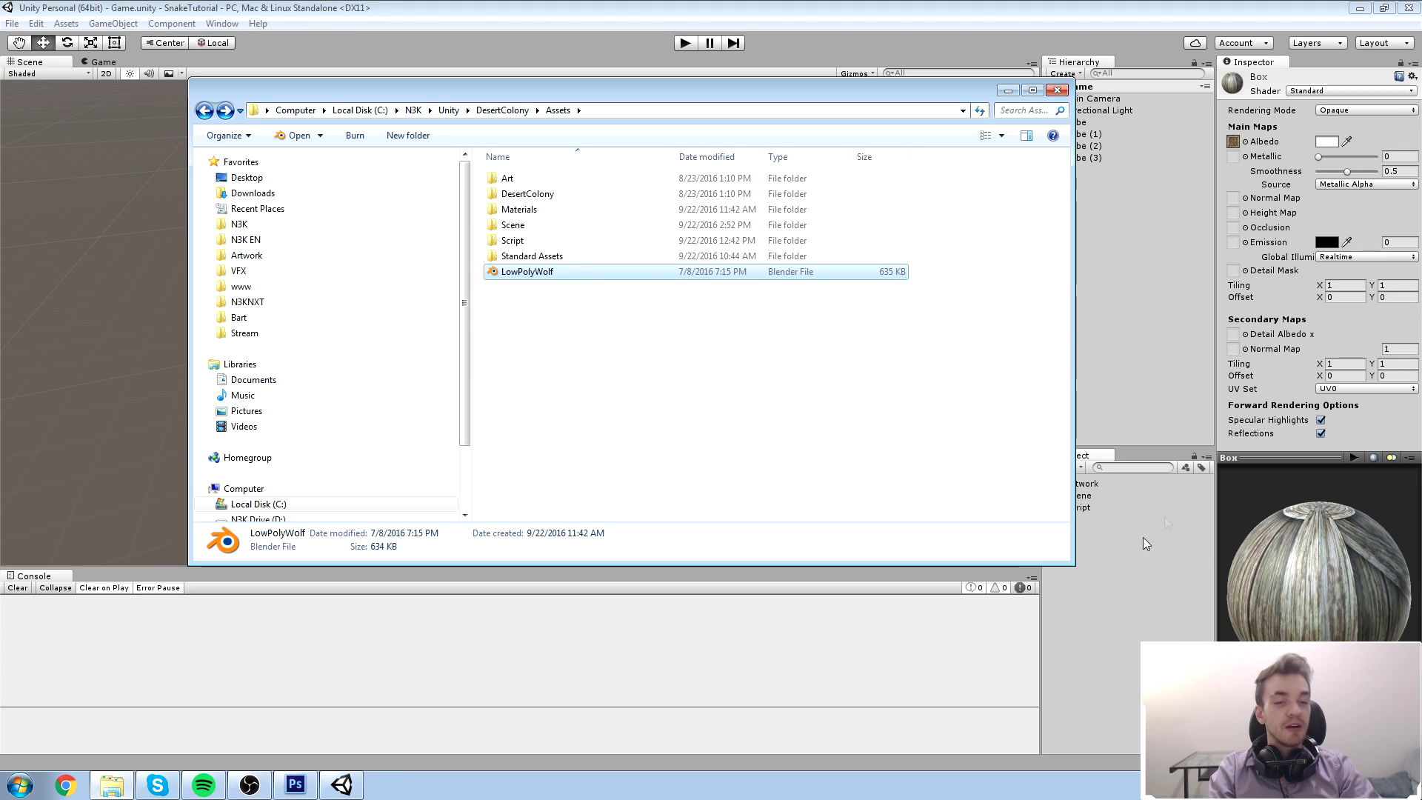
{"action": "left_click", "coordinate": [1137, 513]}
{"action": "left_click", "coordinate": [1085, 531]}
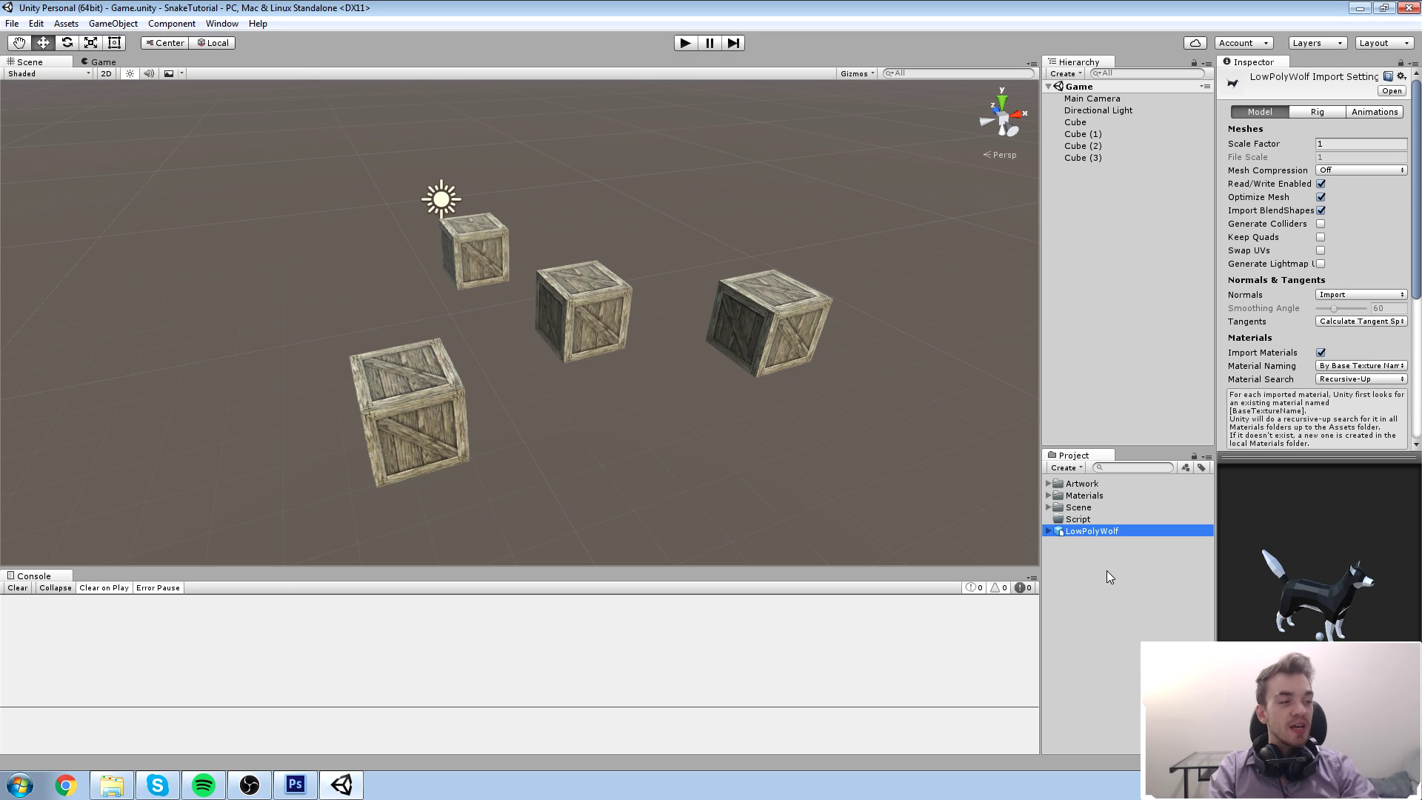
Inspect the wolf model from another angle in its preview and move the LowPolyWolf asset into the Artwork folder
{"action": "left_click_drag", "start_coordinate": [1415, 523], "coordinate": [1228, 544]}
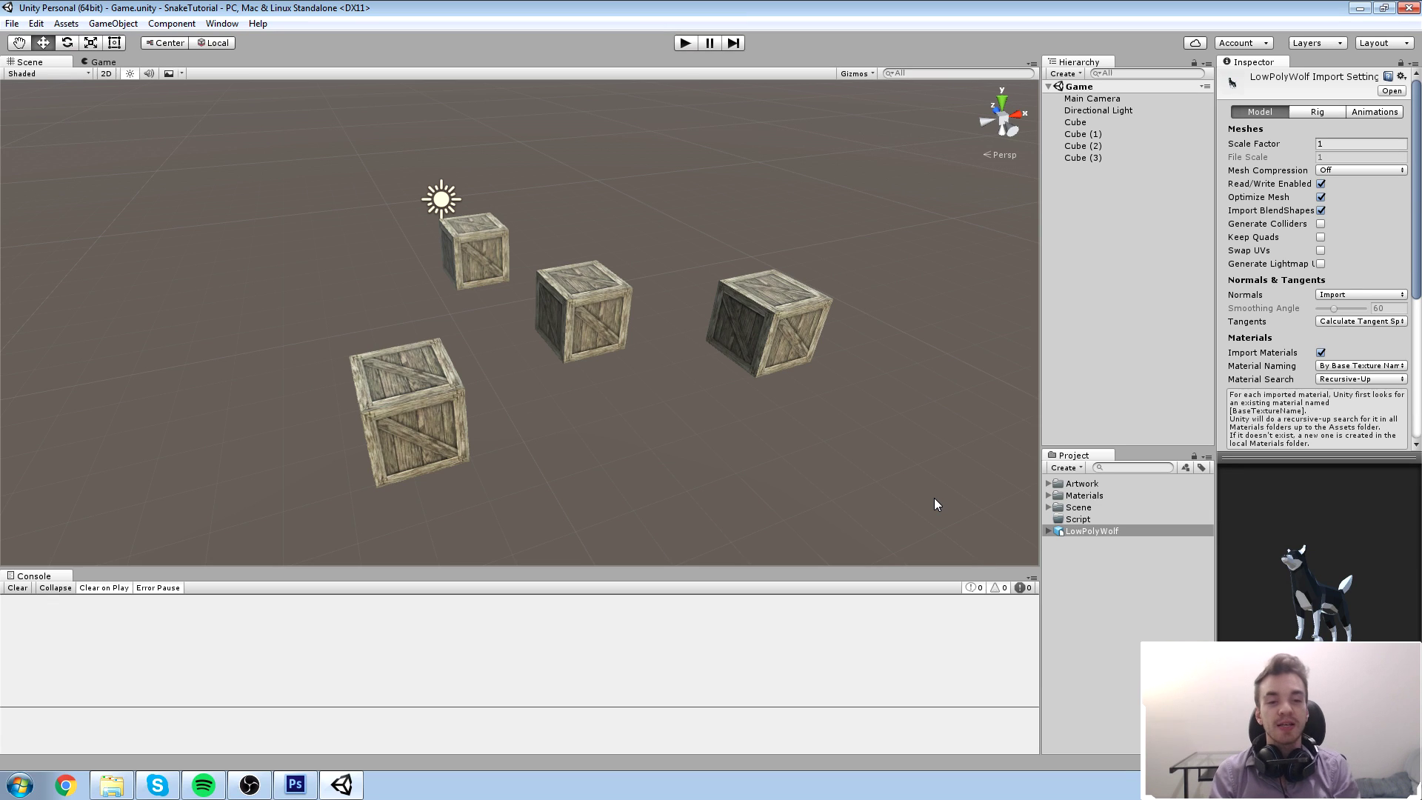
{"action": "left_click", "coordinate": [1103, 552]}
{"action": "left_click", "coordinate": [1082, 532]}
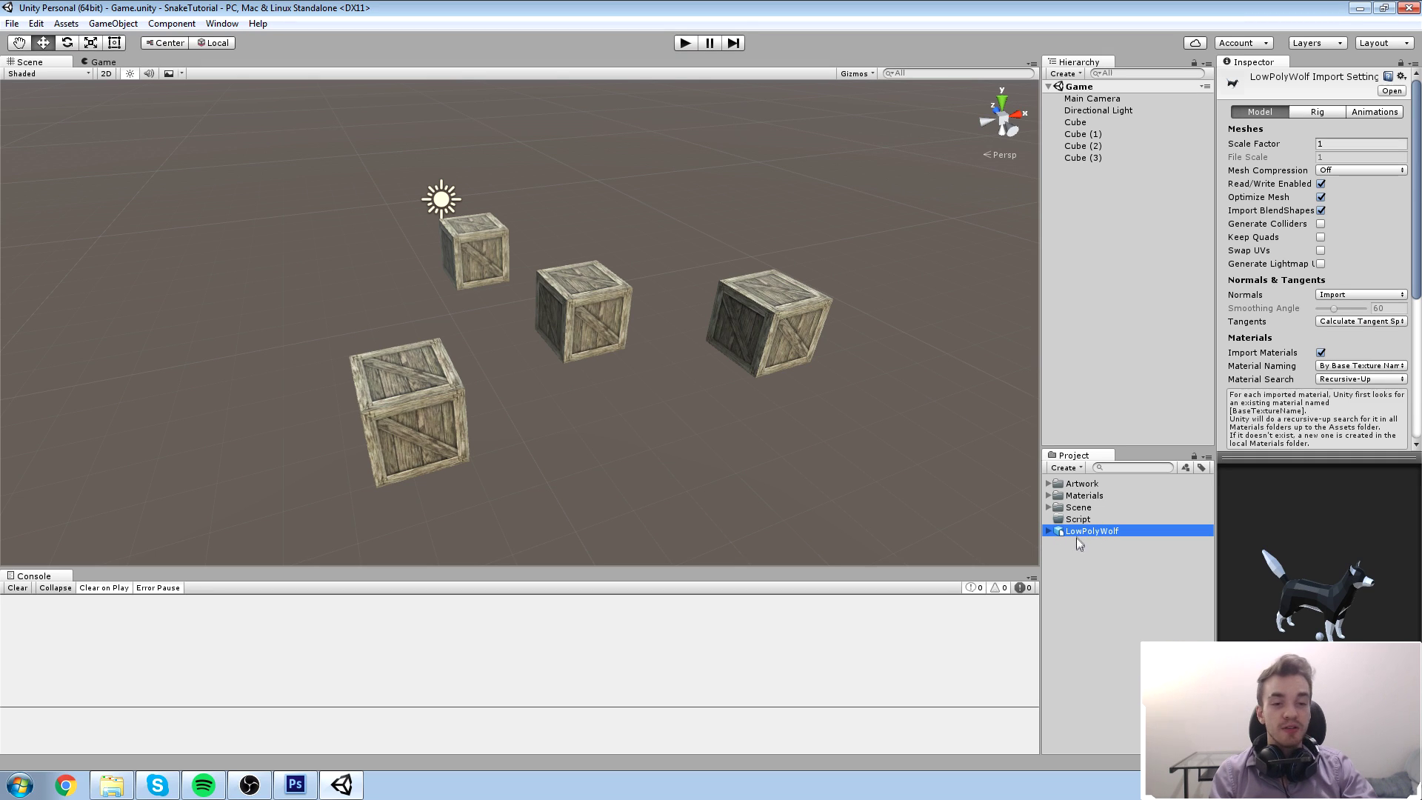
{"action": "left_click_drag", "start_coordinate": [1074, 529], "coordinate": [1060, 490]}
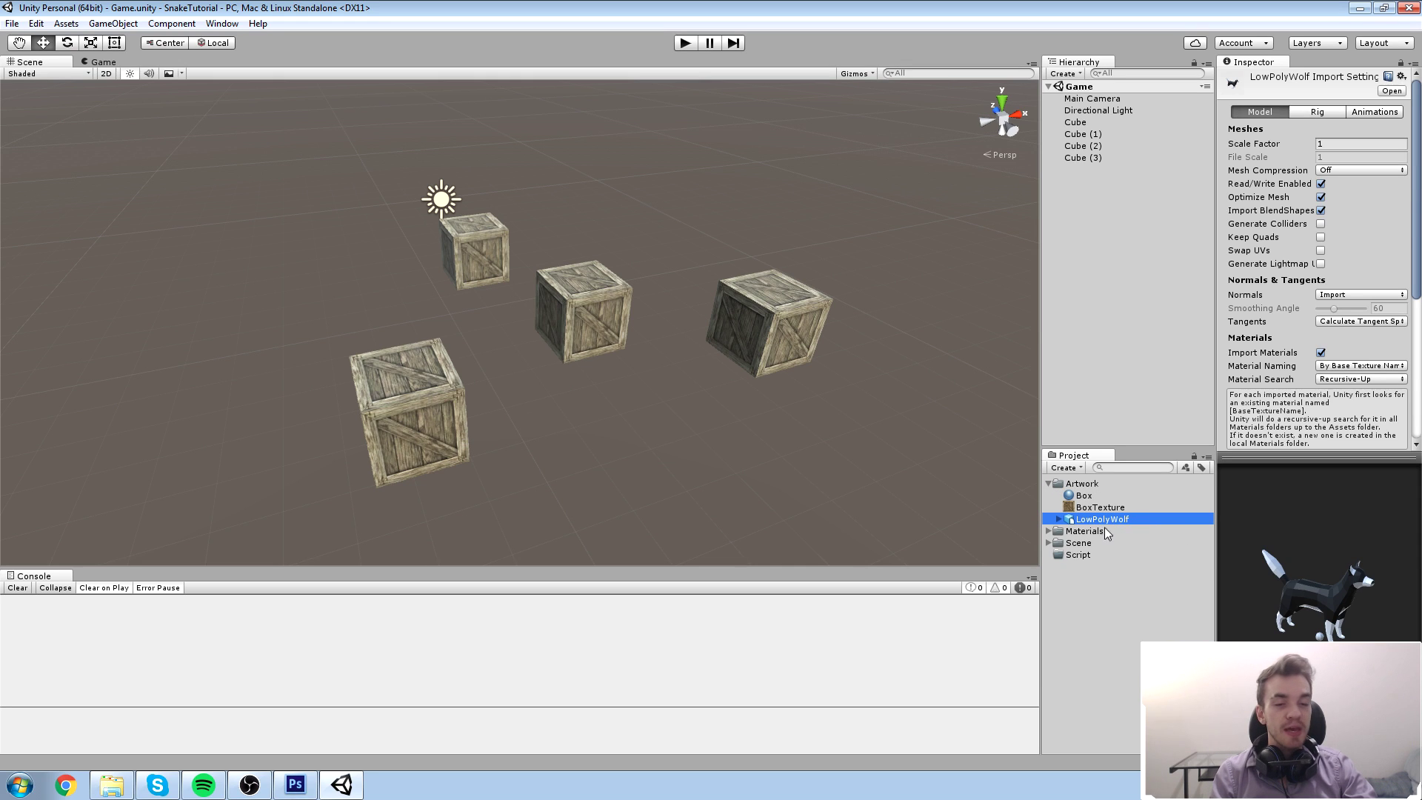
Add LowPolyWolf to the scene, place it beside the crates, turn it about 86° around Y and scale it uniformly to about 0.486
{"action": "left_click_drag", "start_coordinate": [1090, 517], "coordinate": [1167, 230]}
{"action": "scroll", "coordinate": [692, 208], "scroll_direction": "down", "scroll_amount": 2}
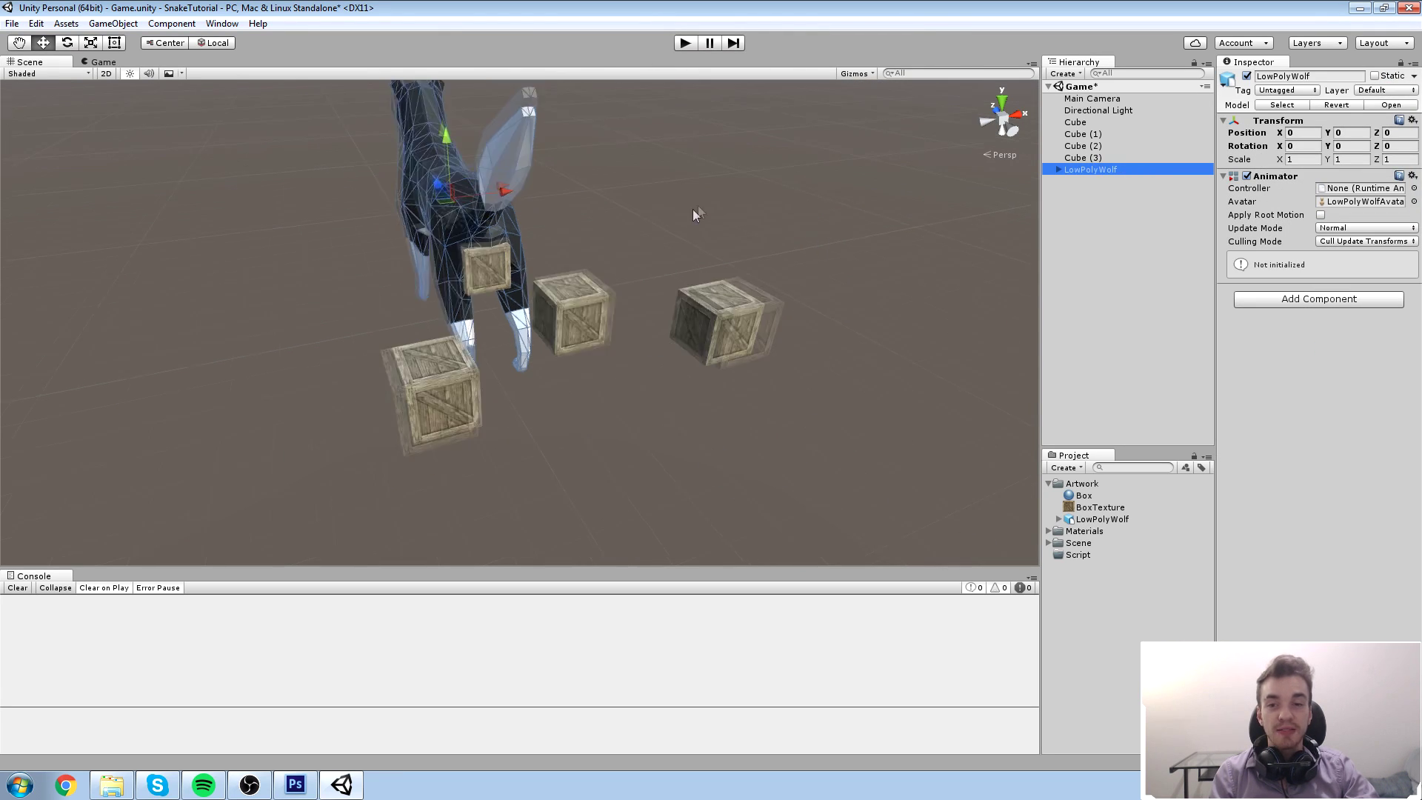
{"action": "middle_click_drag", "start_coordinate": [439, 231], "coordinate": [581, 222]}
{"action": "key", "text": "e"}
{"action": "left_click_drag", "start_coordinate": [582, 222], "coordinate": [483, 249]}
{"action": "key", "text": "r"}
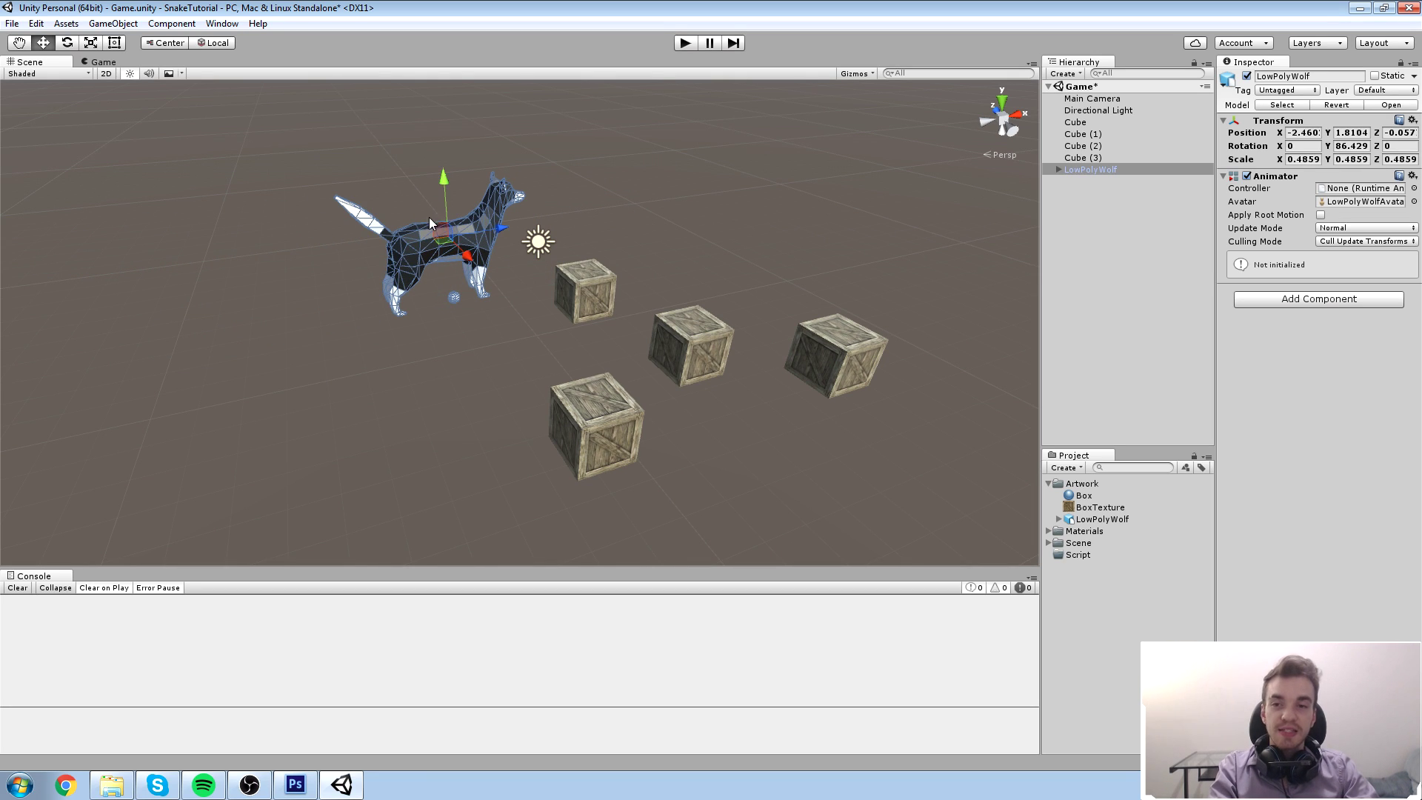
{"action": "key", "text": "e"}
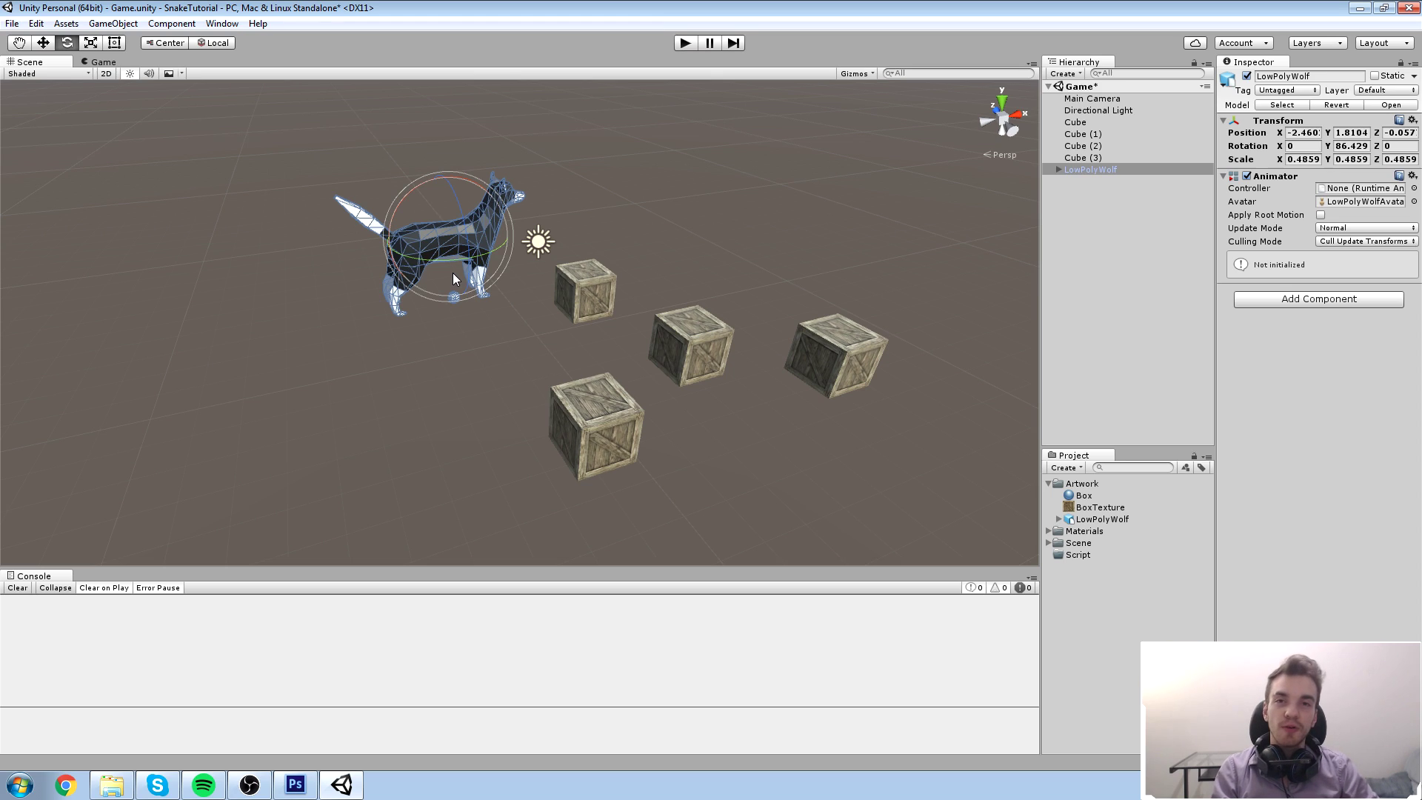
Examine the imported materials in the Materials folder and compare them with the wolf's surfaces in the scene
{"action": "double_click", "coordinate": [1058, 531]}
{"action": "key", "text": "Down"}
{"action": "key", "text": "Down"}
{"action": "key", "text": "Down"}
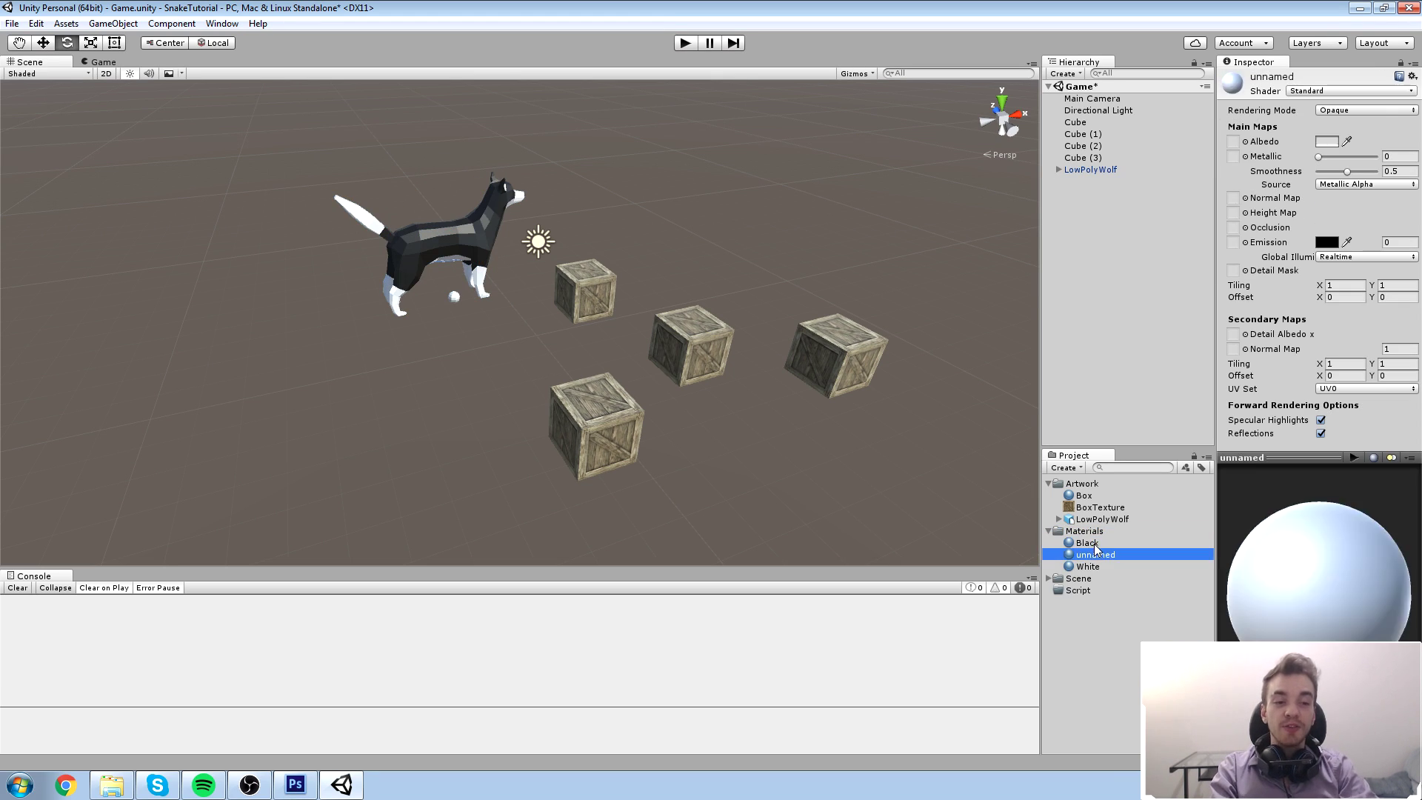
{"action": "key", "text": "Up"}
{"action": "key", "text": "Up"}
{"action": "key", "text": "Up"}
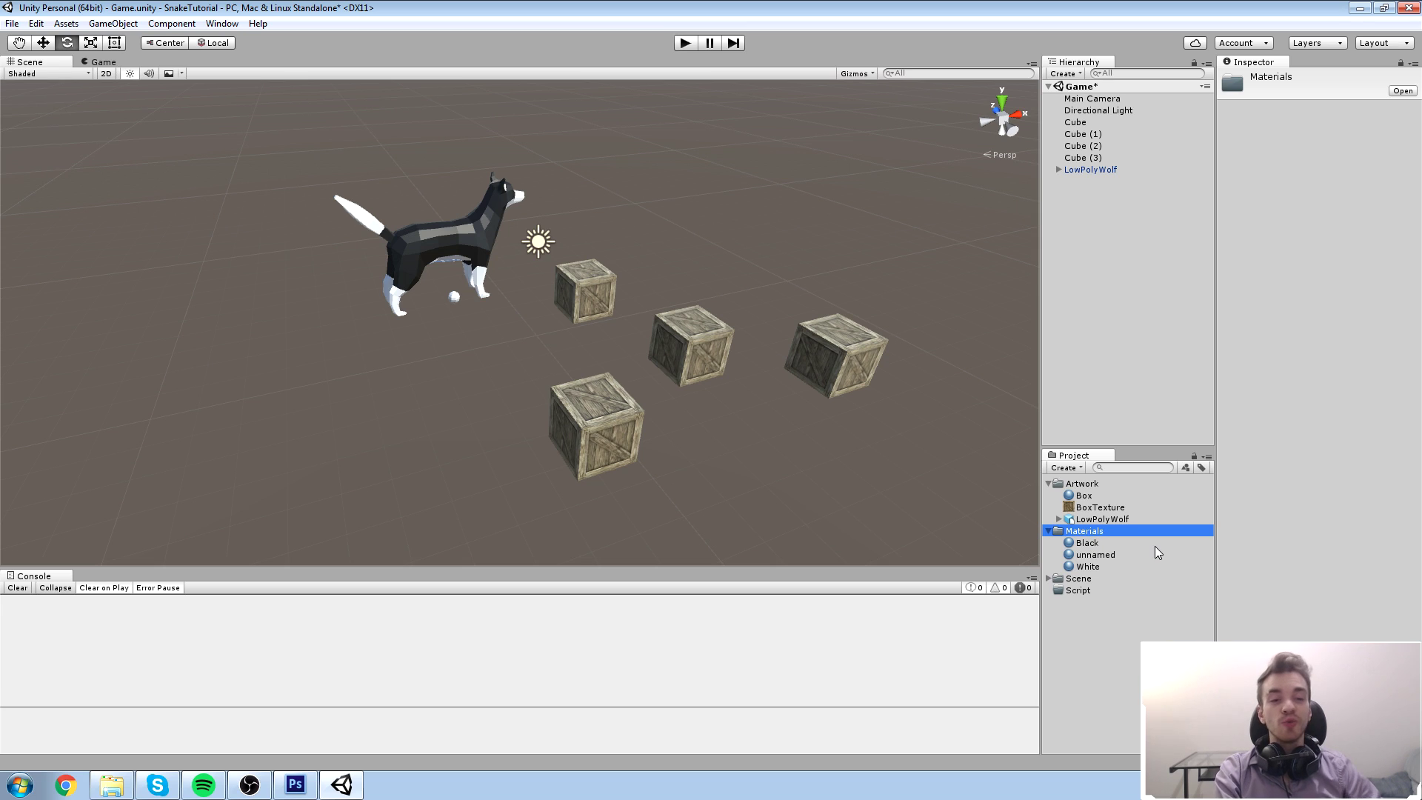
{"action": "key", "text": "Down"}
{"action": "key", "text": "Down"}
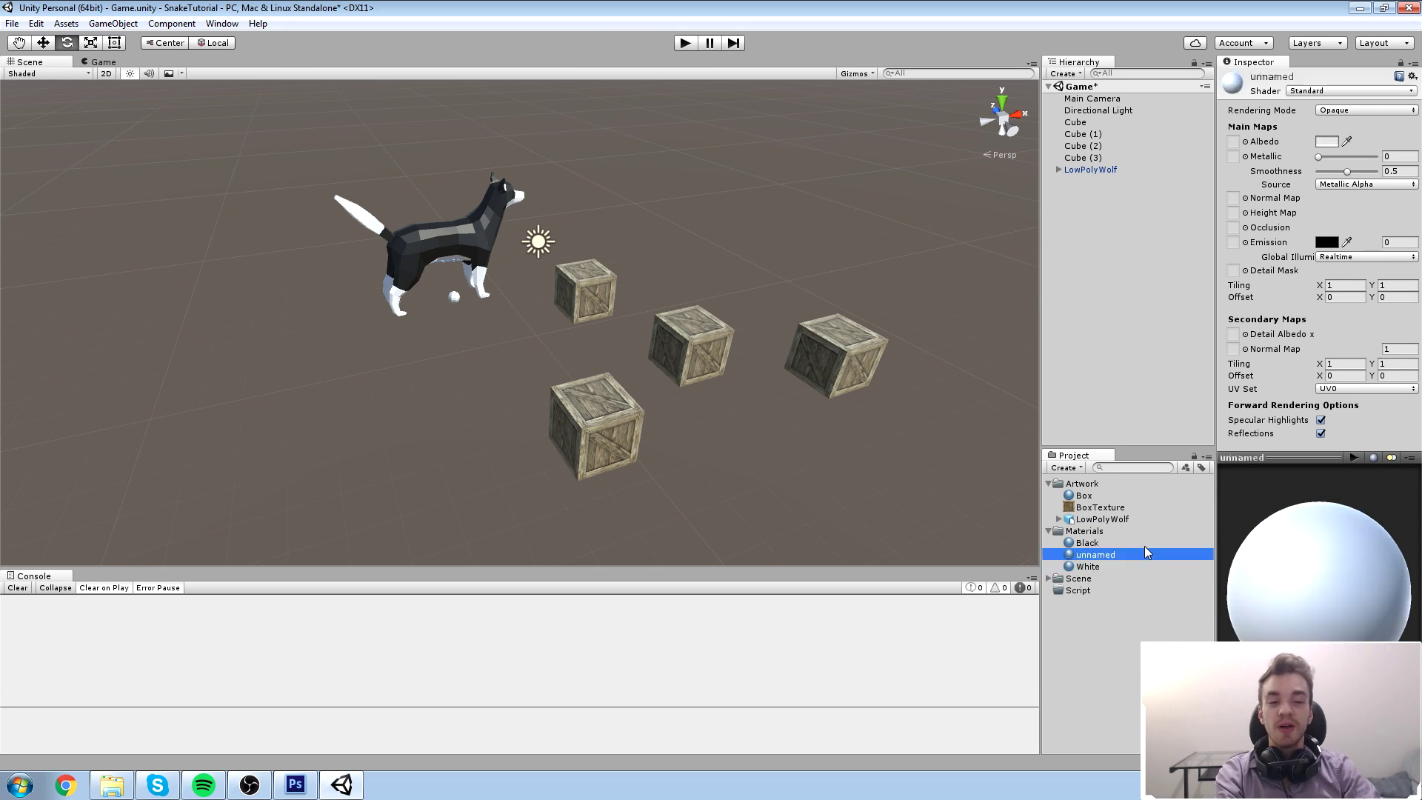
{"action": "scroll", "coordinate": [415, 252], "scroll_direction": "up", "scroll_amount": 3}
{"action": "right_click_drag", "start_coordinate": [637, 227], "coordinate": [1041, 510], "text": "alt"}
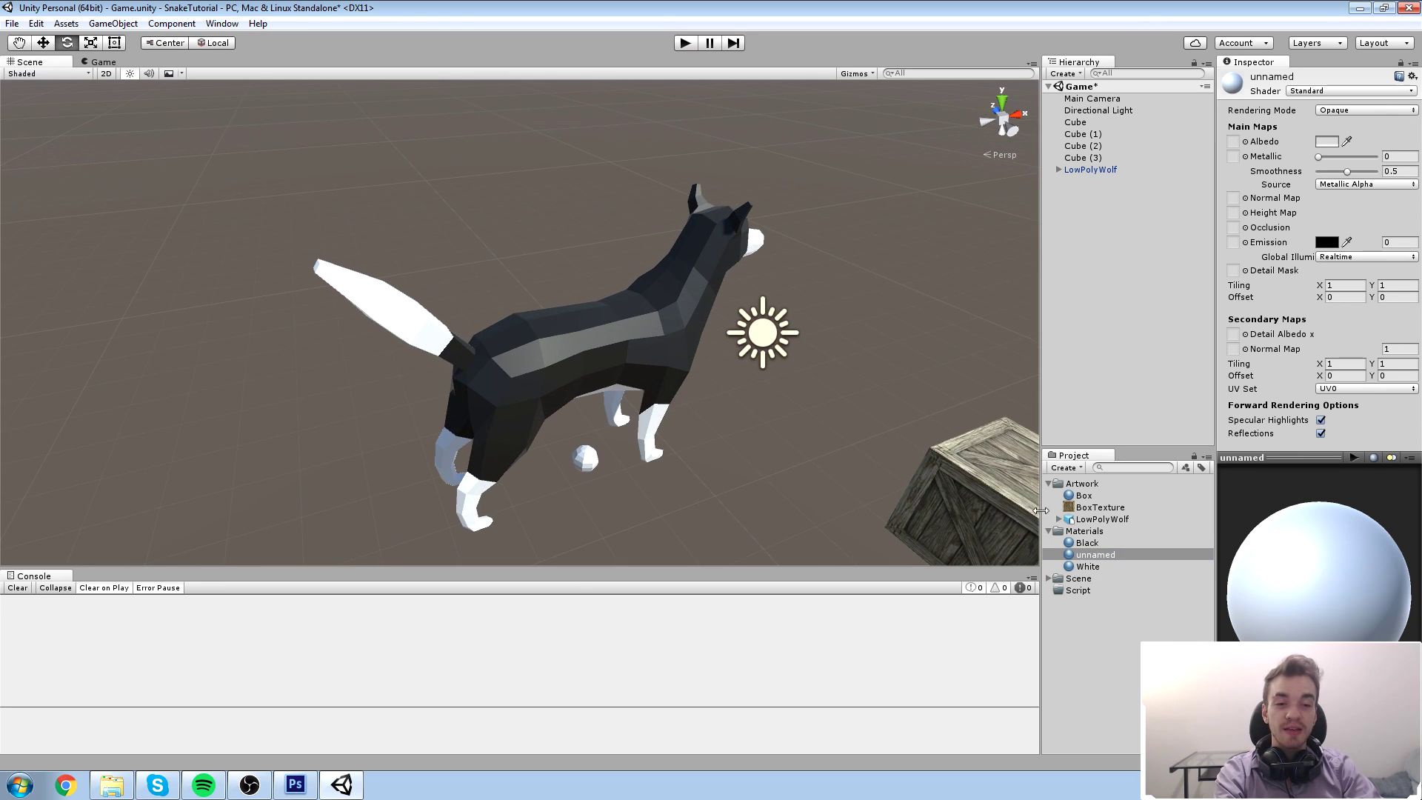
Recolour the Black material's albedo to the dark blue 004D7B, check it on the wolf and save the scene
{"action": "left_click", "coordinate": [1088, 543]}
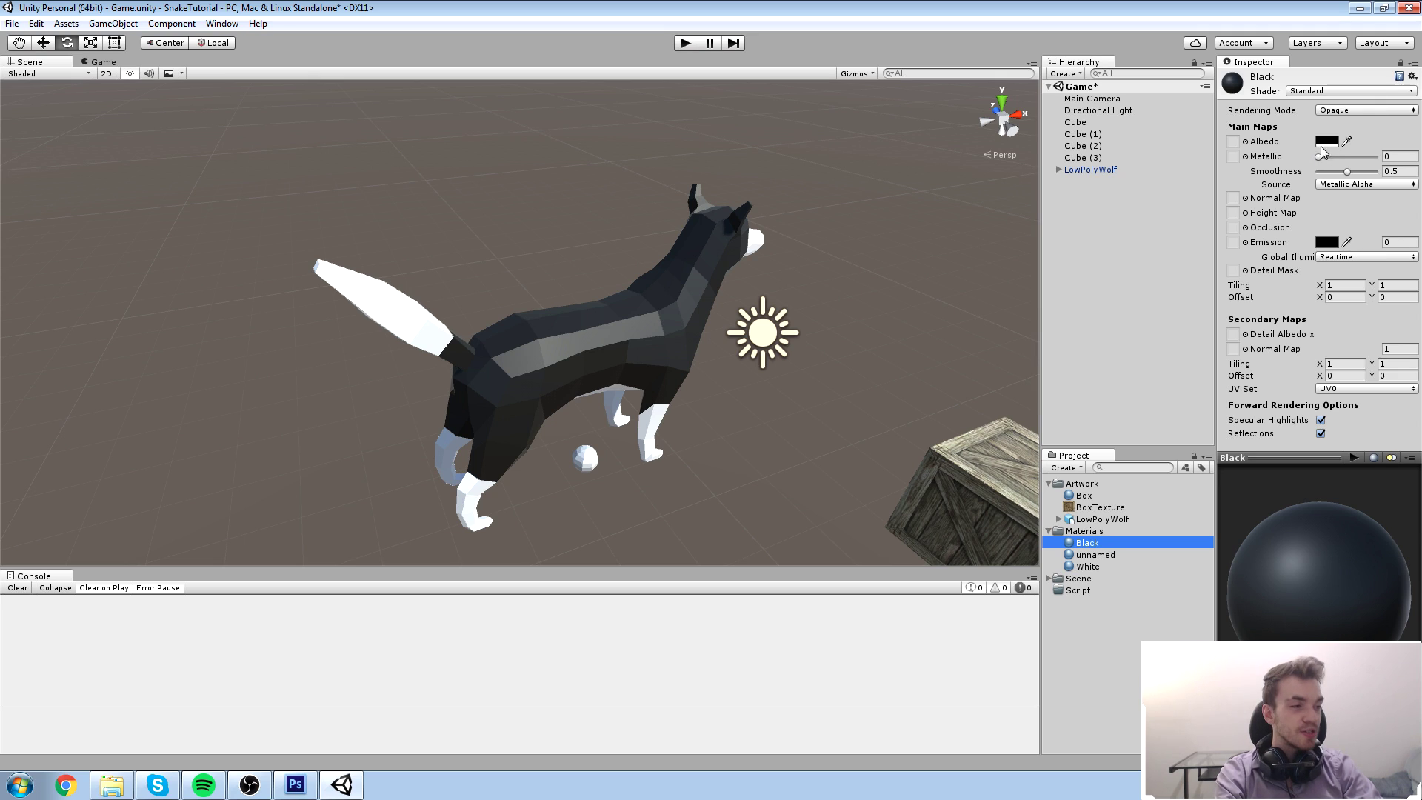
{"action": "right_click_drag", "start_coordinate": [729, 369], "coordinate": [714, 374]}
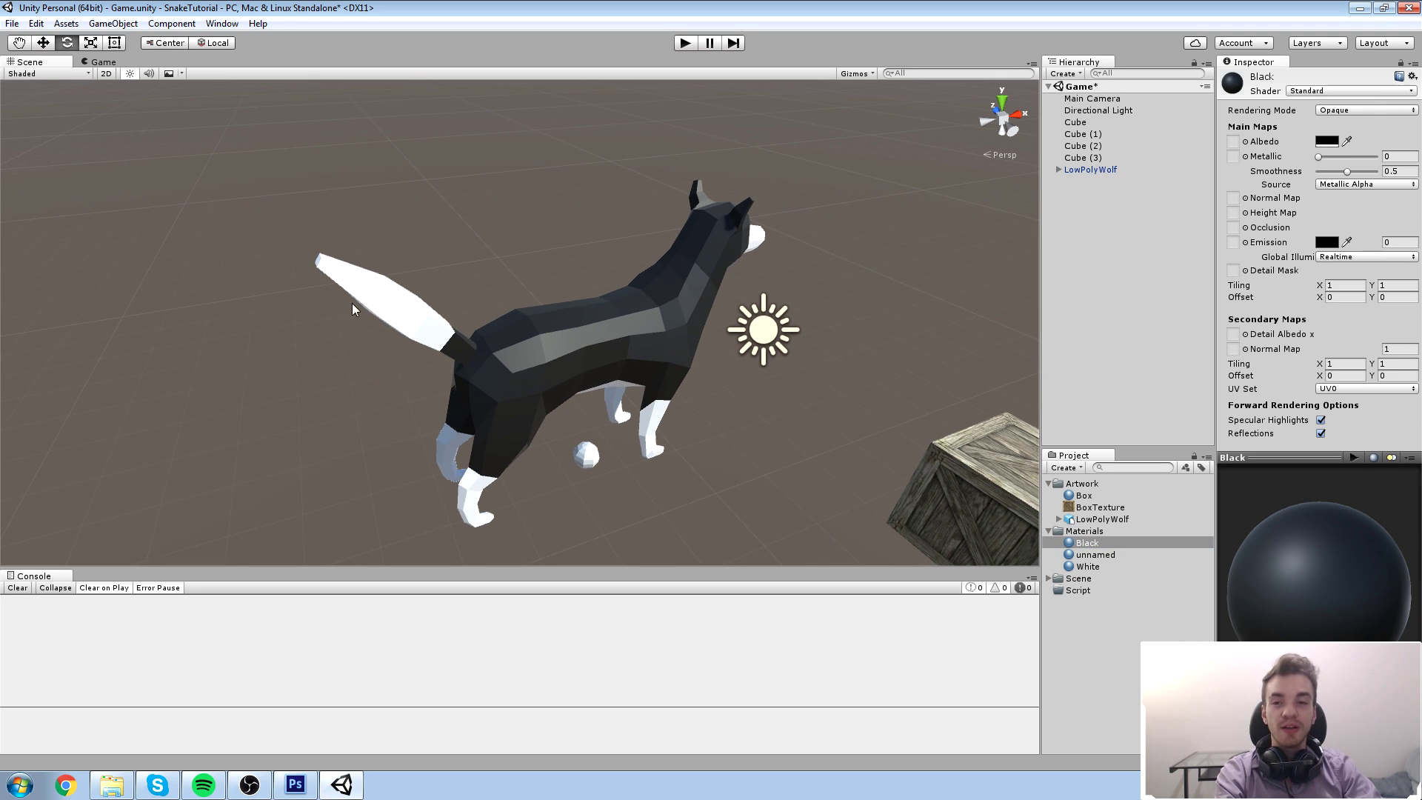
{"action": "left_click_drag", "start_coordinate": [842, 188], "coordinate": [688, 262], "text": "alt"}
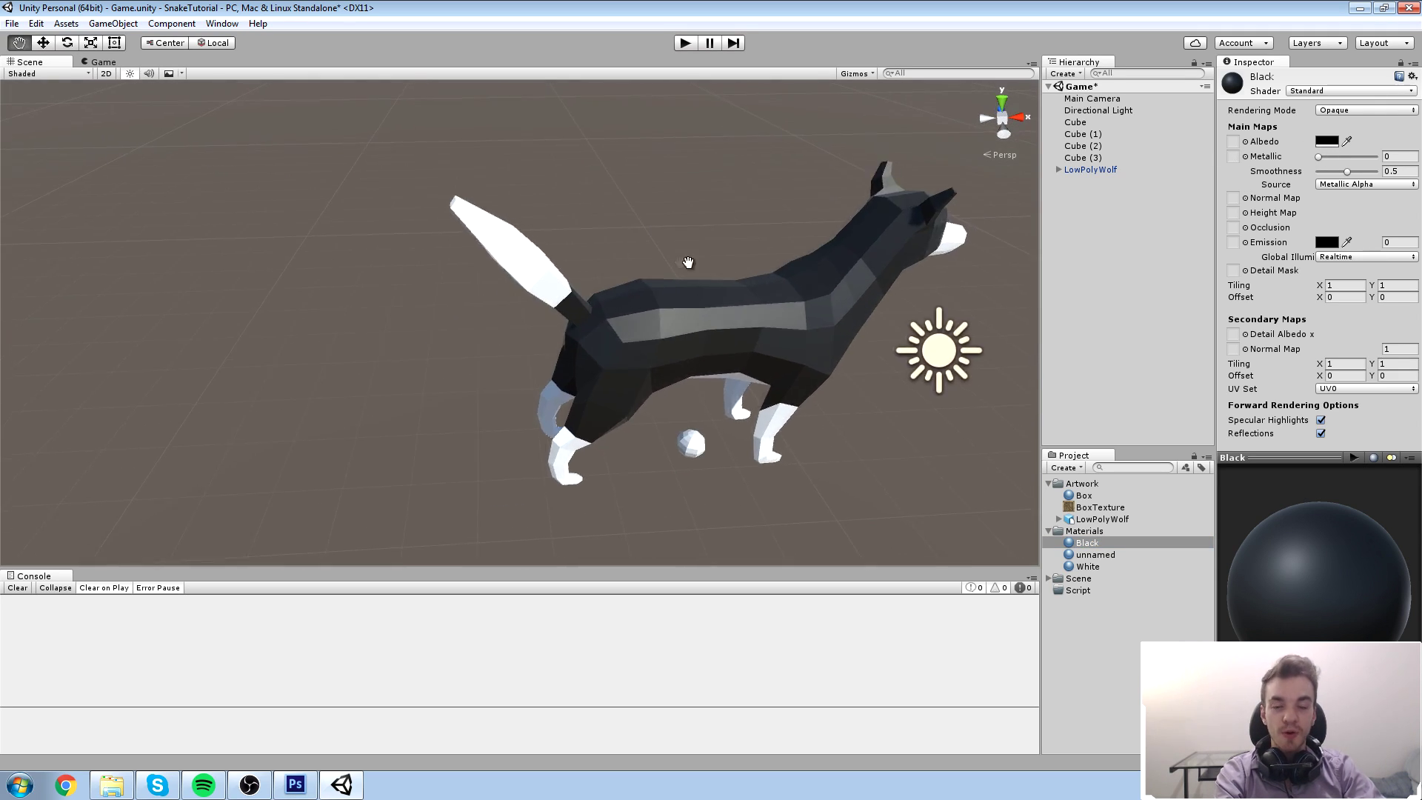
{"action": "scroll", "coordinate": [688, 263], "scroll_direction": "down", "scroll_amount": 3}
{"action": "left_click", "coordinate": [1326, 140]}
{"action": "left_click_drag", "start_coordinate": [123, 154], "coordinate": [59, 266]}
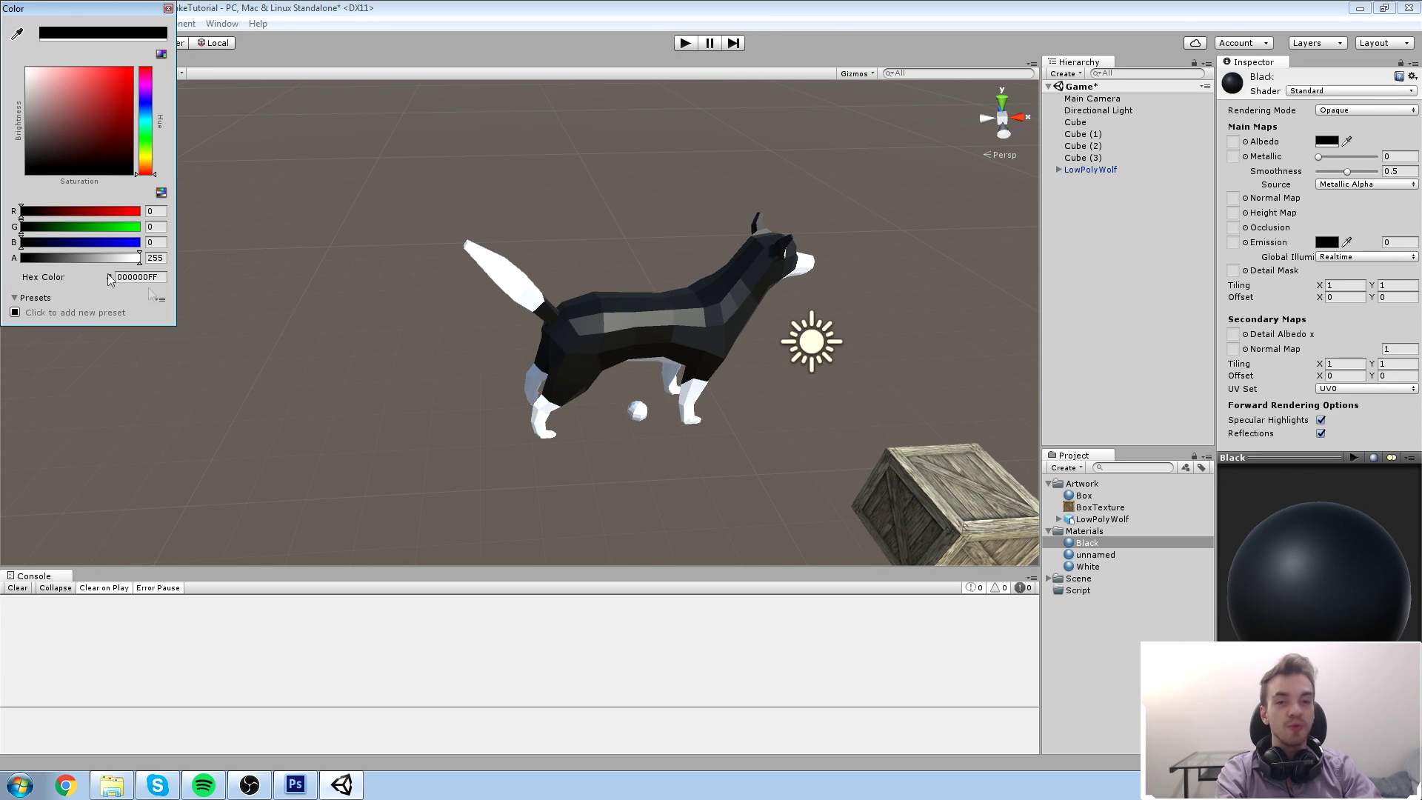
{"action": "left_click", "coordinate": [145, 155]}
{"action": "left_click_drag", "start_coordinate": [133, 157], "coordinate": [130, 71]}
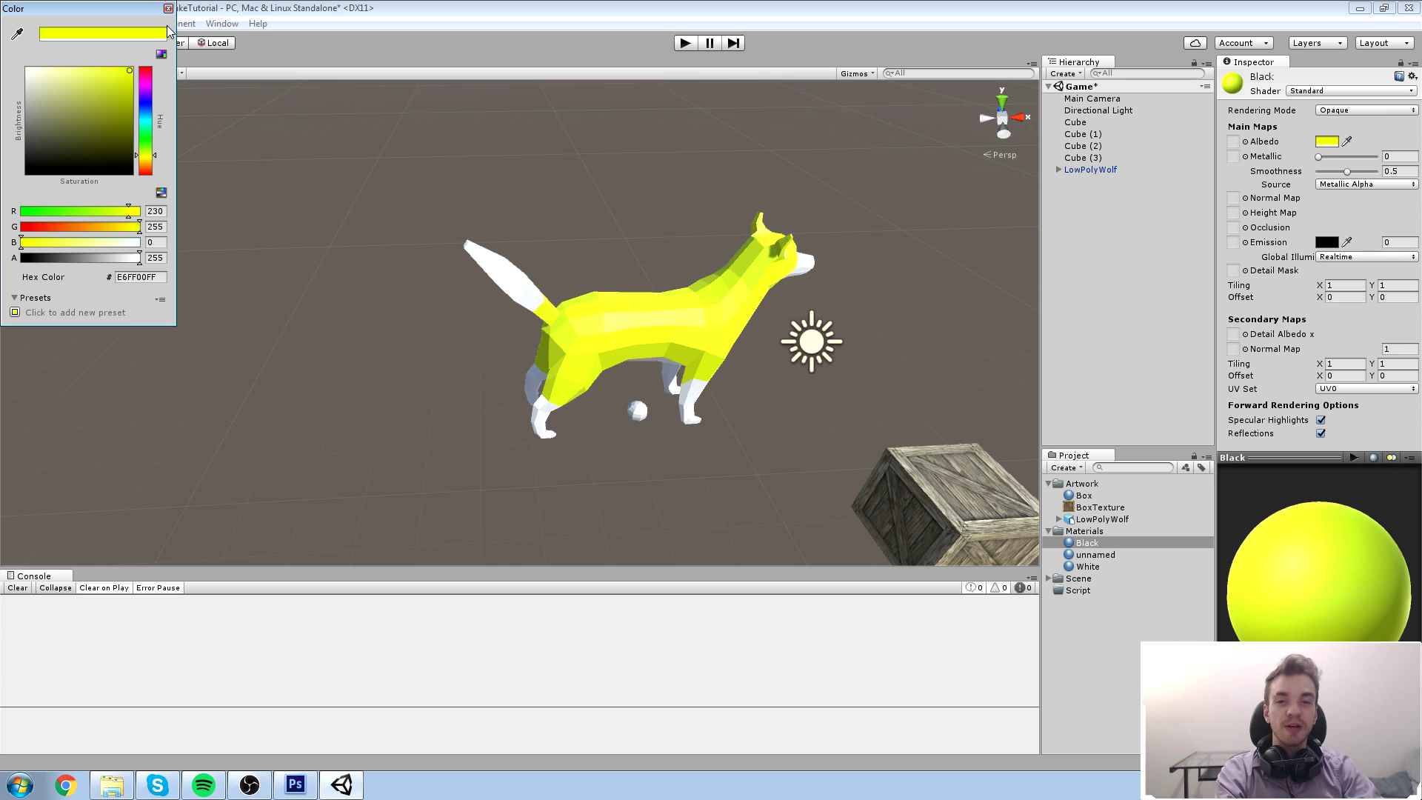
{"action": "left_click_drag", "start_coordinate": [148, 147], "coordinate": [154, 120]}
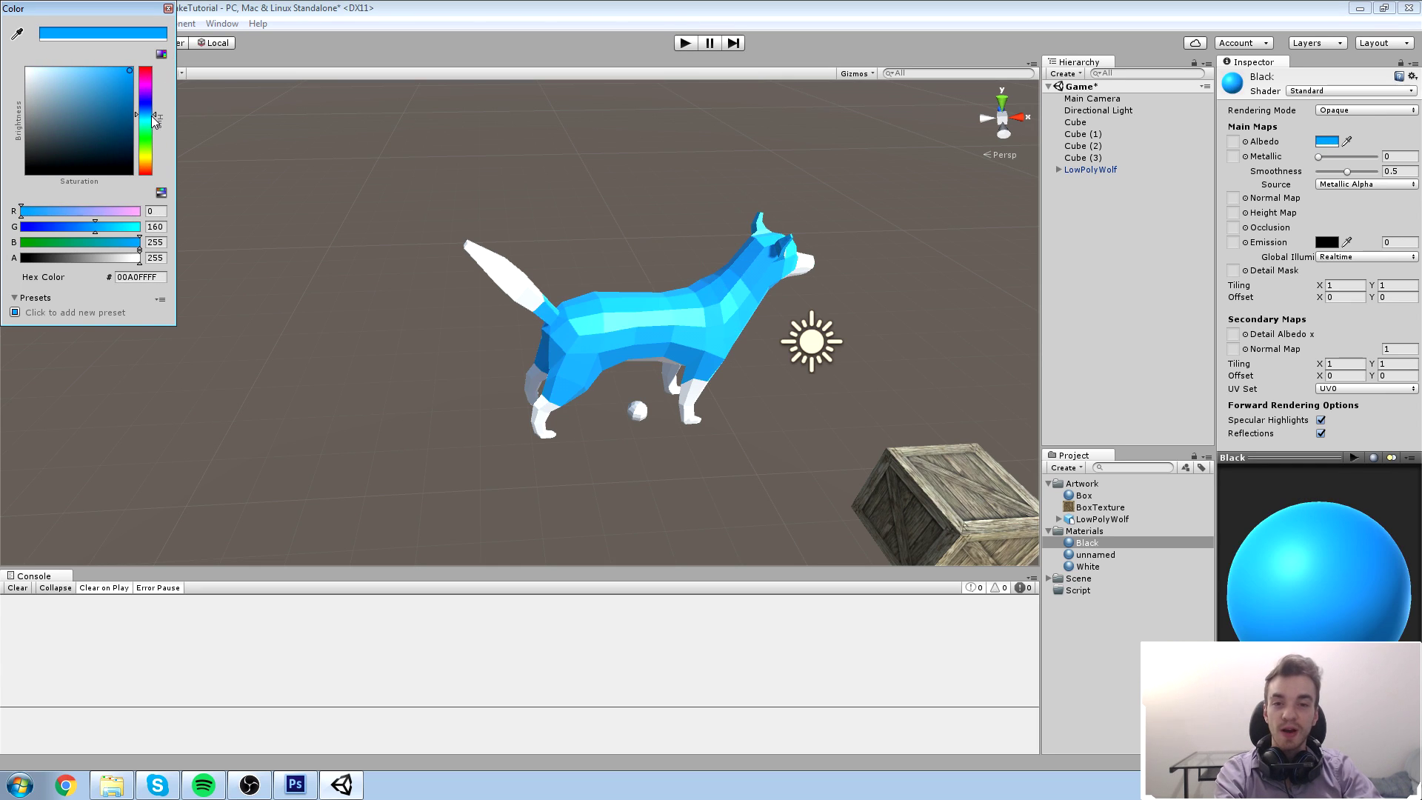
{"action": "left_click_drag", "start_coordinate": [131, 72], "coordinate": [130, 124]}
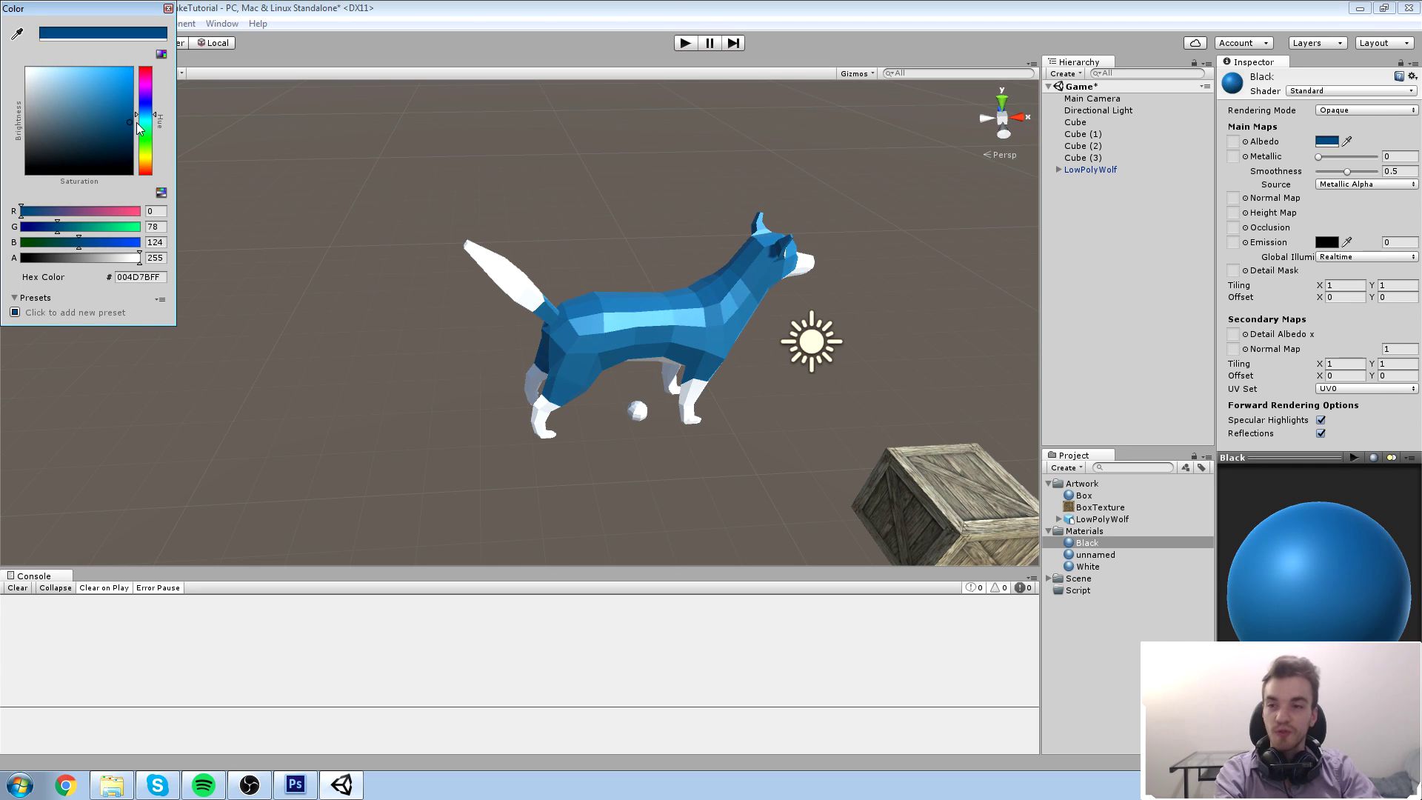
{"action": "left_click", "coordinate": [168, 8]}
{"action": "mouse_move", "coordinate": [668, 304]}
{"action": "left_mouse_down"}
{"action": "mouse_move", "coordinate": [653, 320]}
{"action": "mouse_move", "coordinate": [747, 352]}
{"action": "mouse_move", "coordinate": [670, 313]}
{"action": "left_mouse_up"}
{"action": "middle_click_drag", "start_coordinate": [669, 312], "coordinate": [462, 246]}
{"action": "left_click", "coordinate": [459, 248]}
Delete the unnamed and White materials from the Materials folder
{"action": "left_click", "coordinate": [1093, 531]}
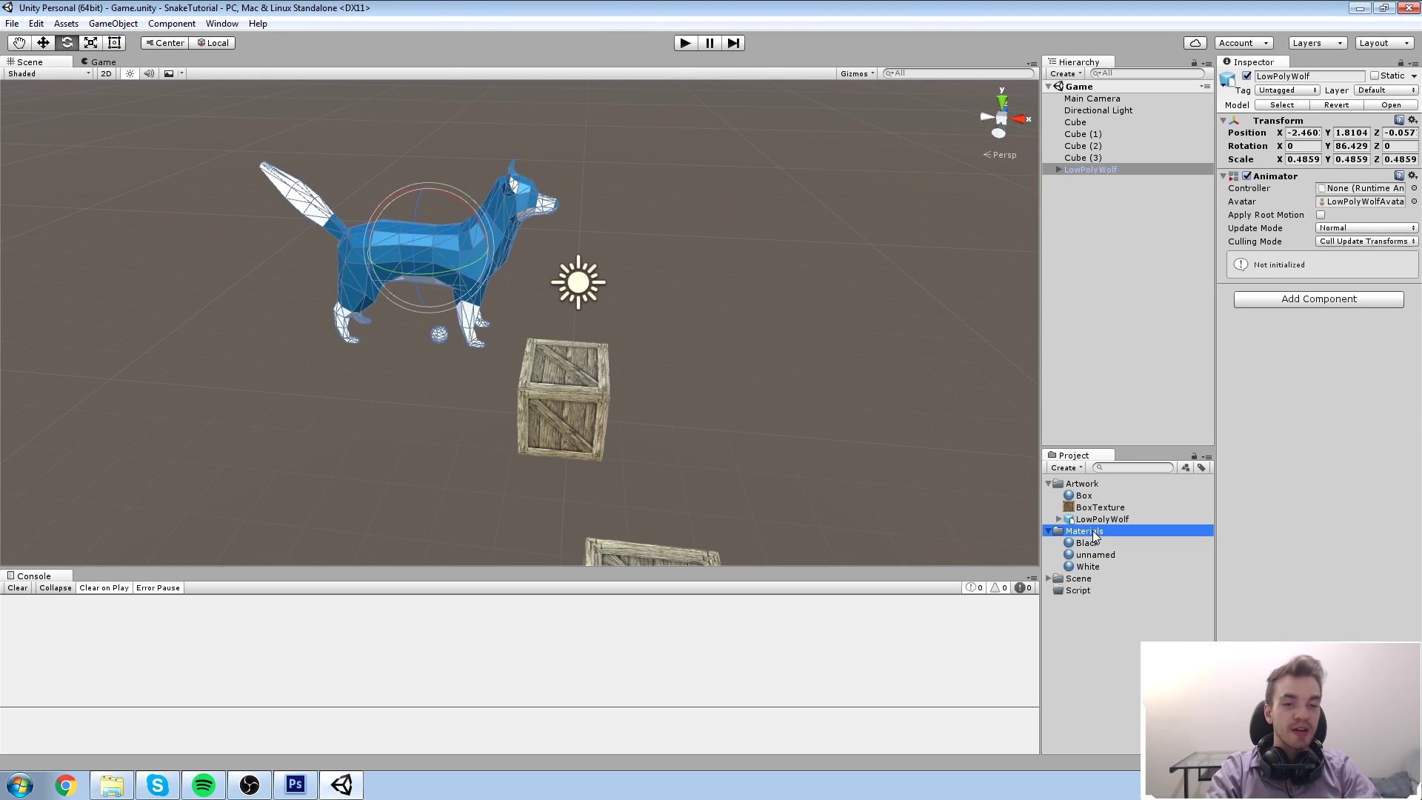
{"action": "left_click", "coordinate": [1091, 560]}
{"action": "key", "text": "Delete"}
{"action": "key", "text": "Return"}
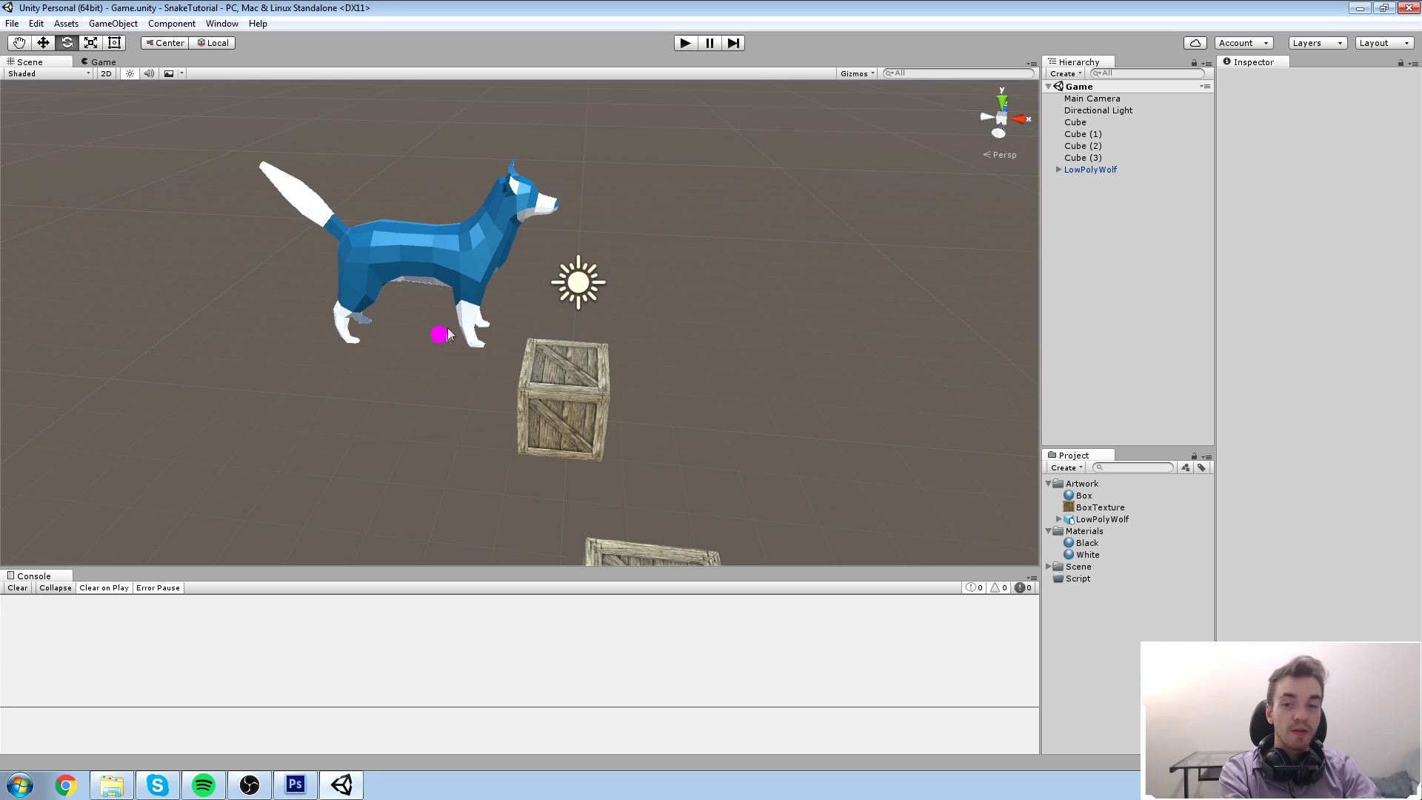
{"action": "left_click", "coordinate": [456, 322]}
{"action": "left_click", "coordinate": [1087, 555]}
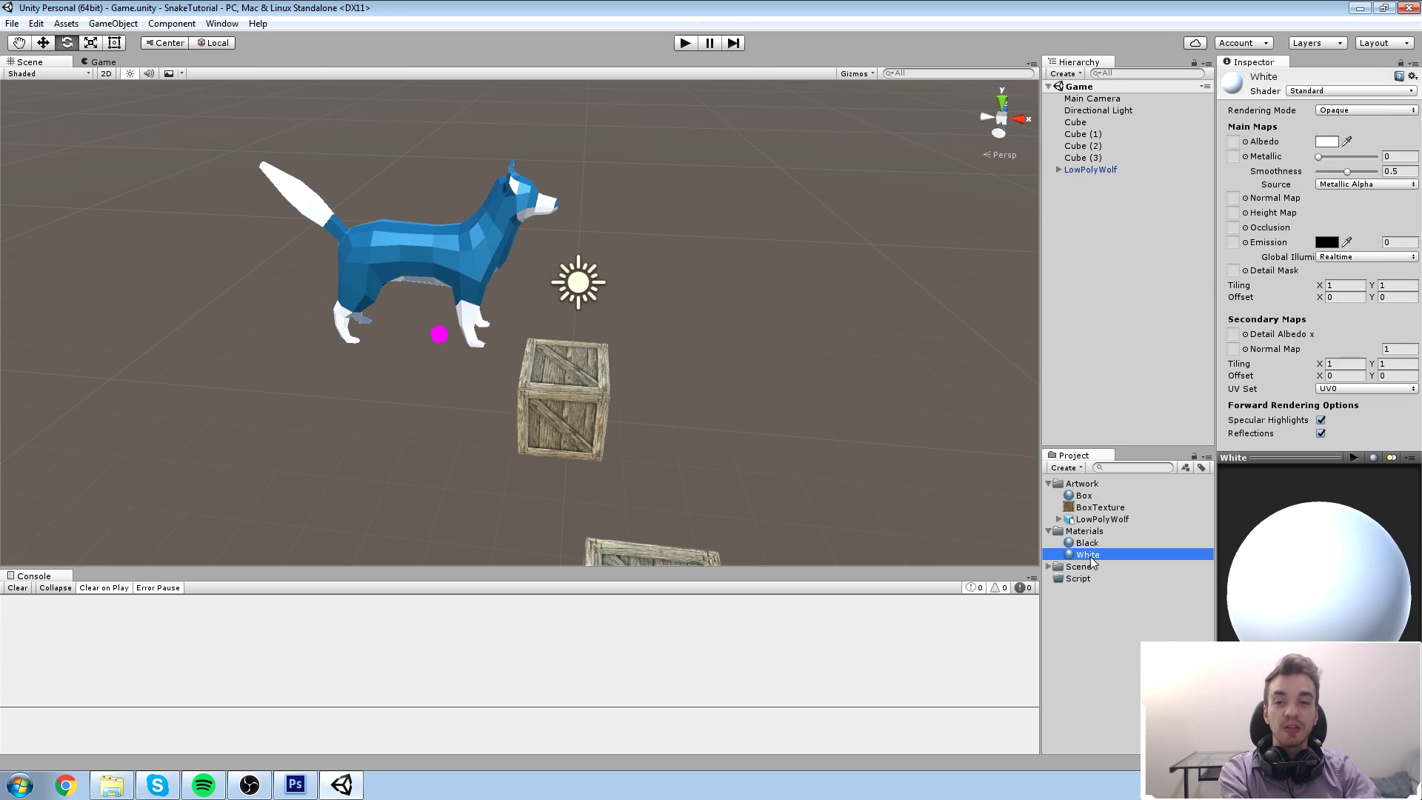
{"action": "key", "text": "Delete"}
{"action": "key", "text": "Return"}
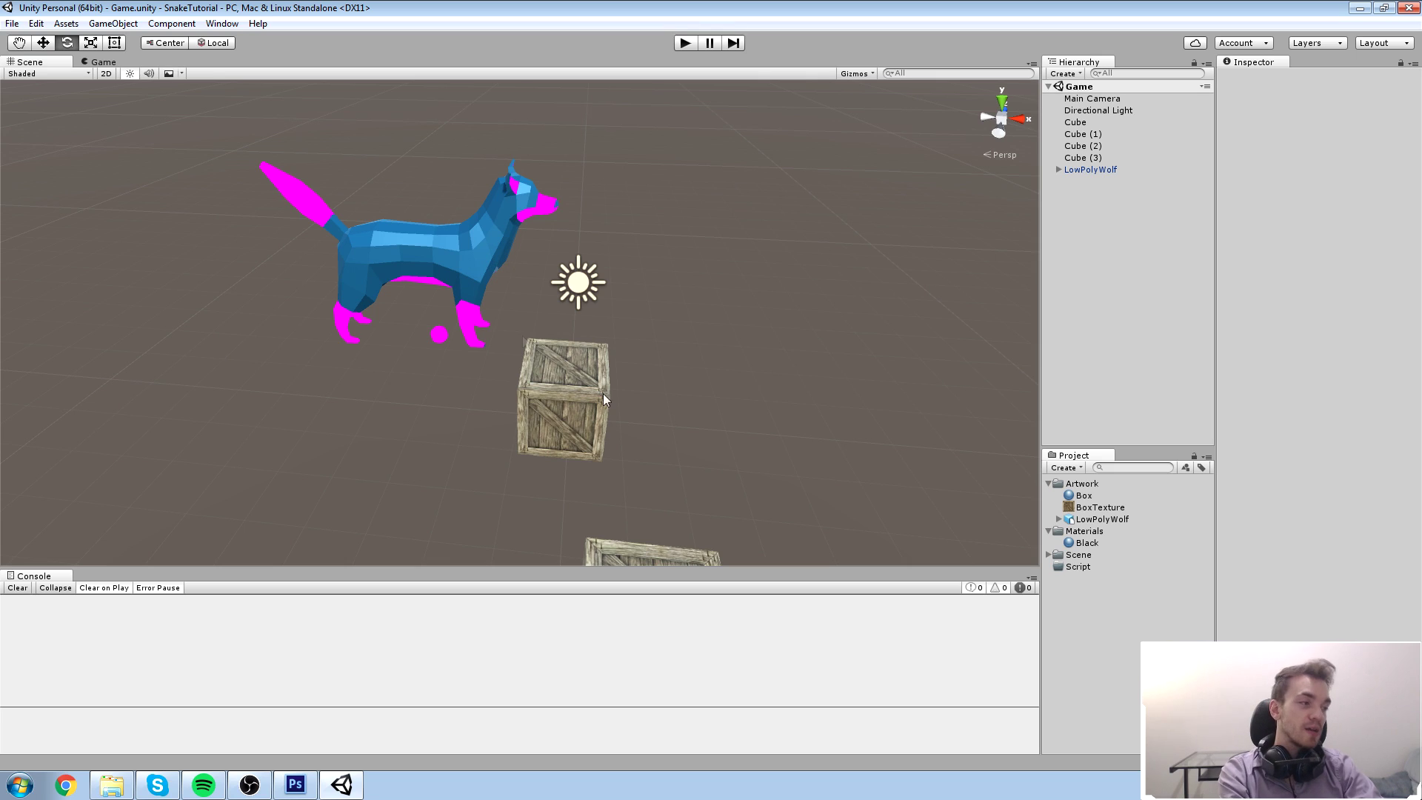
Delete the Materials folder and the LowPolyWolf model from the project assets
{"action": "left_click", "coordinate": [1103, 528]}
{"action": "key", "text": "Delete"}
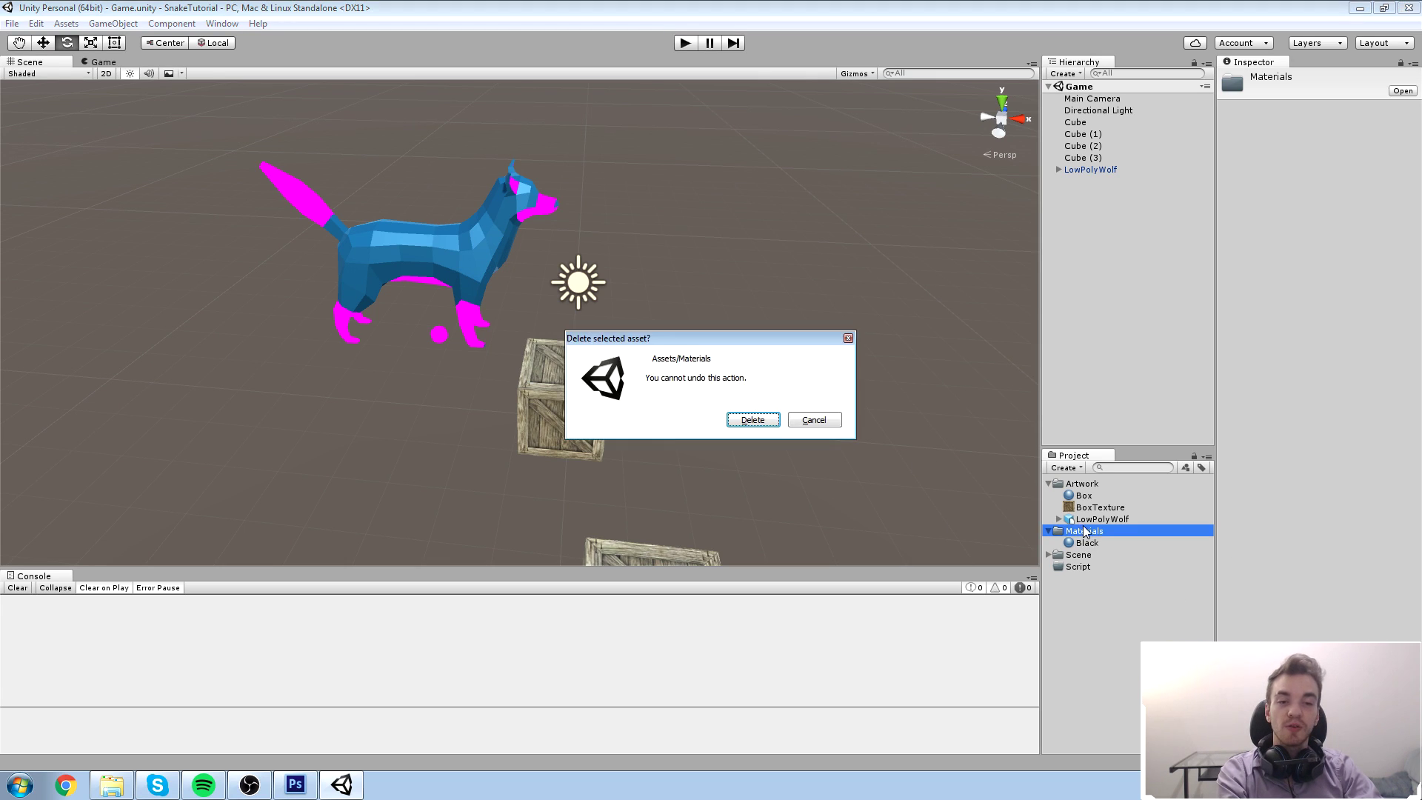
{"action": "key", "text": "Return"}
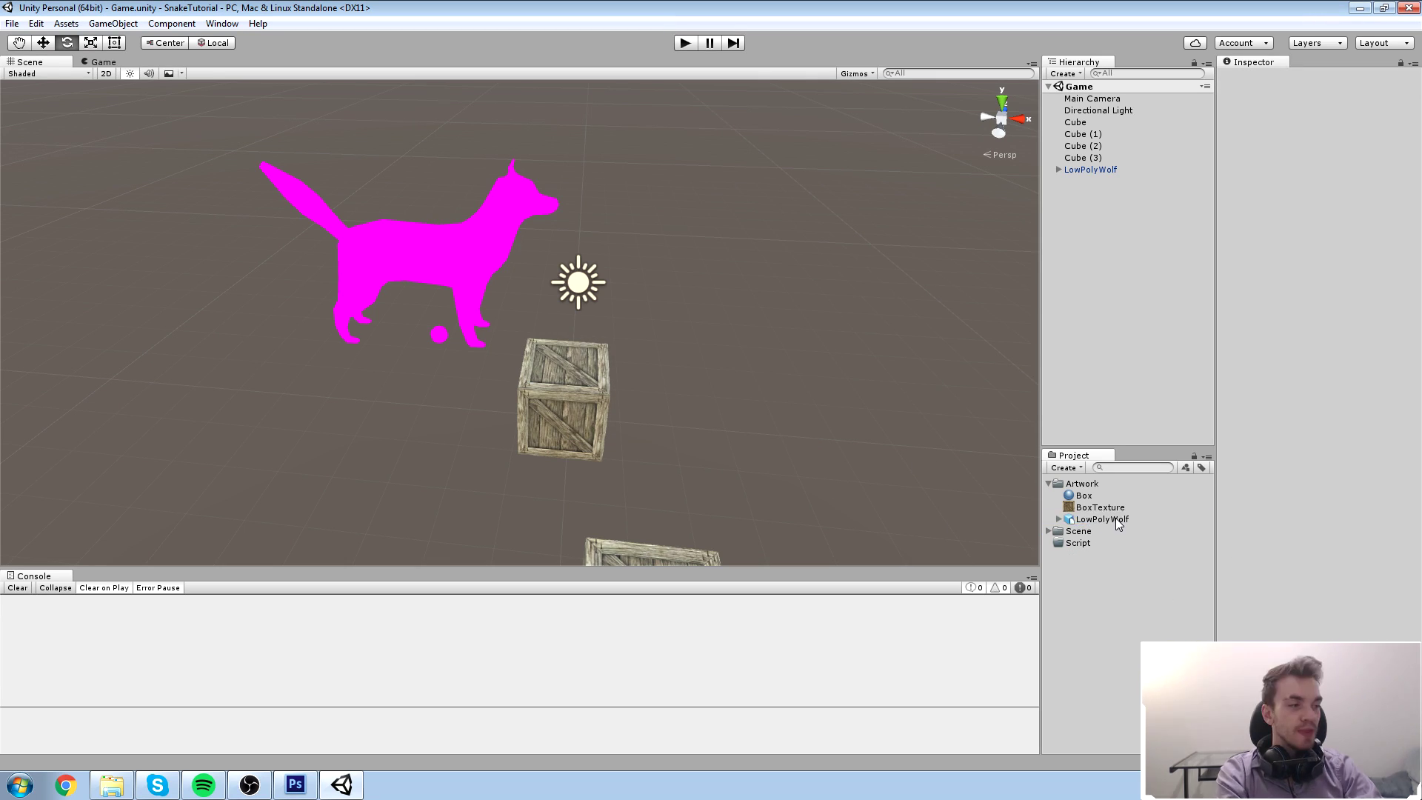
{"action": "left_click", "coordinate": [1115, 519]}
{"action": "key", "text": "Delete"}
{"action": "key", "text": "Return"}
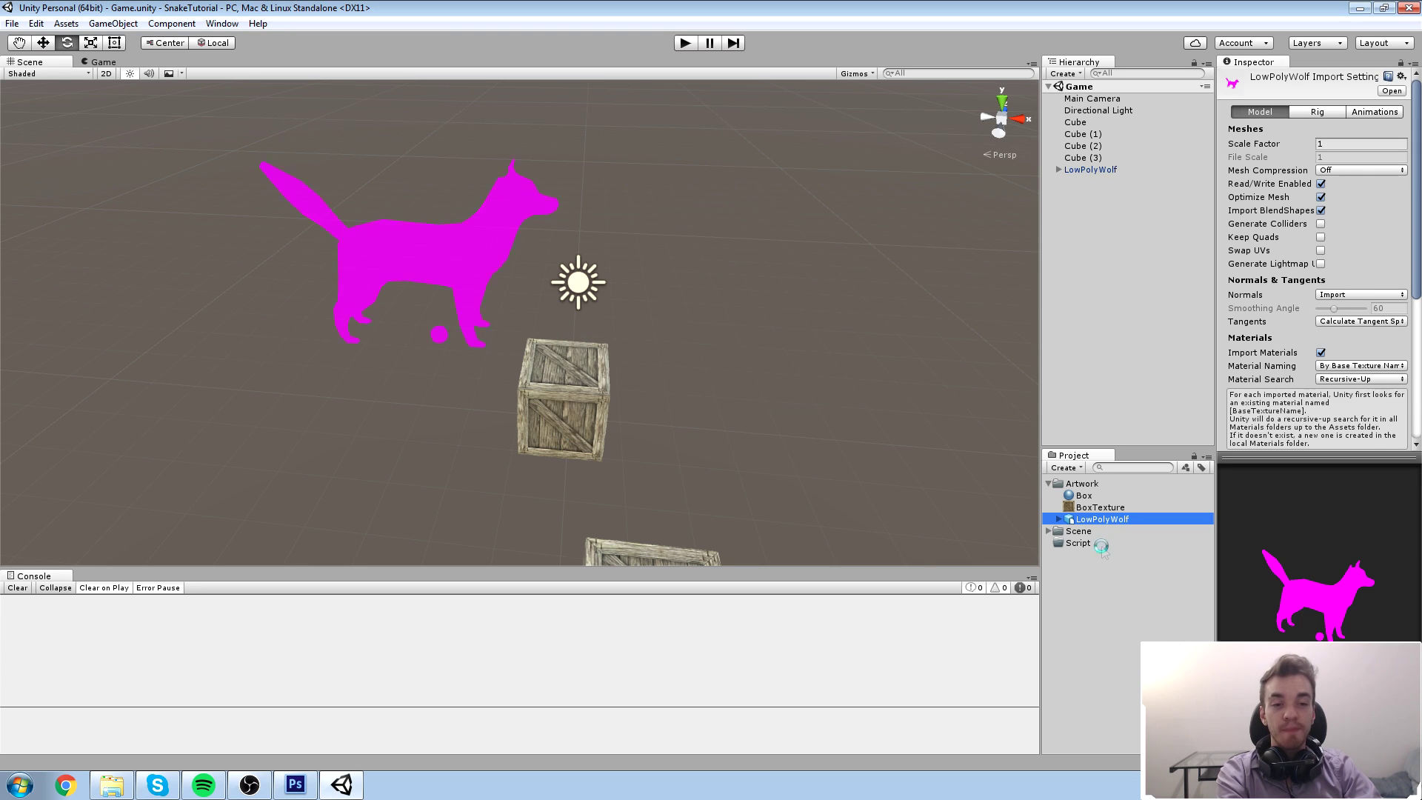
Delete the Box material and the BoxTexture image from the Artwork folder
{"action": "left_click", "coordinate": [1084, 497]}
{"action": "key", "text": "Delete"}
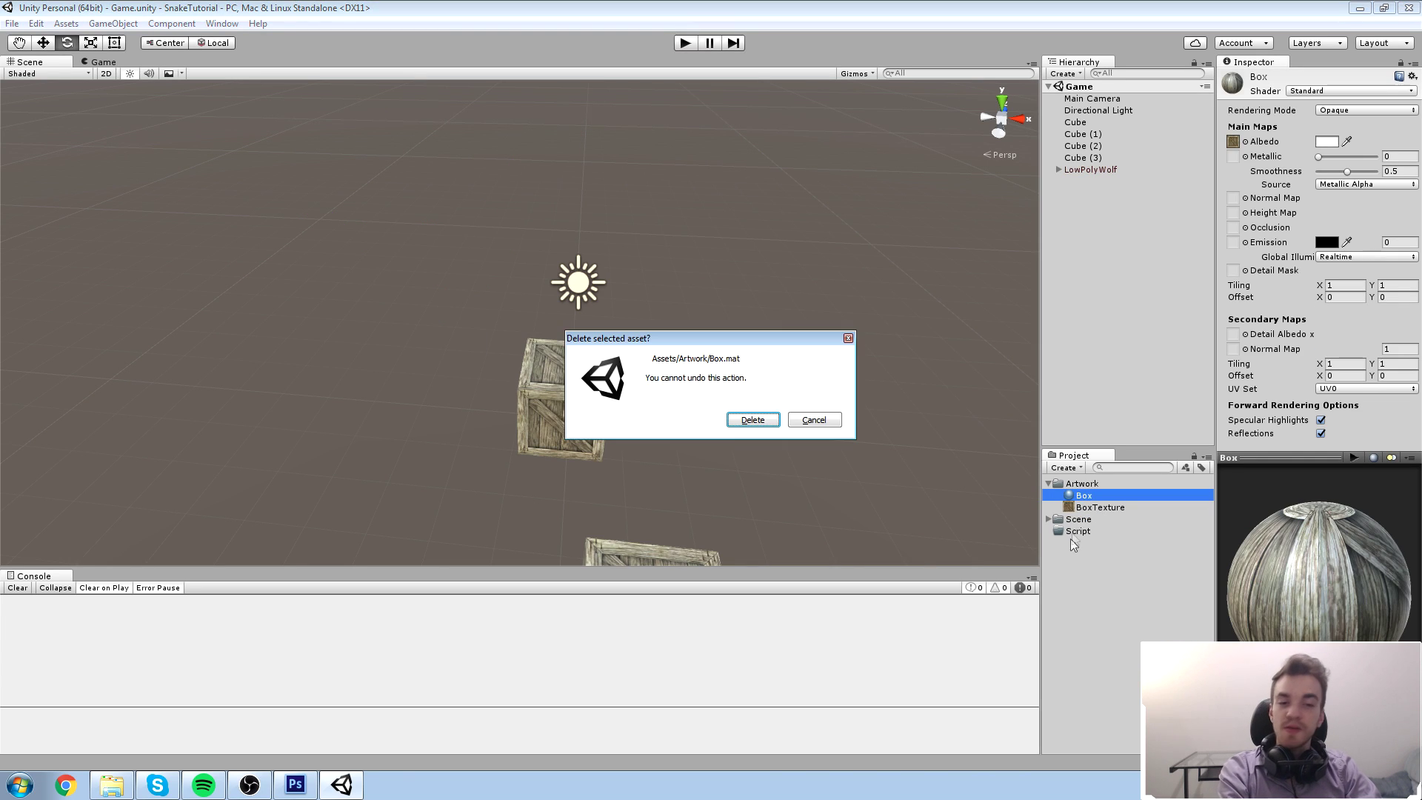
{"action": "key", "text": "Return"}
{"action": "left_click", "coordinate": [1107, 497]}
{"action": "key", "text": "Delete"}
{"action": "key", "text": "Return"}
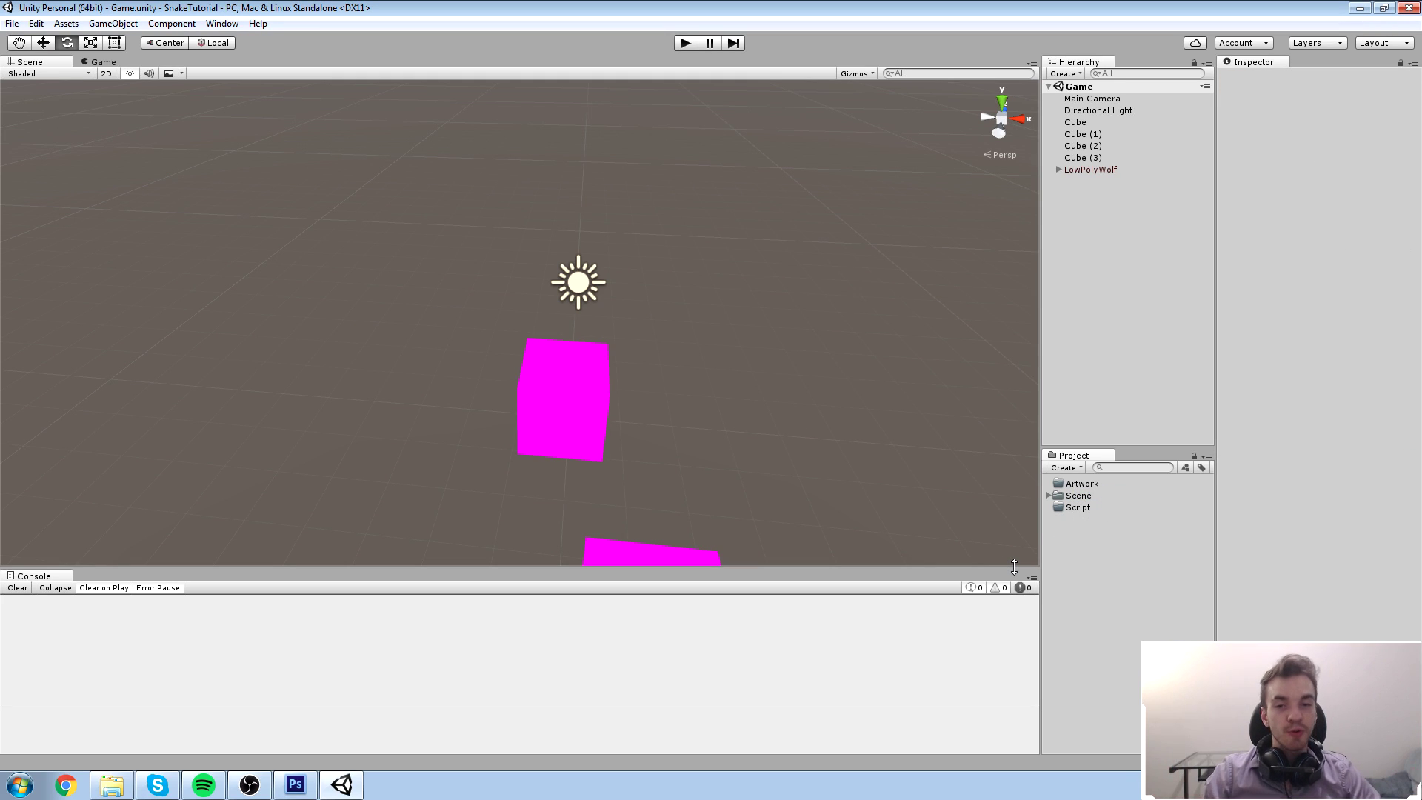
Select all four cubes in the scene and delete them together
{"action": "scroll", "coordinate": [518, 311], "scroll_direction": "down", "scroll_amount": 5}
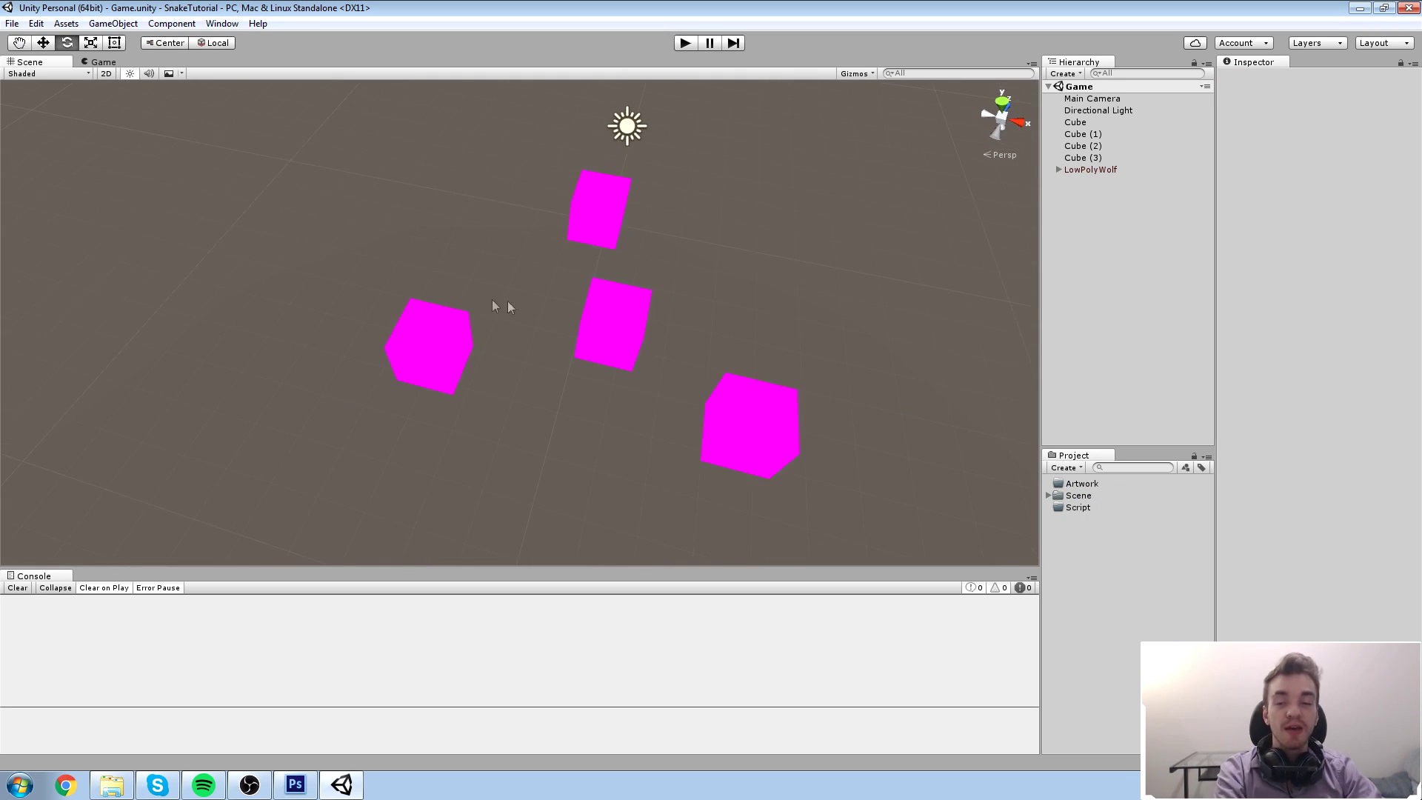
{"action": "left_click", "coordinate": [427, 346]}
{"action": "left_click", "coordinate": [603, 337], "text": "shift"}
{"action": "left_click", "coordinate": [600, 181], "text": "shift"}
{"action": "left_click", "coordinate": [739, 439], "text": "shift"}
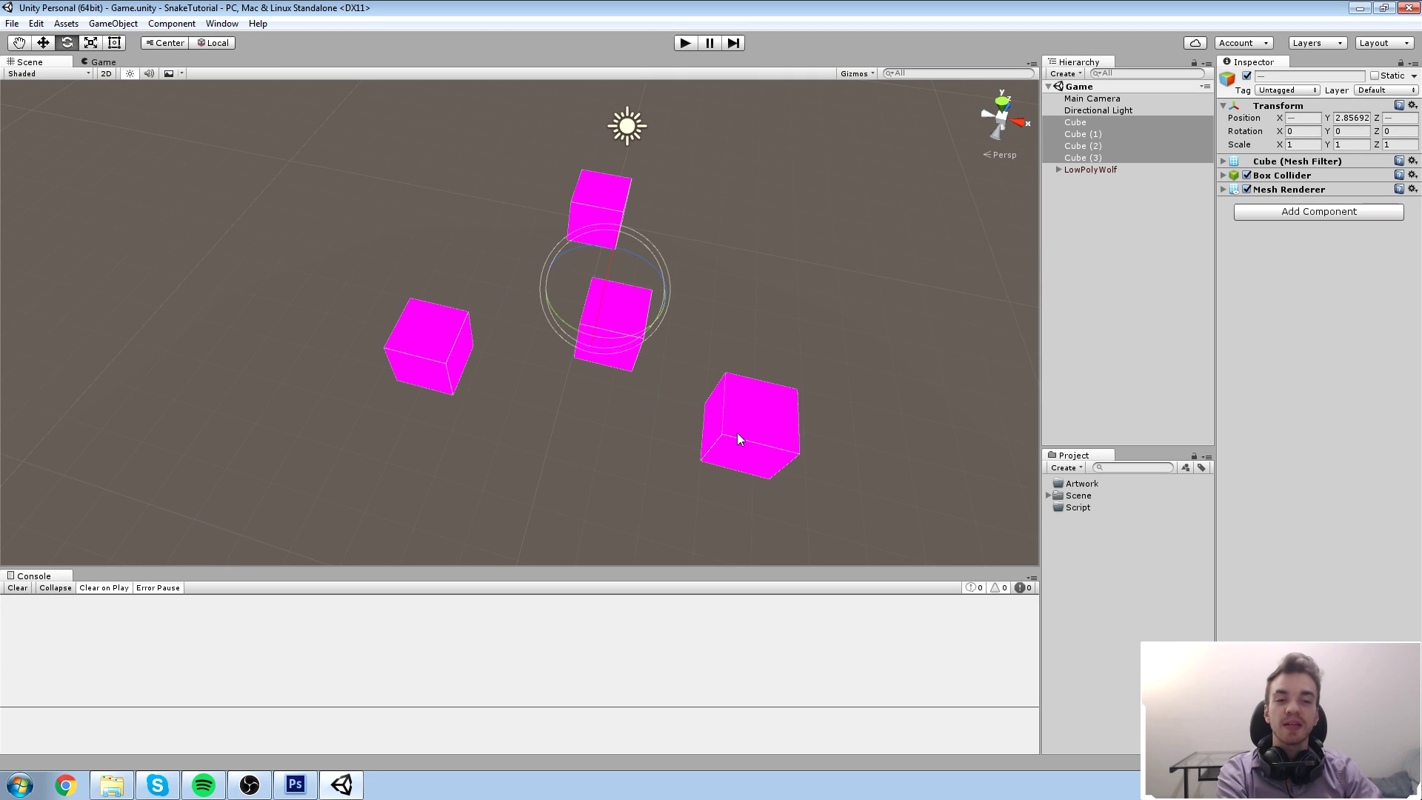
{"action": "key", "text": "Delete"}
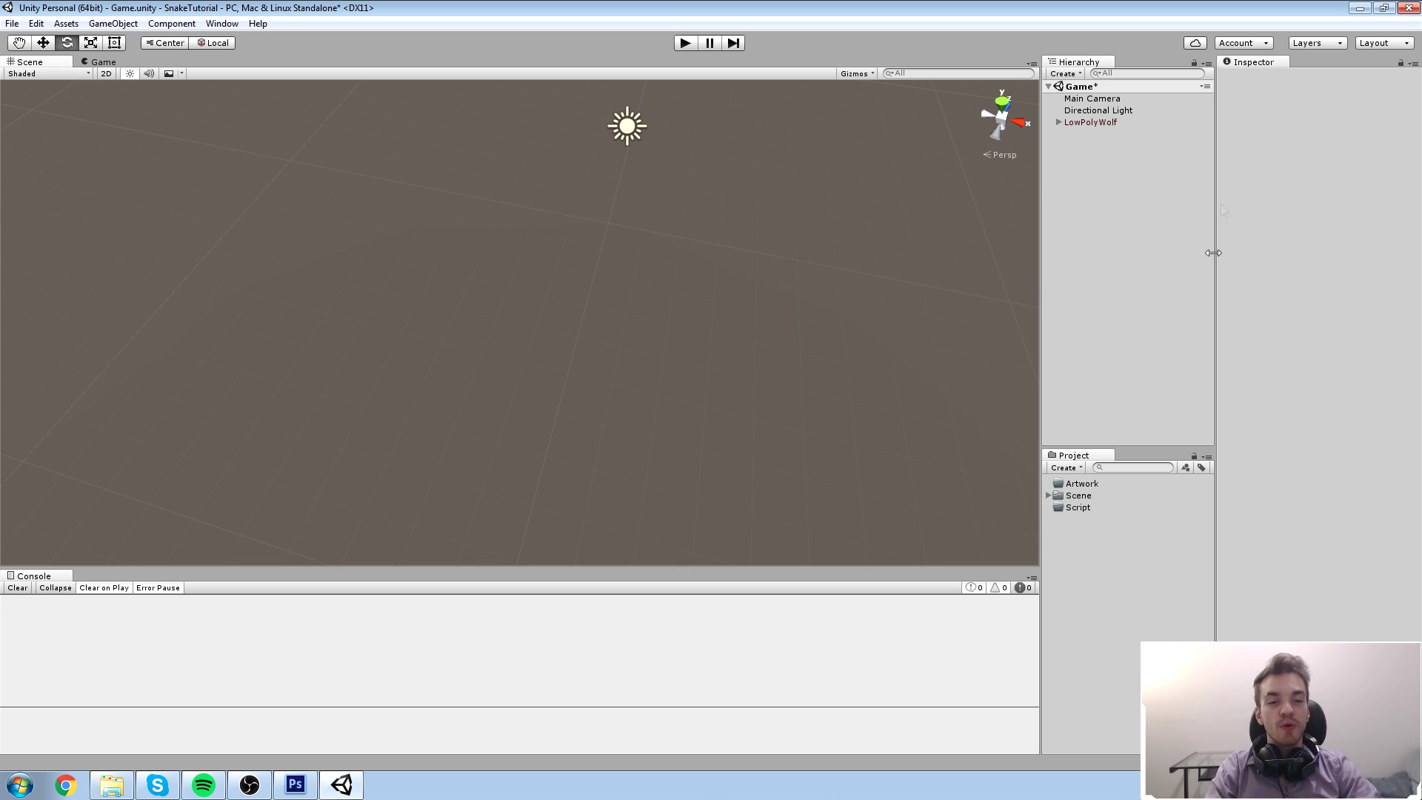
Delete the LowPolyWolf object from the scene and save the scene
{"action": "left_click", "coordinate": [1089, 124]}
{"action": "key", "text": "Delete"}
{"action": "key", "text": "ctrl+s"}
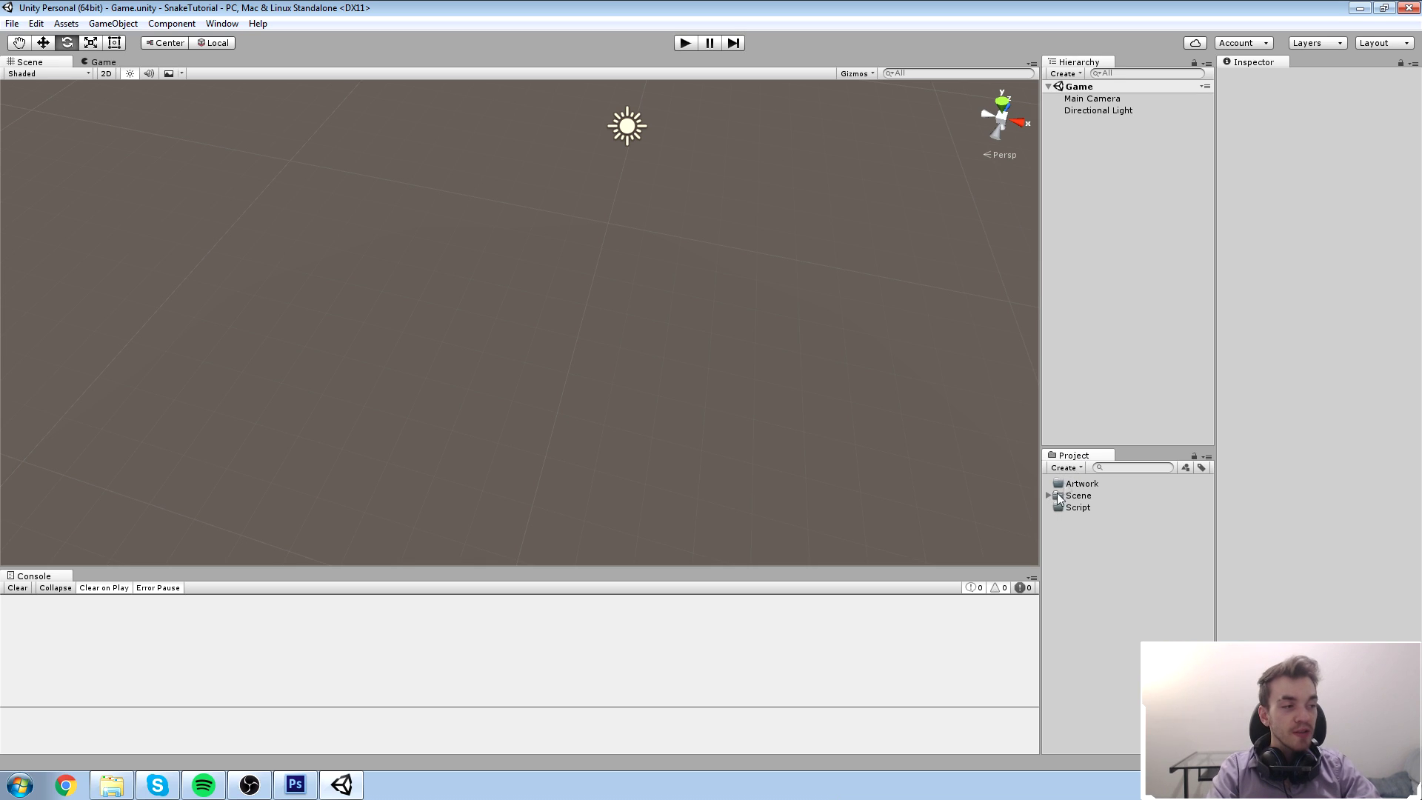
Create a C# script named Rotate in the project assets, review its template code and open it in Visual Studio
{"action": "left_click", "coordinate": [1064, 468]}
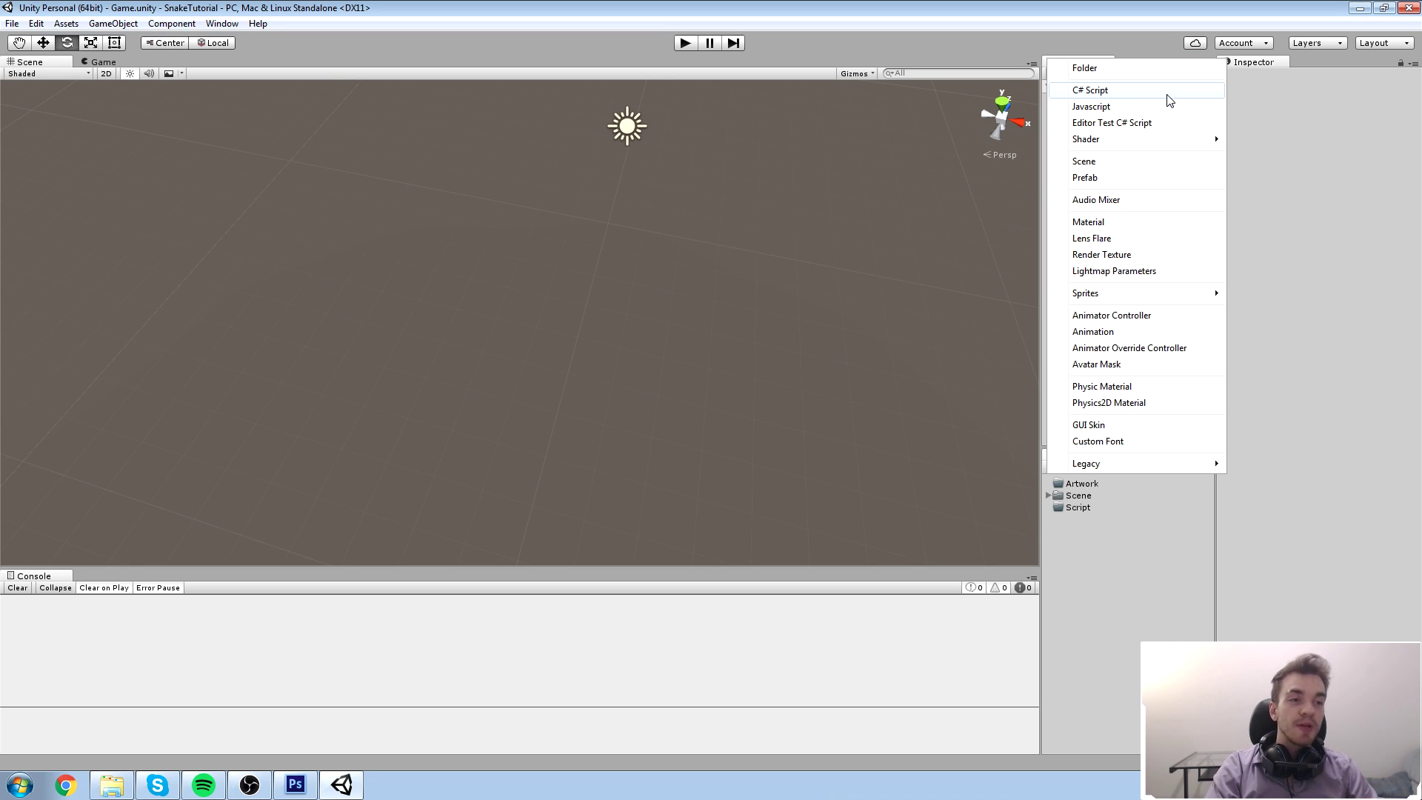
{"action": "left_click", "coordinate": [1115, 91]}
{"action": "type", "text": "Rotate"}
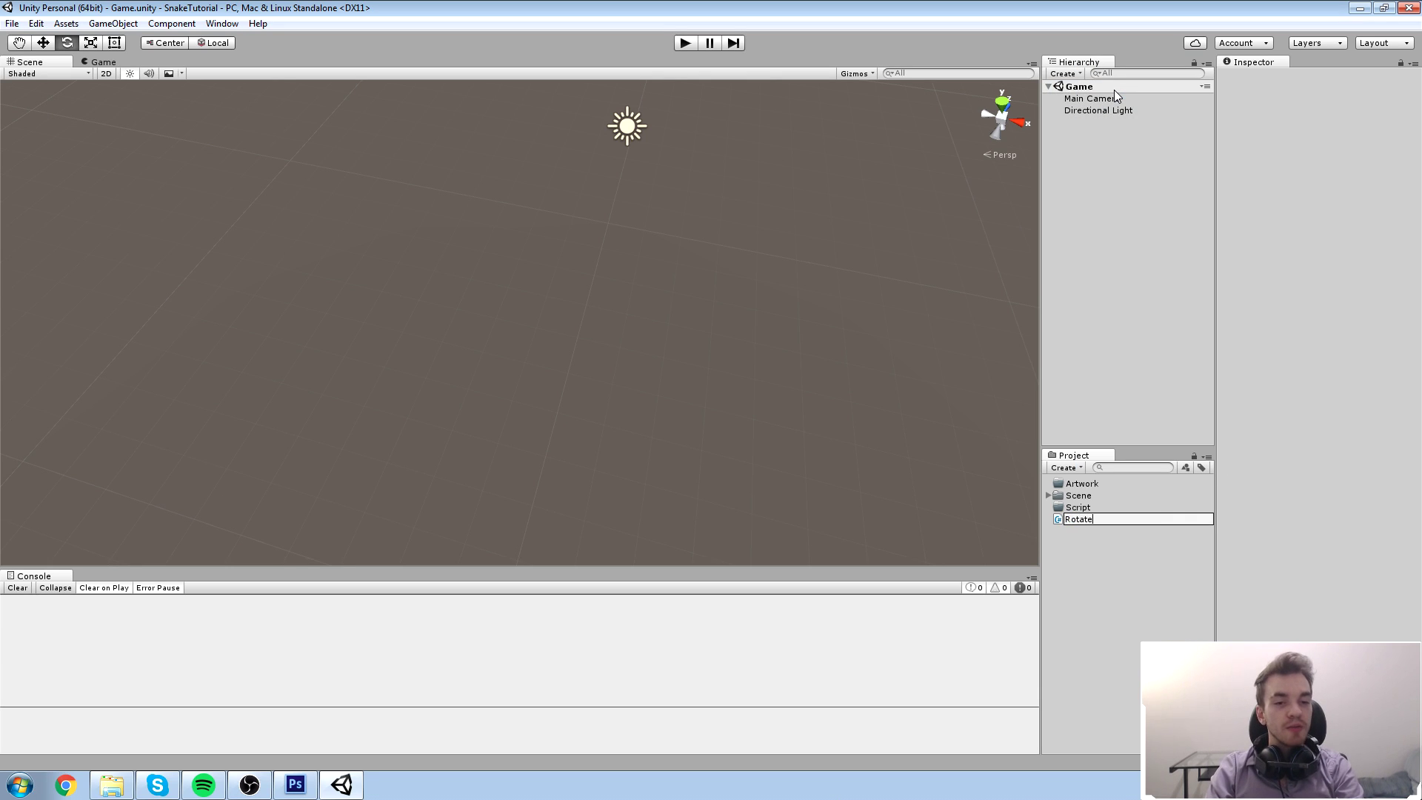
{"action": "key", "text": "Return"}
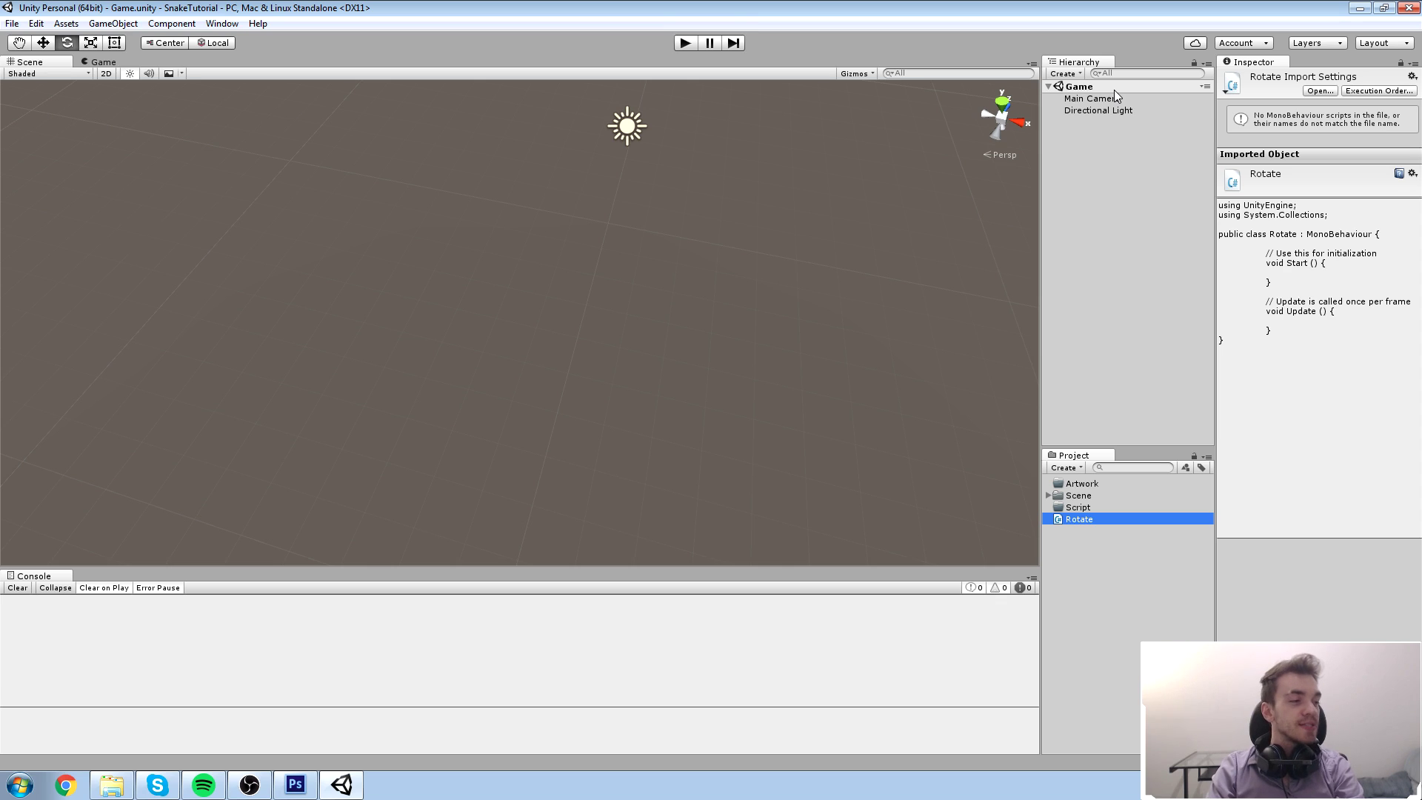
{"action": "left_click", "coordinate": [1388, 206]}
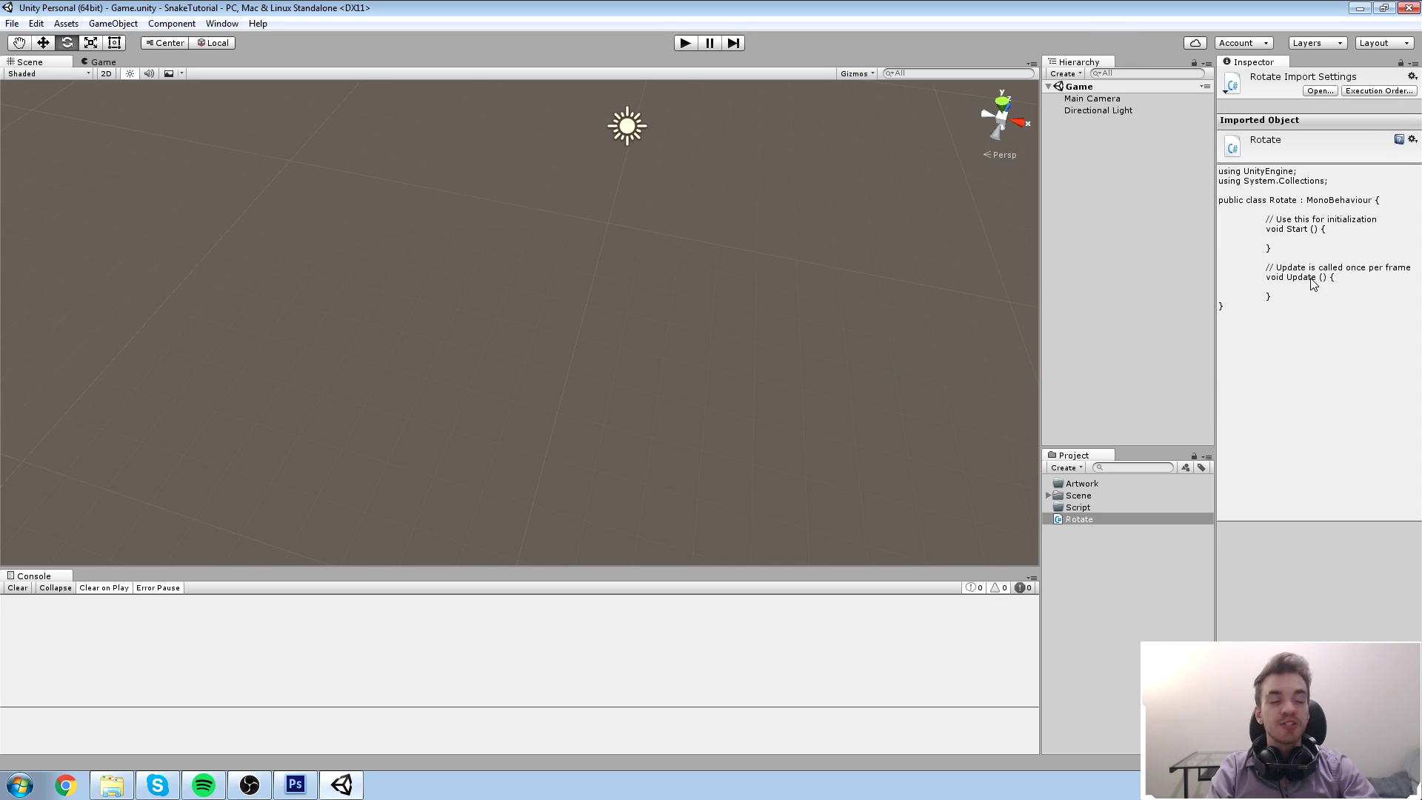
{"action": "double_click", "coordinate": [1095, 518]}
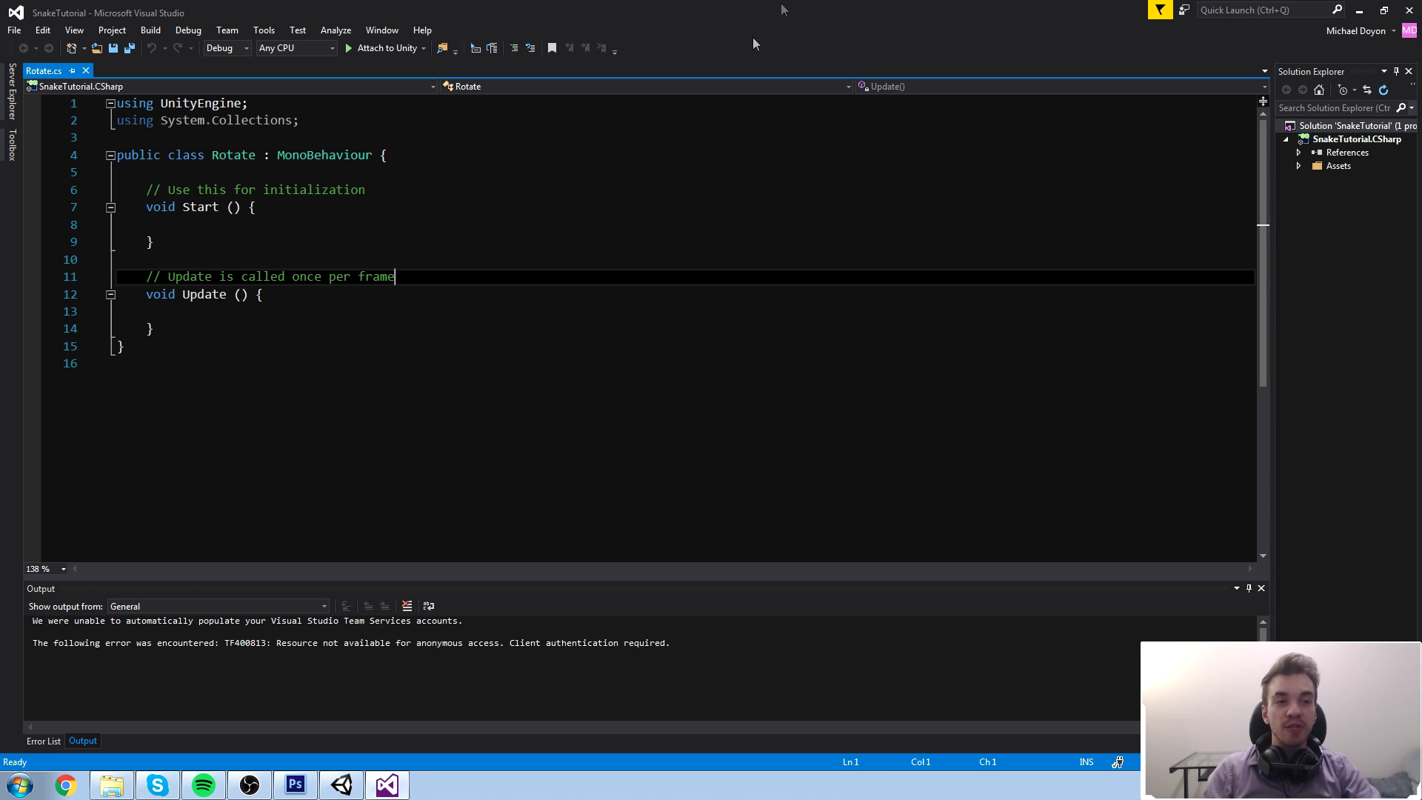
Close the code editor and move the Rotate script into the project's Script folder in Unity
{"action": "left_click", "coordinate": [1410, 11]}
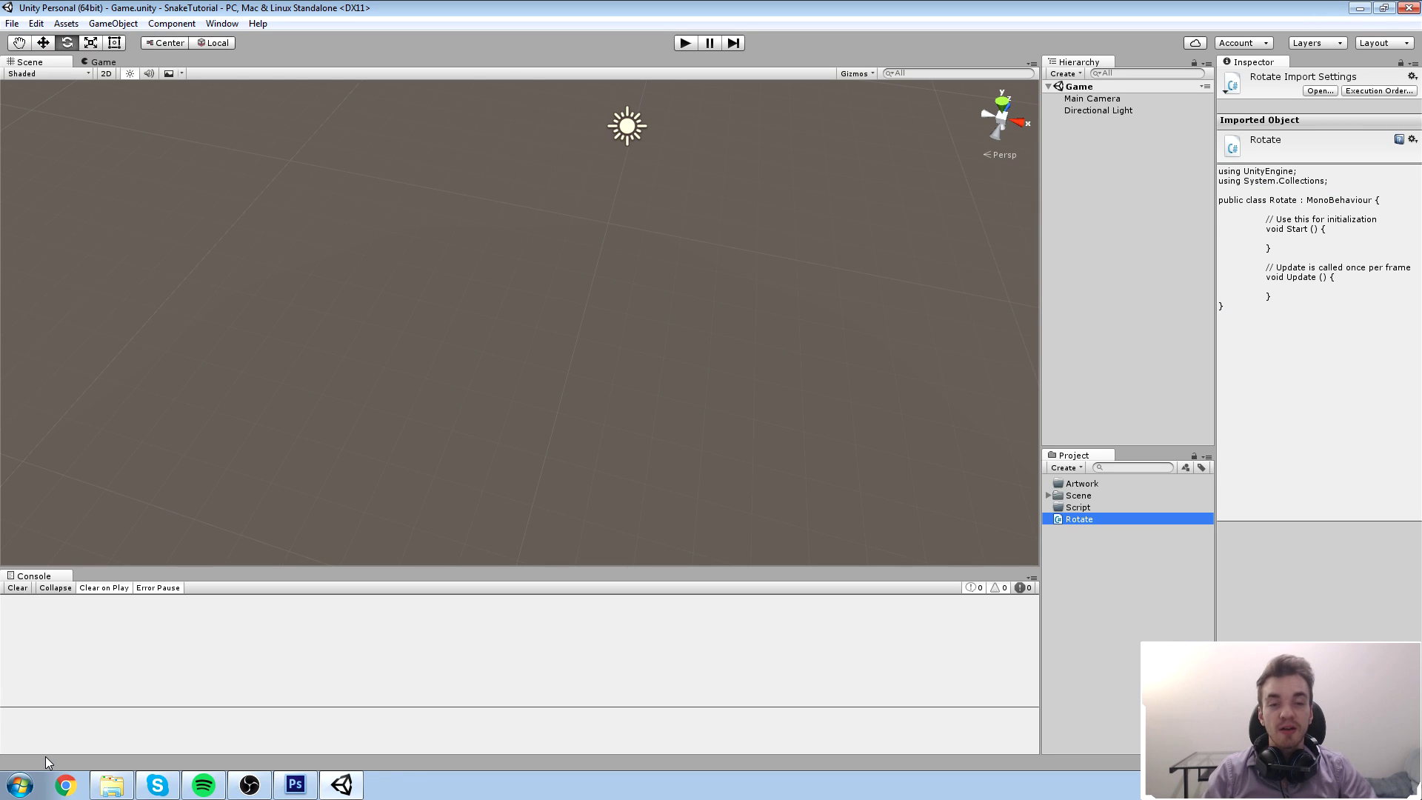
{"action": "mouse_move", "coordinate": [1083, 518]}
{"action": "left_mouse_down"}
{"action": "mouse_move", "coordinate": [1126, 518]}
{"action": "mouse_move", "coordinate": [1078, 506]}
{"action": "left_mouse_up"}
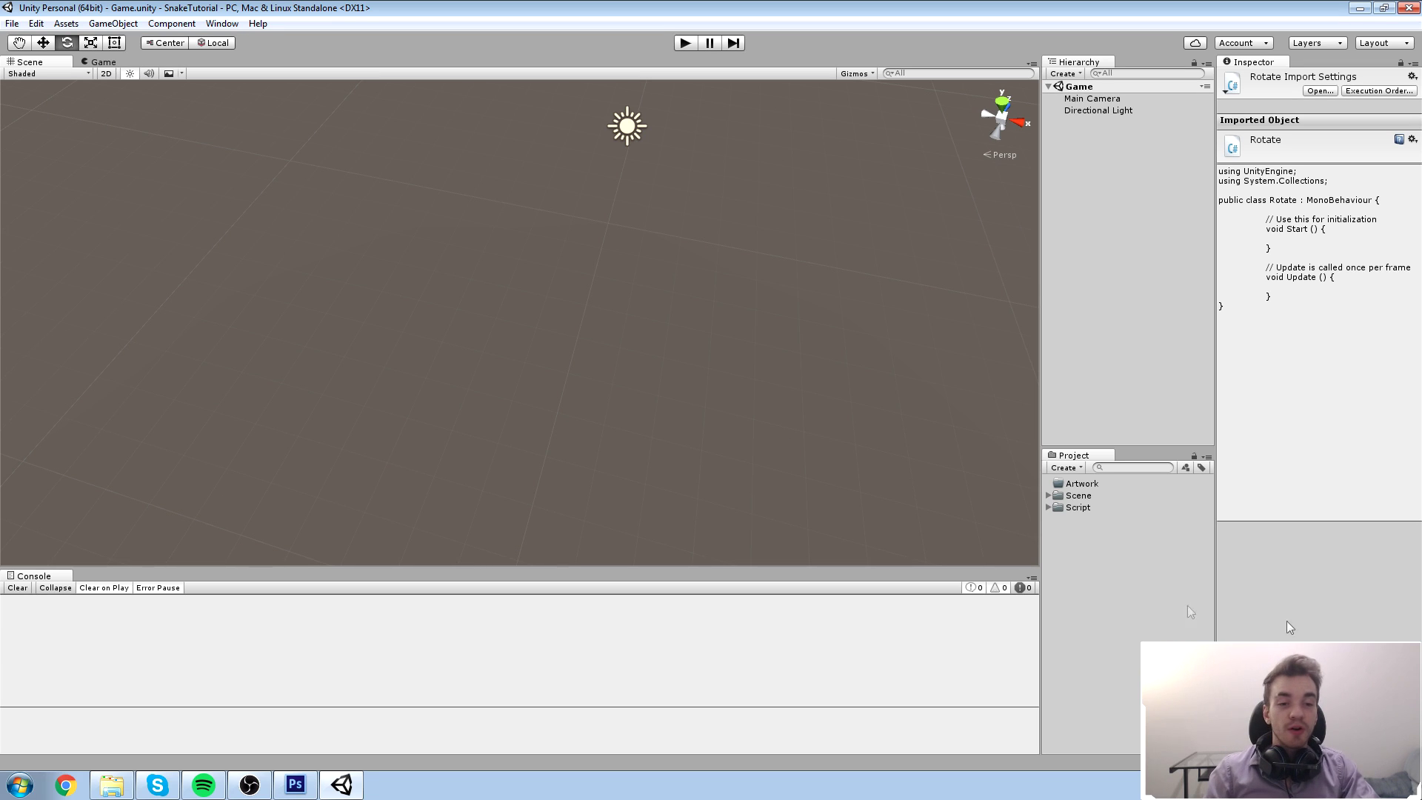
Reveal the SnakeTutorial project folder in the file explorer, look at its Assets folder, and return to Unity
{"action": "left_click", "coordinate": [1133, 575]}
{"action": "right_click", "coordinate": [1147, 551]}
{"action": "left_click", "coordinate": [1270, 289]}
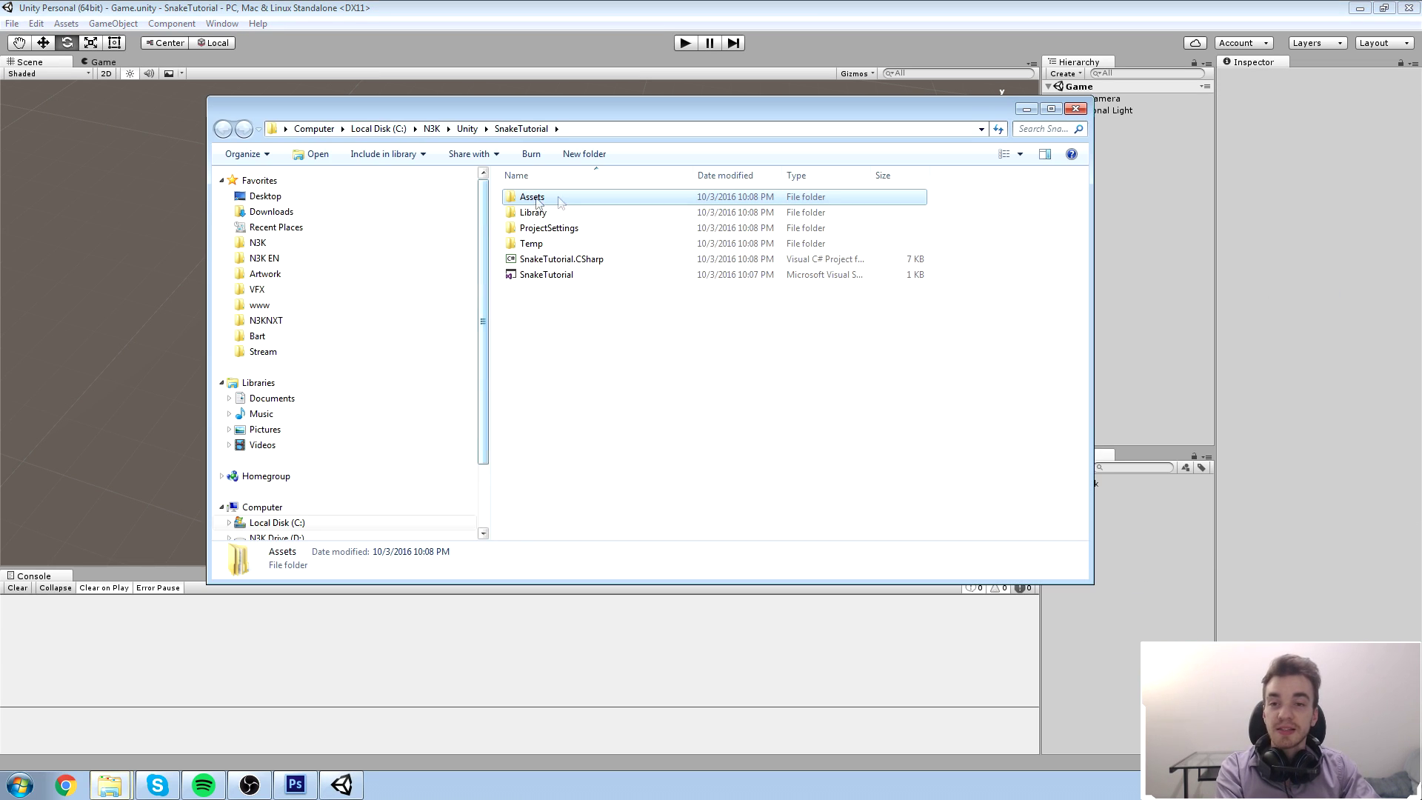
{"action": "left_click", "coordinate": [1103, 403]}
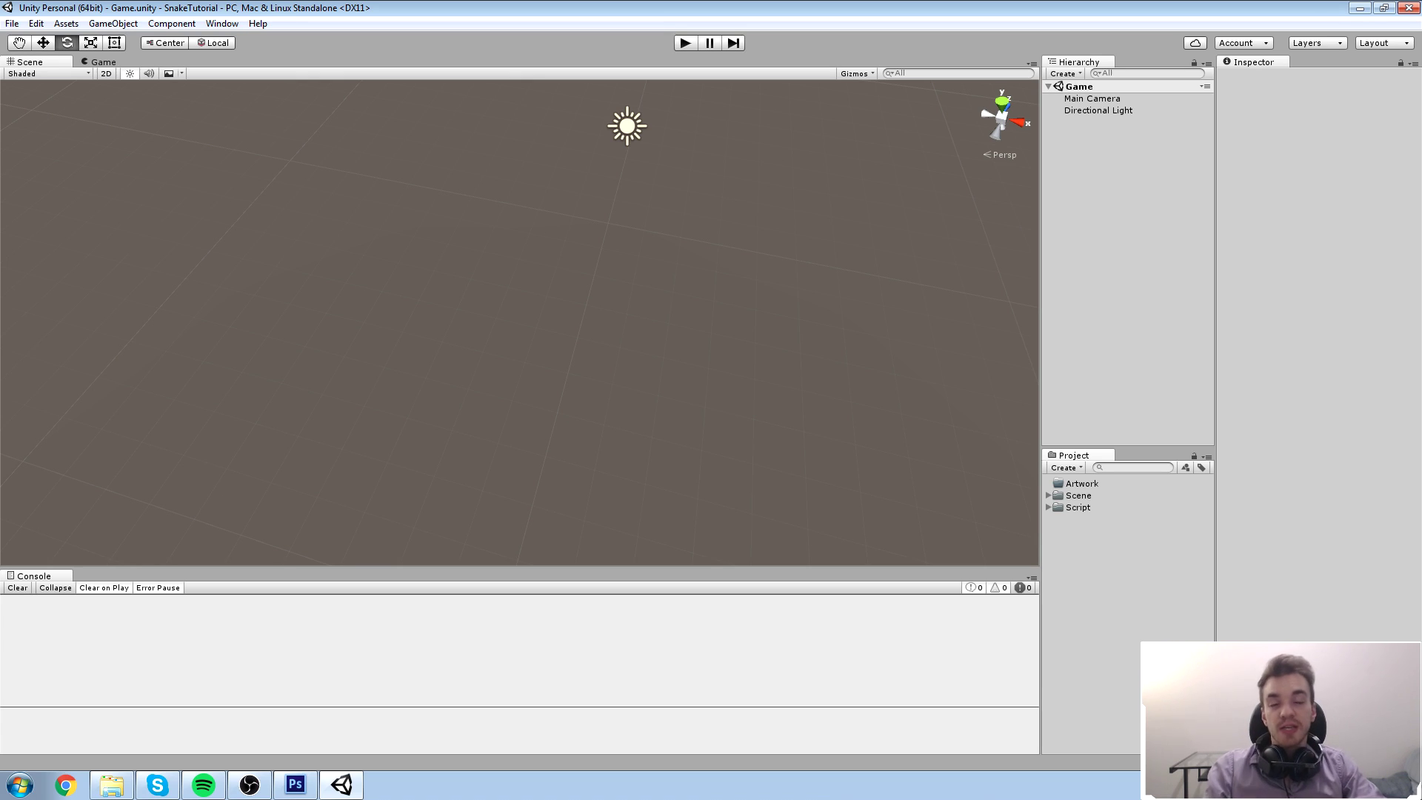
Inspect the Main Camera's components and collapse its Transform component
{"action": "left_click", "coordinate": [1093, 98]}
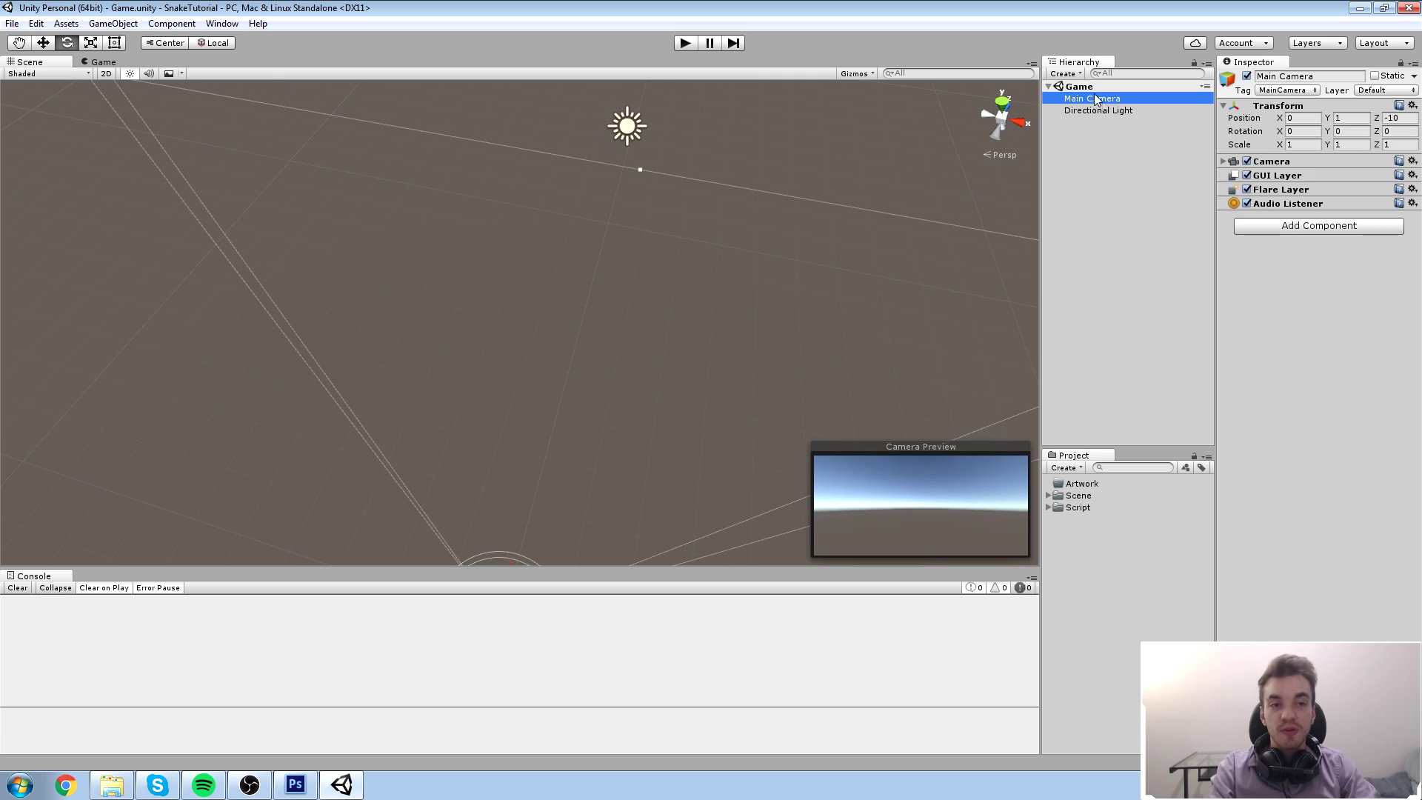
{"action": "left_click", "coordinate": [1289, 106]}
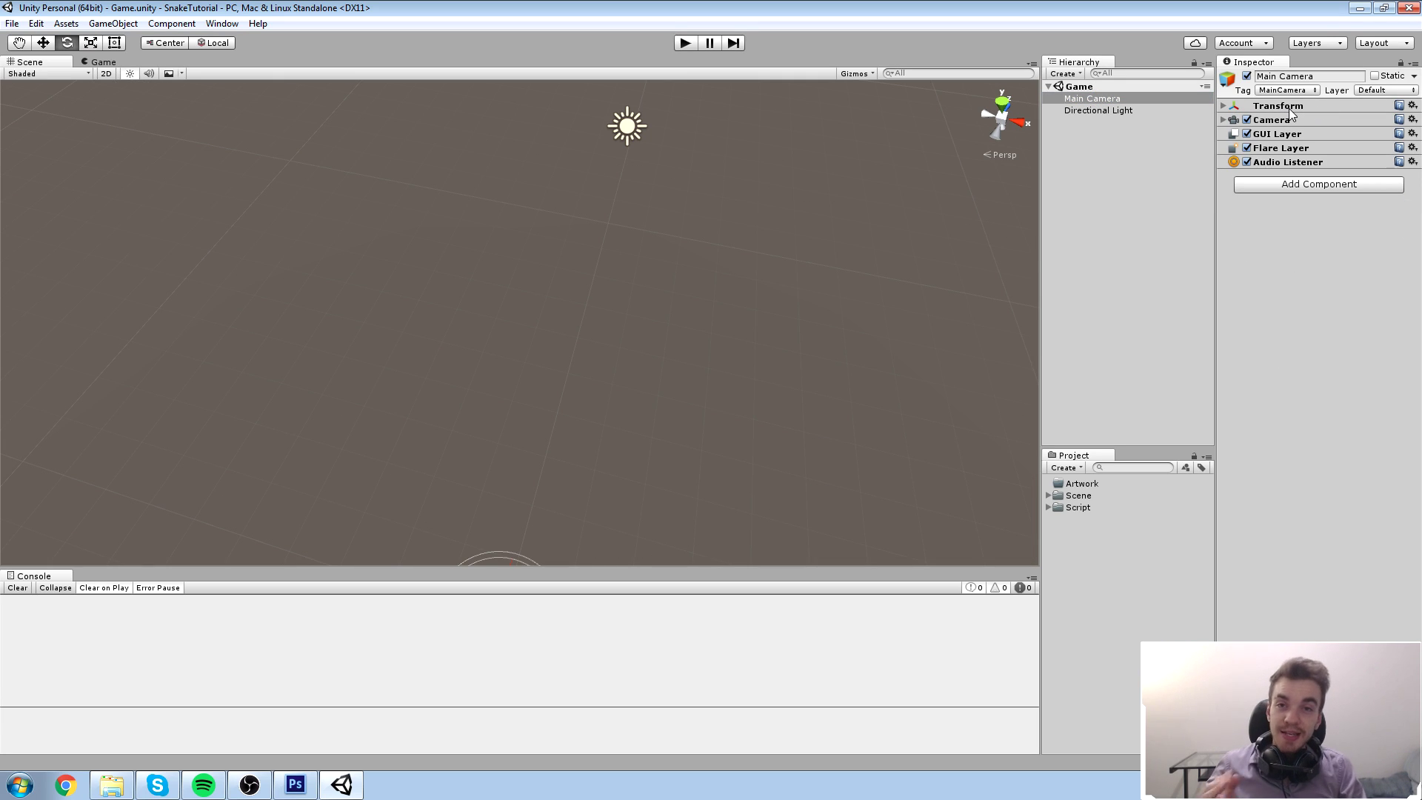